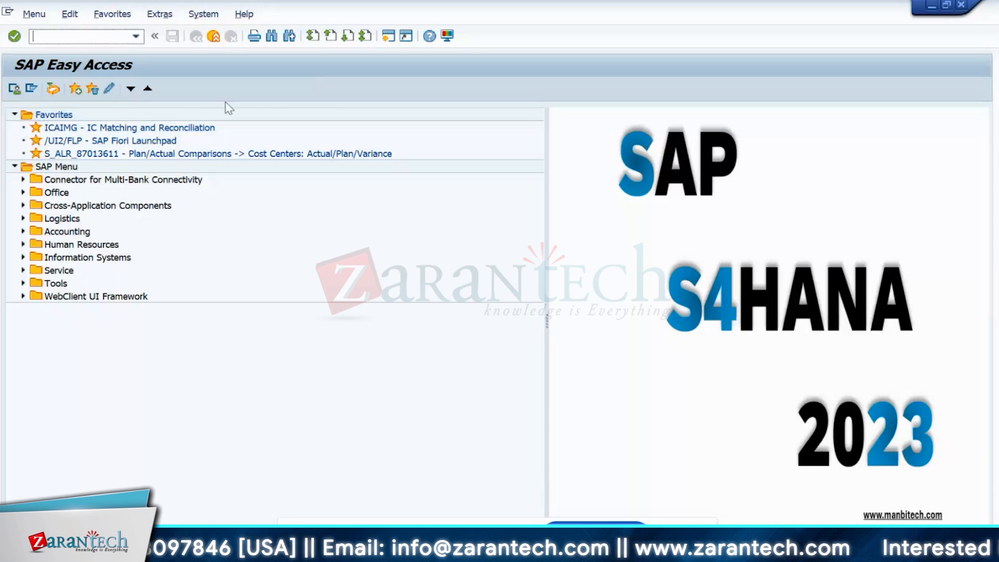
# - Launch the SAP Fiori Launchpad from its favourite and log on
pyautogui.doubleClick(65, 141)
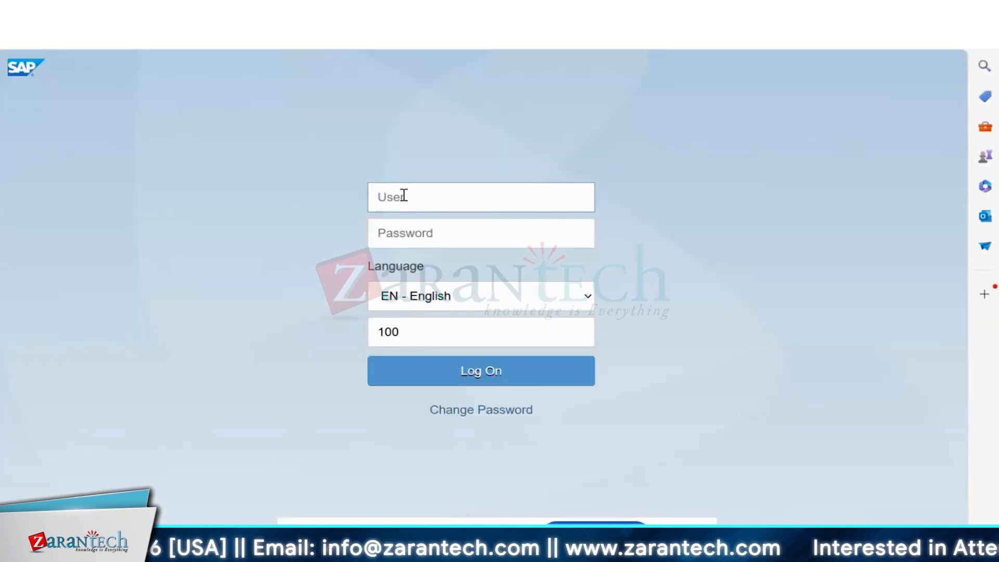
pyautogui.click(675, 547)
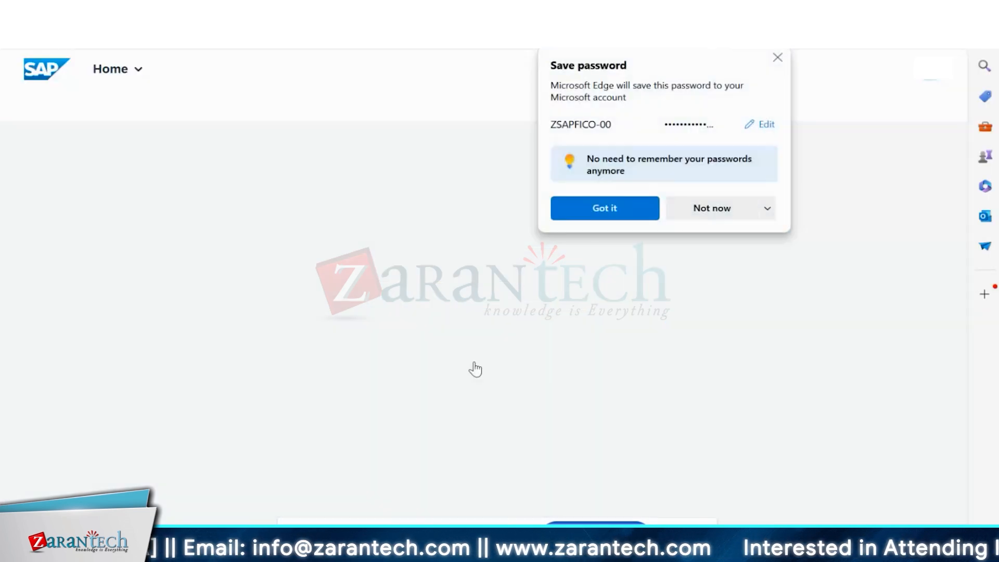
pyautogui.click(712, 208)
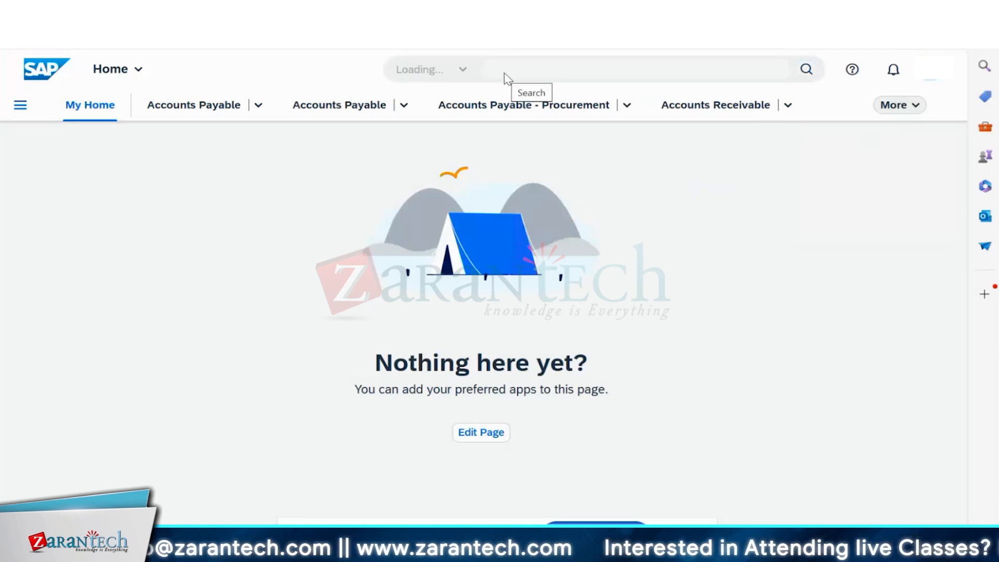
# - Find 'MANAGE AL' in the app search and open Manage Allocations
pyautogui.click(505, 77)
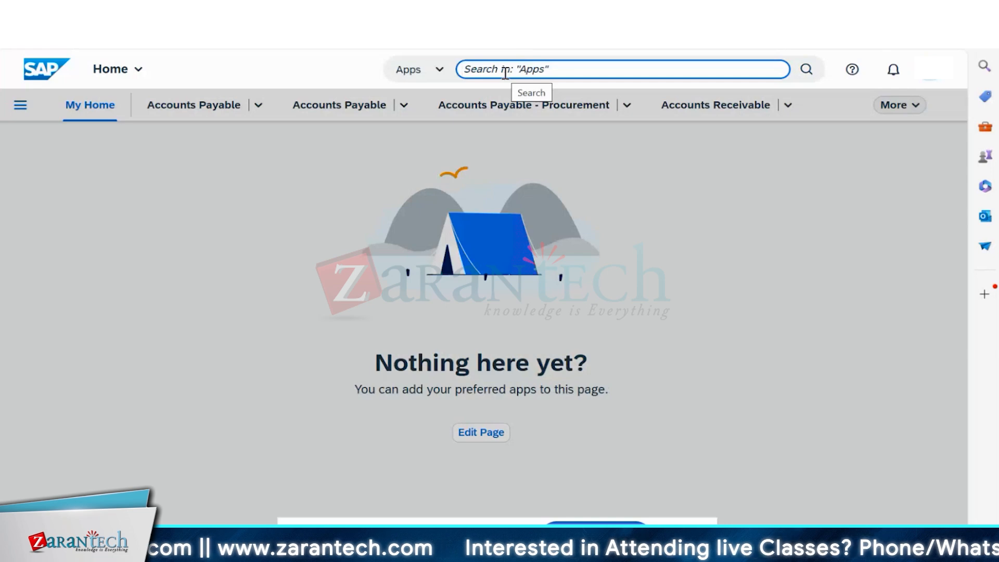
pyautogui.write('MANAGE AL')
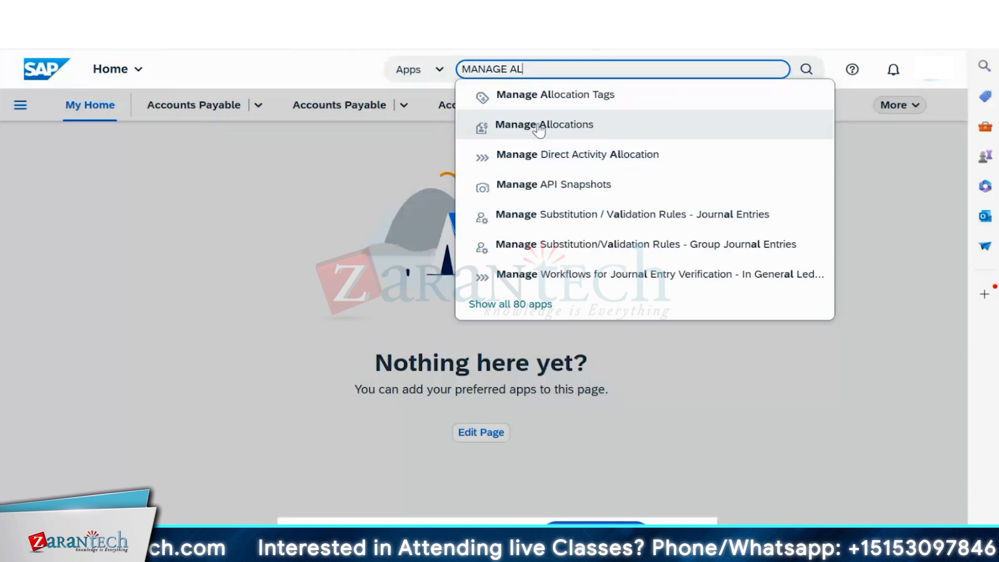
pyautogui.click(541, 130)
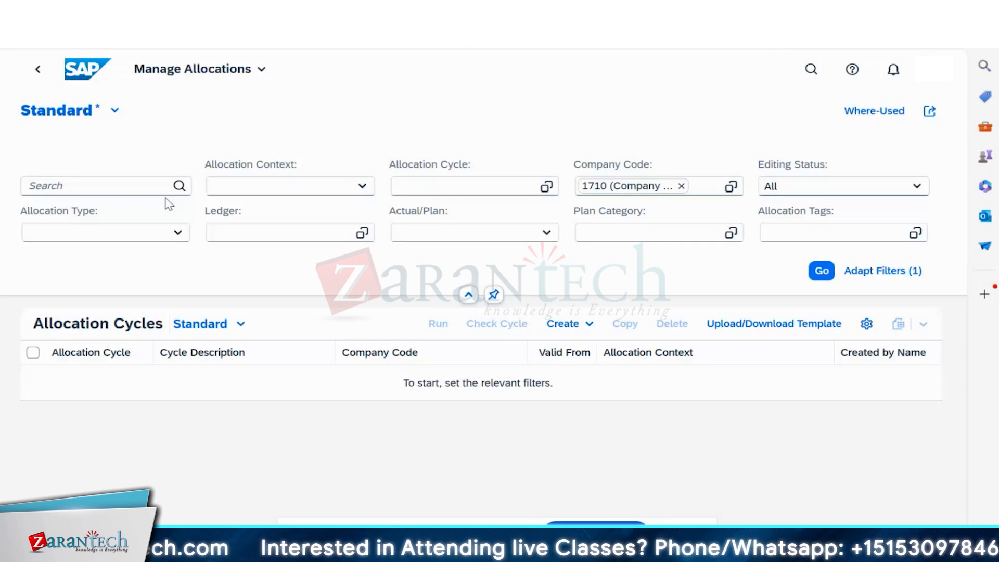
# - Remove the 1710 company code filter and switch back to SAP Easy Access
pyautogui.click(681, 186)
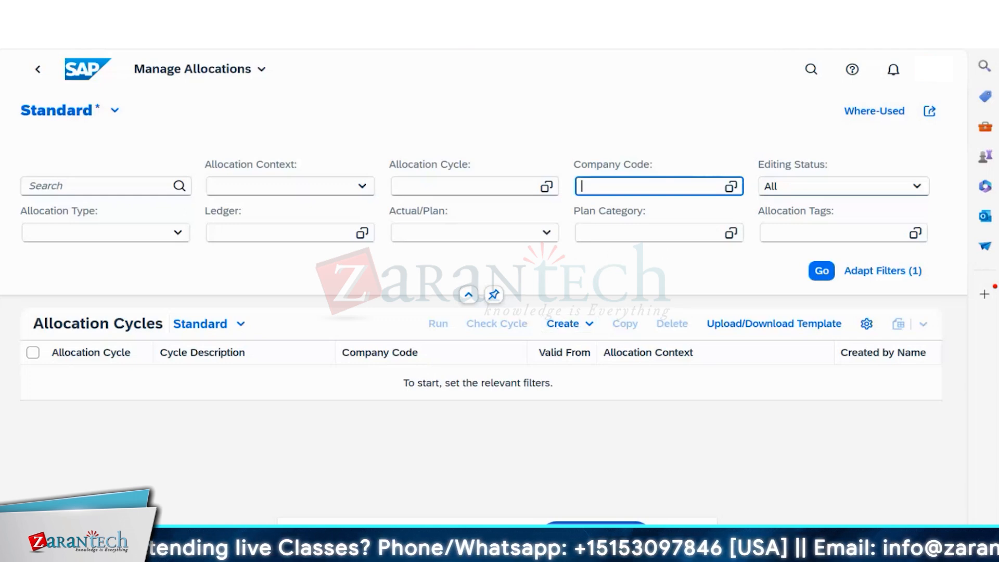
pyautogui.moveTo(675, 549)
pyautogui.click(727, 495)
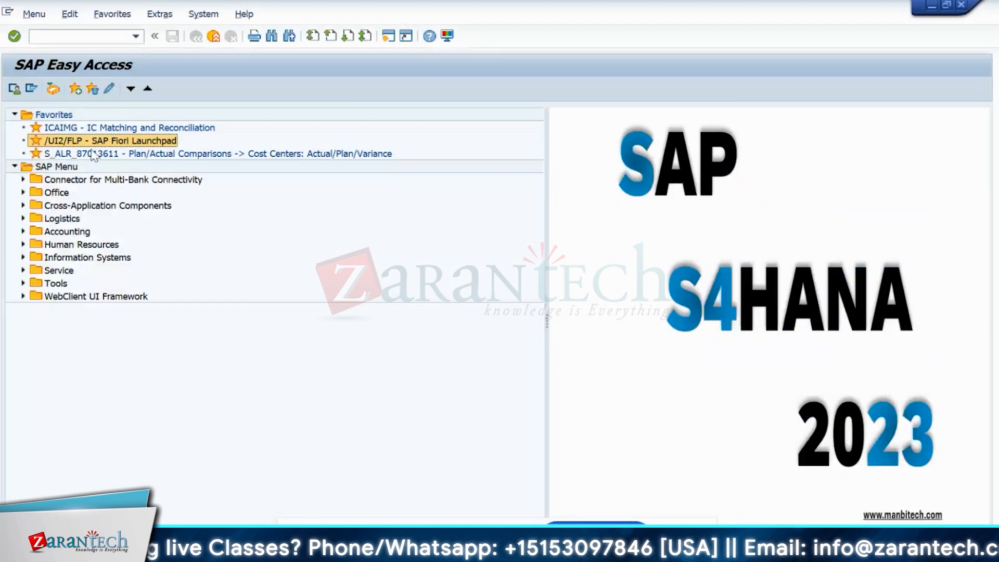
# - Open transaction KSU5, Execute Actual Assessment, after a mistyped first attempt
pyautogui.click(70, 38)
pyautogui.write('KU')
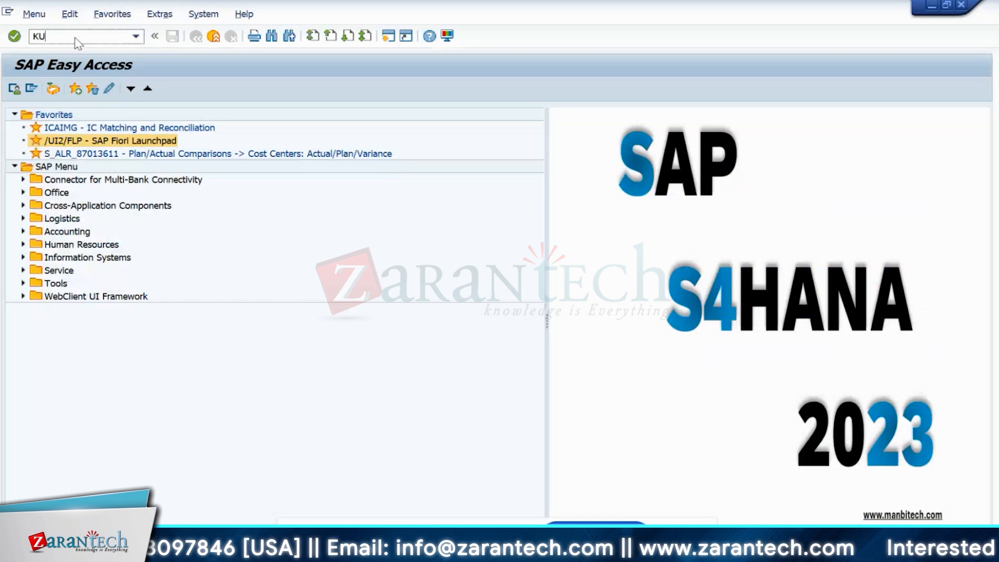
pyautogui.write('US')
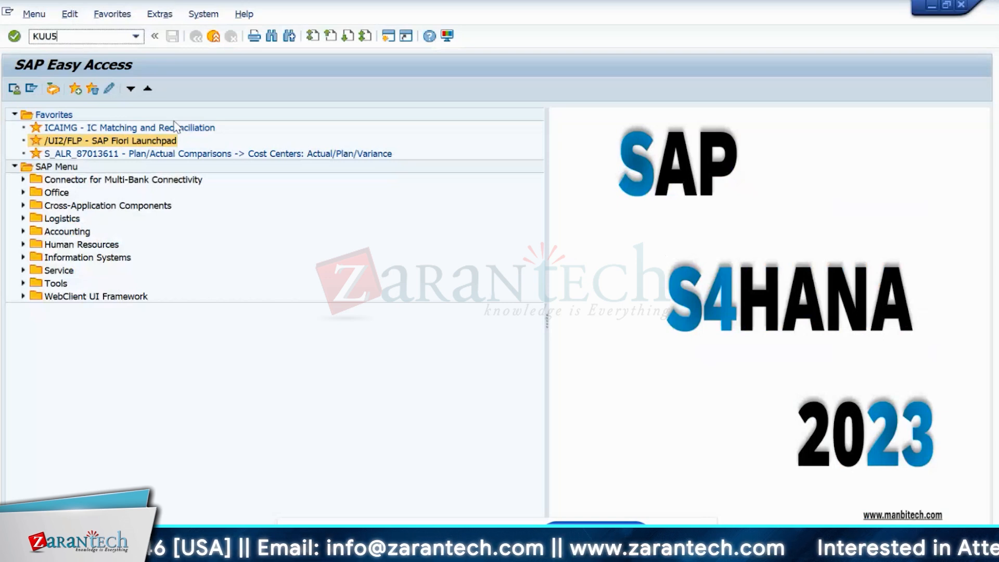
pyautogui.press('BackSpace')
pyautogui.press('BackSpace')
pyautogui.press('BackSpace')
pyautogui.write('eu5')
pyautogui.press('Return')
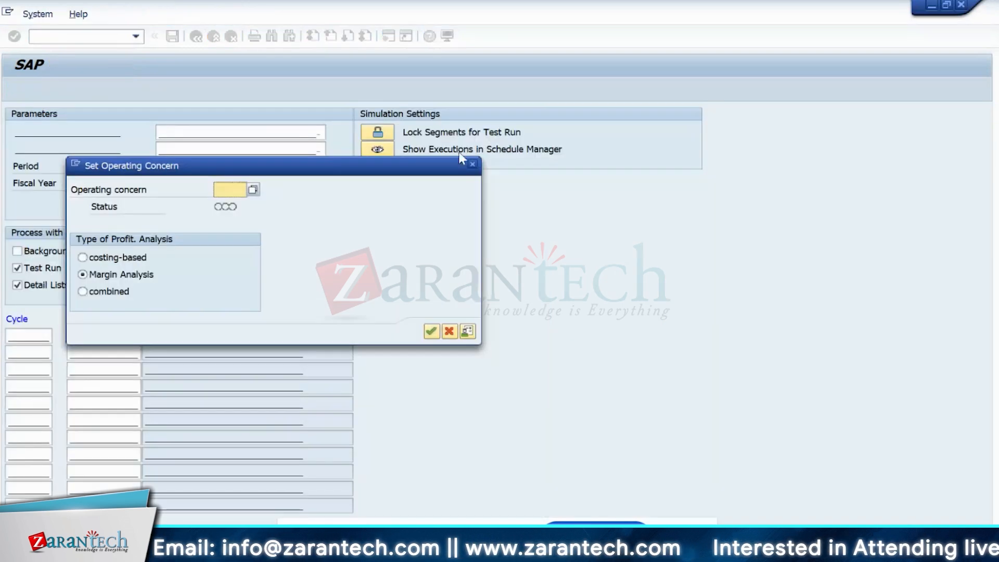
pyautogui.click(472, 164)
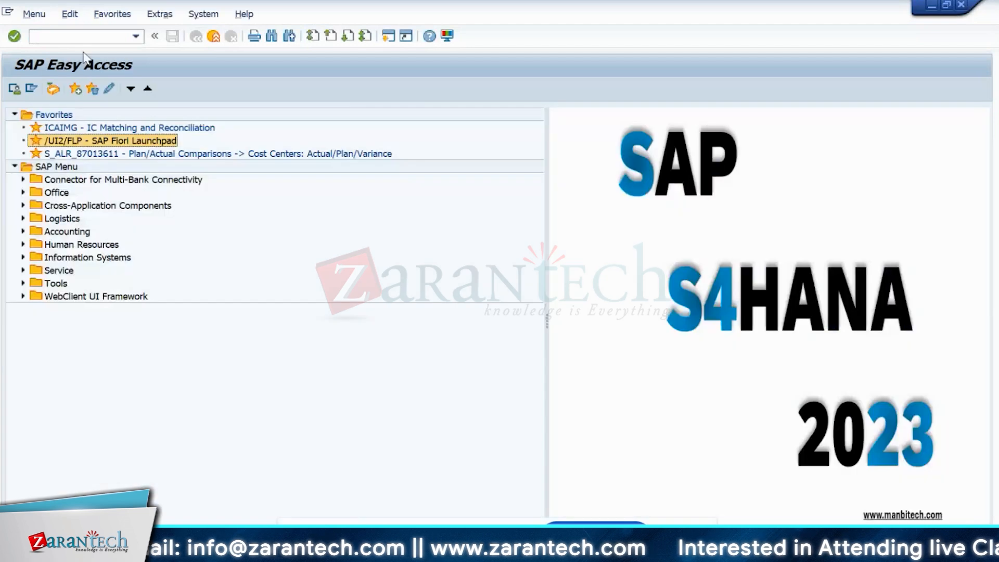
pyautogui.click(79, 40)
pyautogui.write('ksu5')
pyautogui.press('Return')
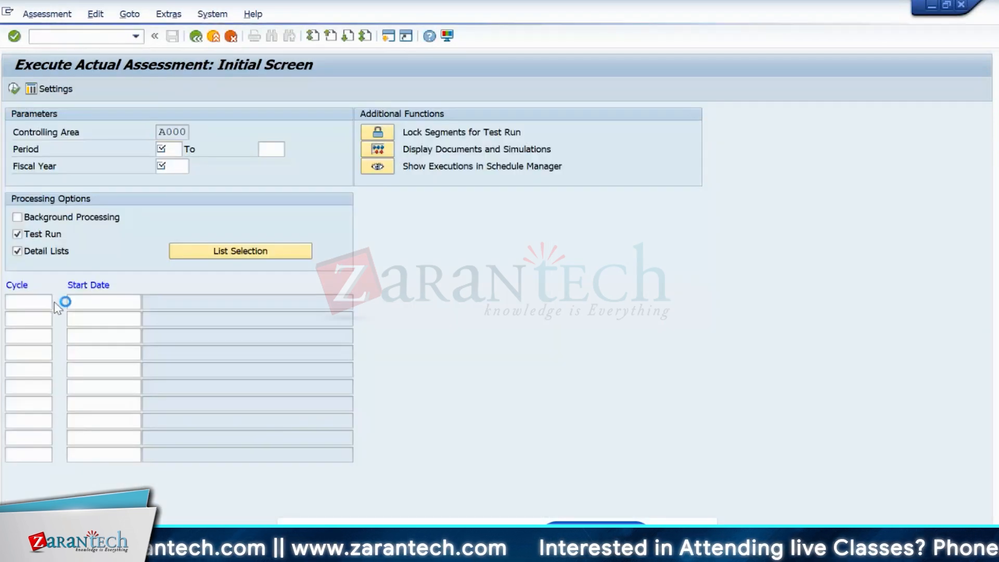
# - Set the controlling area to IN10, correcting the invalid 10IN entry
pyautogui.click(479, 300)
pyautogui.click(168, 14)
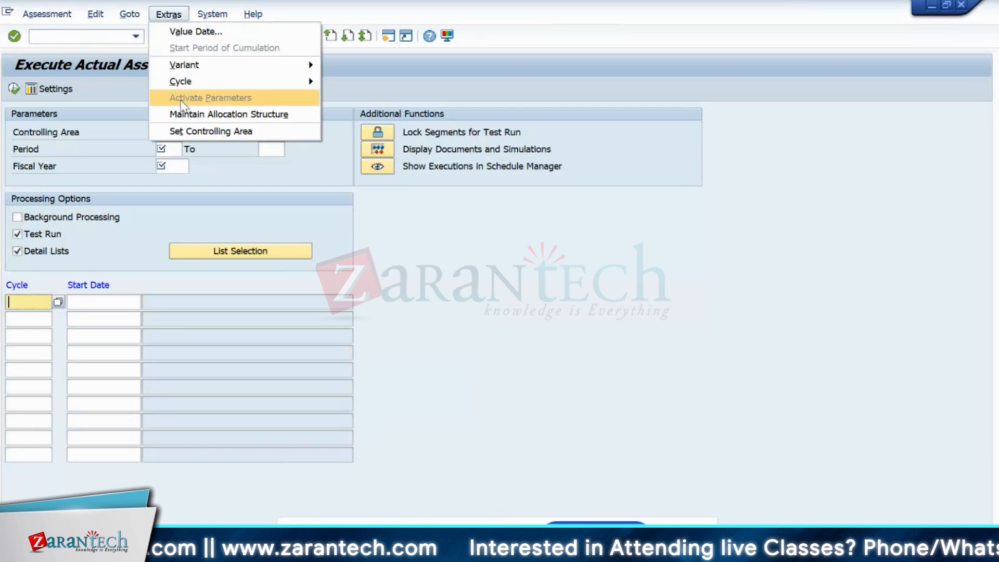
pyautogui.click(206, 134)
pyautogui.press('Delete')
pyautogui.press('Delete')
pyautogui.press('Delete')
pyautogui.write('10in')
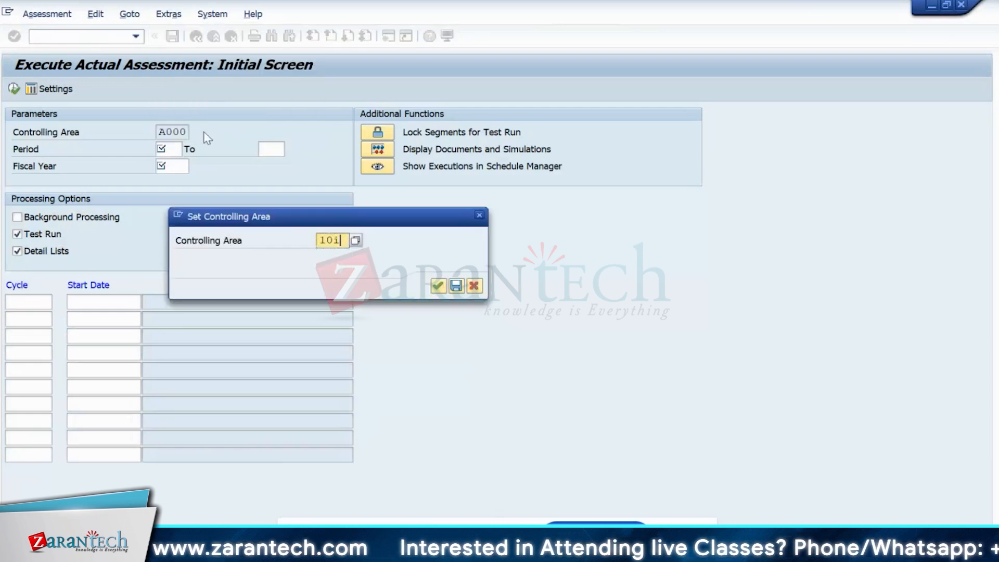
pyautogui.press('Return')
pyautogui.press('Return')
pyautogui.press('Return')
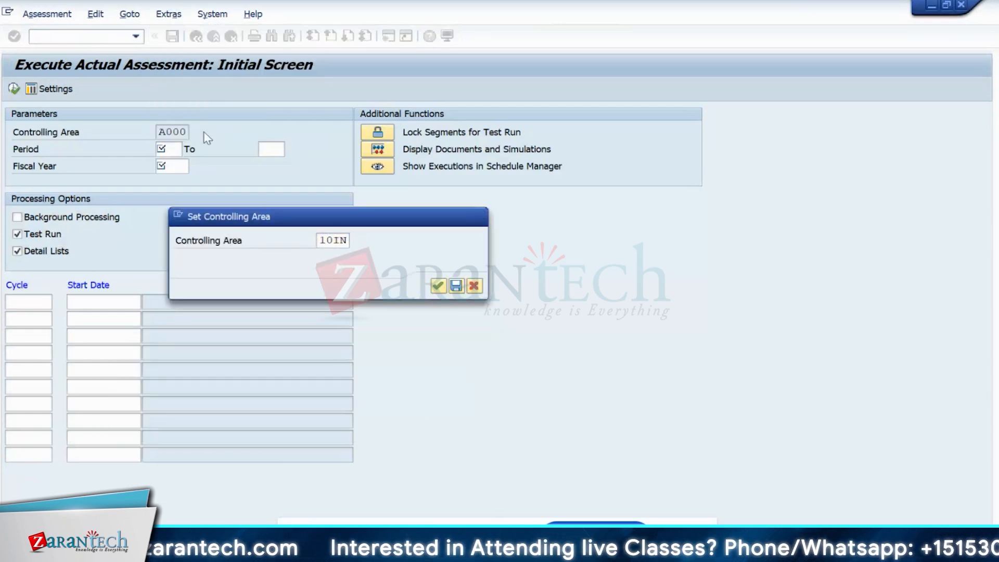
pyautogui.click(486, 333)
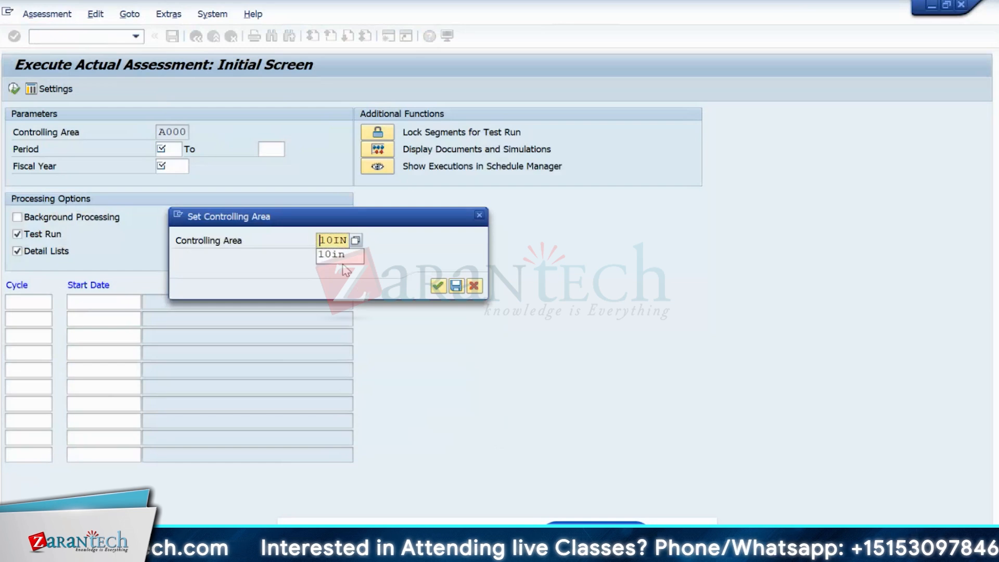
pyautogui.press('Delete')
pyautogui.press('Delete')
pyautogui.press('Delete')
pyautogui.press('Delete')
pyautogui.write('in10')
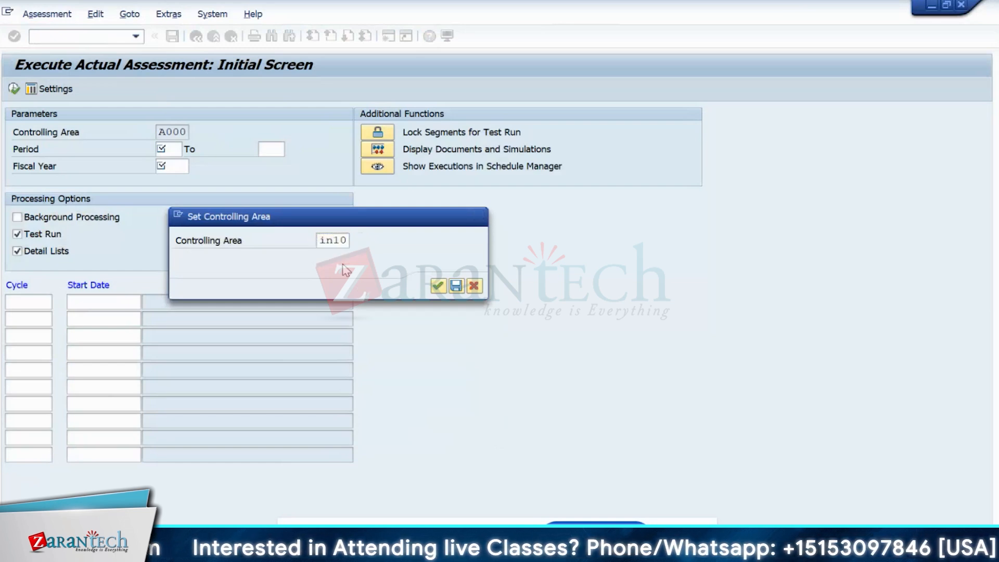
pyautogui.press('Return')
# - Pick cycle INFIN, starting 01/01/2024, from the cycle value list
pyautogui.click(9, 295)
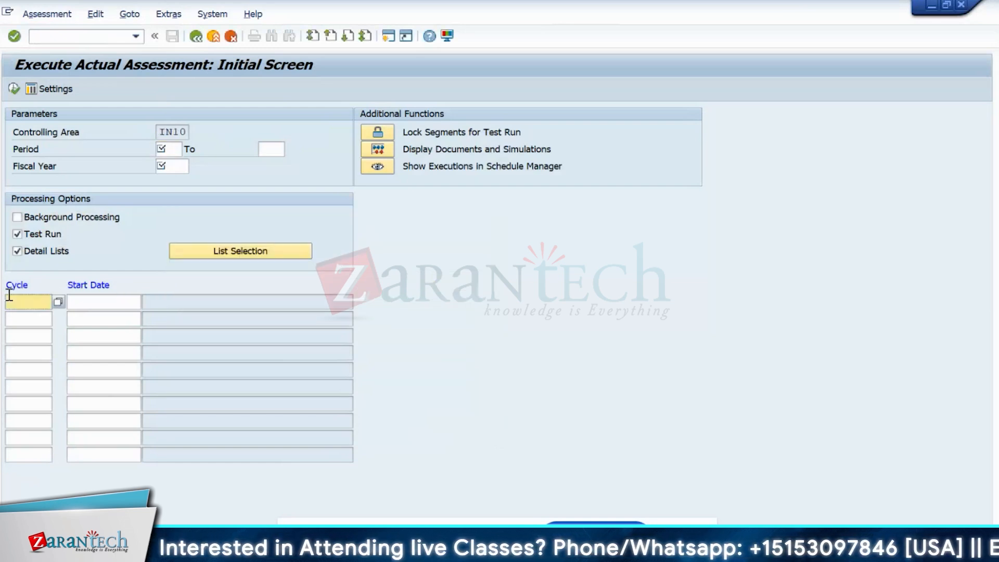
pyautogui.click(58, 302)
pyautogui.moveTo(47, 301); pyautogui.dragTo(2, 303)
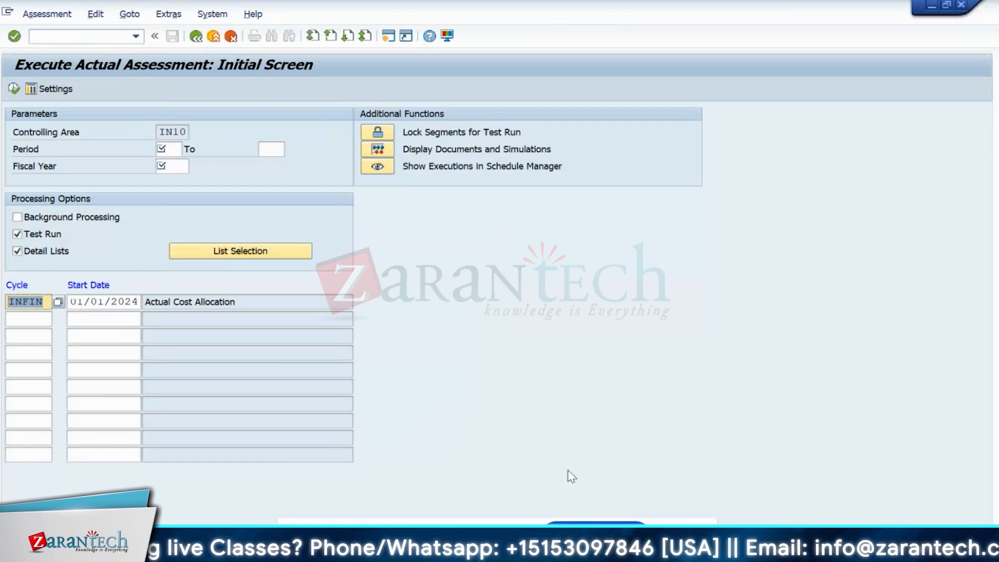
pyautogui.moveTo(641, 551)
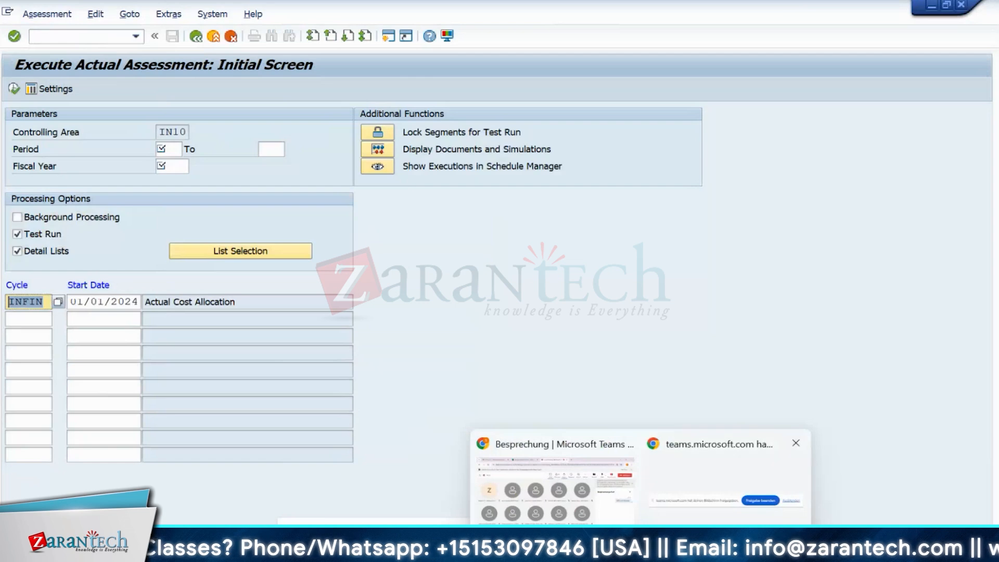
# - Enter 'infin' in the Manage Allocations search field and run it; no cycles appear
pyautogui.click(607, 549)
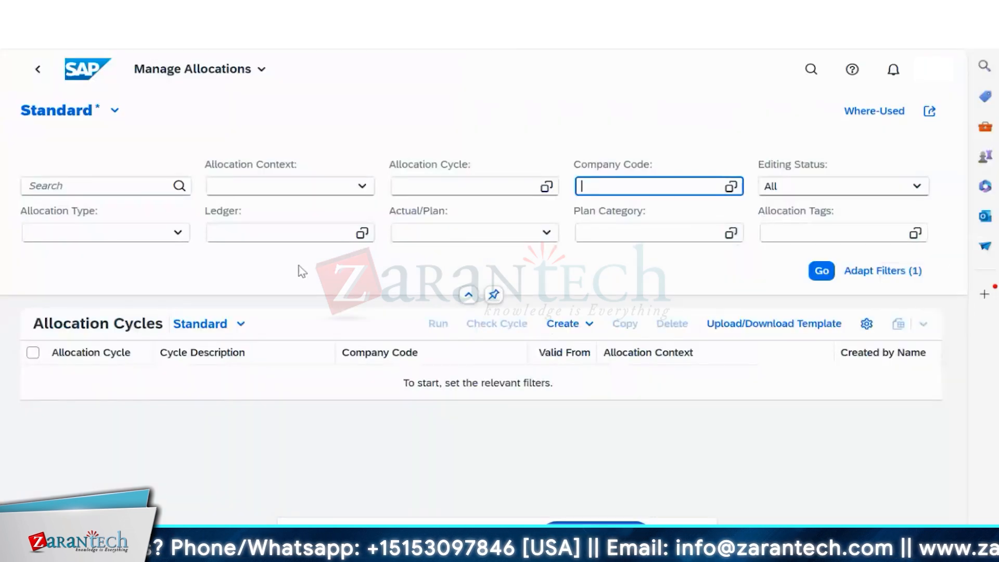
pyautogui.click(89, 185)
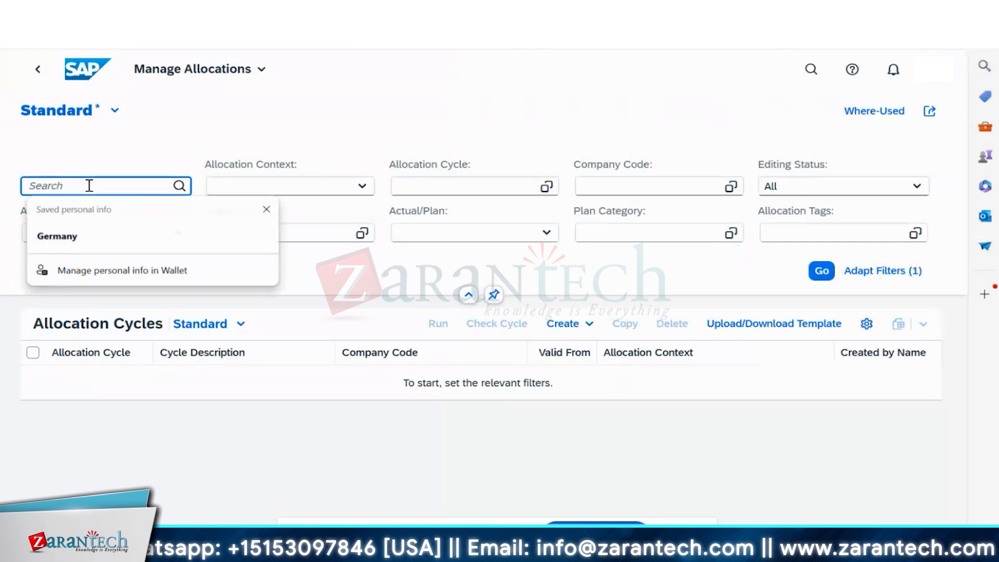
pyautogui.click(89, 191)
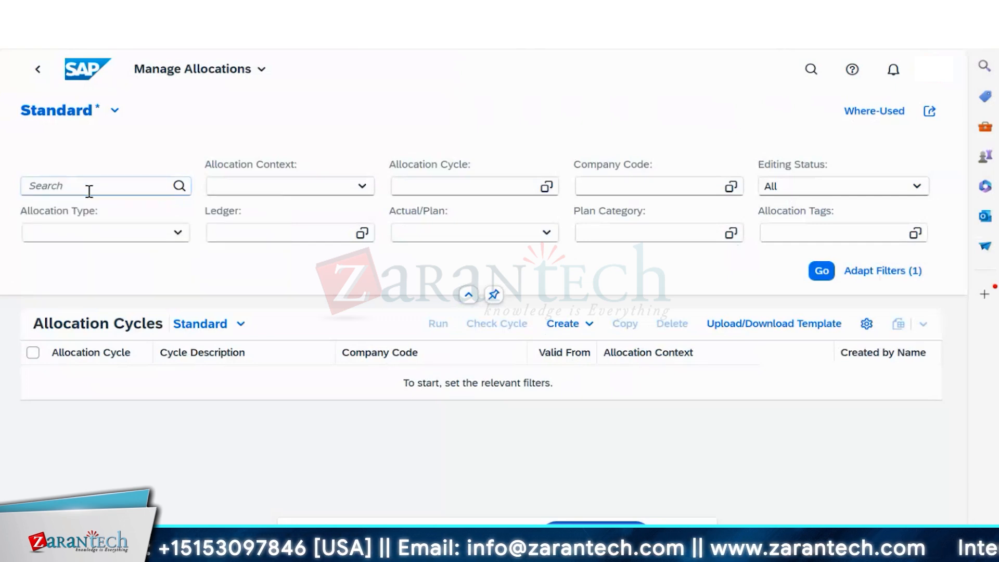
pyautogui.hotkey('alt', 'Tab')
pyautogui.hotkey('alt', 'Tab')
pyautogui.hotkey('alt', 'Tab')
pyautogui.hotkey('alt', 'Tab')
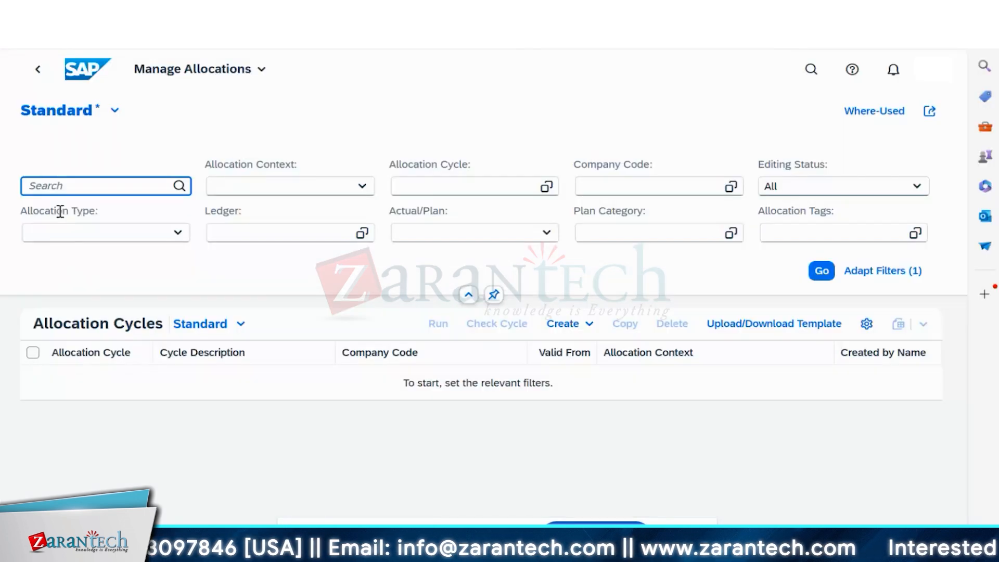
pyautogui.write('infin')
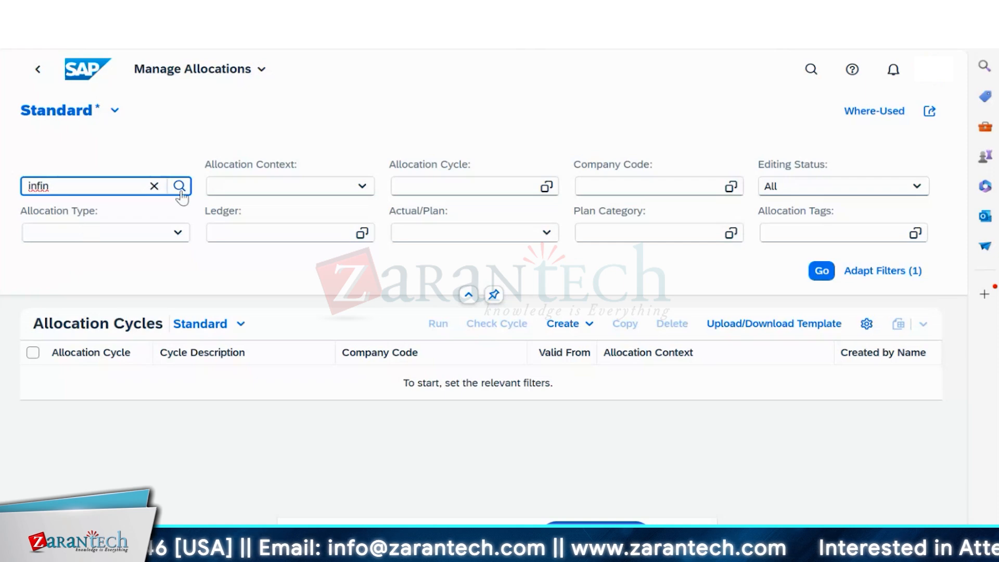
pyautogui.click(179, 189)
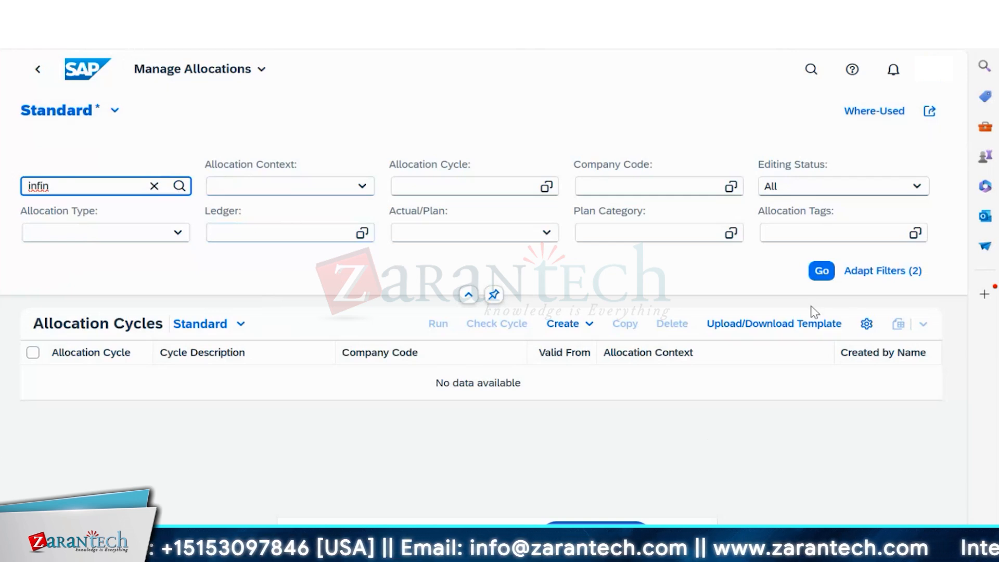
# - Start a new allocation cycle named INFIN1 and expand the Allocation Context choices
pyautogui.click(572, 325)
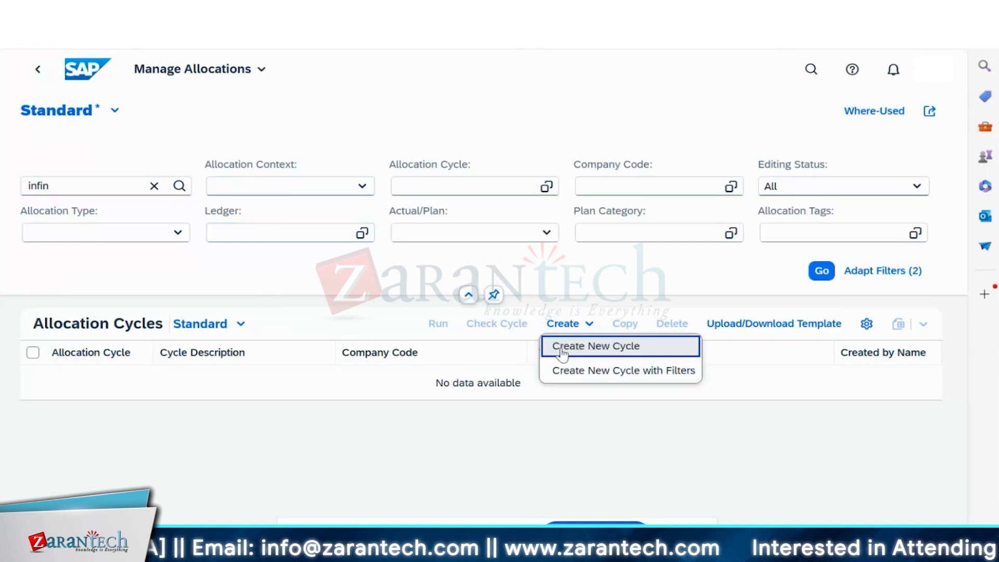
pyautogui.click(564, 350)
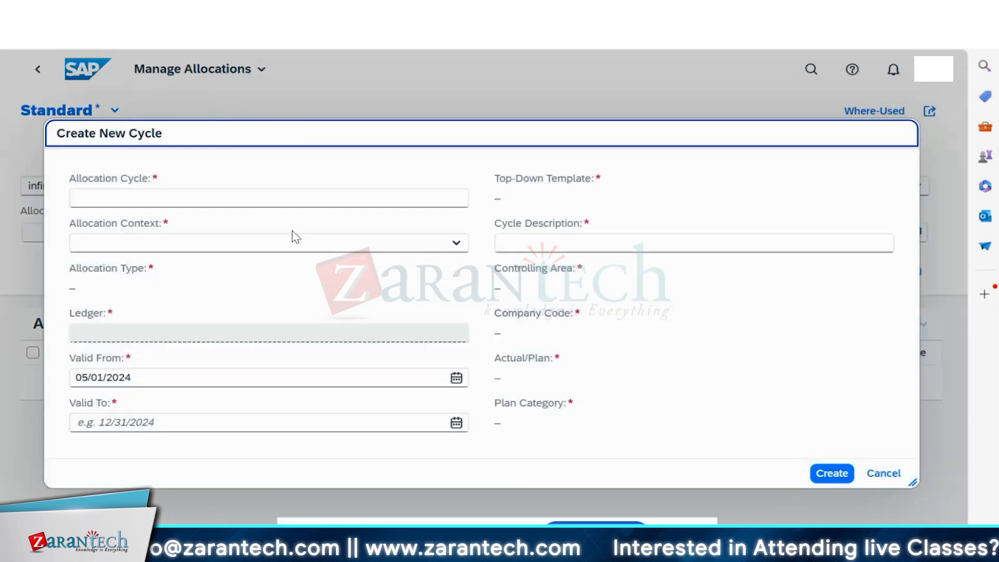
pyautogui.click(165, 202)
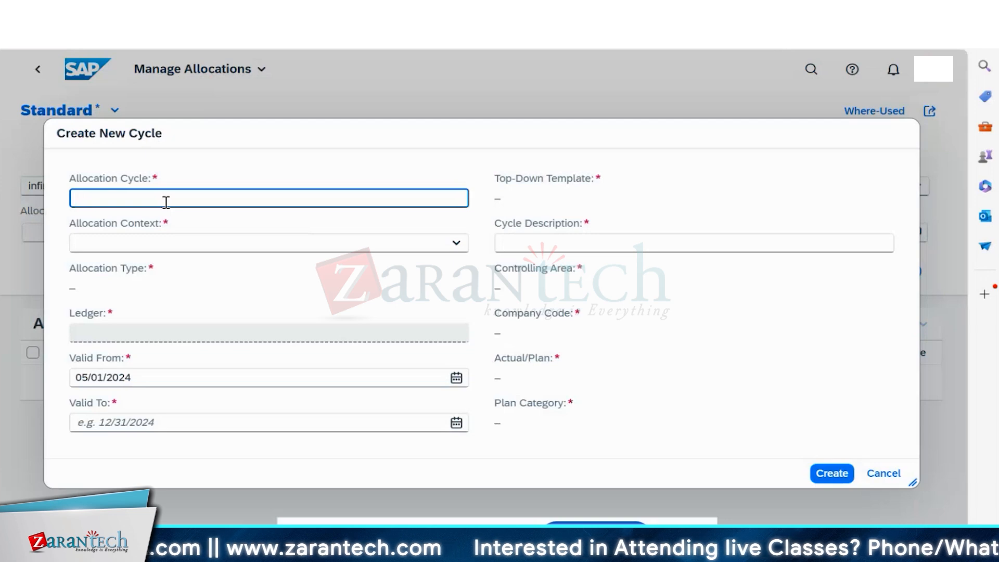
pyautogui.write('INFIN')
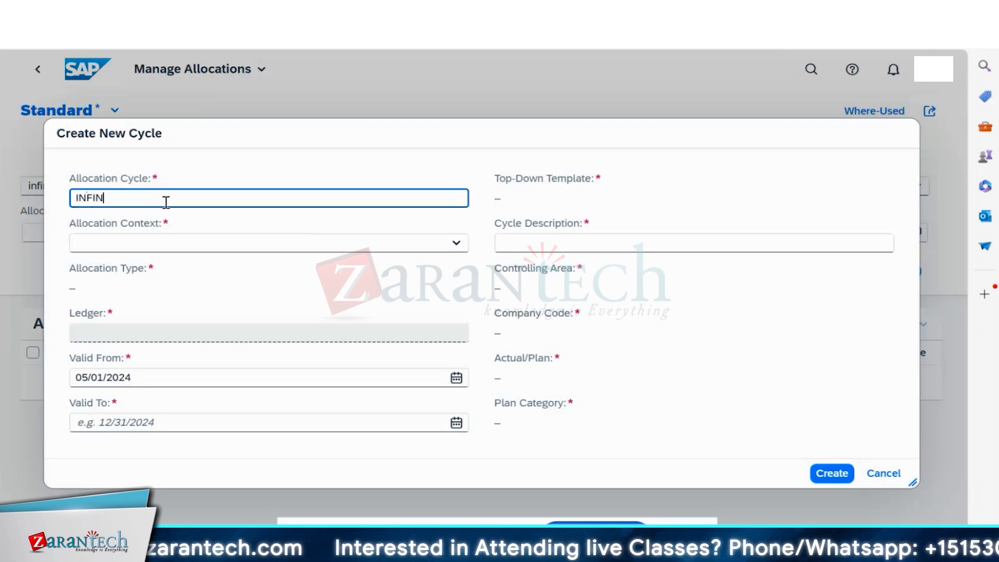
pyautogui.write('1')
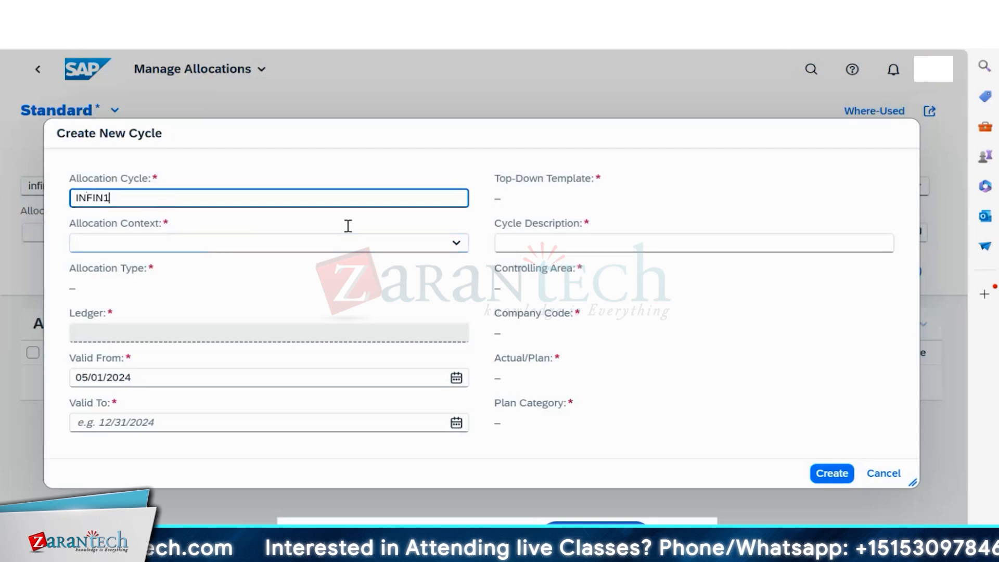
pyautogui.click(454, 242)
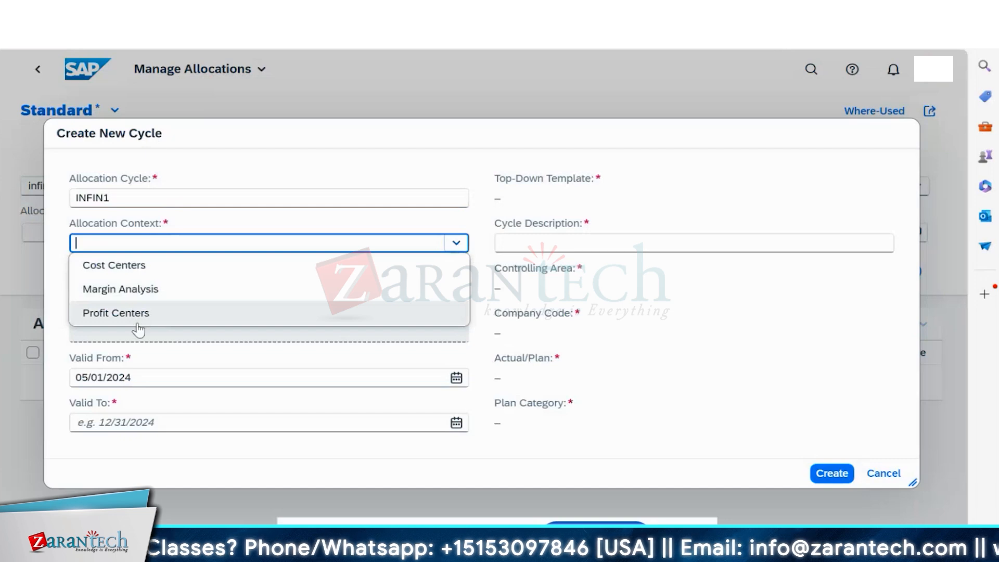
# - Set allocation context Cost Centers, allocation type Distribution and ledger 0L
pyautogui.click(126, 271)
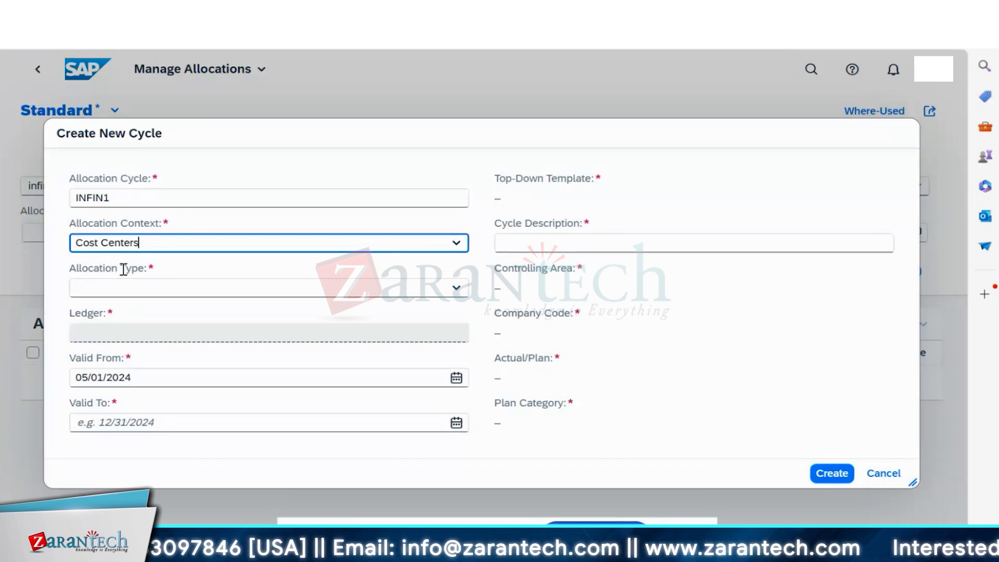
pyautogui.click(415, 288)
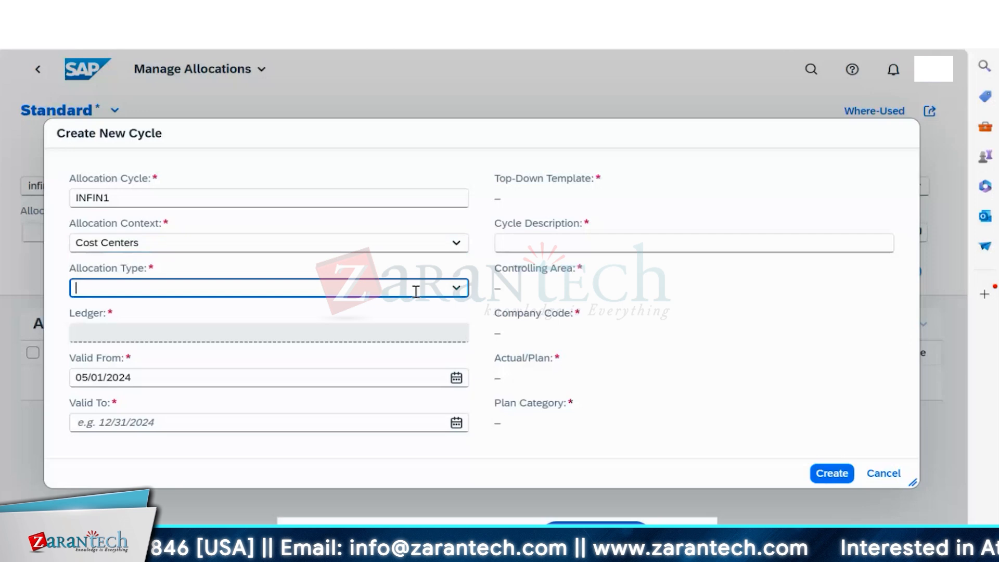
pyautogui.click(457, 288)
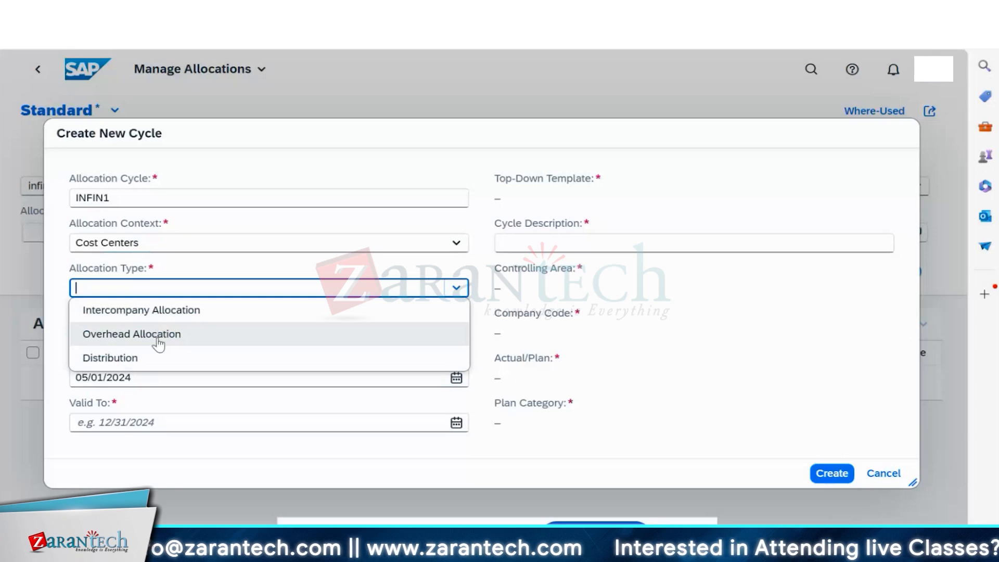
pyautogui.click(135, 359)
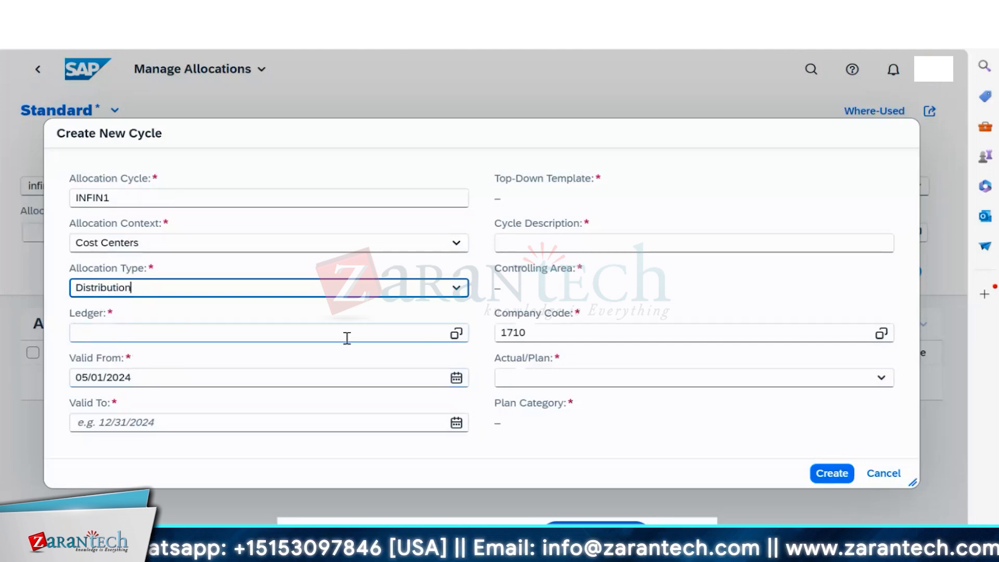
pyautogui.click(451, 337)
pyautogui.click(452, 339)
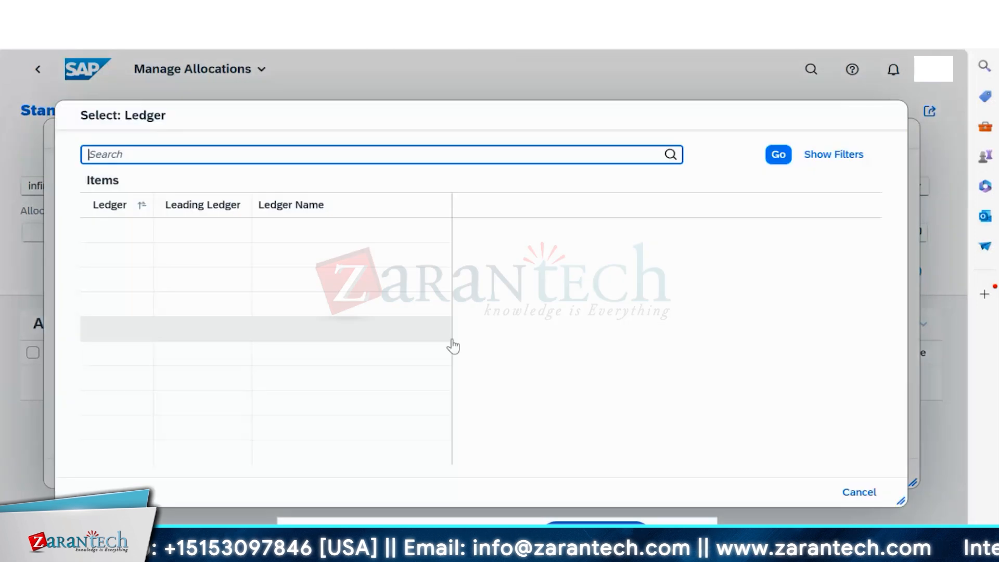
pyautogui.click(110, 244)
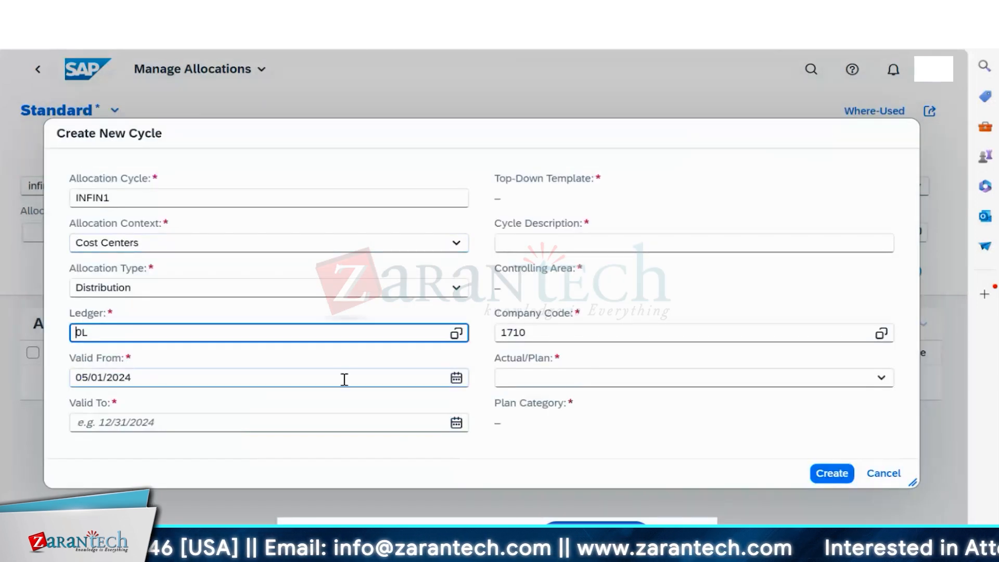
# - Set the cycle's valid-from date to January 1, 2024
pyautogui.click(456, 378)
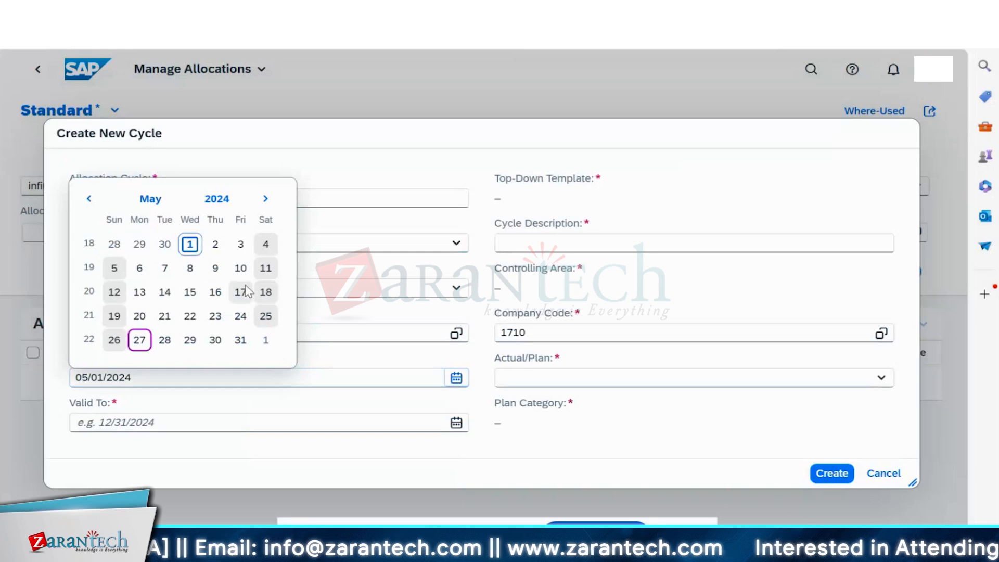
pyautogui.click(89, 202)
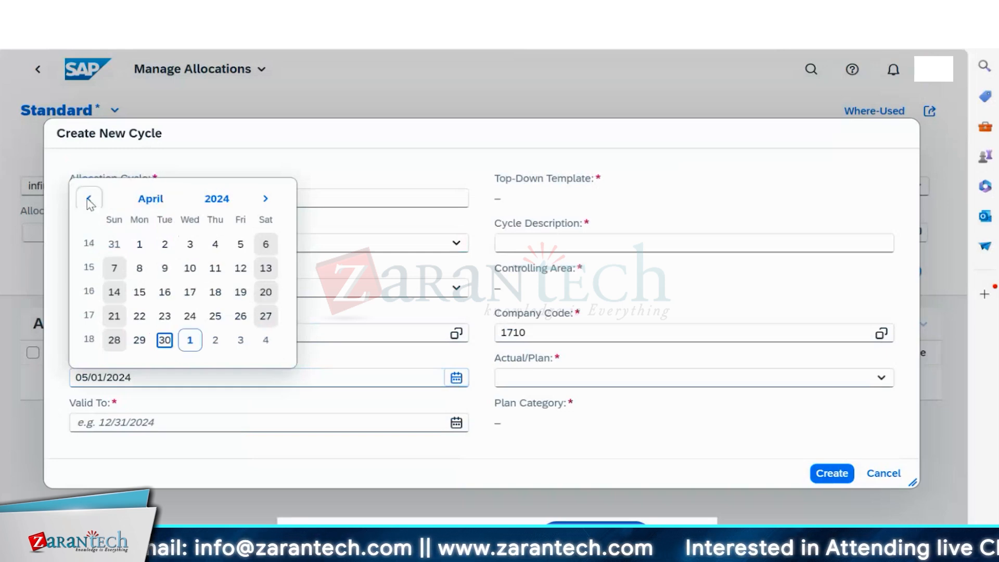
pyautogui.click(89, 198)
pyautogui.click(88, 180)
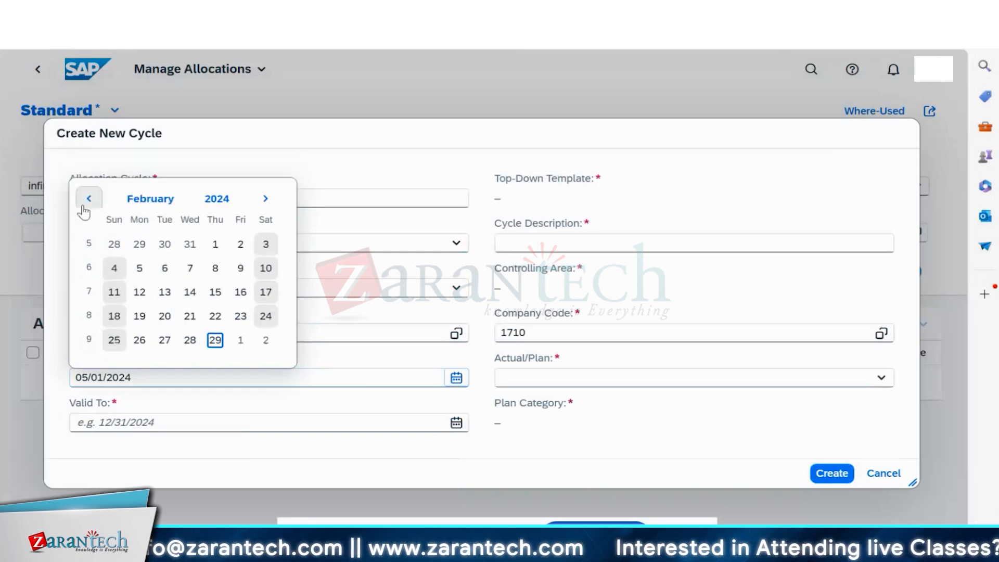
pyautogui.click(84, 207)
pyautogui.click(140, 243)
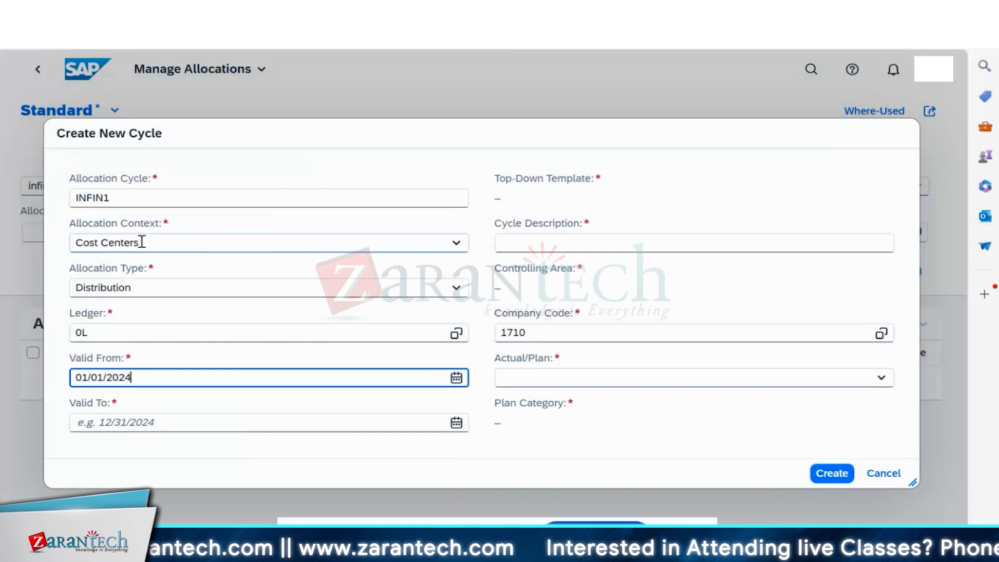
# - Enter valid-to 31/12/9999, then replace it with 12/31/9999 after the format error
pyautogui.click(159, 422)
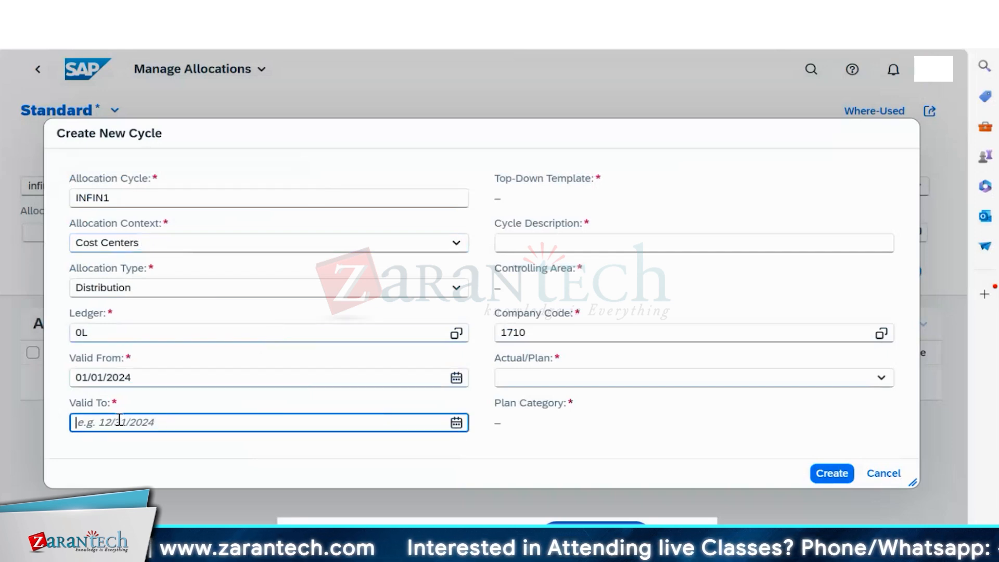
pyautogui.write('3')
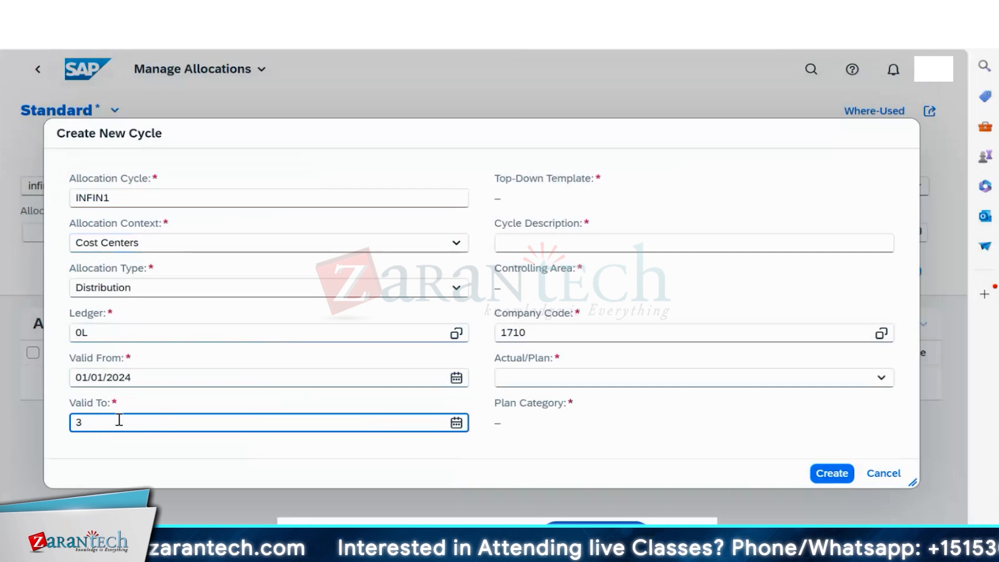
pyautogui.write('1')
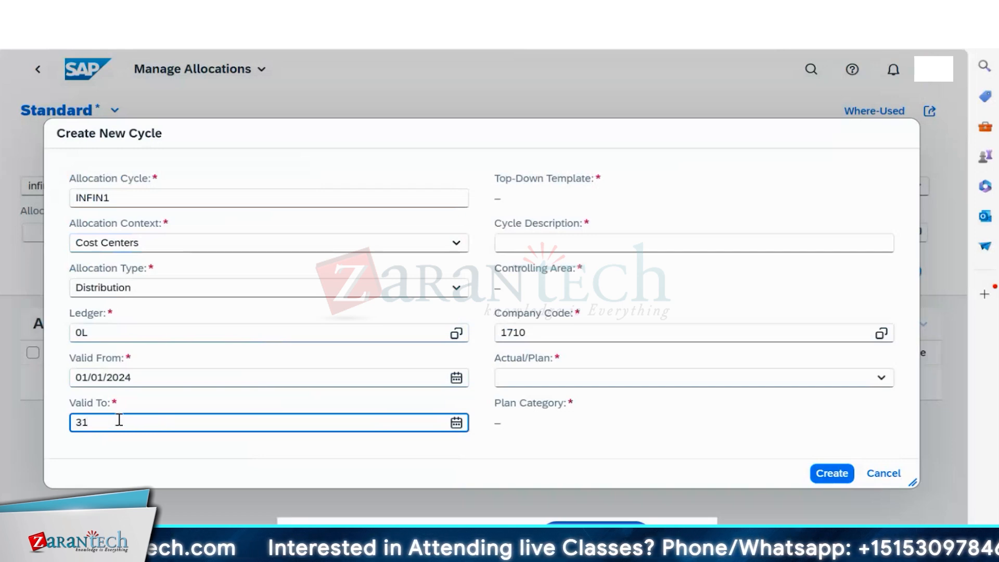
pyautogui.write('/1')
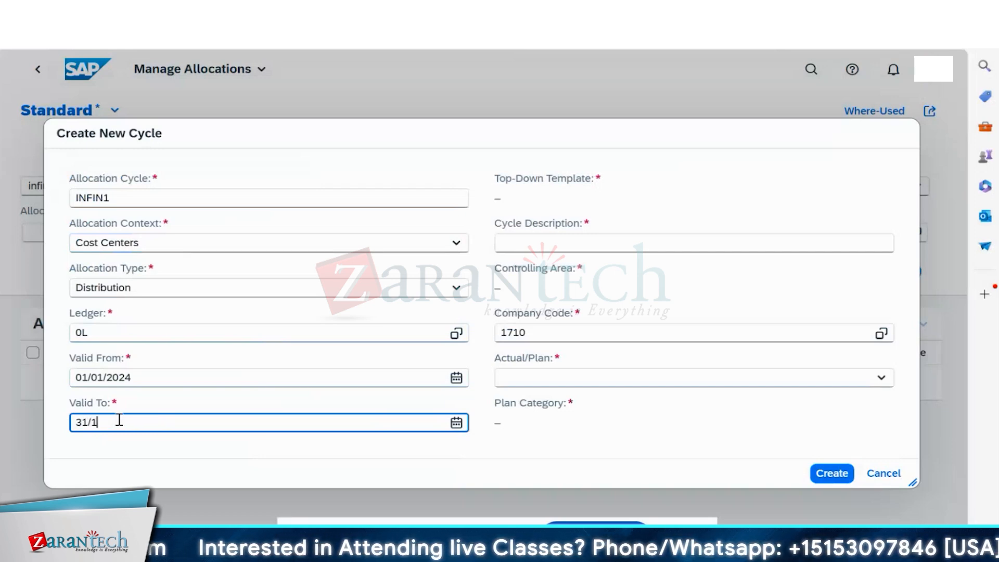
pyautogui.write('2/9999')
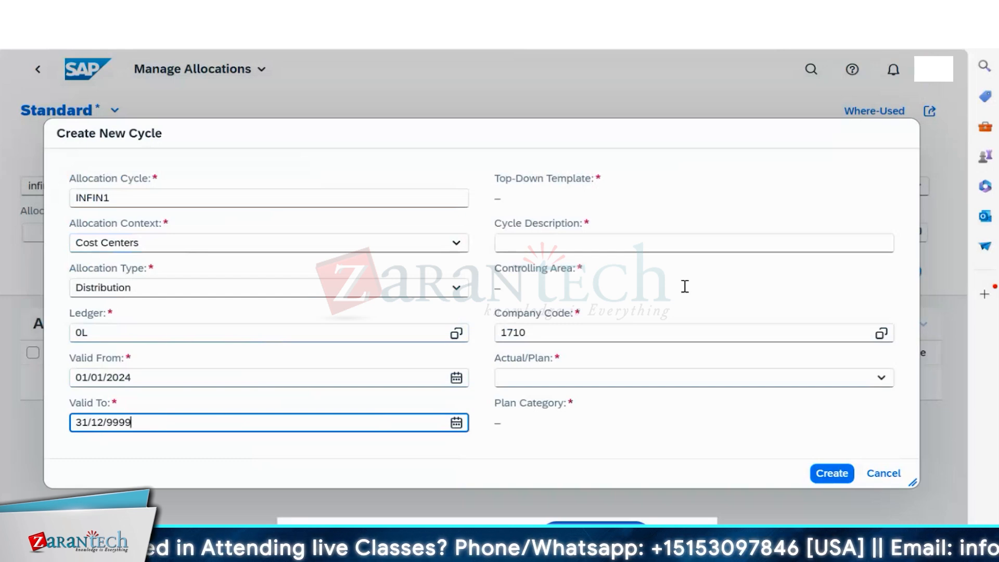
pyautogui.click(557, 237)
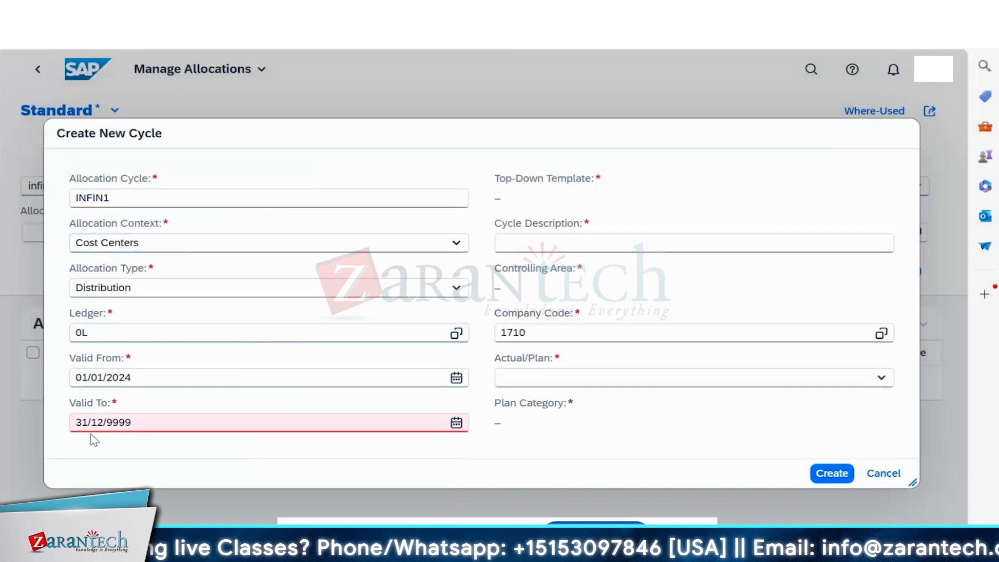
pyautogui.click(159, 416)
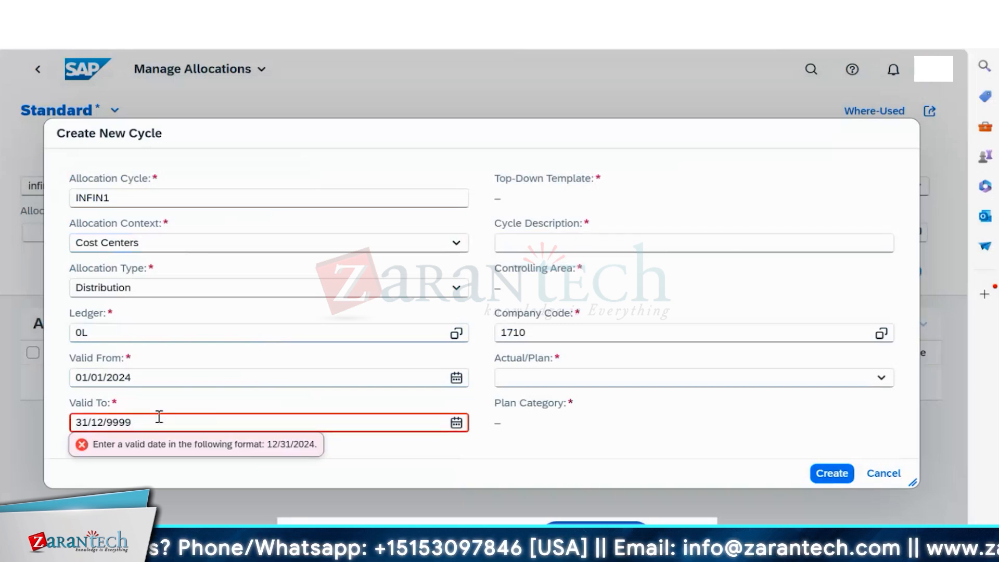
pyautogui.press('BackSpace')
pyautogui.press('BackSpace')
pyautogui.press('BackSpace')
pyautogui.press('BackSpace')
pyautogui.press('BackSpace')
pyautogui.press('BackSpace')
pyautogui.press('BackSpace')
pyautogui.press('BackSpace')
pyautogui.press('BackSpace')
pyautogui.press('BackSpace')
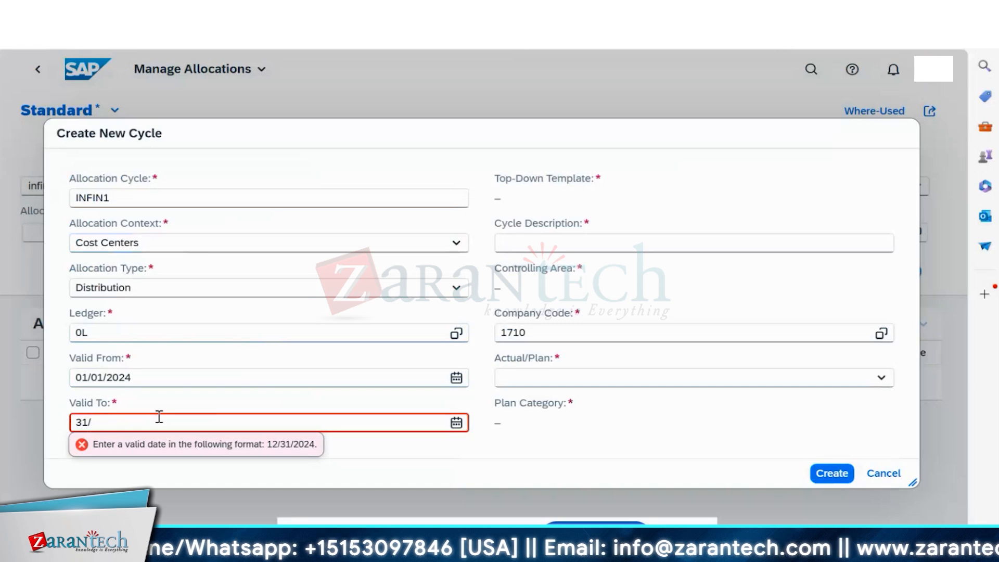
pyautogui.write('12')
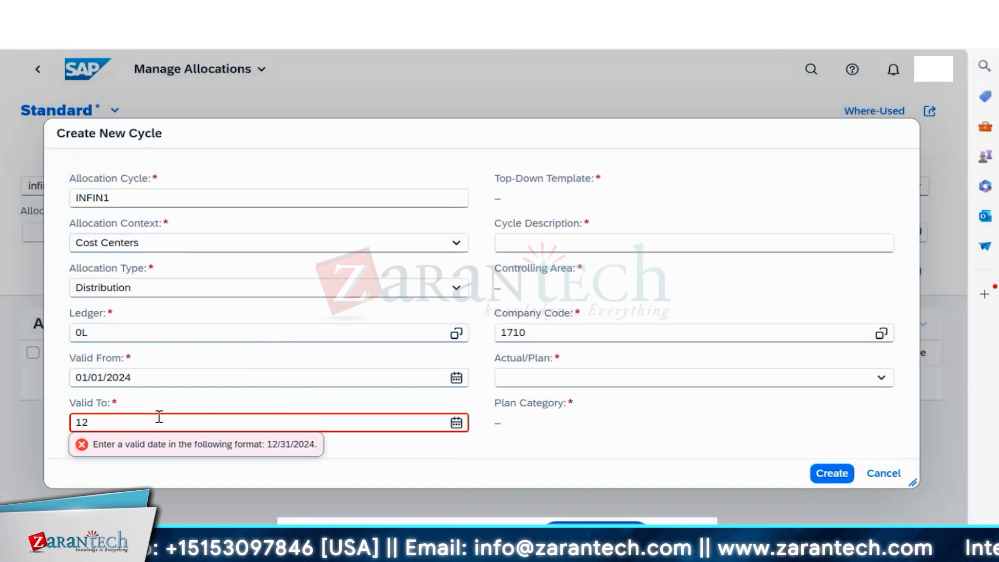
pyautogui.write('/31/')
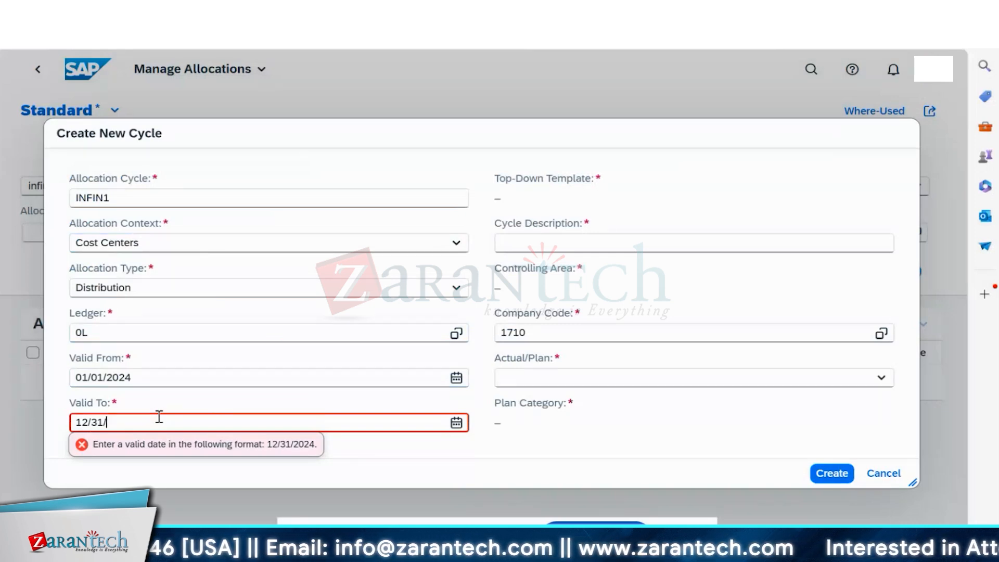
pyautogui.write('9999')
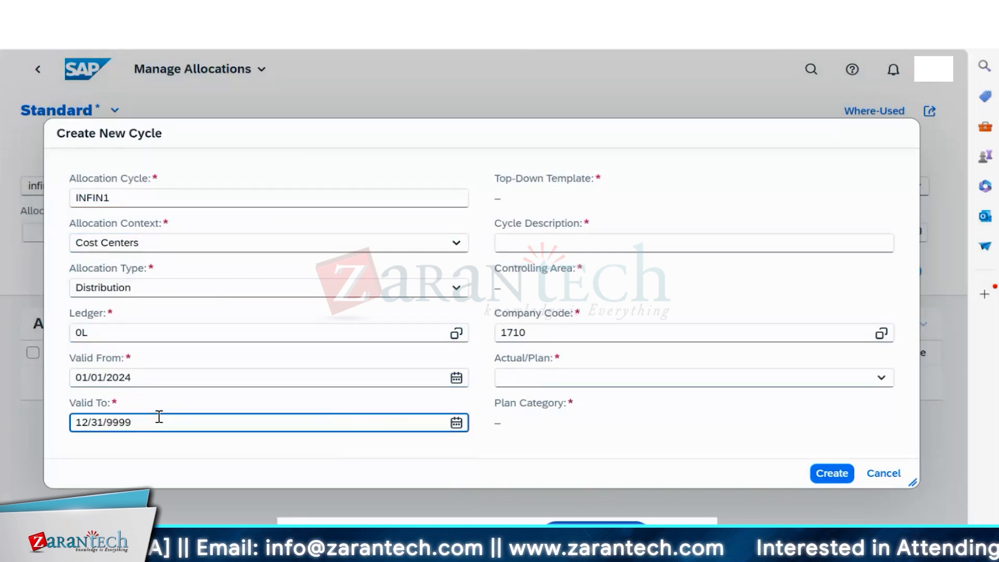
# - Describe the cycle as 'Finace cost allocation' and change company code 1710 to IN10
pyautogui.click(708, 243)
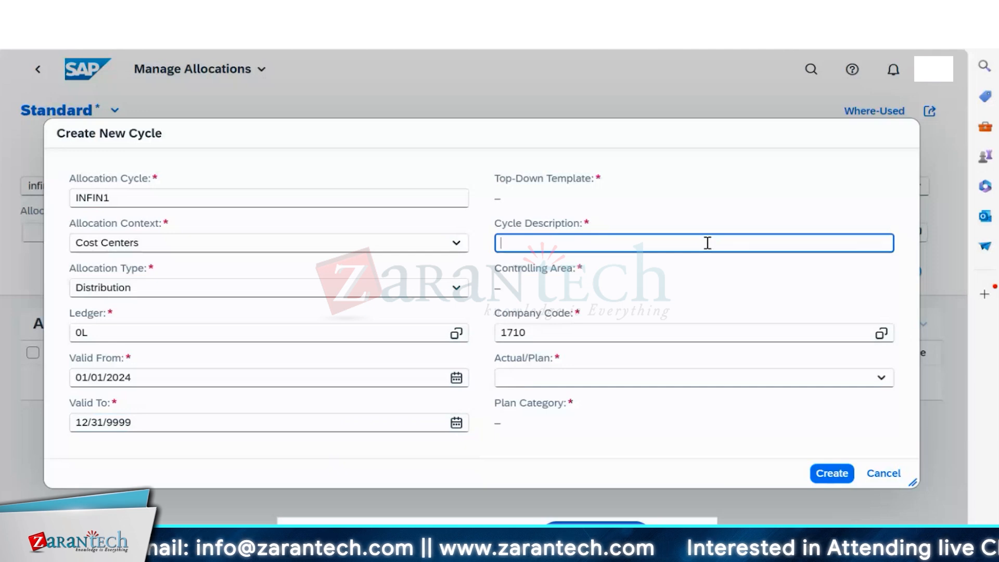
pyautogui.write('Finace')
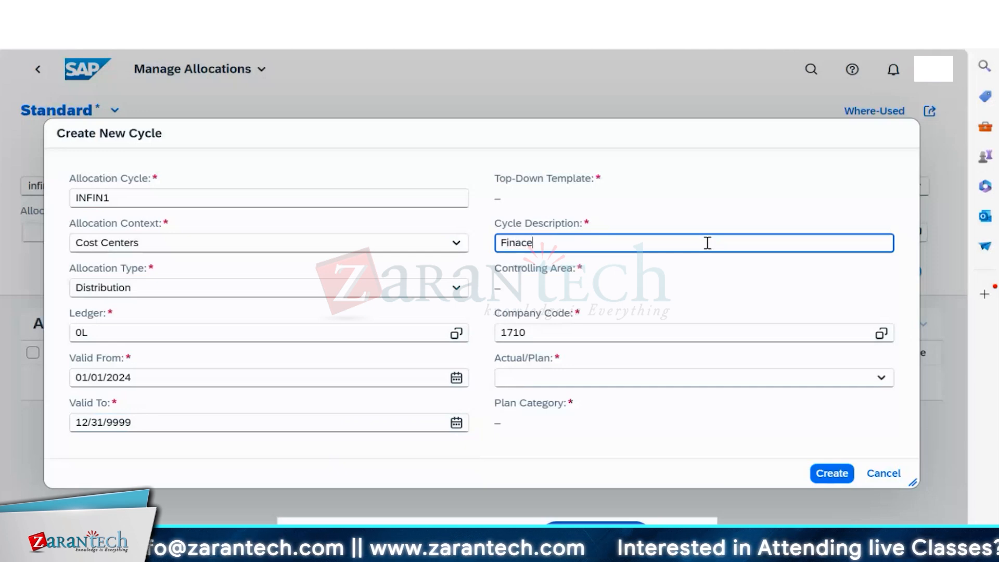
pyautogui.write(' cost all')
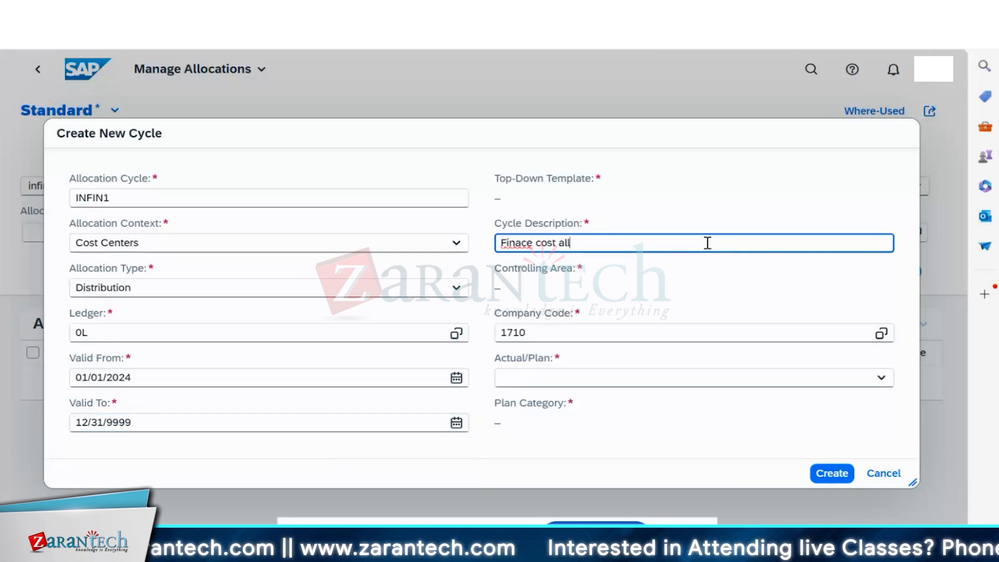
pyautogui.write('ocation')
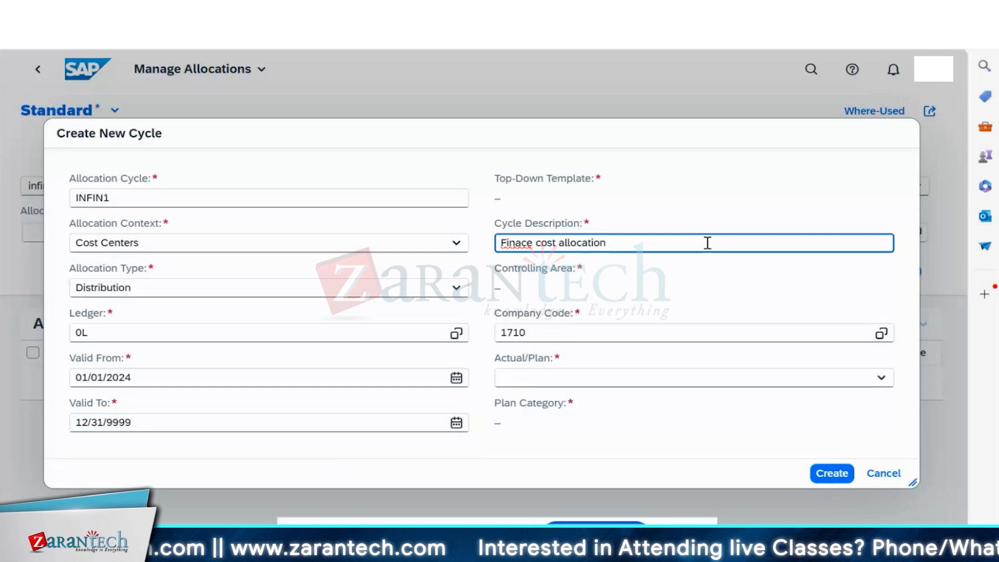
pyautogui.click(556, 331)
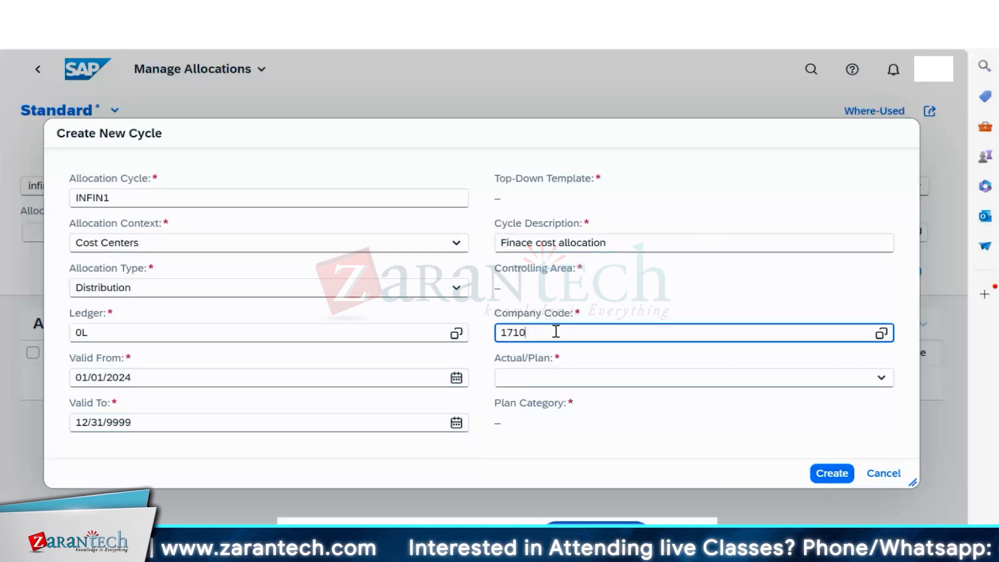
pyautogui.press('BackSpace')
pyautogui.press('BackSpace')
pyautogui.press('BackSpace')
pyautogui.press('BackSpace')
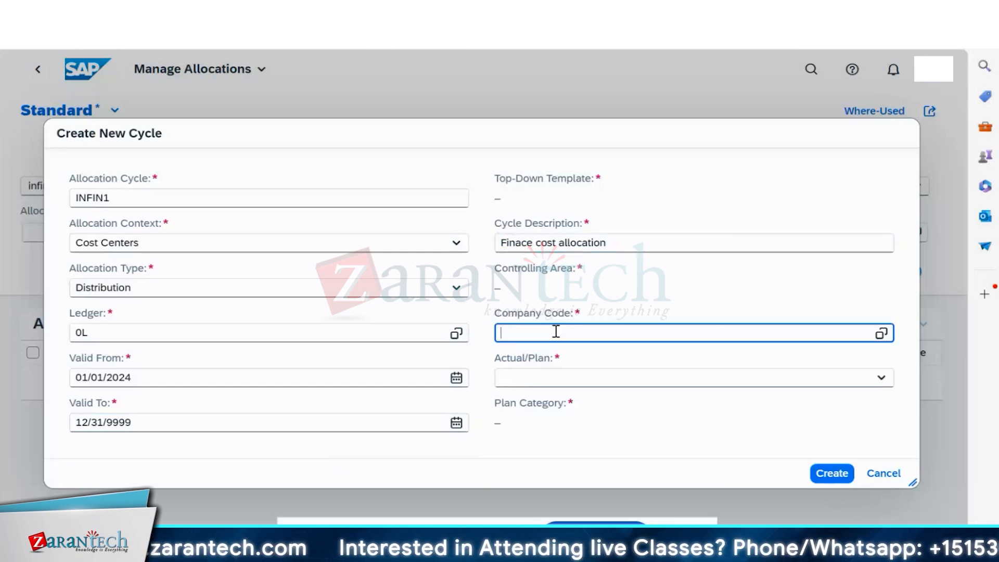
pyautogui.write('in')
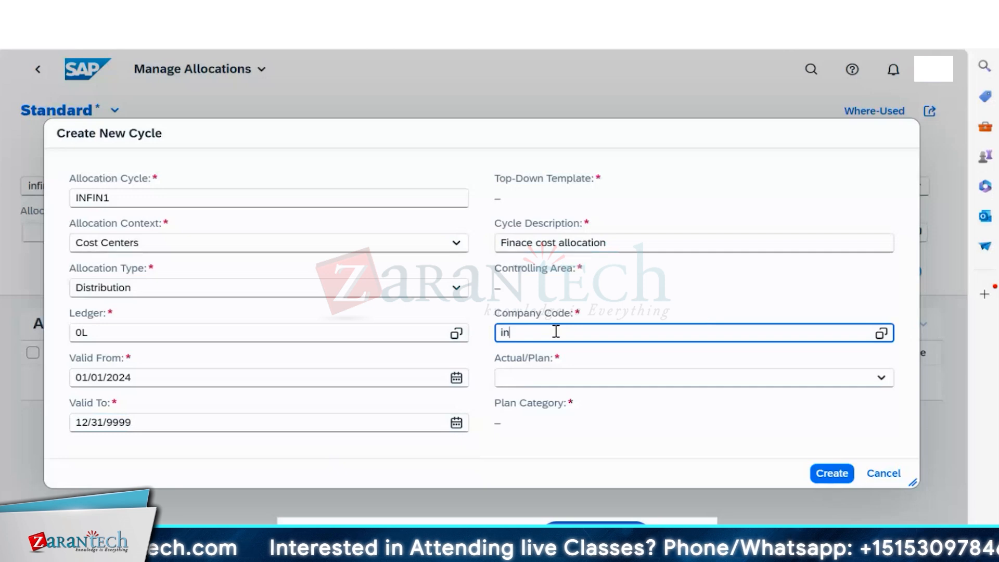
pyautogui.write('10')
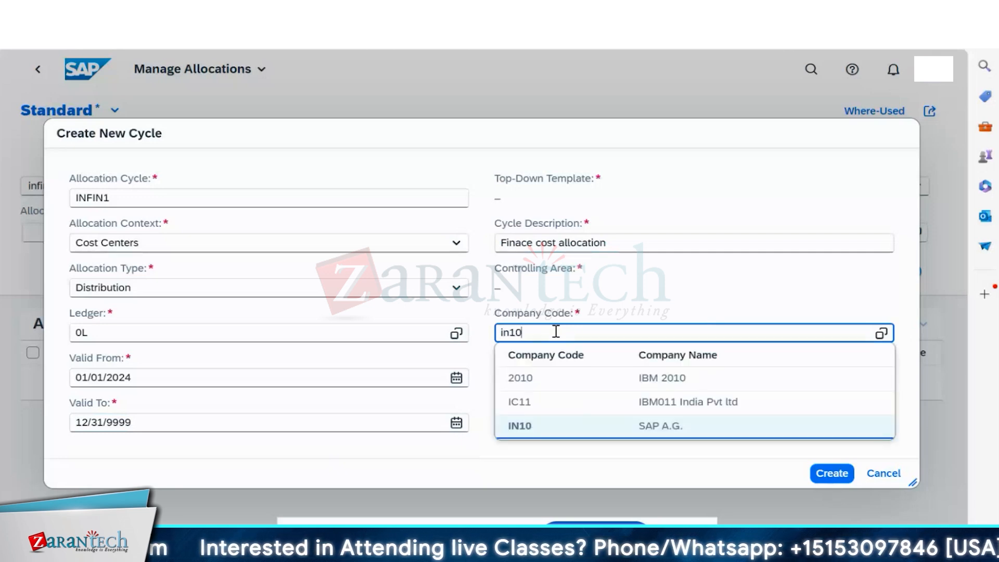
pyautogui.click(516, 425)
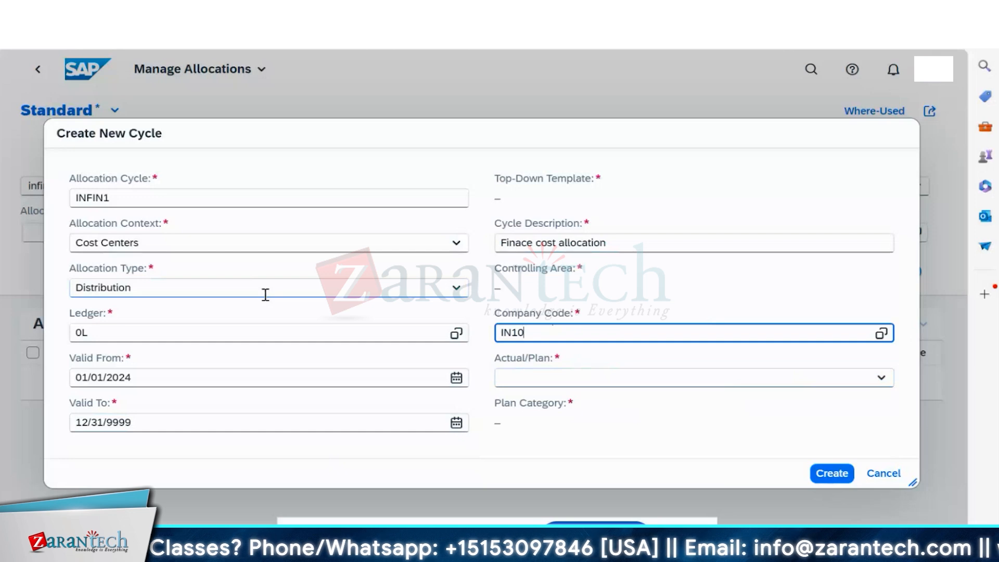
# - Set the cycle's Actual/Plan option to Actual
pyautogui.click(656, 374)
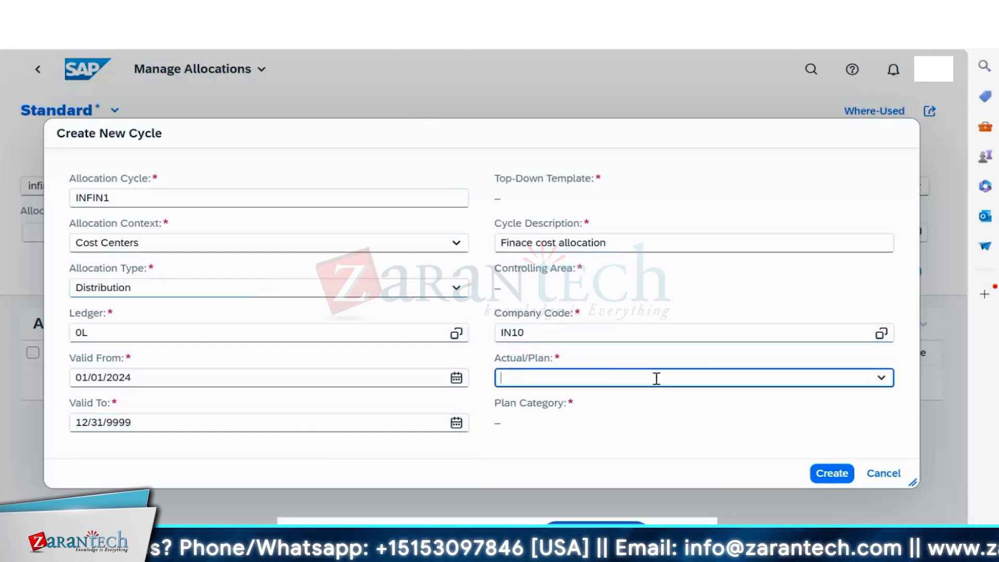
pyautogui.click(881, 378)
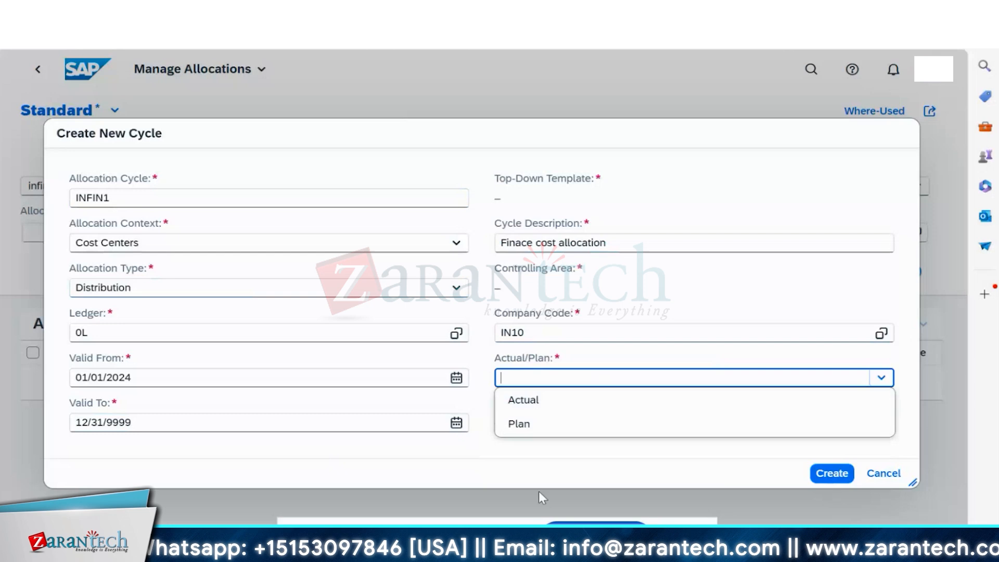
pyautogui.click(526, 404)
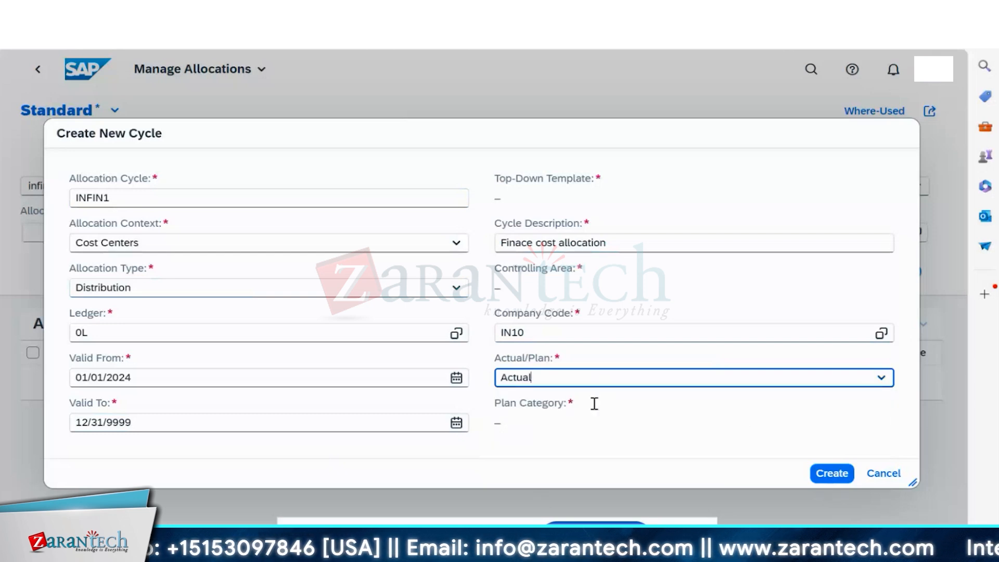
# - Create the INFIN1 cycle, waiting through the unresponsive-page prompt
pyautogui.click(841, 474)
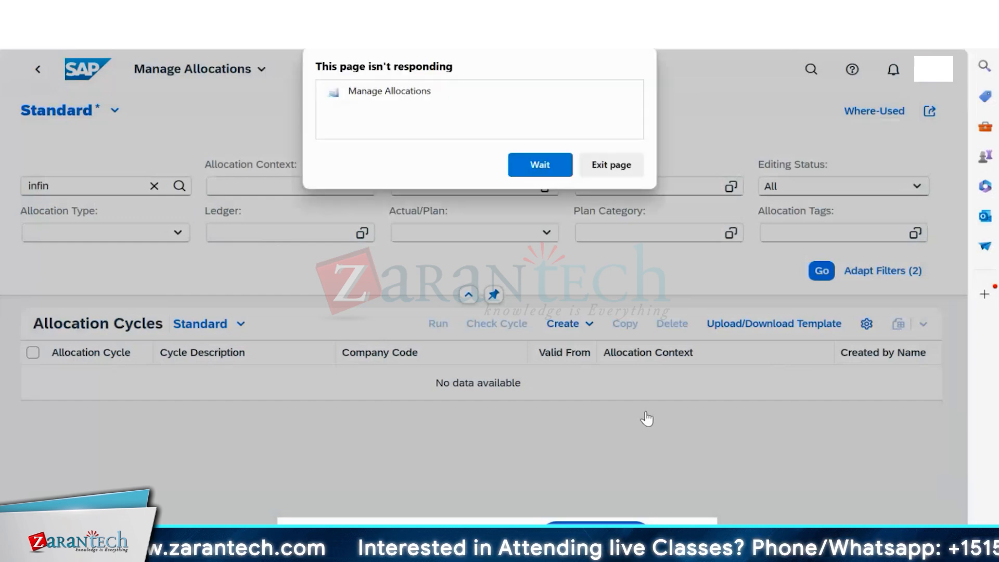
pyautogui.click(540, 164)
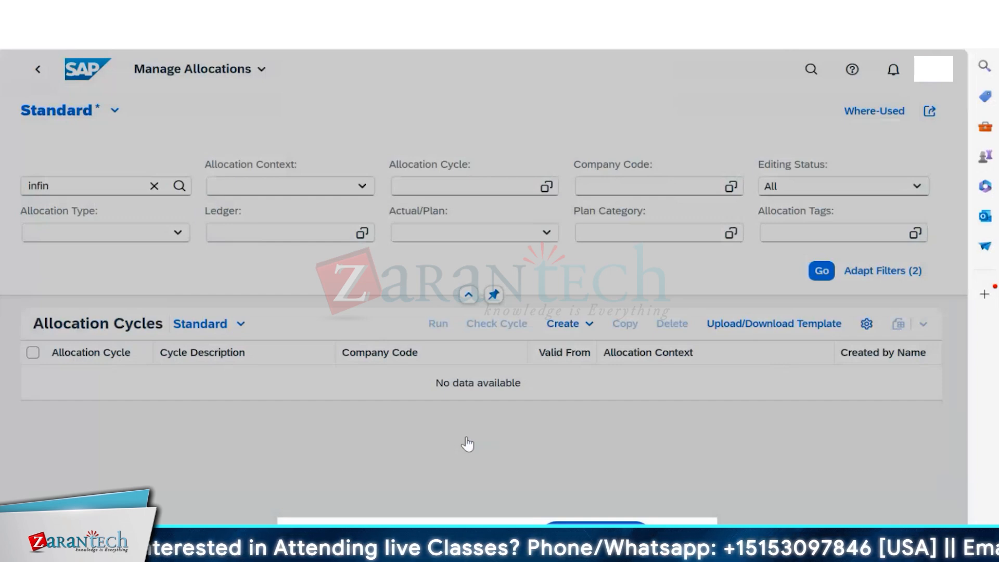
# - Wait for the INFIN1 detail page to load and scroll to its empty Segments table
pyautogui.click(524, 165)
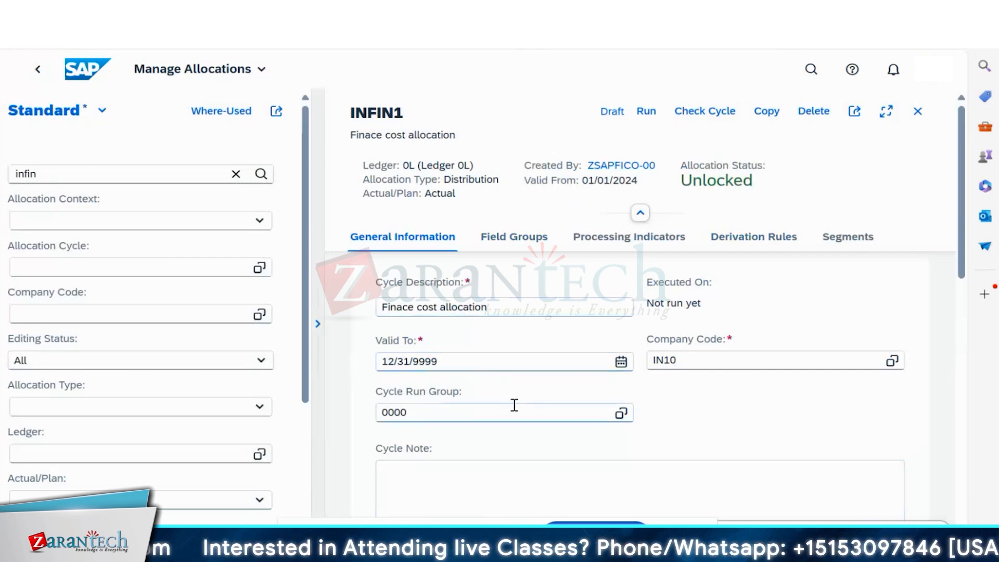
pyautogui.scroll(-3, 514, 404)
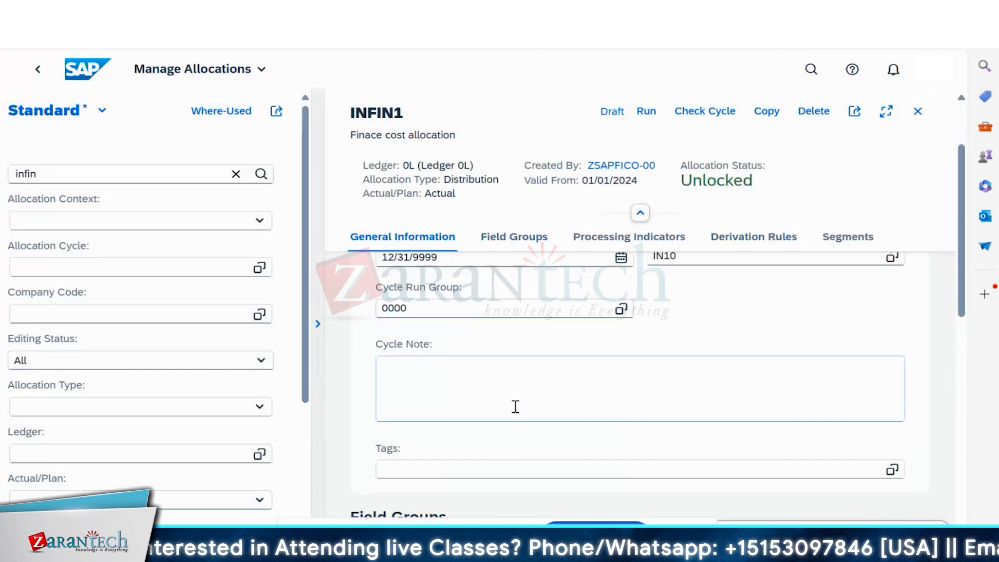
pyautogui.scroll(-3, 519, 411)
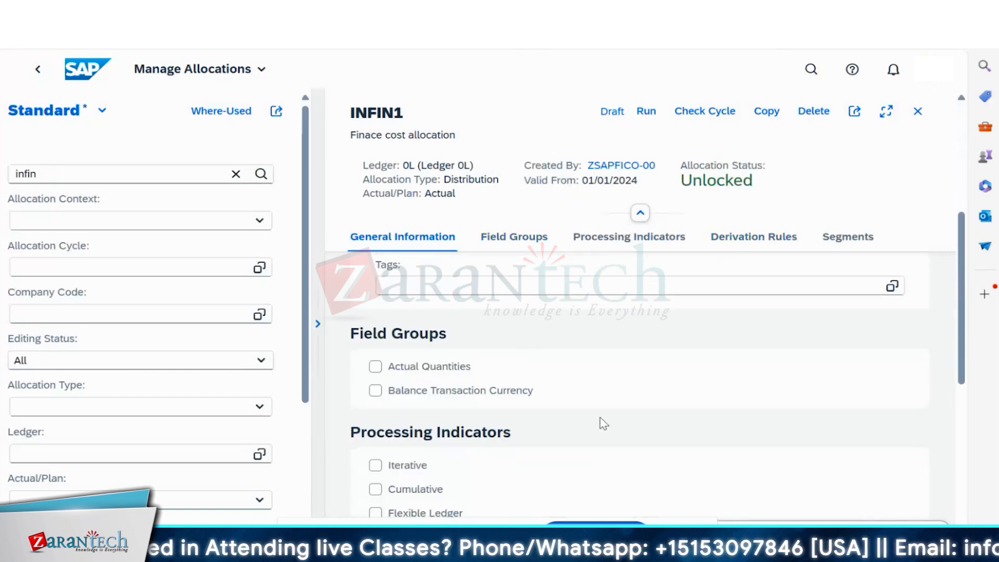
pyautogui.scroll(-4, 598, 422)
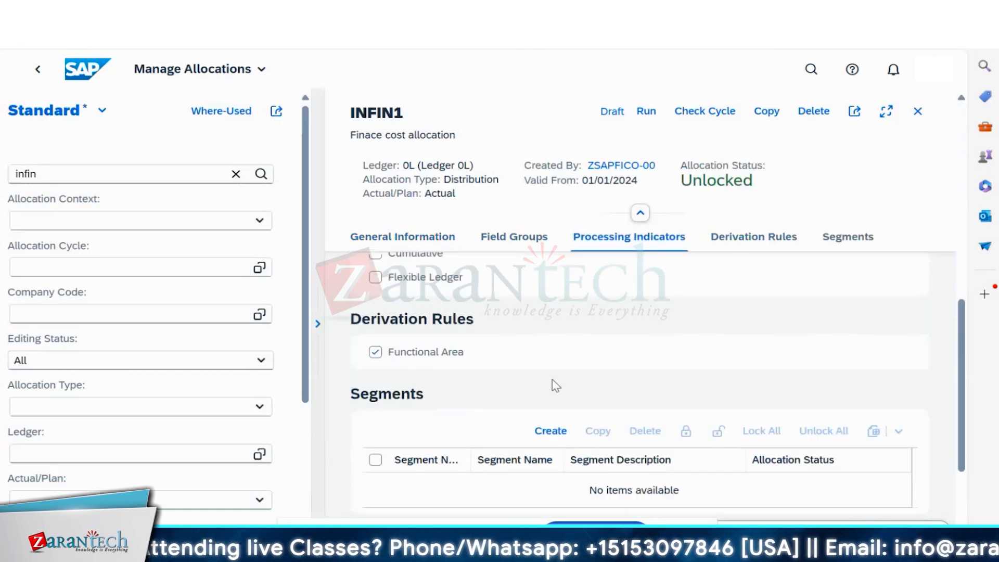
pyautogui.scroll(-3, 554, 385)
pyautogui.scroll(1, 554, 385)
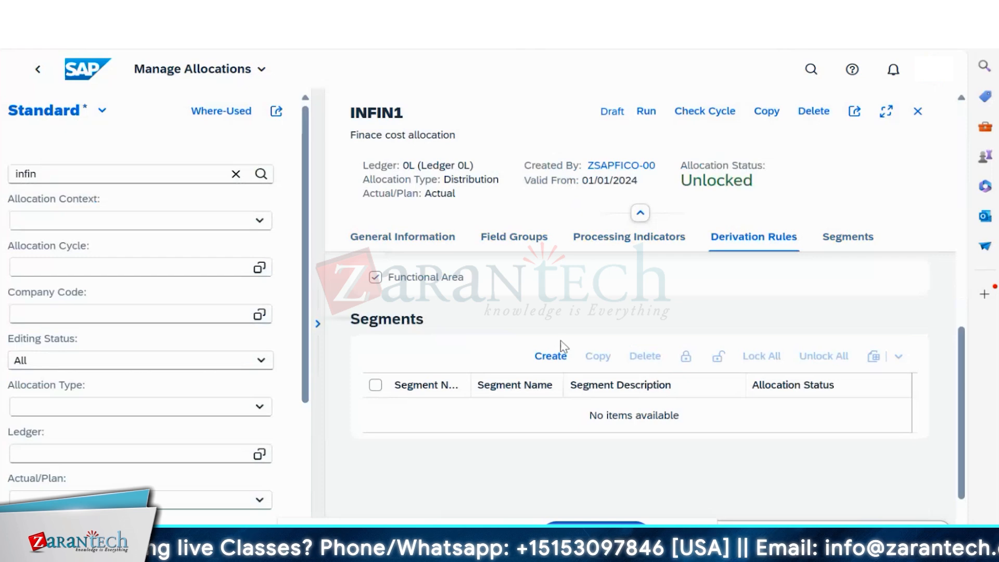
# - Create segment FIN100 described as 'Actual Finance Cost' in the INFIN1 cycle
pyautogui.click(539, 358)
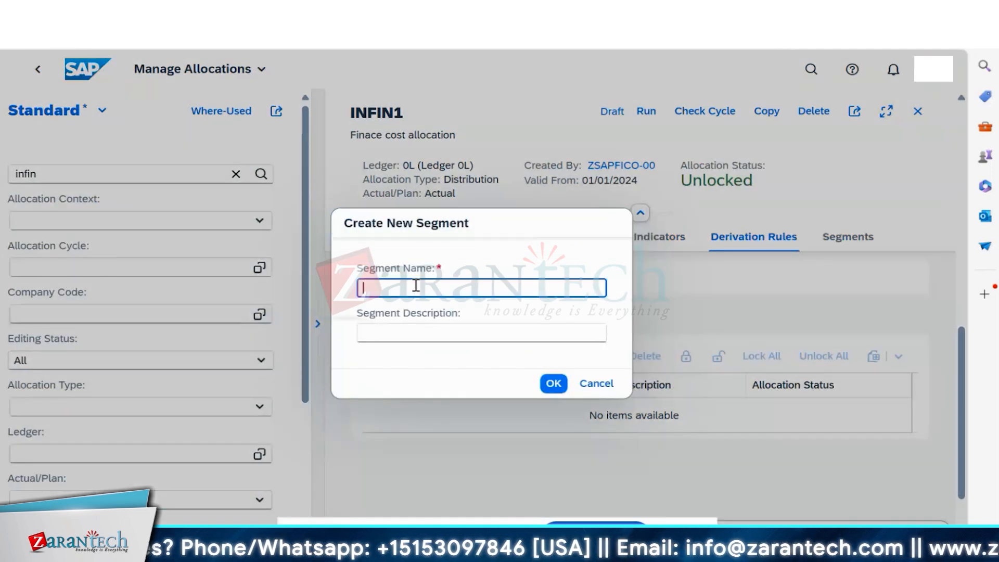
pyautogui.write('I')
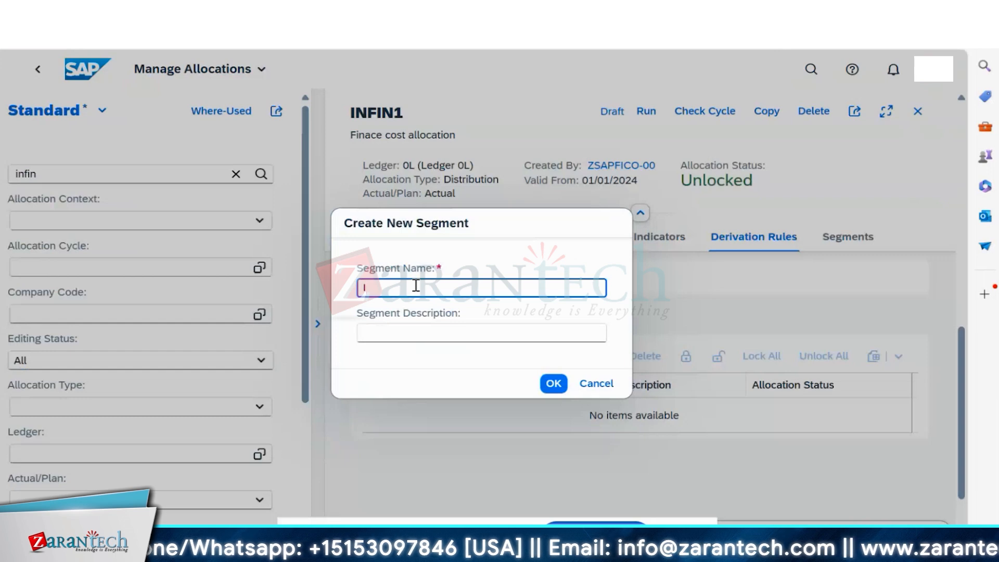
pyautogui.write('FIN1')
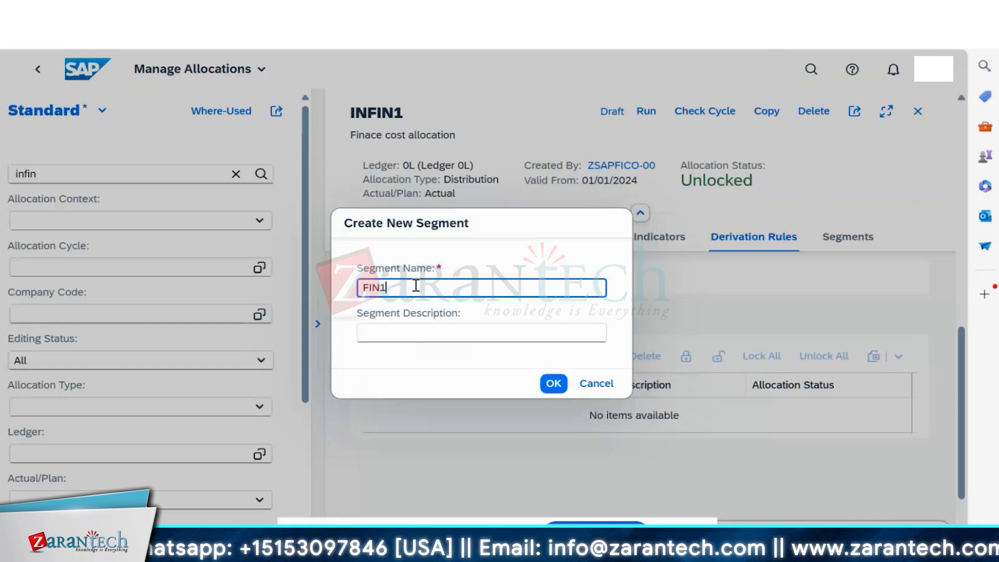
pyautogui.write('00')
pyautogui.click(410, 325)
pyautogui.write('Ad')
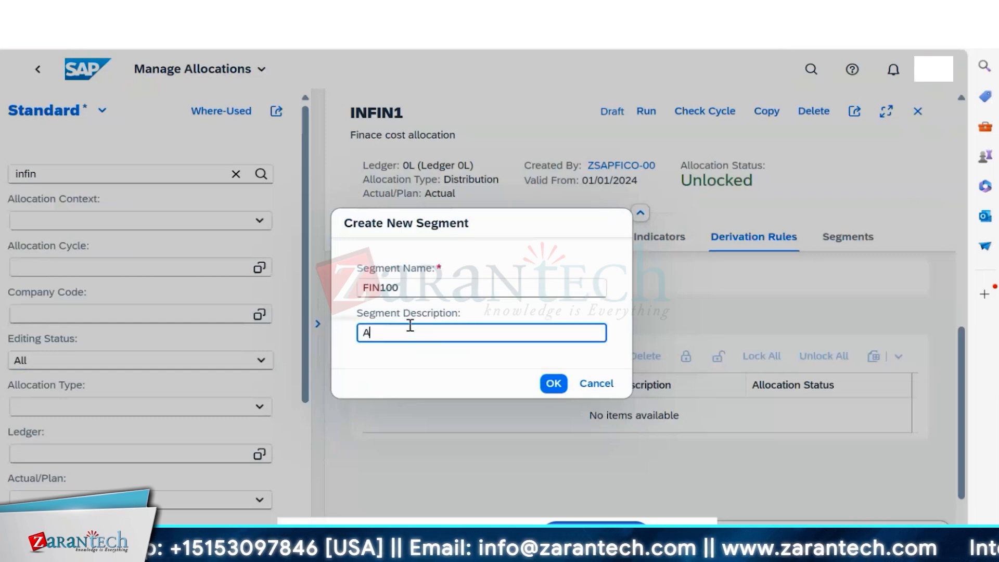
pyautogui.press('BackSpace')
pyautogui.press('BackSpace')
pyautogui.write('Adta')
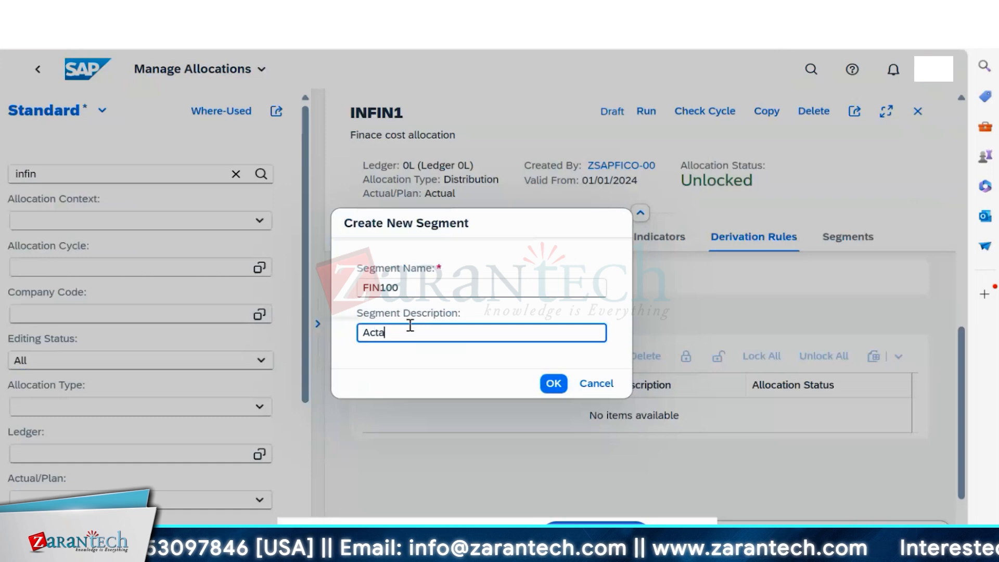
pyautogui.write('al Finance Cost')
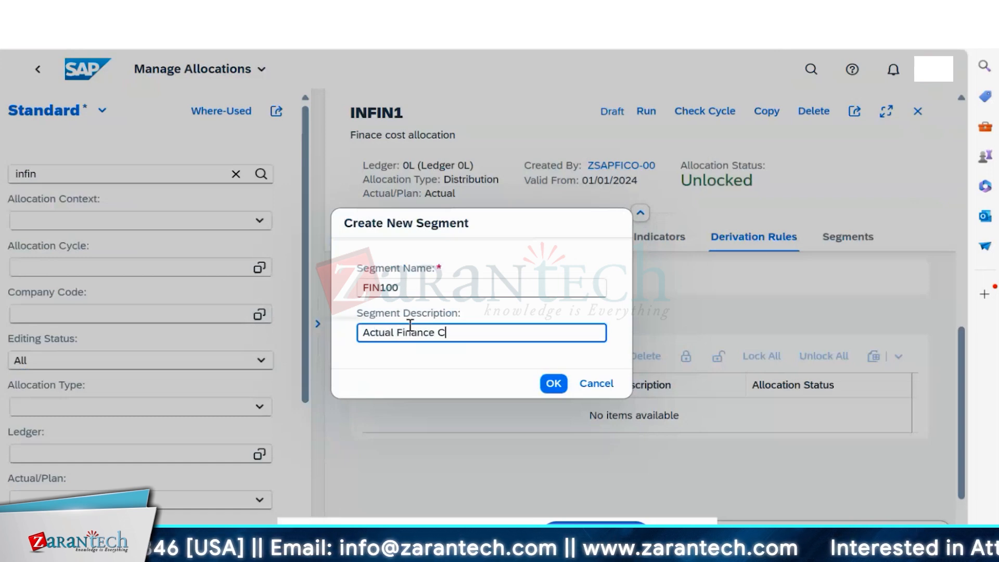
pyautogui.click(565, 384)
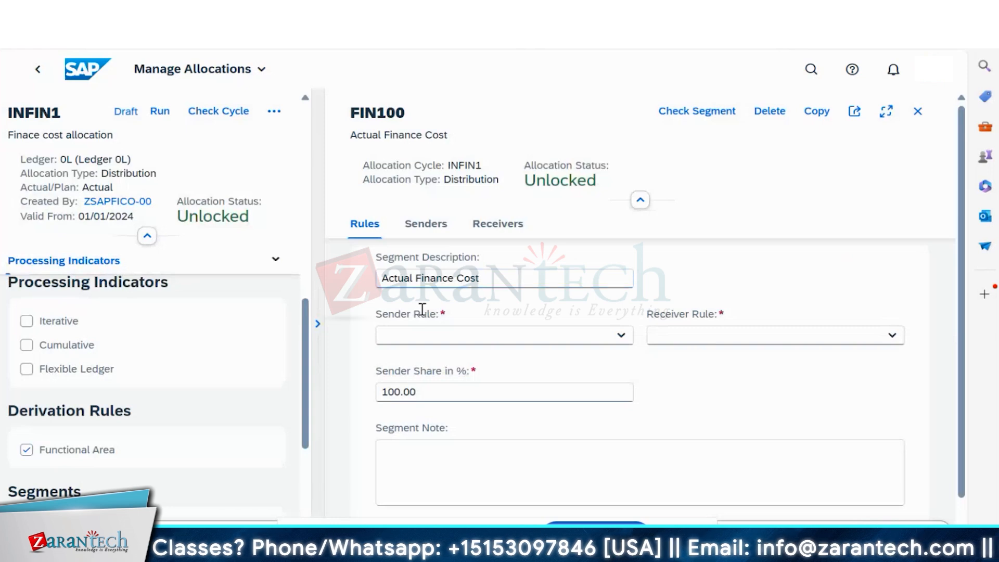
# - Set FIN100's sender rule to Posted amounts and receiver rule to Fixed percentages, then view its senders
pyautogui.click(621, 337)
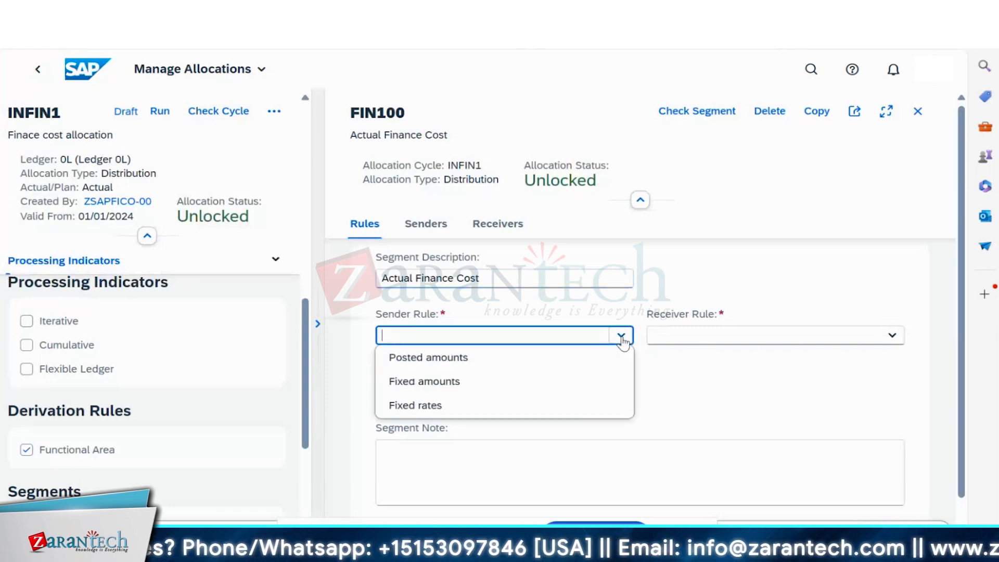
pyautogui.click(486, 364)
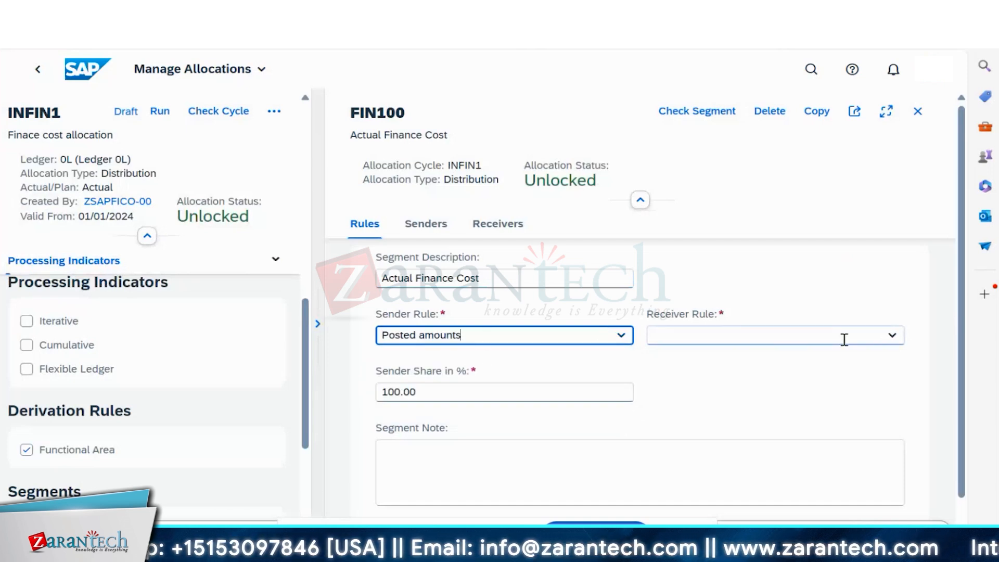
pyautogui.click(893, 339)
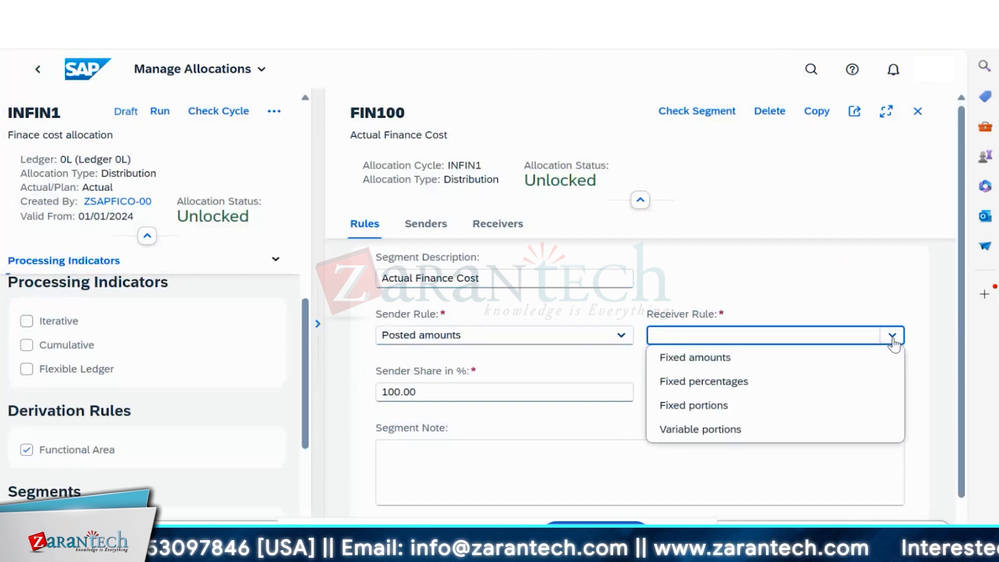
pyautogui.click(724, 385)
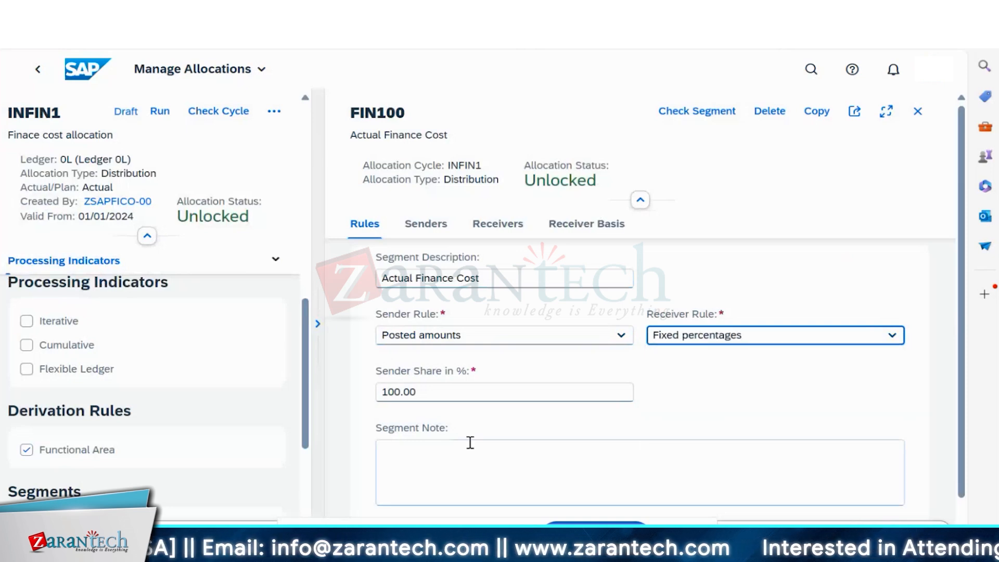
pyautogui.scroll(-1, 518, 441)
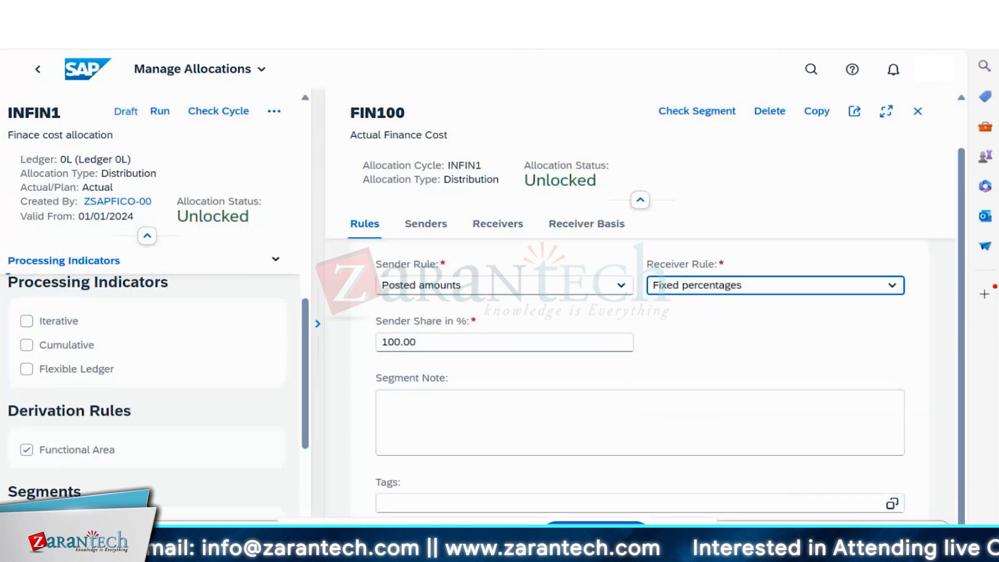
pyautogui.click(427, 229)
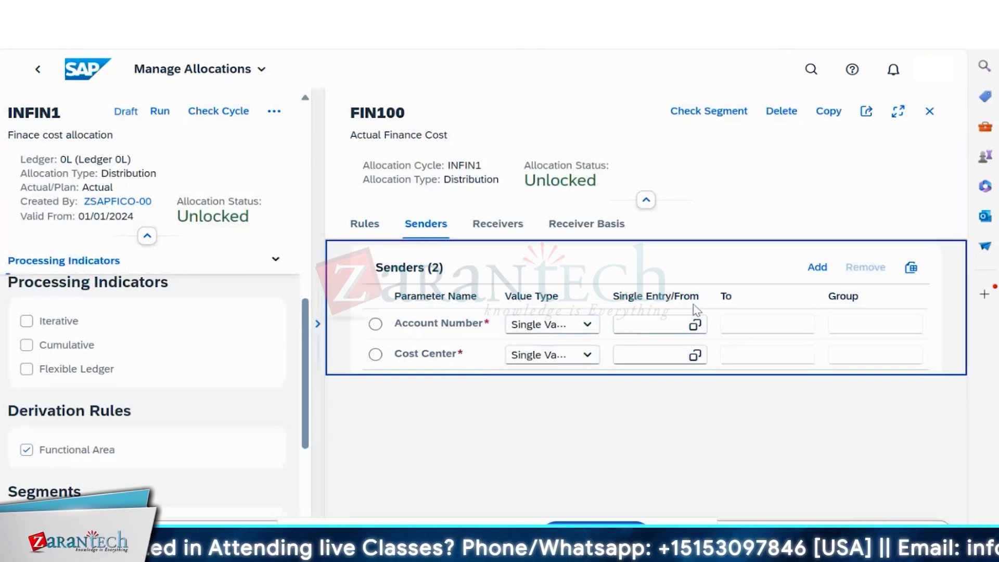
# - Check the available sender parameters, then bring up the Account Number sender's value type choices
pyautogui.click(816, 267)
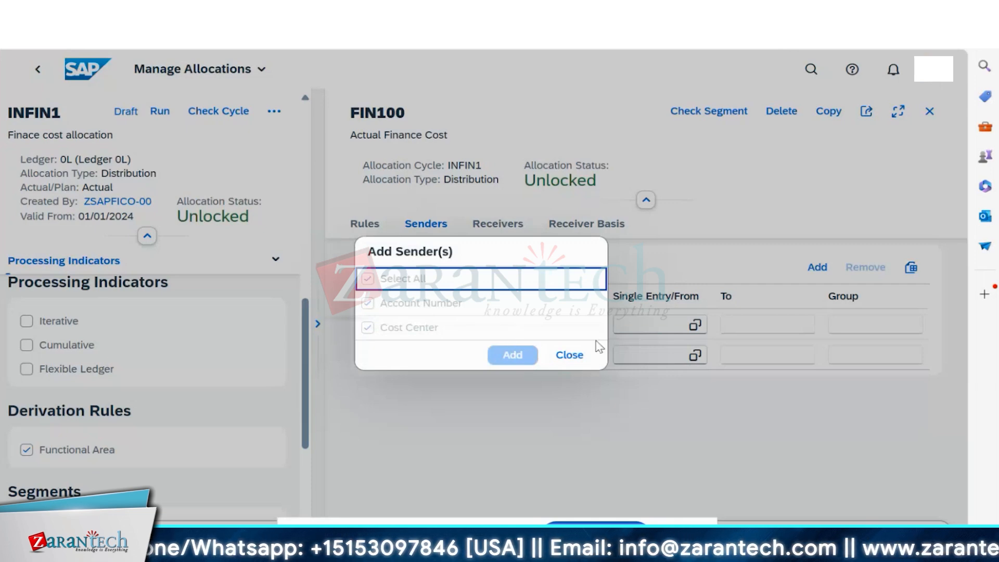
pyautogui.click(571, 357)
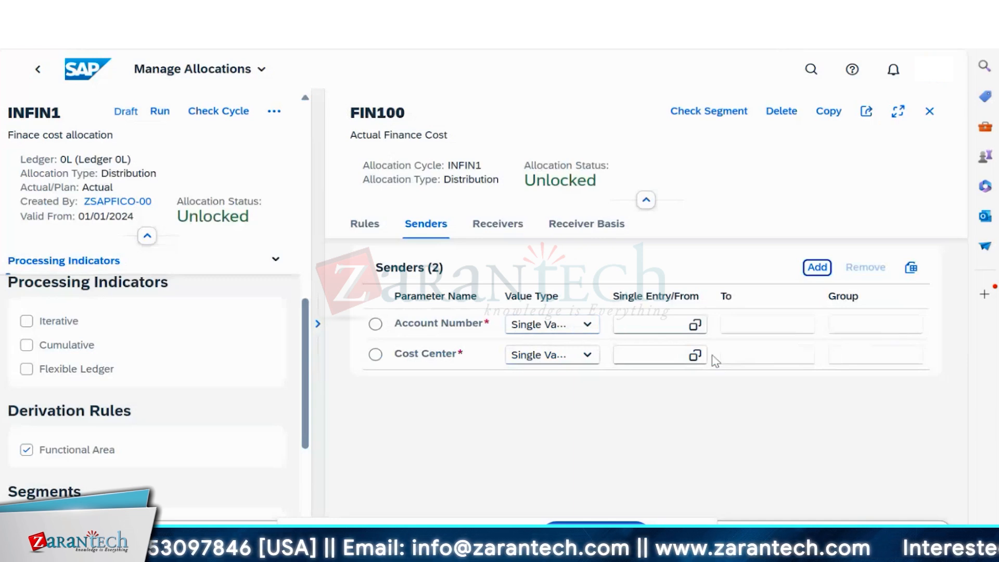
pyautogui.click(657, 323)
pyautogui.click(790, 325)
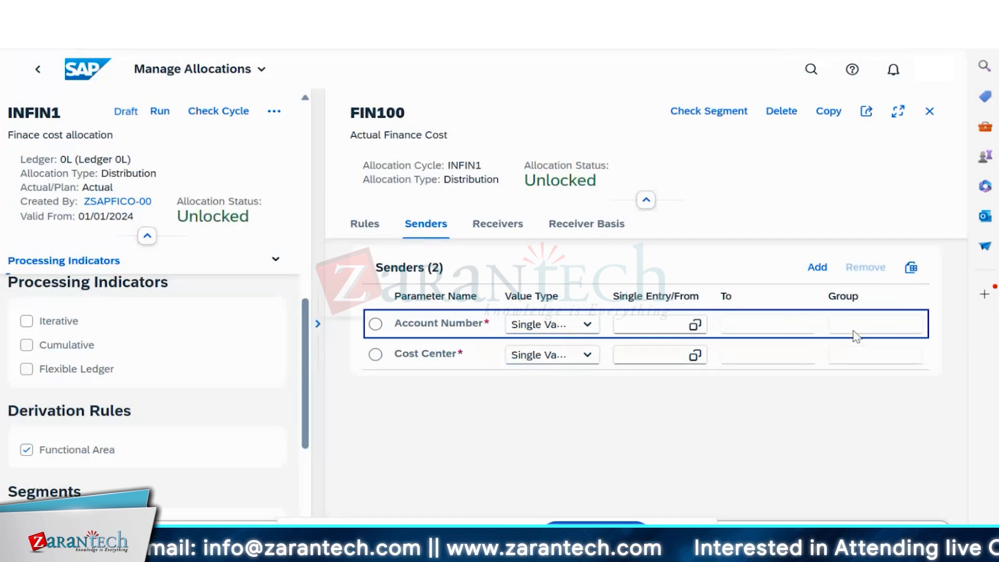
pyautogui.click(655, 327)
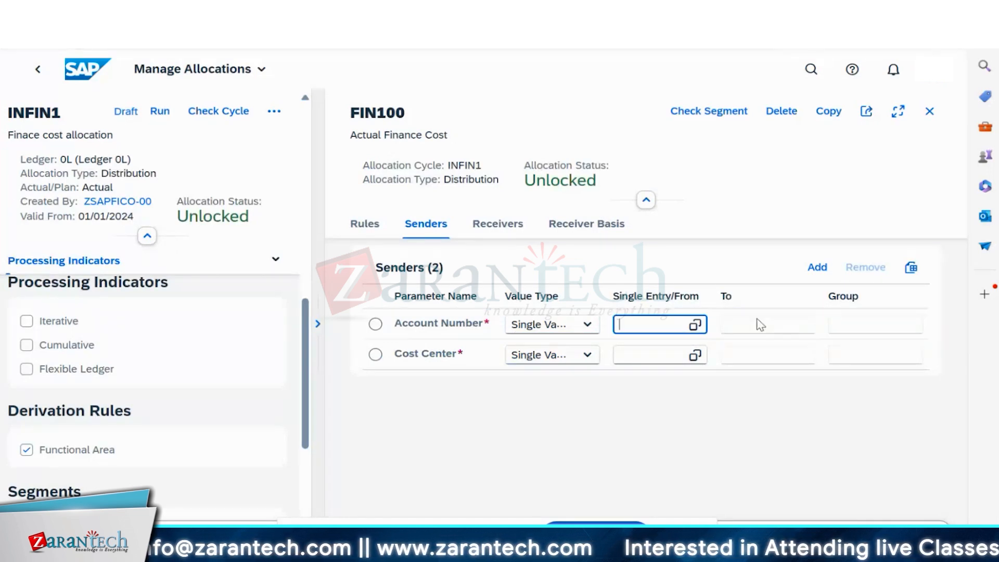
pyautogui.click(758, 323)
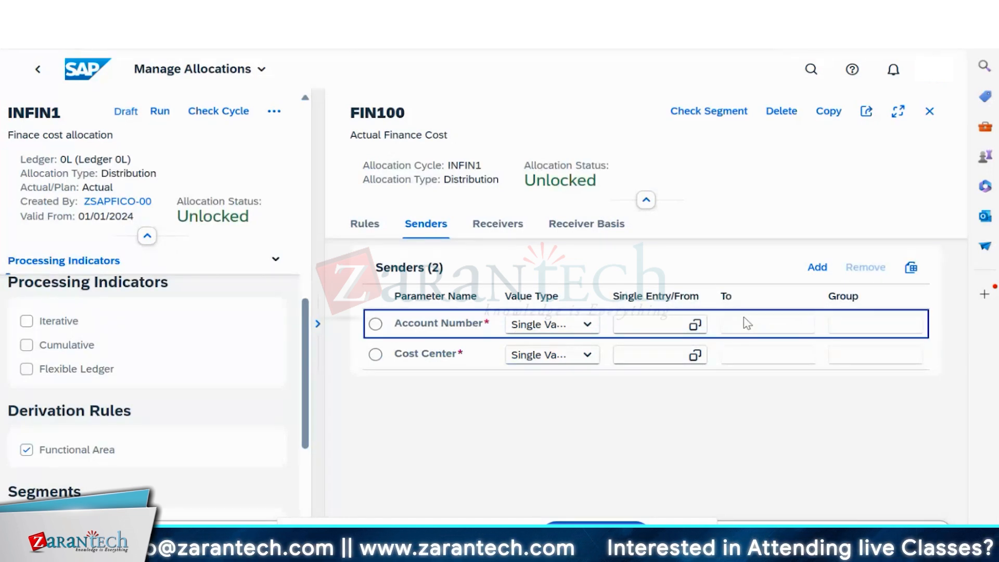
pyautogui.click(567, 332)
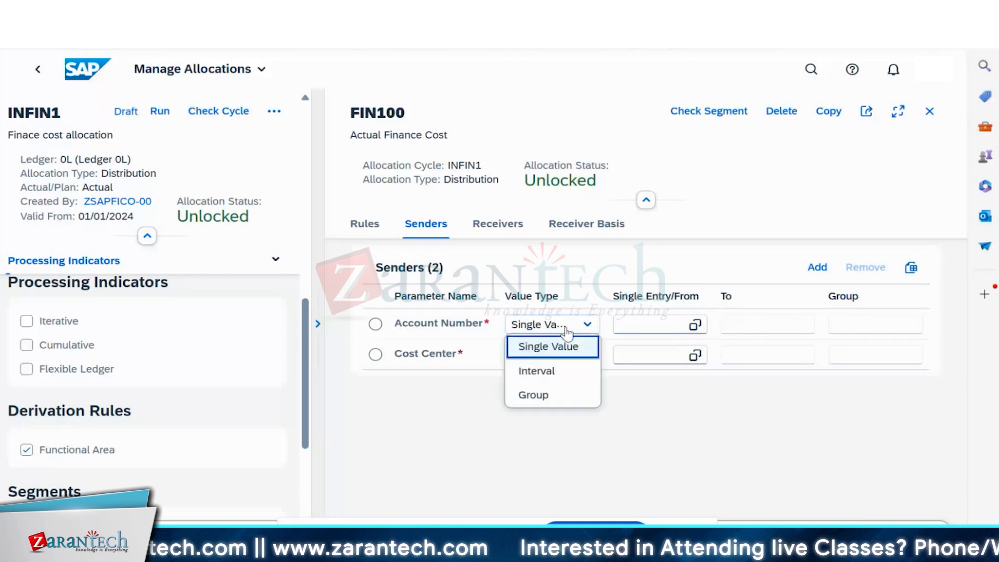
# - Make the Account Number sender an interval of G/L accounts 500001 to 500006
pyautogui.click(557, 374)
pyautogui.click(658, 323)
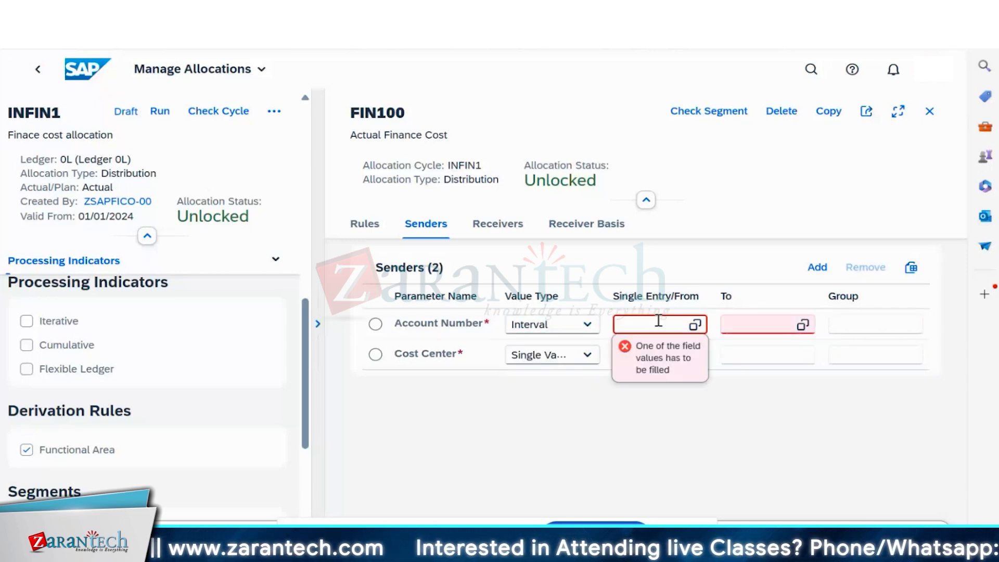
pyautogui.click(695, 326)
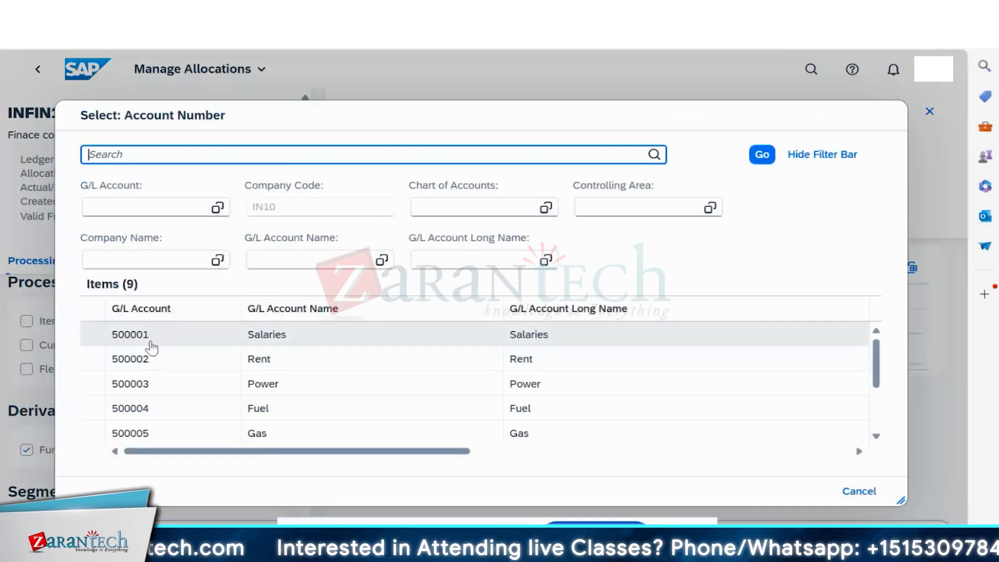
pyautogui.click(151, 334)
pyautogui.click(815, 328)
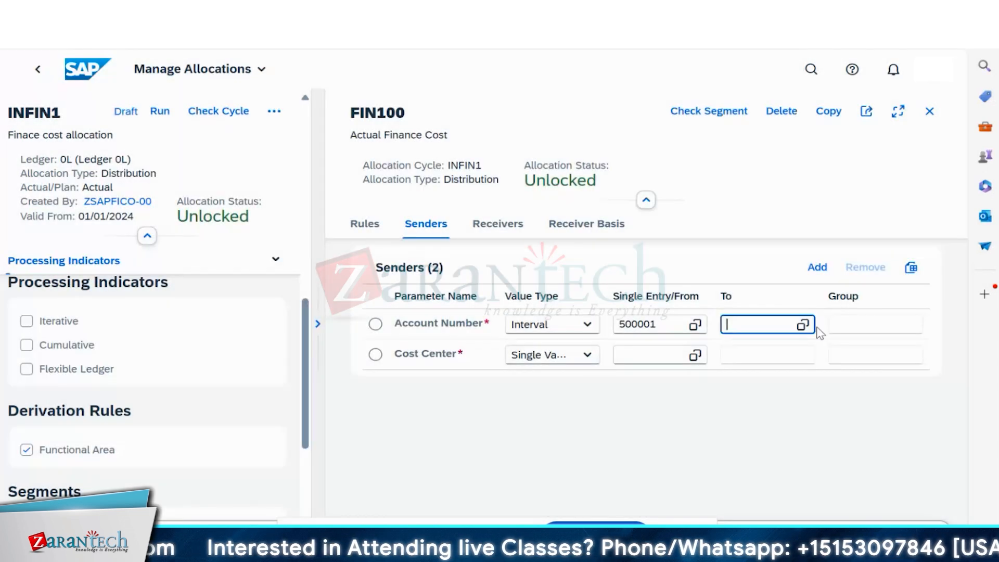
pyautogui.click(803, 324)
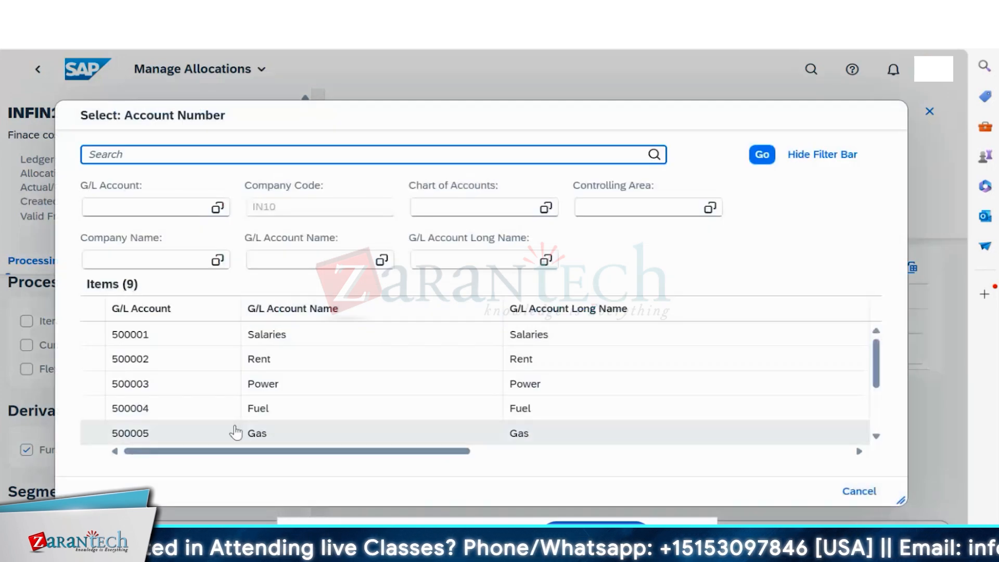
pyautogui.scroll(-3, 235, 432)
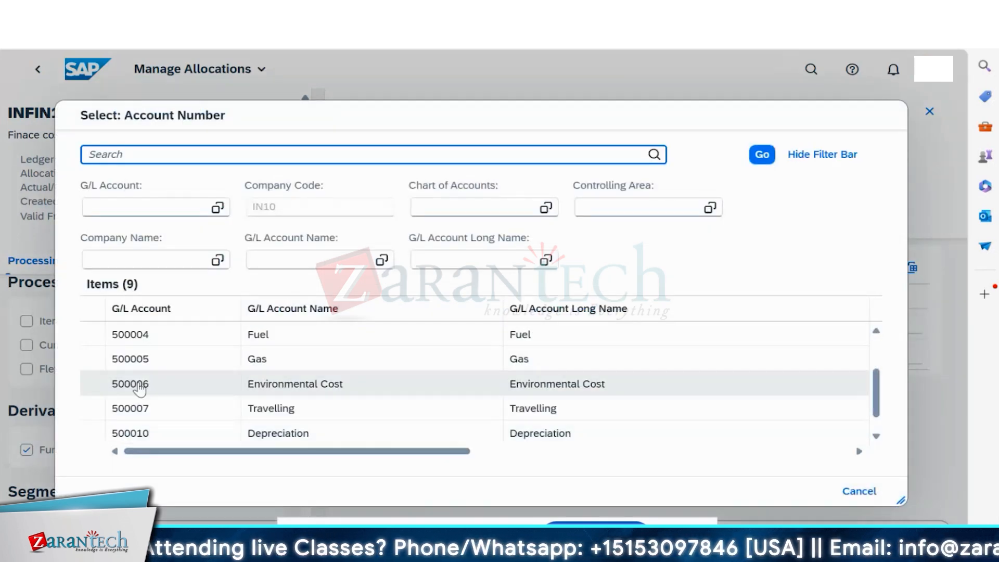
pyautogui.click(140, 386)
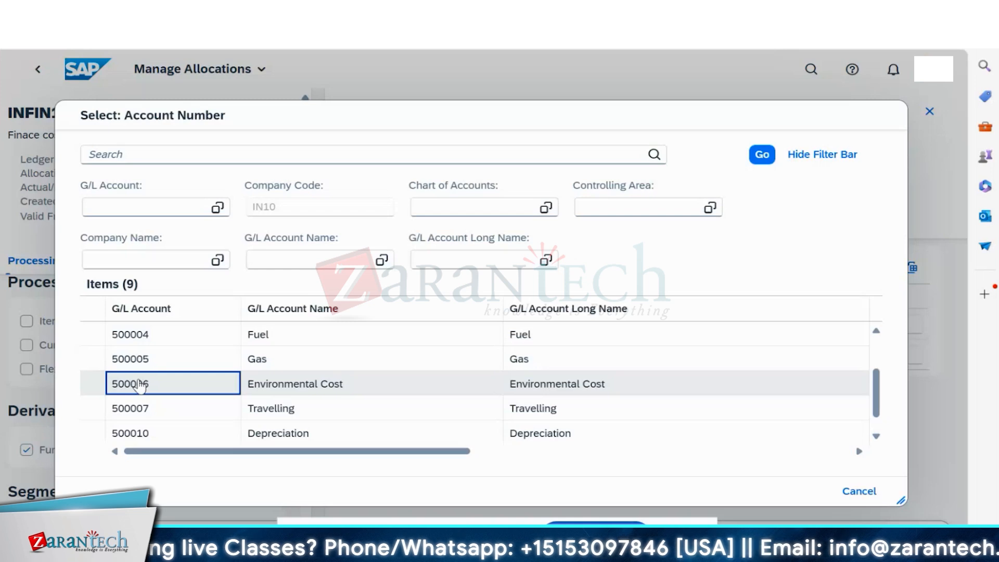
pyautogui.click(141, 386)
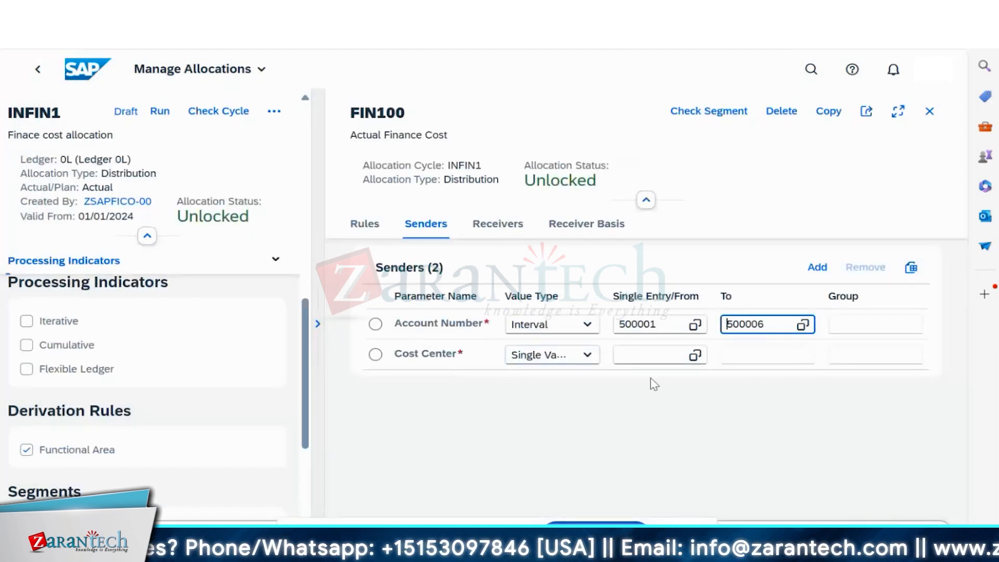
# - Set the sender cost center to Finance (IN10FIN)
pyautogui.click(661, 356)
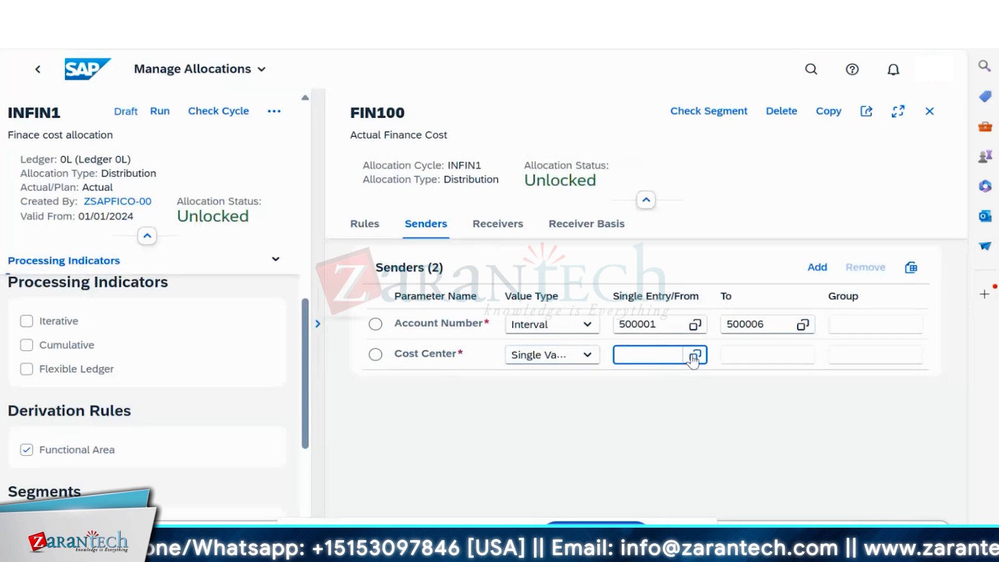
pyautogui.click(694, 356)
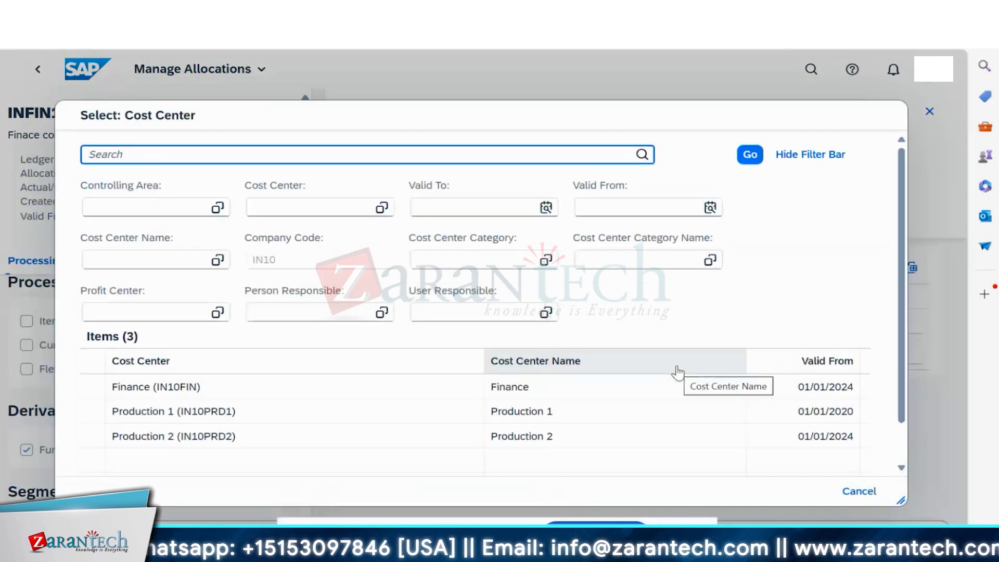
pyautogui.click(178, 394)
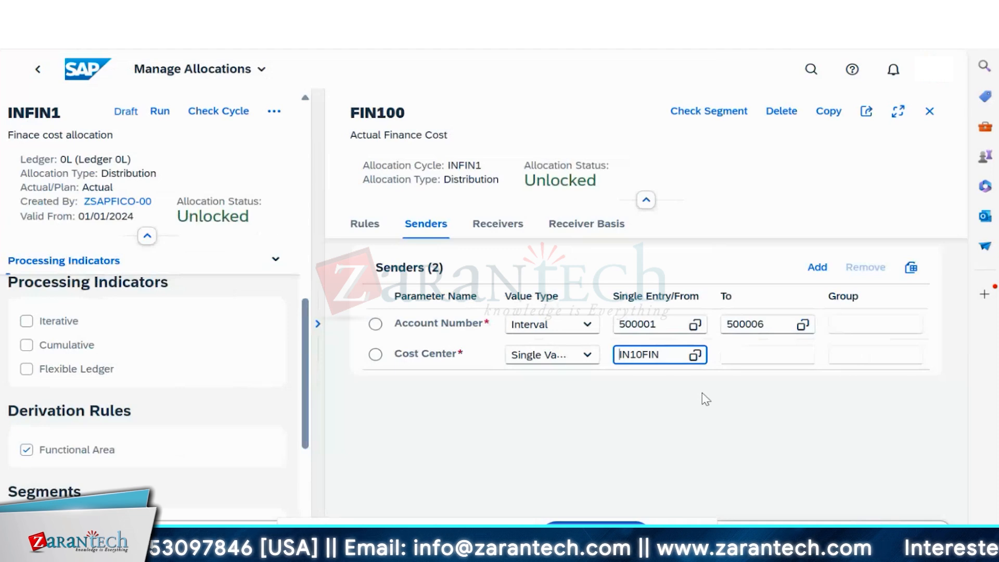
# - Open FIN100's Add Receiver(s) dialog and point out the Cost Center and WBS Element options
pyautogui.click(488, 225)
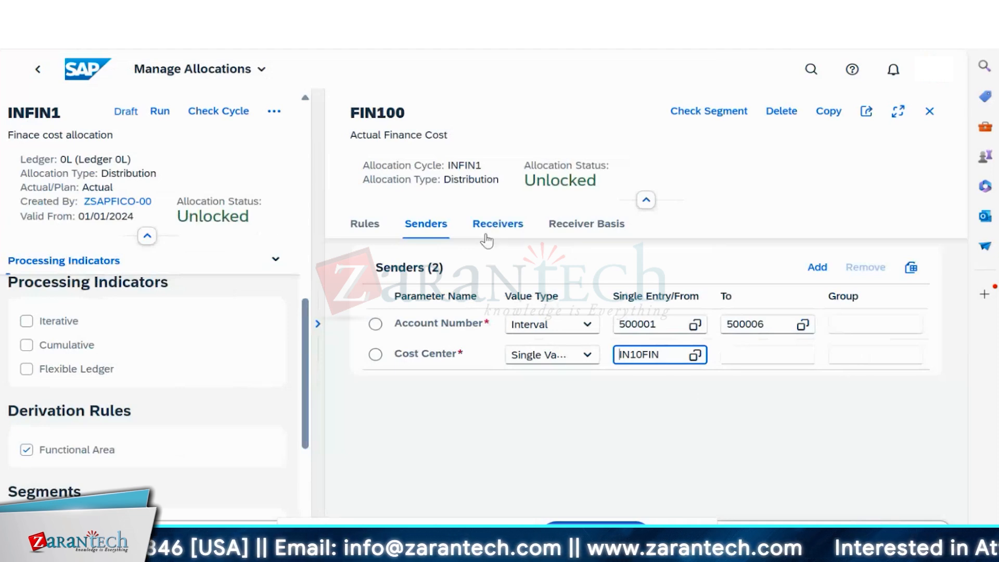
pyautogui.click(819, 268)
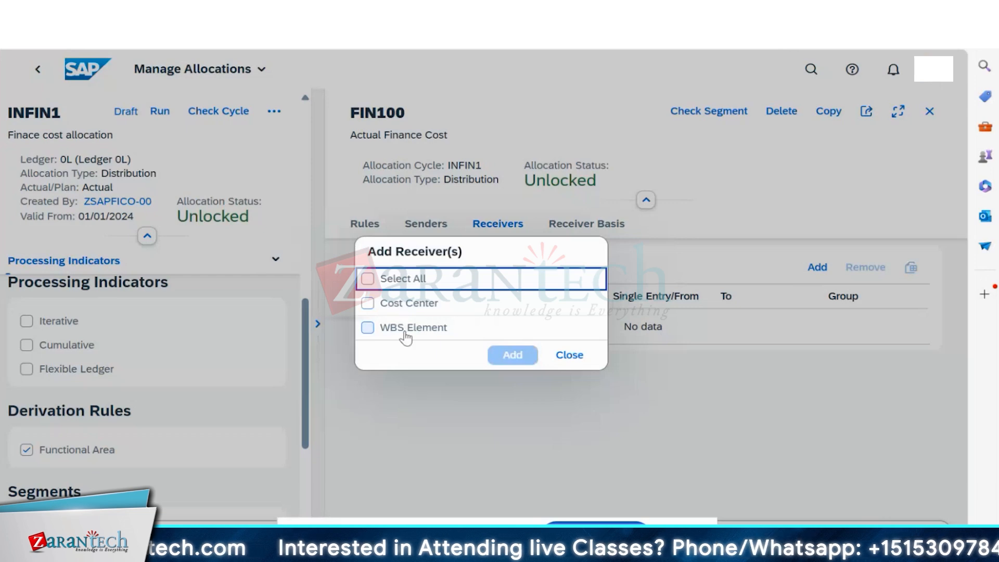
pyautogui.click(461, 336)
pyautogui.moveTo(457, 335); pyautogui.dragTo(401, 312)
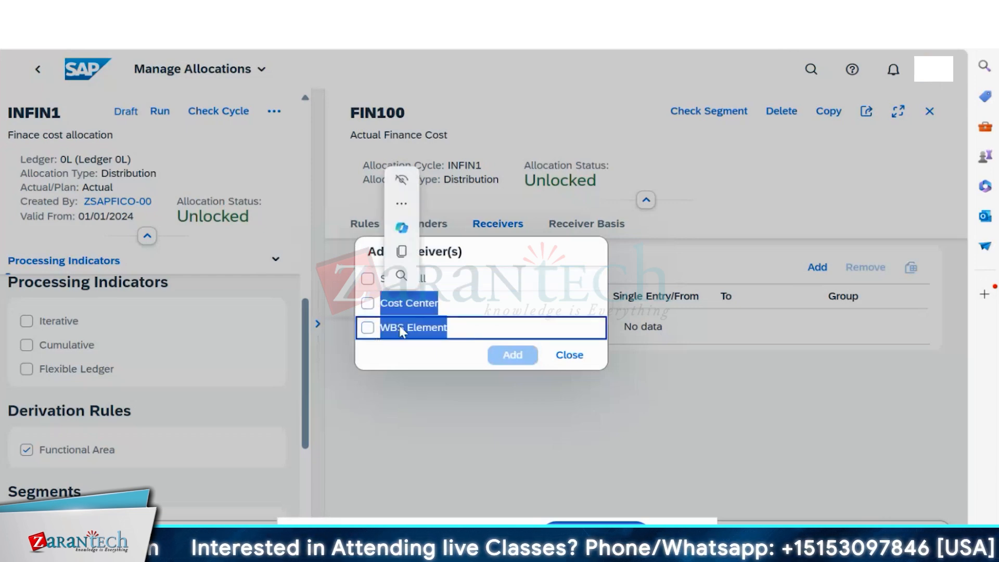
pyautogui.click(517, 259)
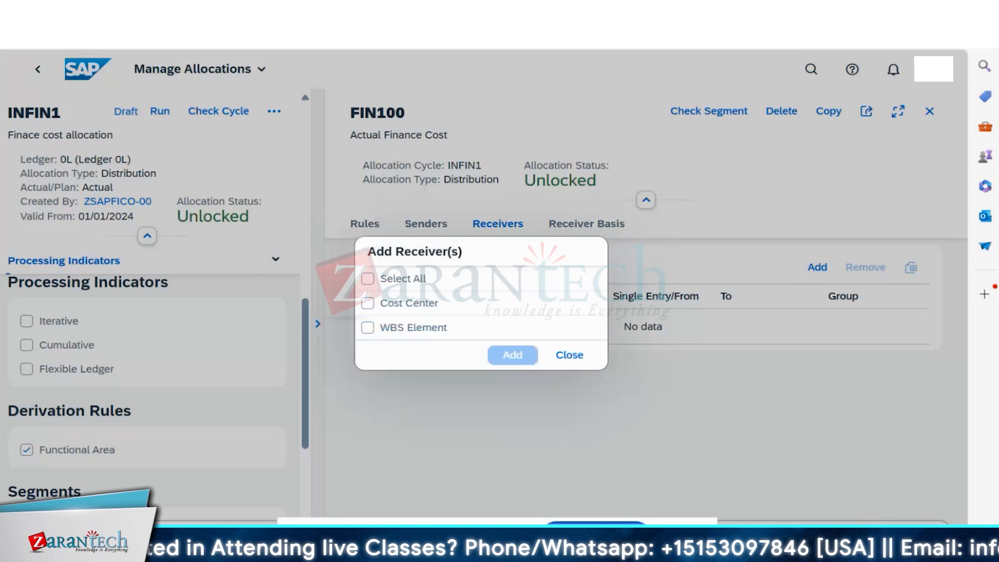
# - Display the INFIN assessment cycle in SAP GUI and show its first segment's senders and receivers
pyautogui.moveTo(674, 552)
pyautogui.click(727, 489)
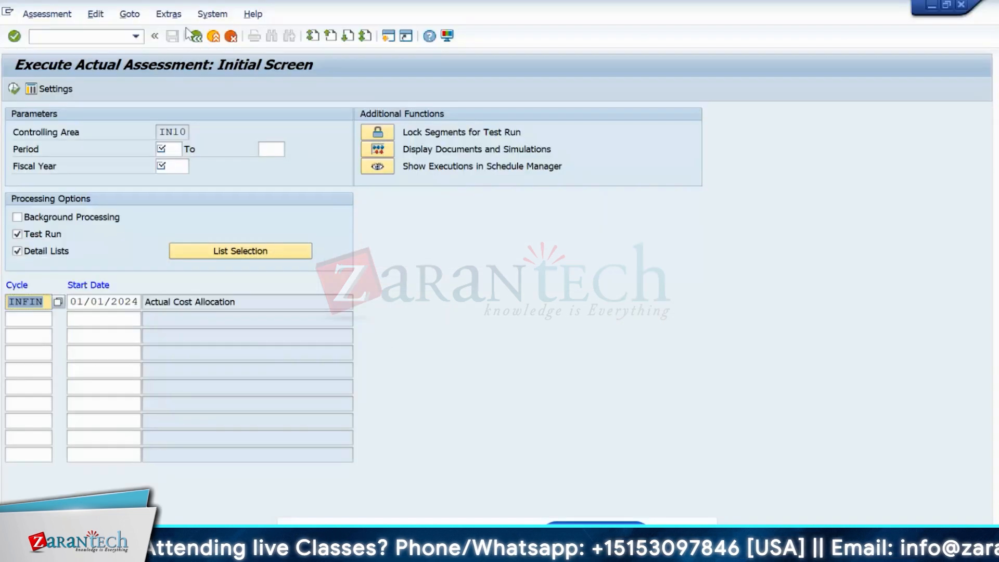
pyautogui.click(169, 14)
pyautogui.moveTo(180, 81)
pyautogui.click(356, 131)
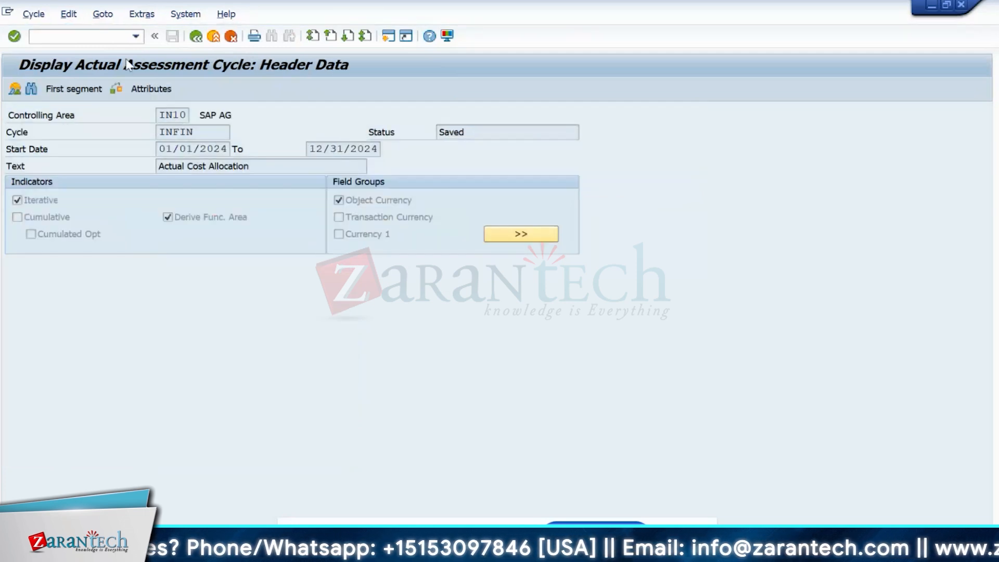
pyautogui.click(81, 89)
pyautogui.click(169, 188)
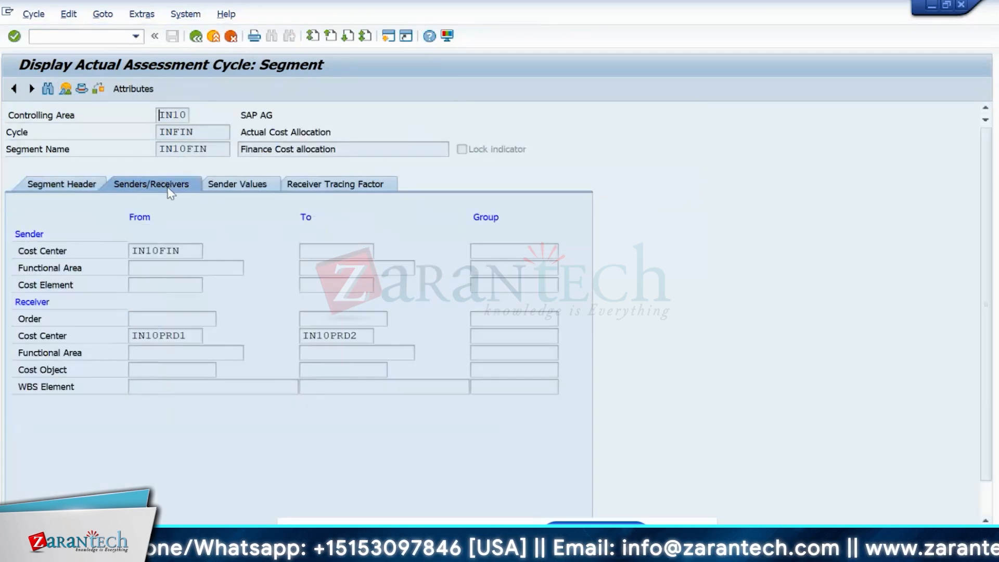
# - Review the segment's sender values and the receiver Order, Cost Object and WBS Element fields
pyautogui.click(239, 186)
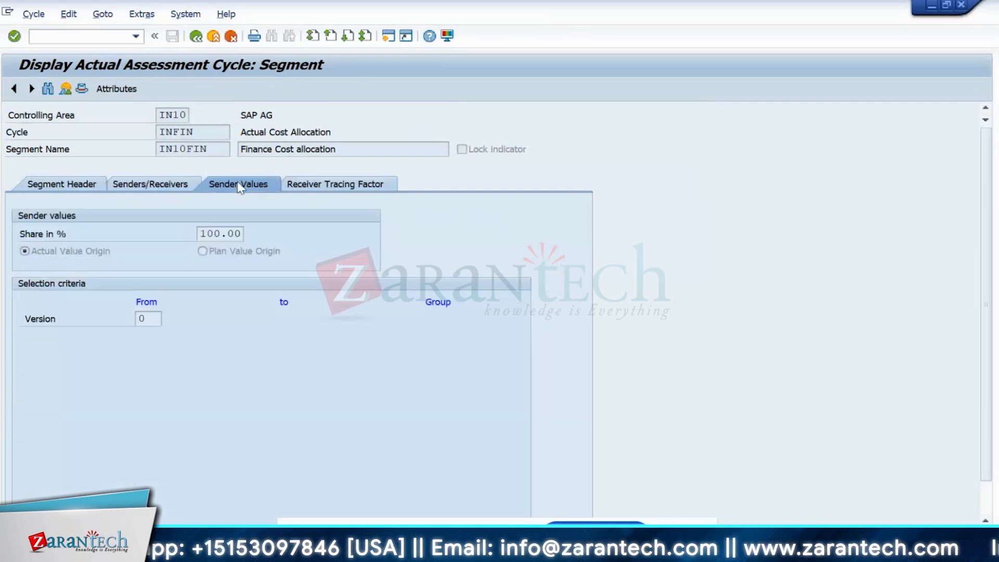
pyautogui.click(140, 188)
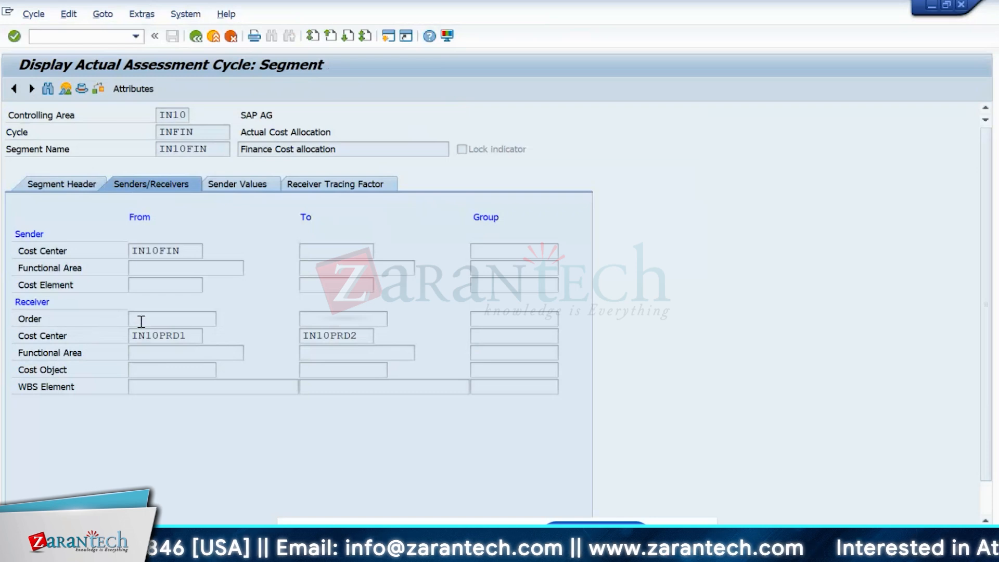
pyautogui.click(29, 319)
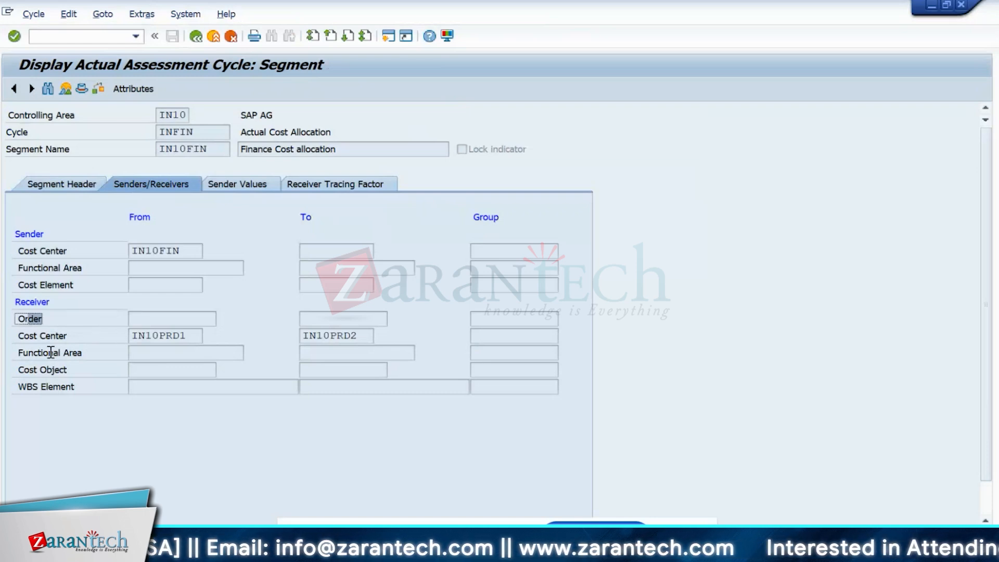
pyautogui.click(129, 374)
pyautogui.click(148, 390)
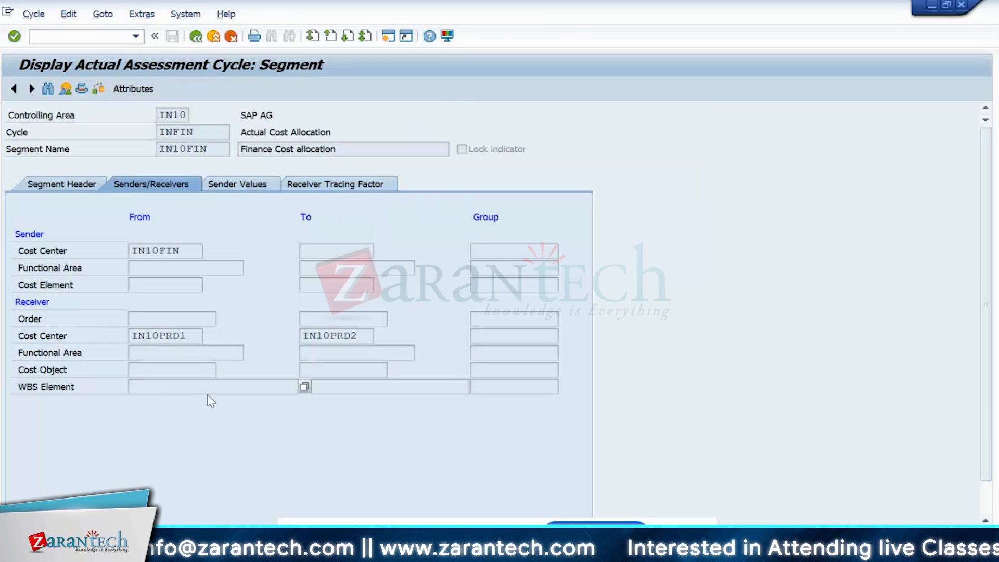
pyautogui.click(41, 318)
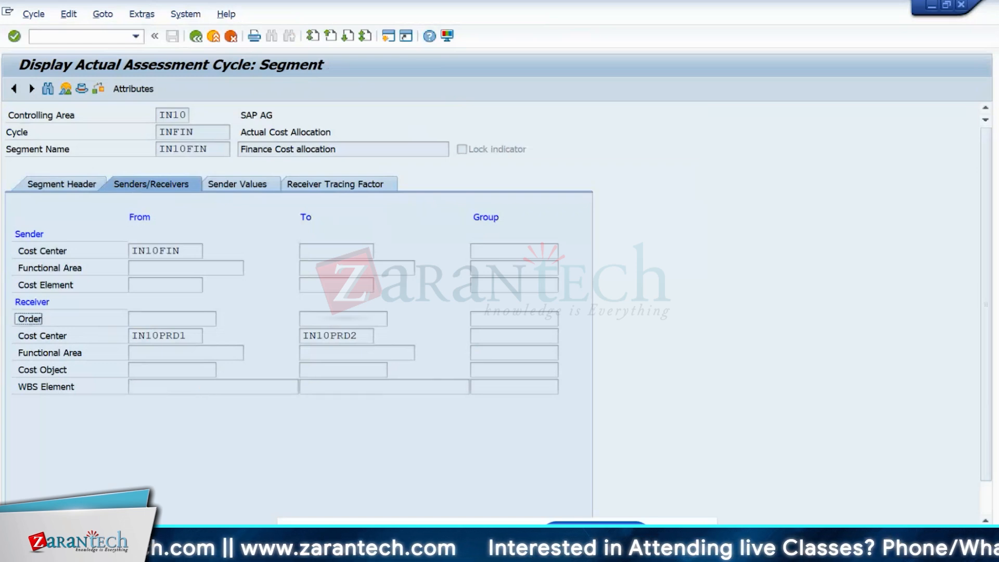
pyautogui.moveTo(502, 552)
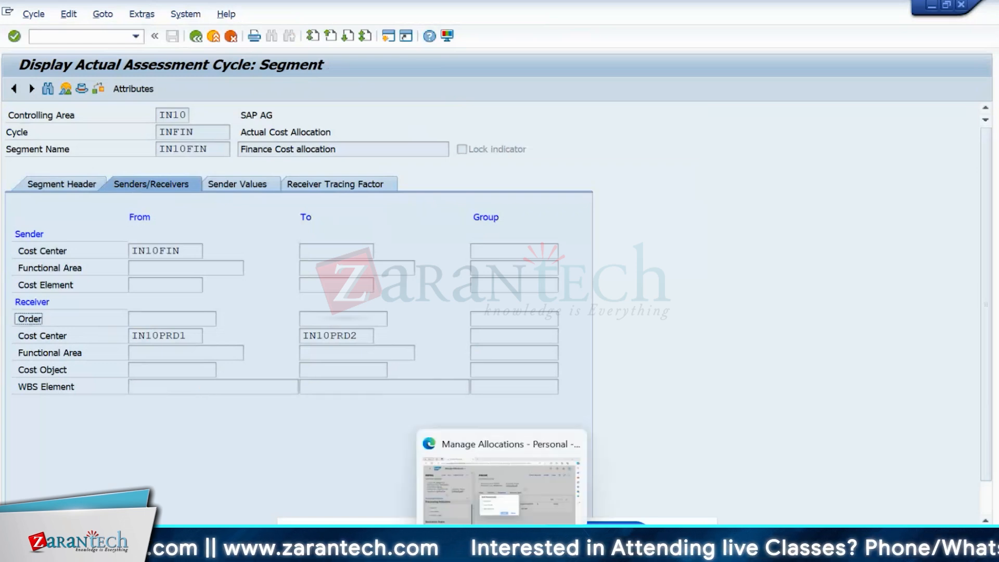
pyautogui.click(503, 518)
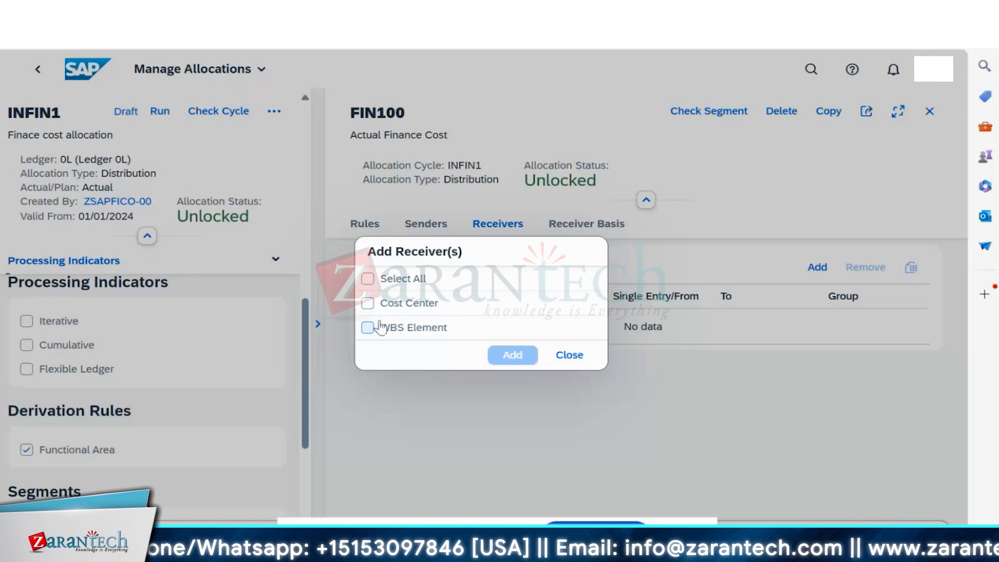
# - Add Cost Center as FIN100's receiver parameter
pyautogui.click(367, 303)
pyautogui.click(505, 359)
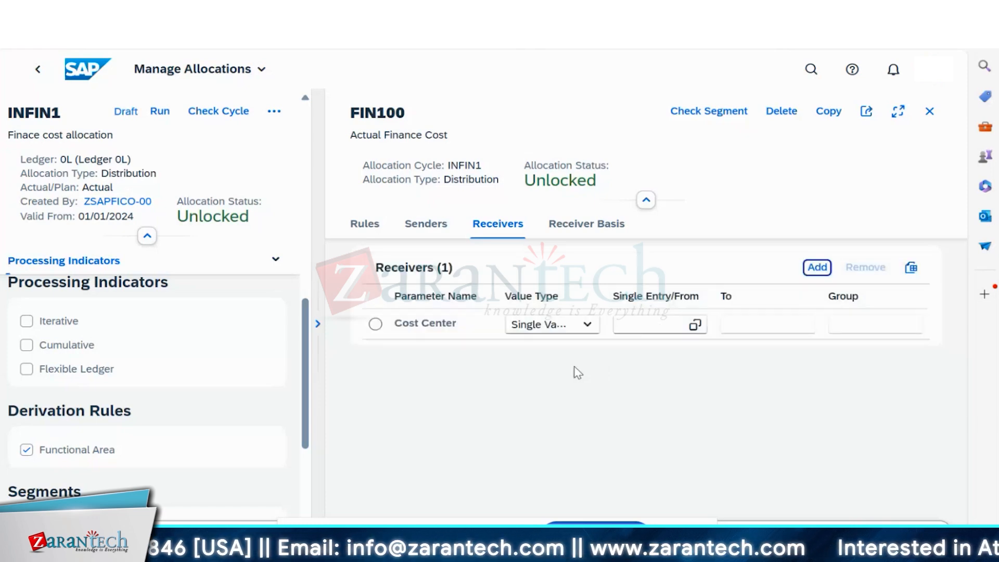
# - Make the receiver Cost Center an interval from IN10PRD1 (Production 1) to IN10PRD2 (Production 2)
pyautogui.click(592, 323)
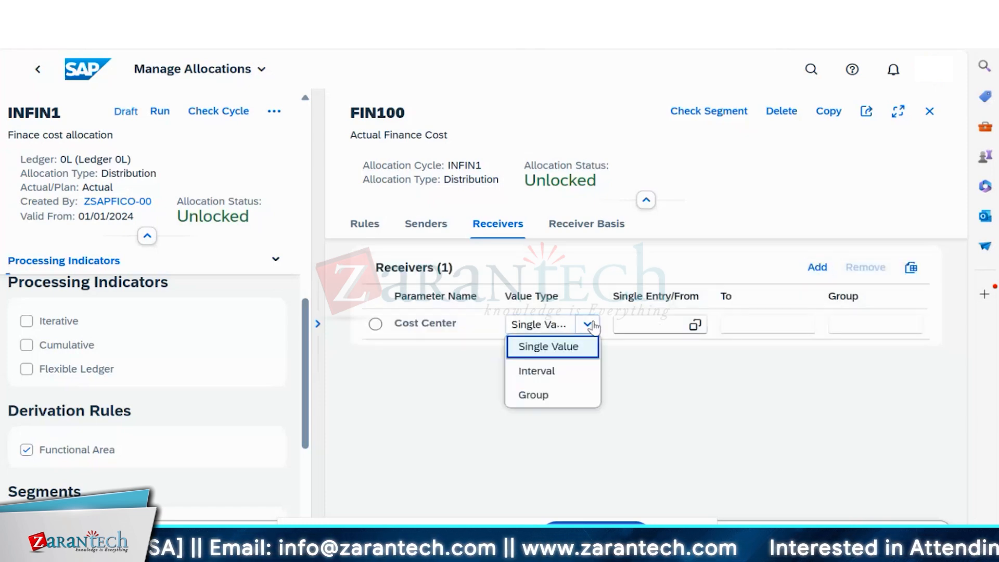
pyautogui.click(549, 374)
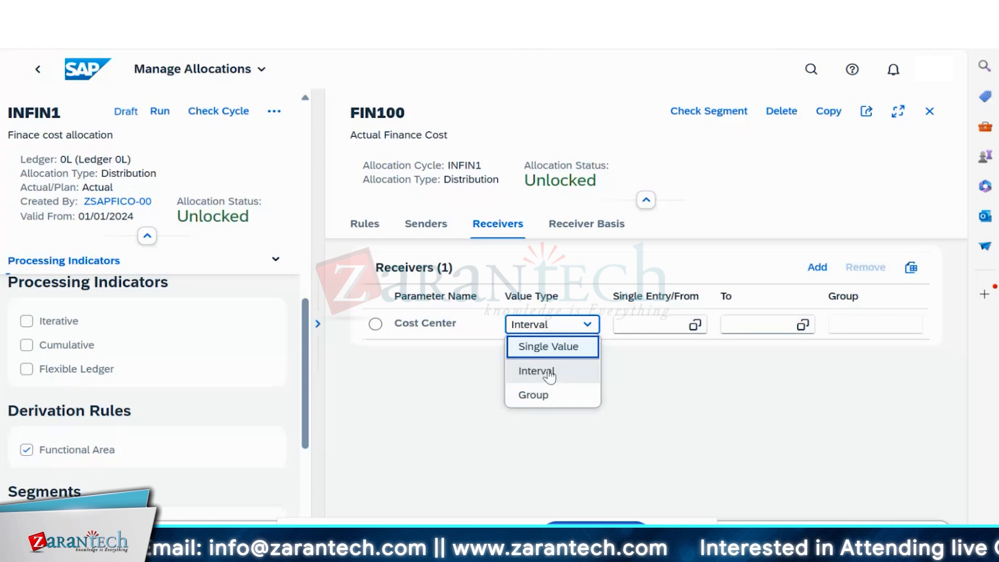
pyautogui.click(679, 327)
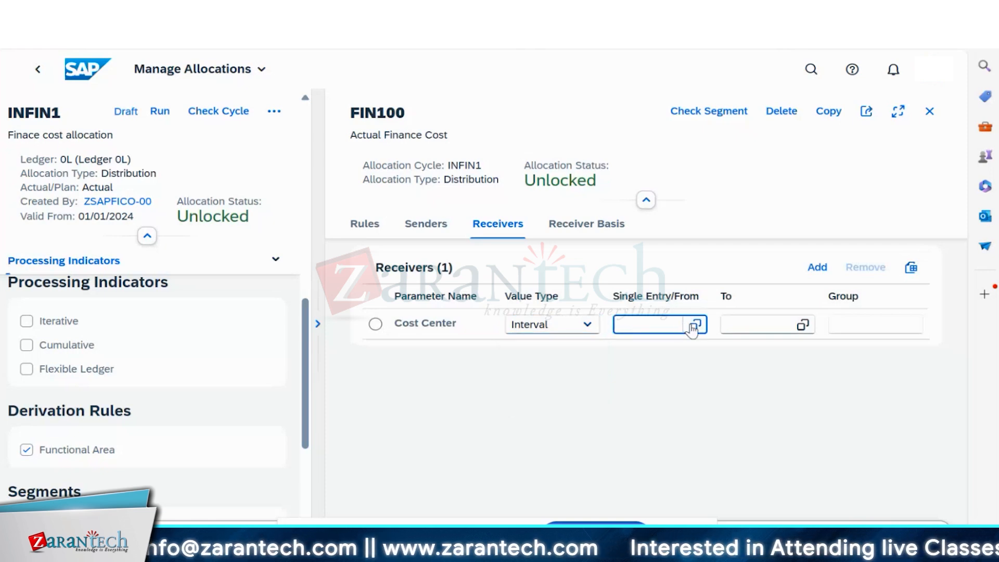
pyautogui.click(695, 325)
pyautogui.click(215, 412)
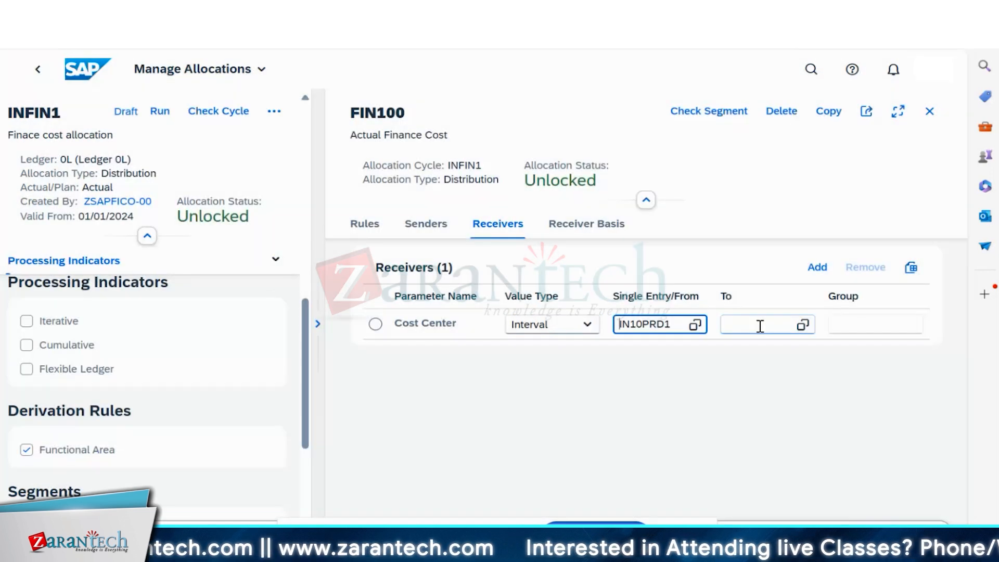
pyautogui.click(806, 325)
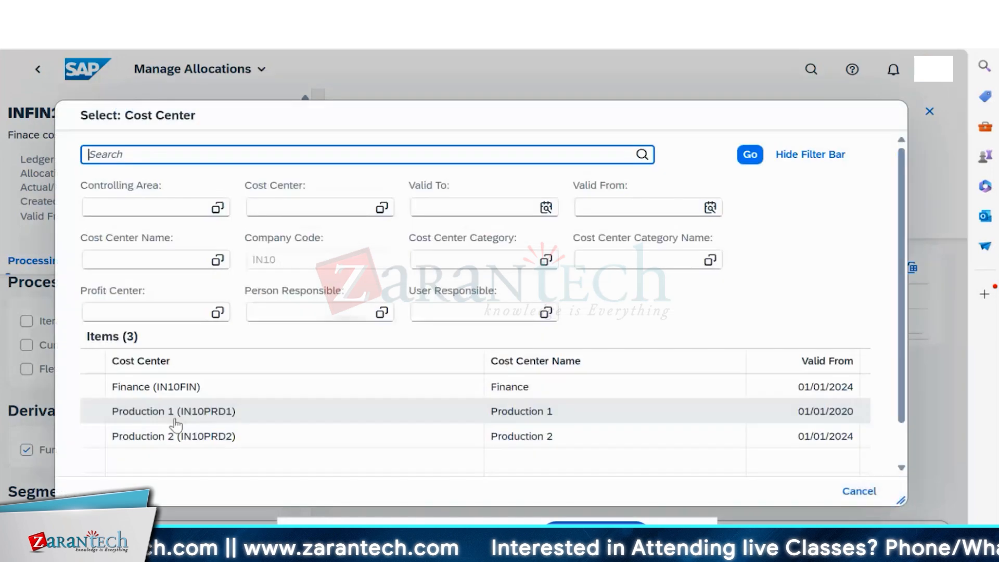
pyautogui.click(176, 436)
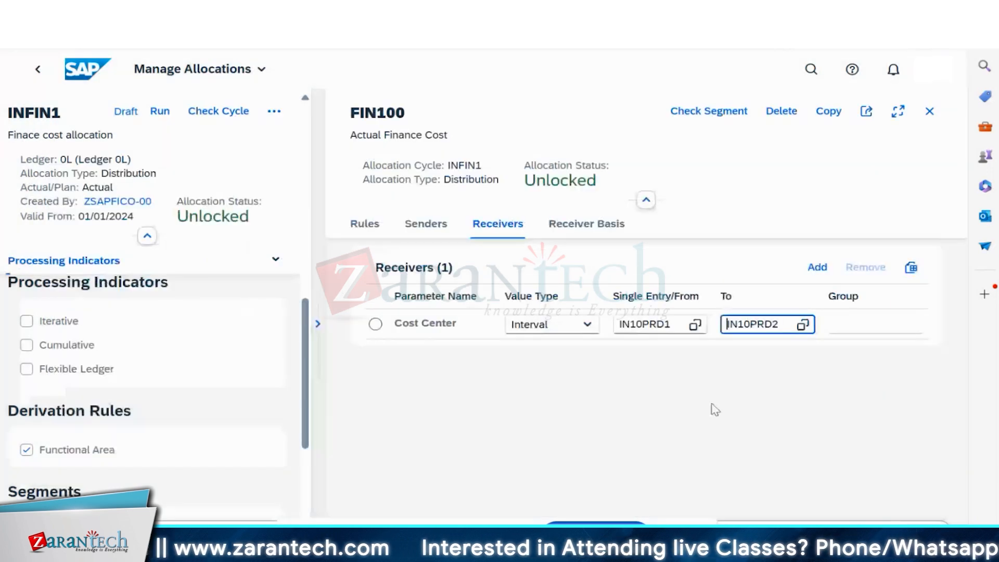
pyautogui.click(575, 228)
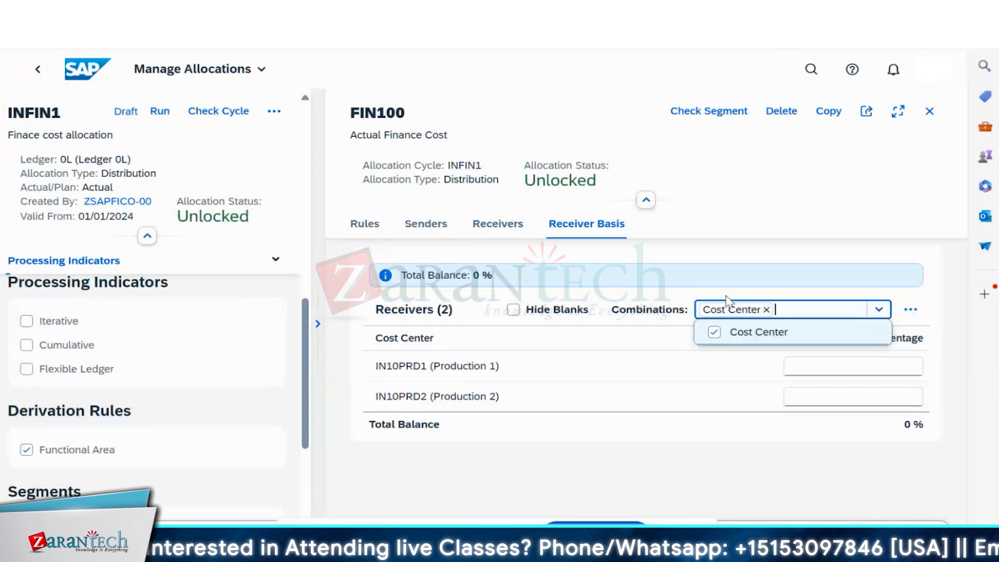
# - Give receivers IN10PRD1 and IN10PRD2 50% each and save the allocation
pyautogui.click(580, 403)
pyautogui.click(881, 368)
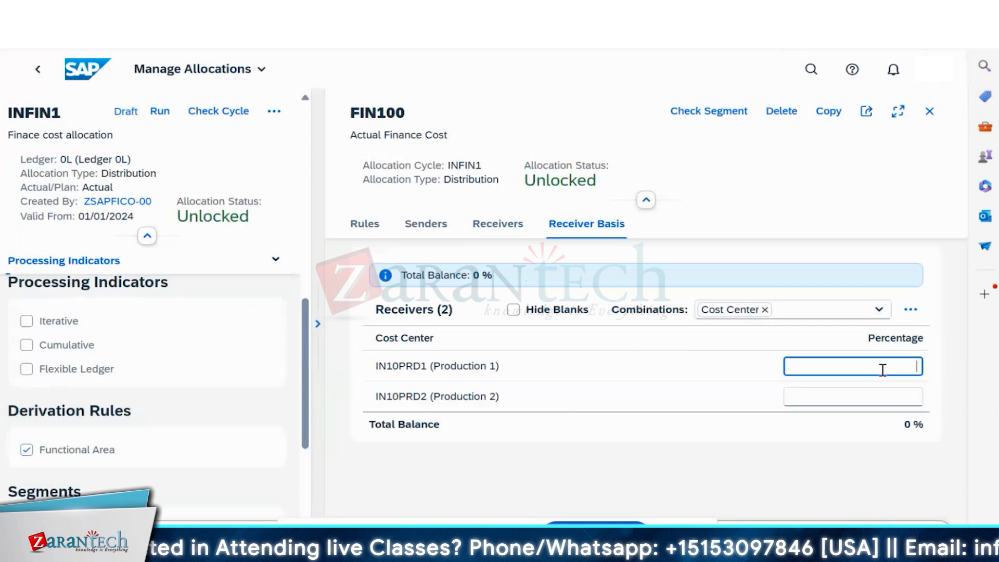
pyautogui.write('50')
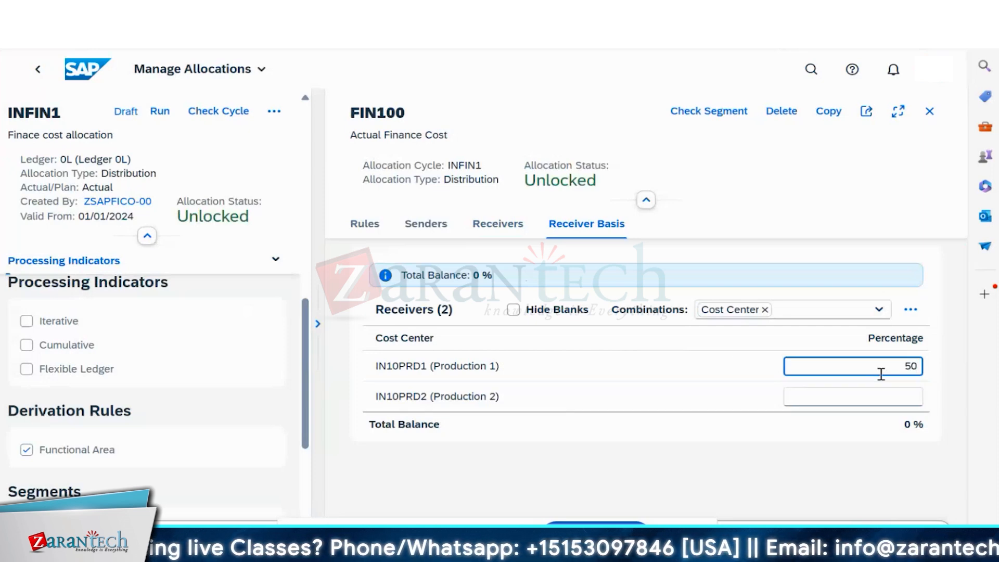
pyautogui.press('Tab')
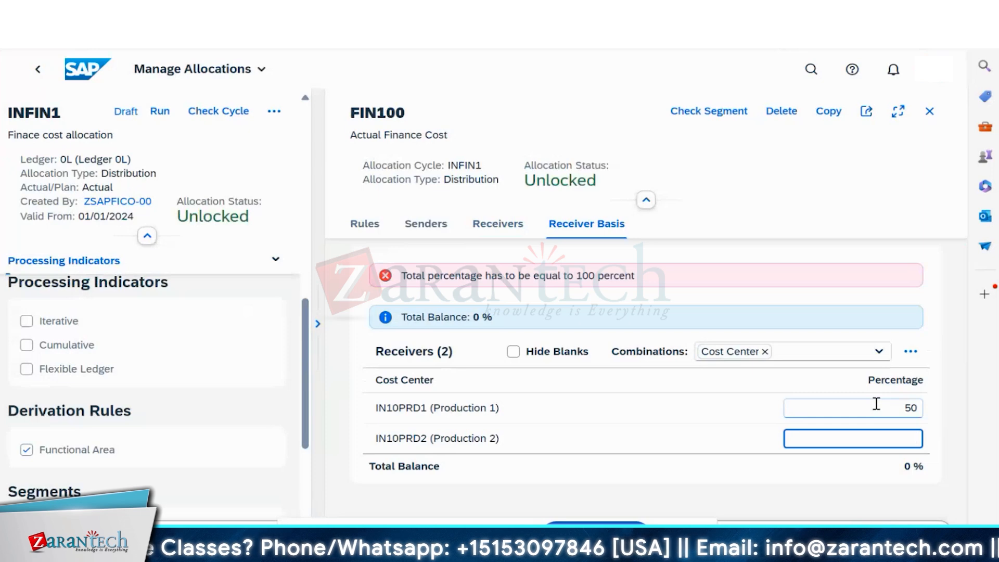
pyautogui.write('50')
pyautogui.click(741, 473)
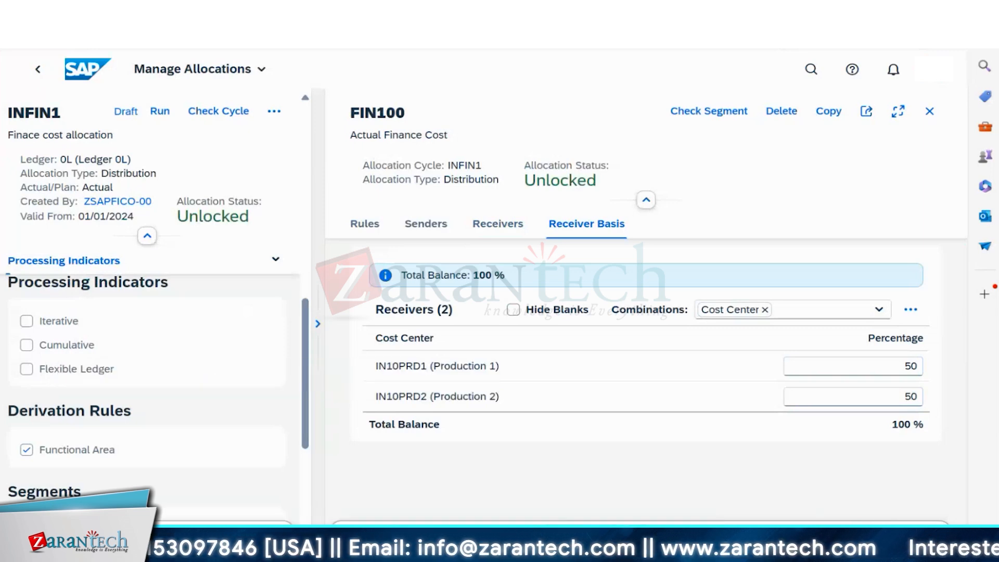
pyautogui.hotkey('ctrl', 's')
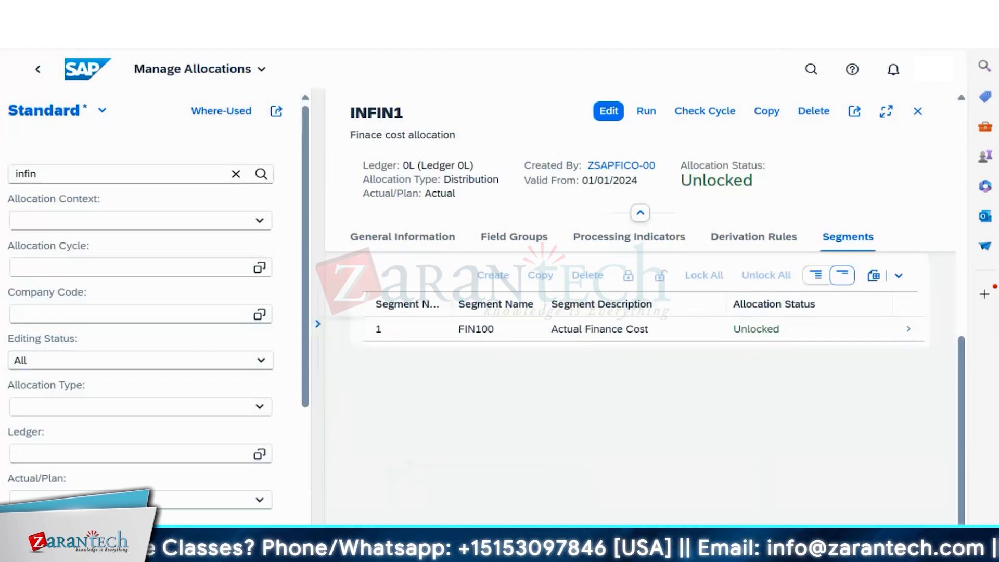
pyautogui.moveTo(675, 550)
pyautogui.click(728, 490)
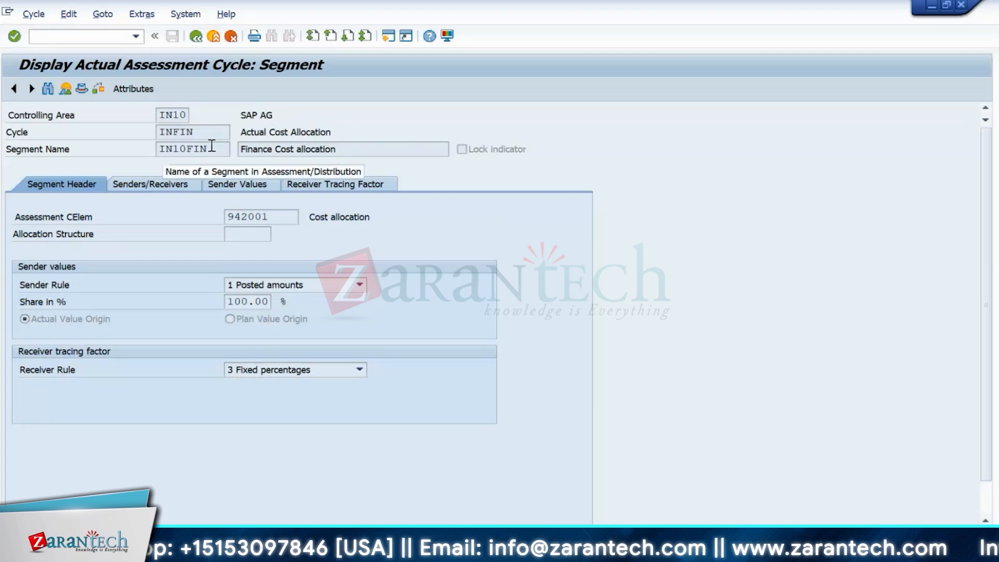
# - Review the INFIN segment header IN10FIN, then start a second SAP session
pyautogui.moveTo(211, 148); pyautogui.dragTo(134, 141)
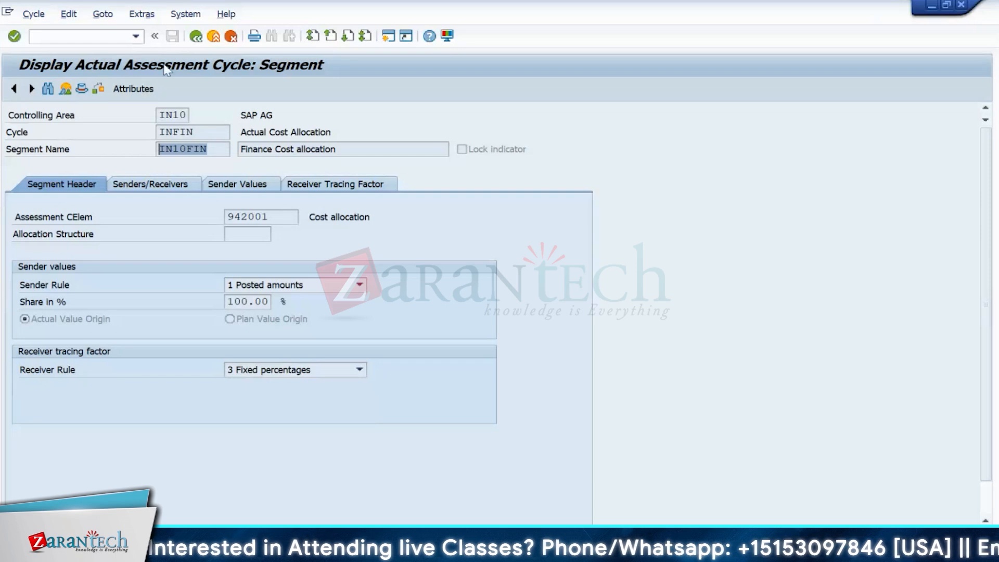
pyautogui.click(228, 148)
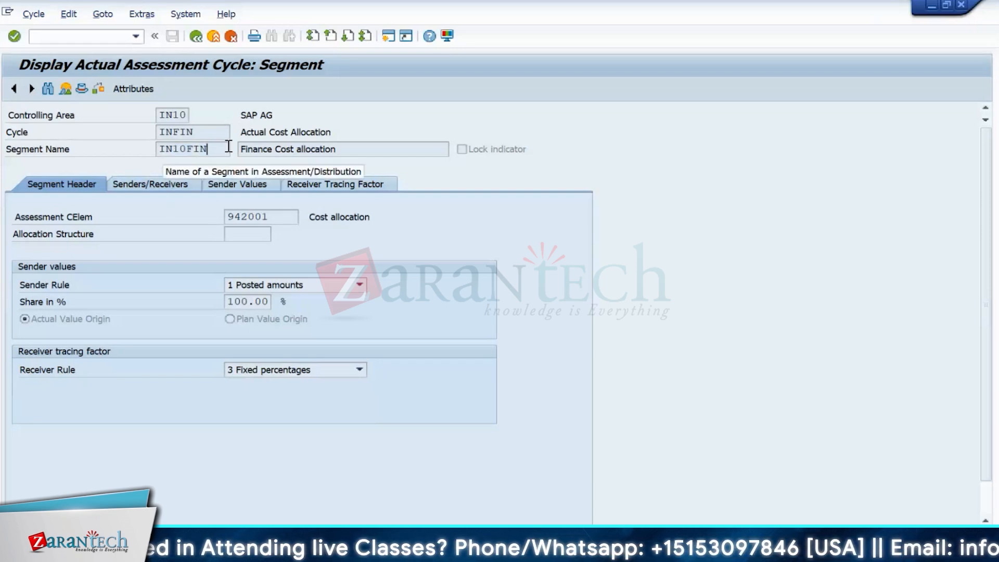
pyautogui.doubleClick(198, 151)
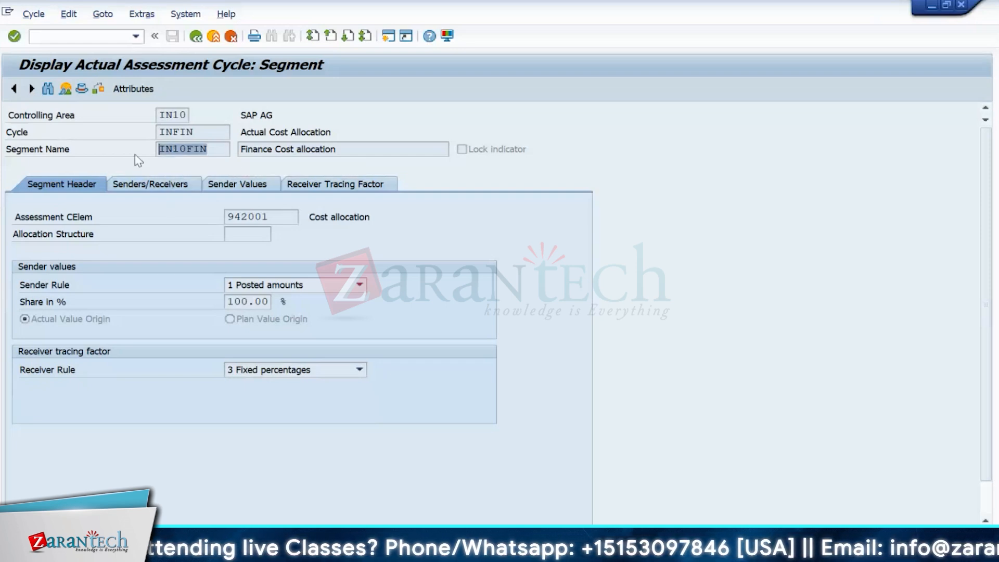
pyautogui.click(390, 37)
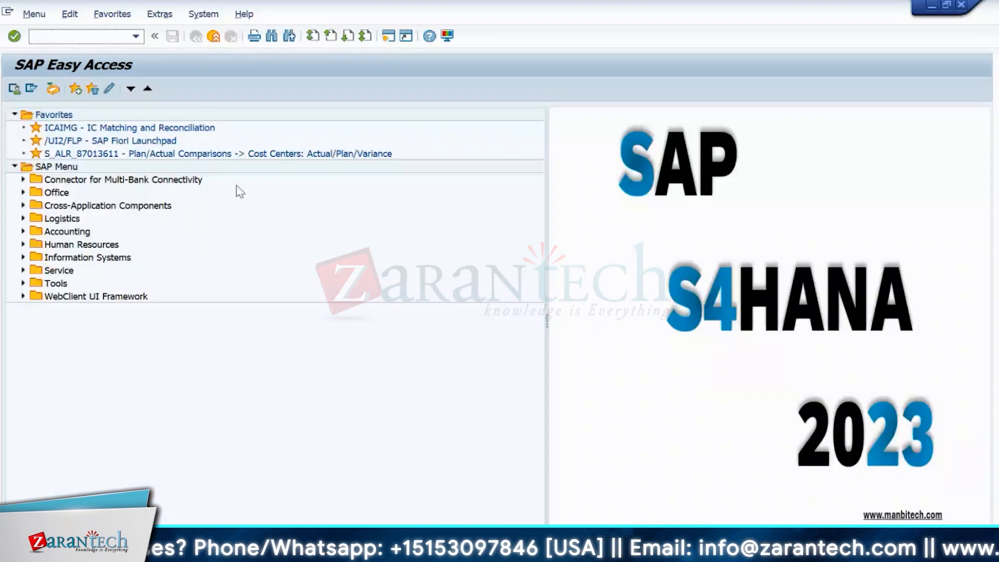
# - Start creating cost center IN10ADMIN, valid from 01/01/2022, with KS01
pyautogui.write('ks')
pyautogui.press('Return')
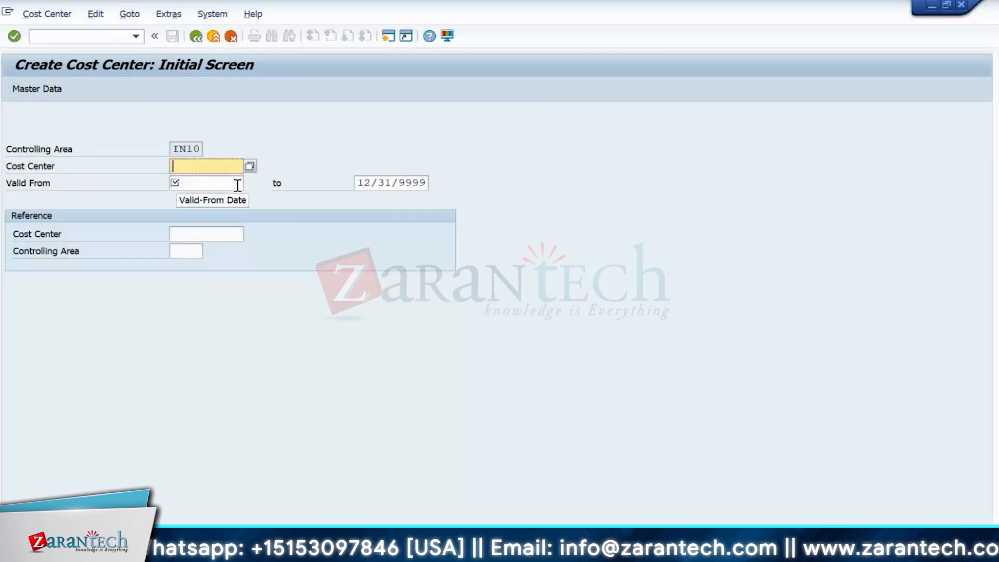
pyautogui.write('IN10P')
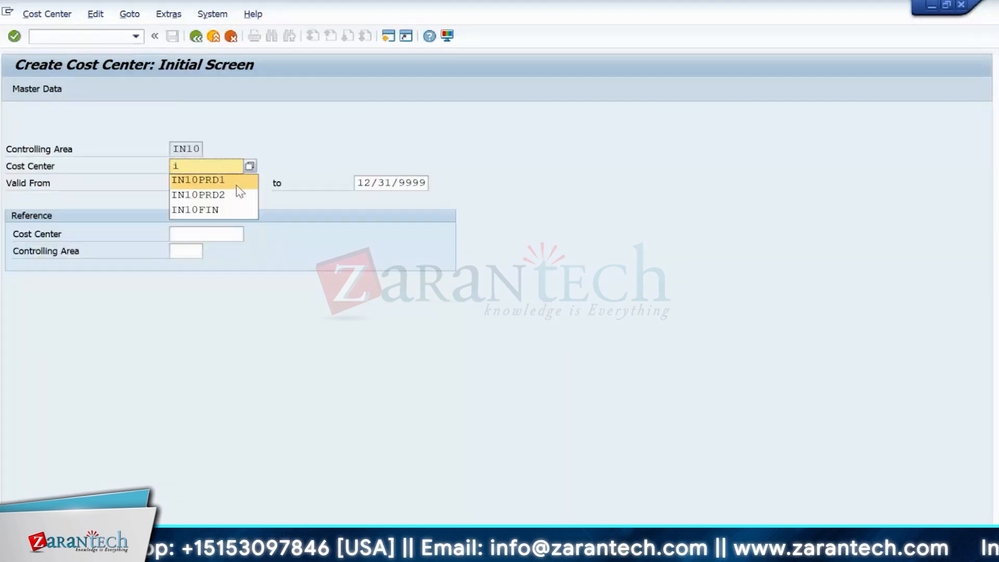
pyautogui.press('BackSpace')
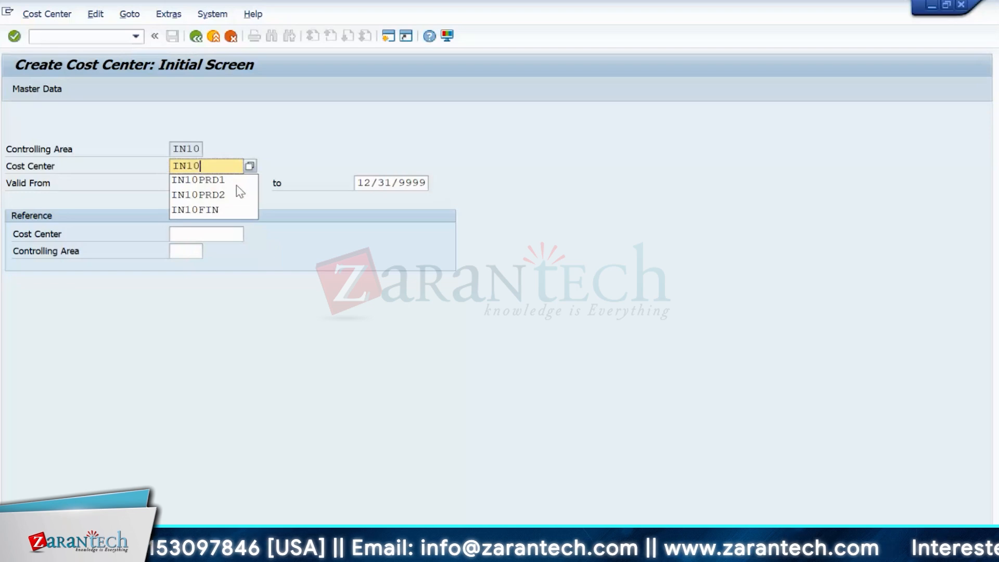
pyautogui.write('ADMIN')
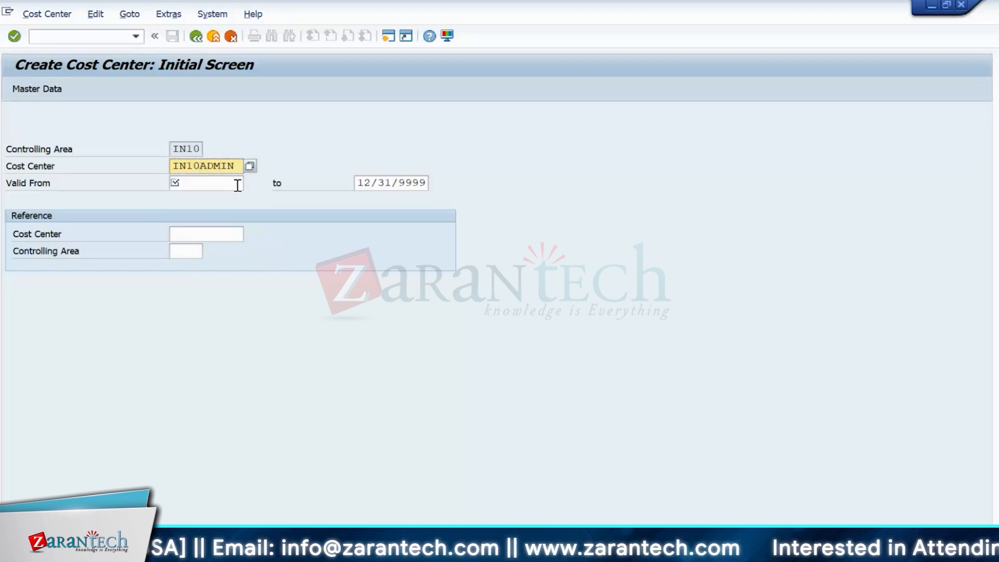
pyautogui.click(237, 185)
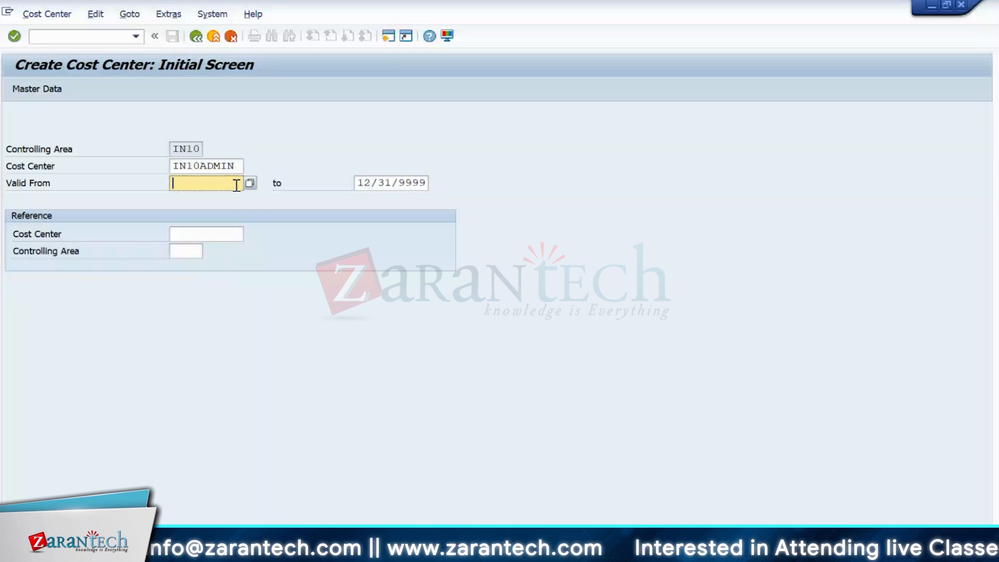
pyautogui.write('0101202')
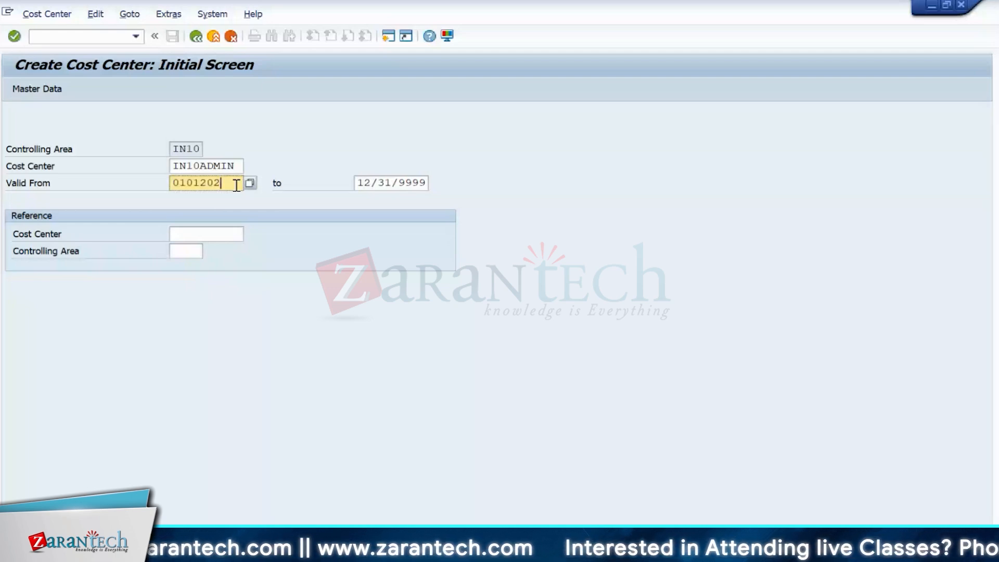
pyautogui.write('2')
pyautogui.press('Return')
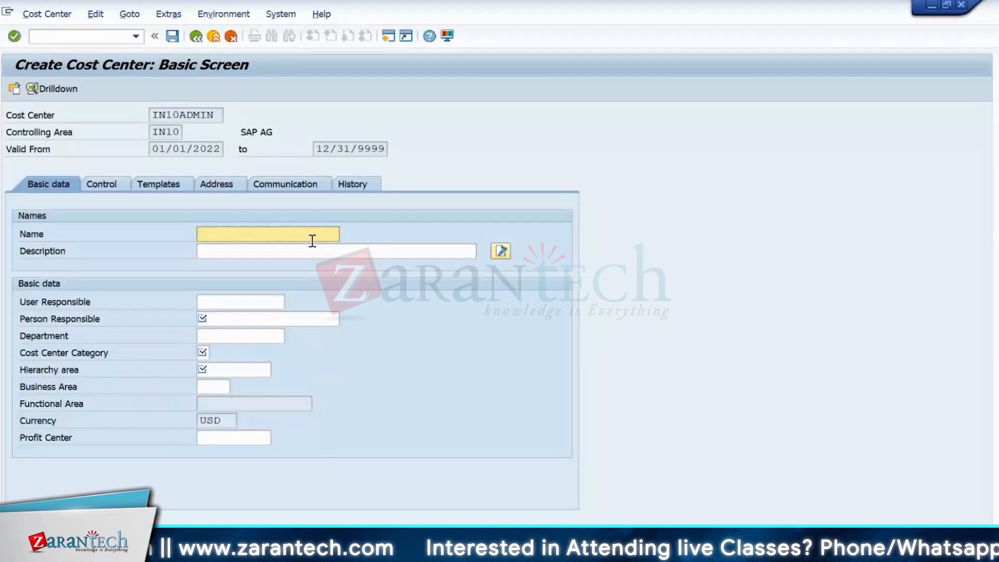
# - Enter ADMIN as name, description and person responsible, category H, hierarchy area IN10
pyautogui.write('ADMIN')
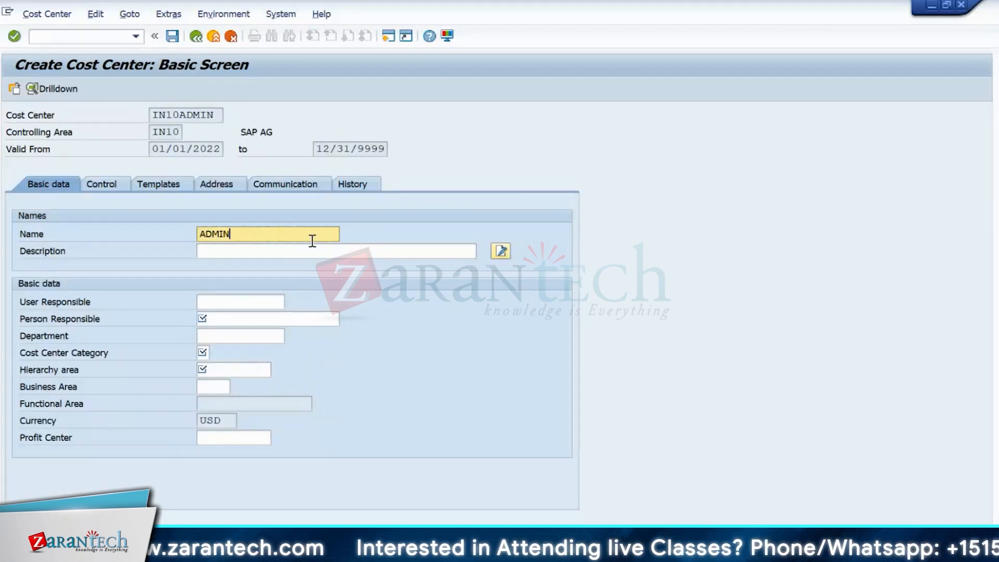
pyautogui.moveTo(245, 233); pyautogui.dragTo(182, 234)
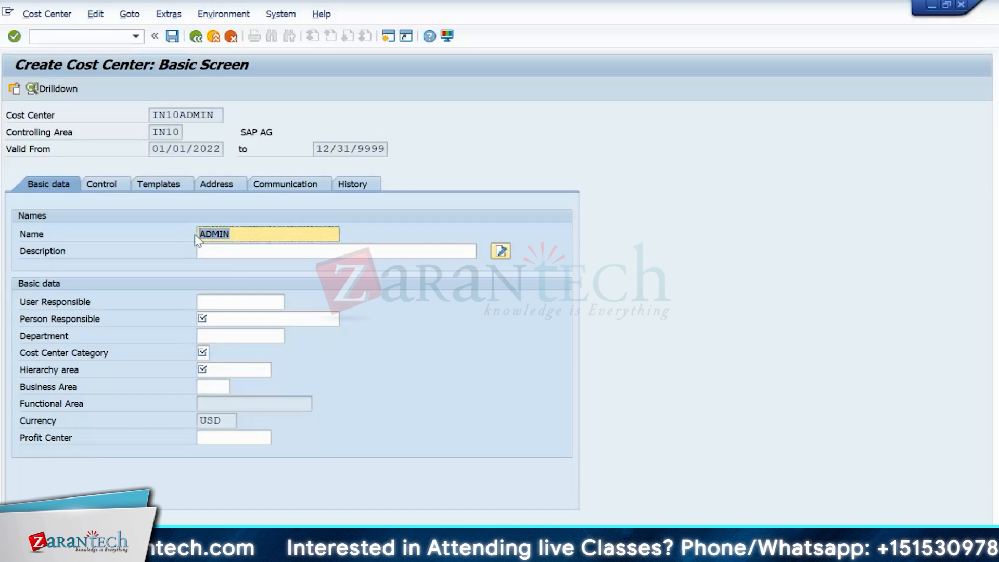
pyautogui.hotkey('ctrl', 'c')
pyautogui.click(223, 251)
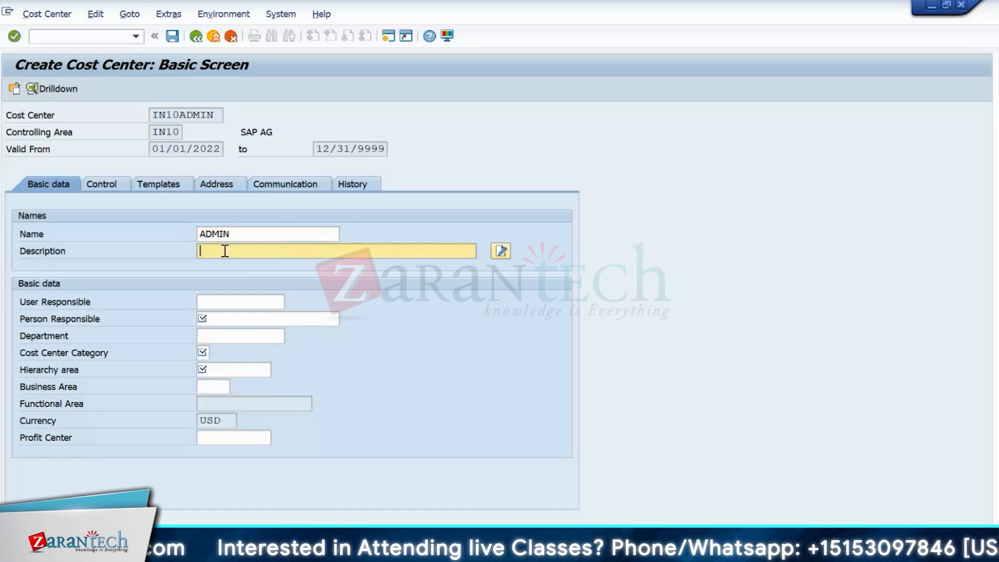
pyautogui.hotkey('ctrl', 'v')
pyautogui.click(203, 302)
pyautogui.click(221, 335)
pyautogui.click(220, 319)
pyautogui.hotkey('ctrl', 'v')
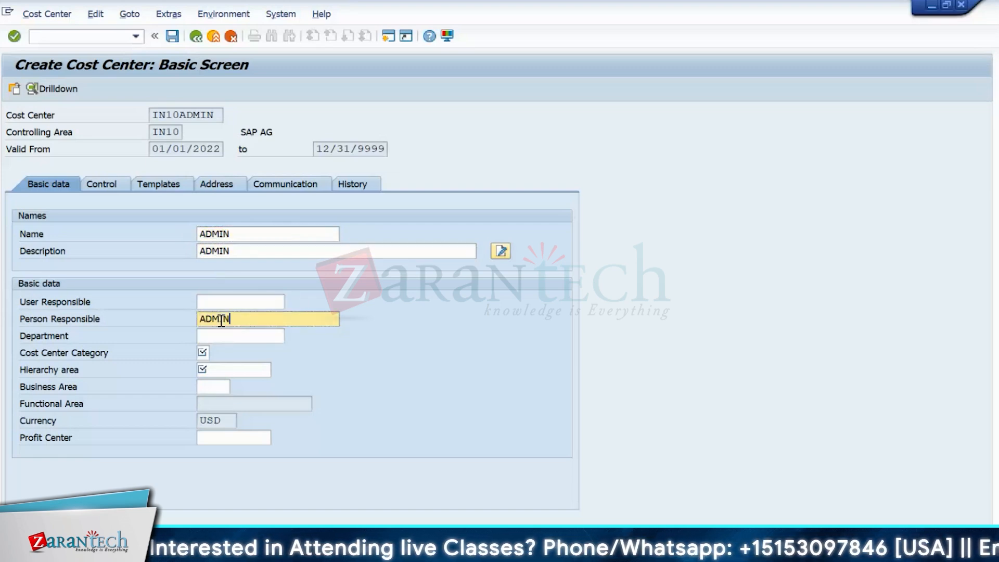
pyautogui.click(206, 352)
pyautogui.write('H')
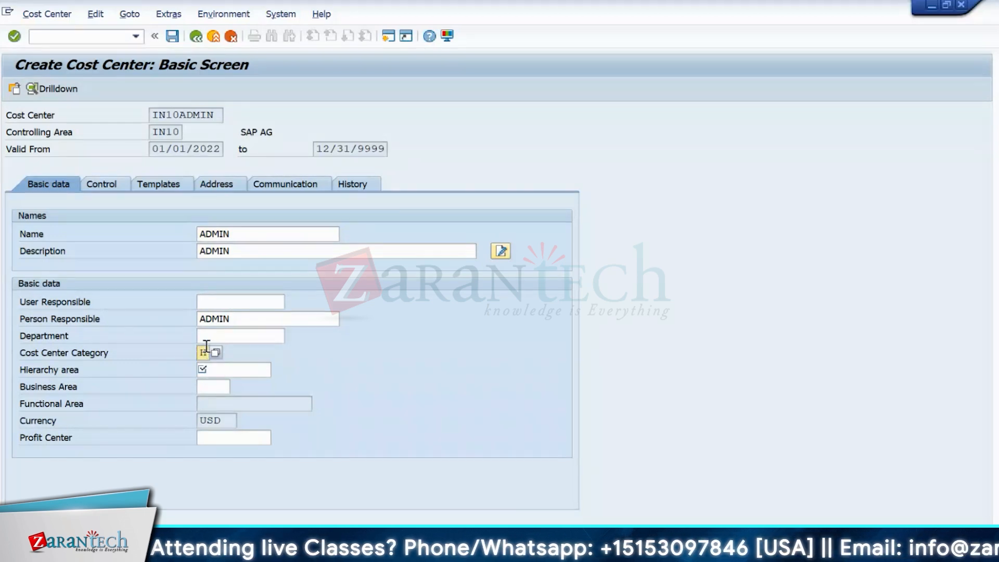
pyautogui.press('Tab')
pyautogui.write('IN')
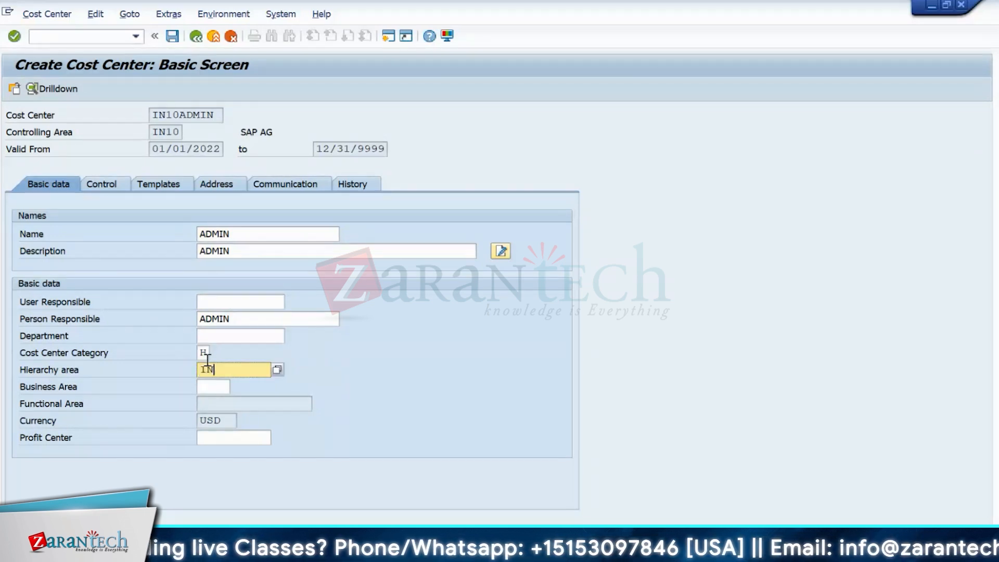
pyautogui.write('10')
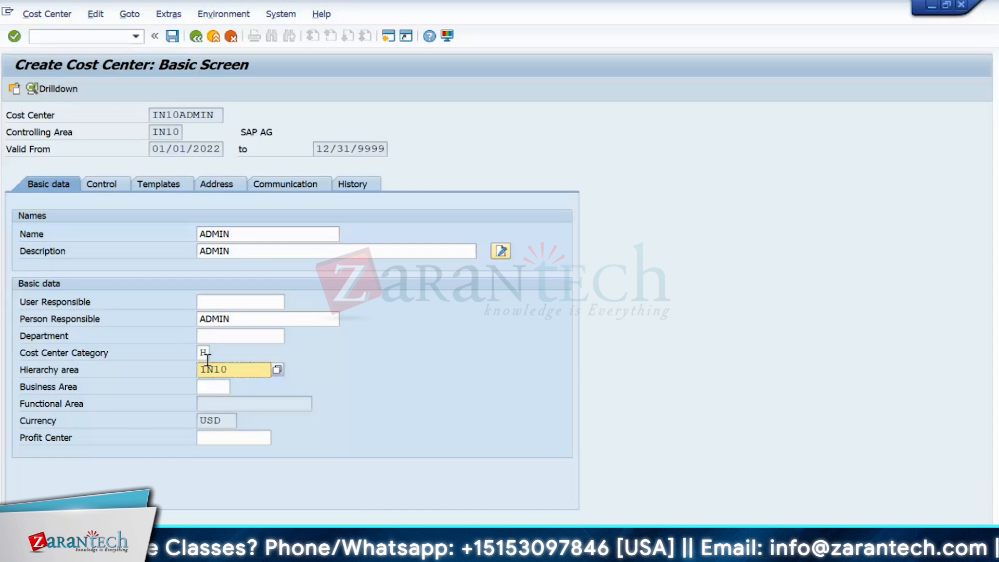
pyautogui.press('Return')
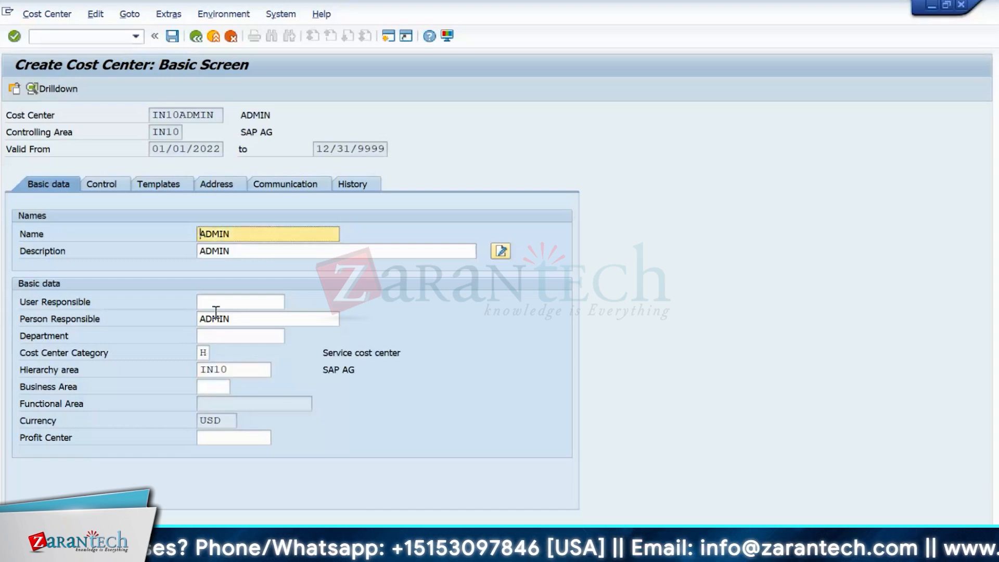
# - Save cost center IN10ADMIN and exit back to SAP Easy Access
pyautogui.click(172, 36)
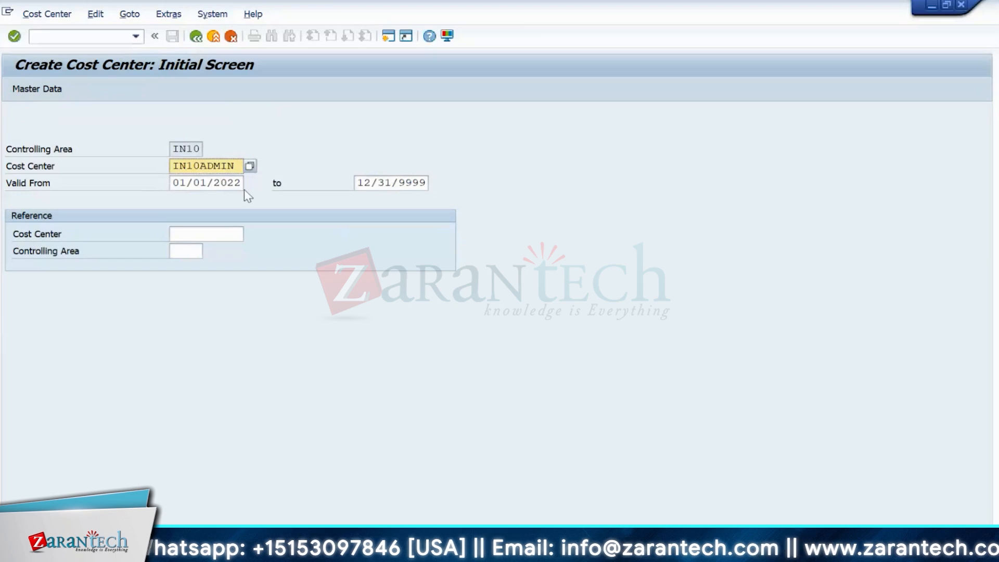
pyautogui.moveTo(240, 165); pyautogui.dragTo(166, 165)
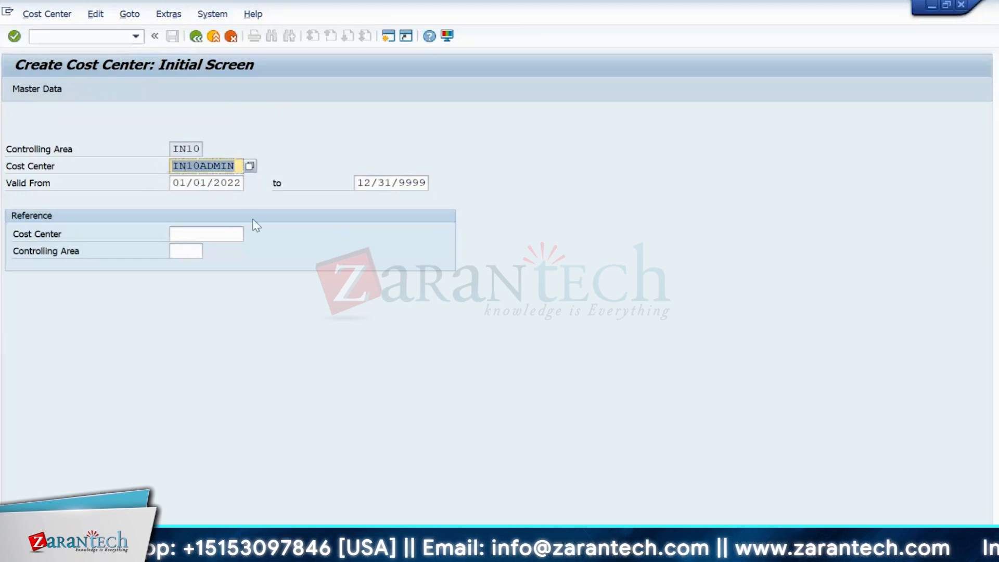
pyautogui.click(215, 38)
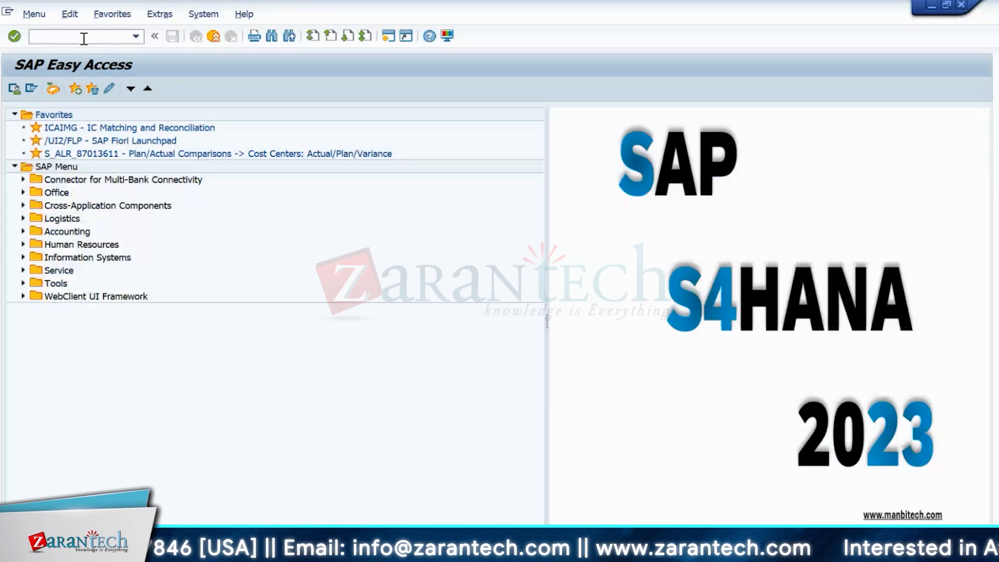
# - Start a G/L document for company code IN10 with document date 05/26/2024
pyautogui.write('fb')
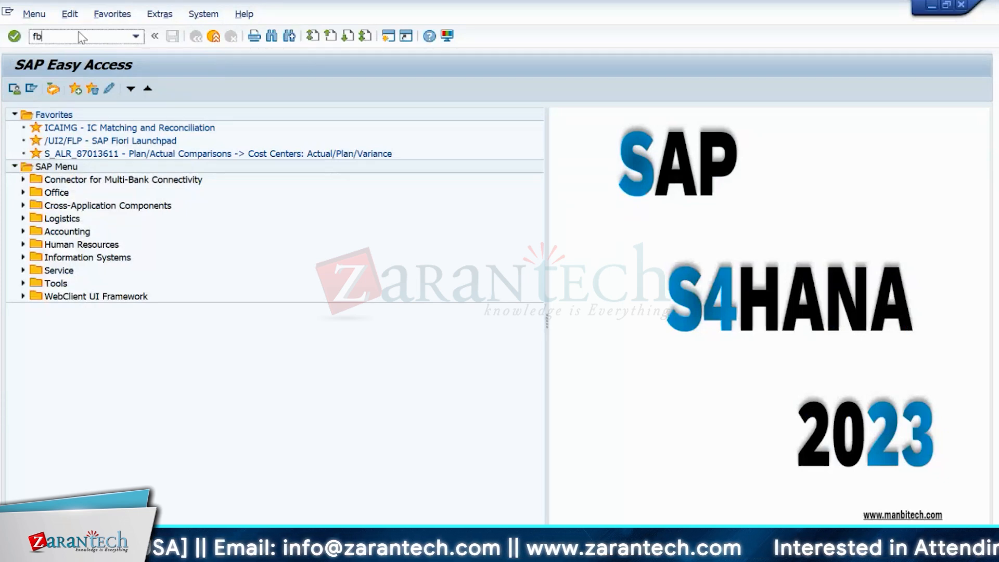
pyautogui.write('03')
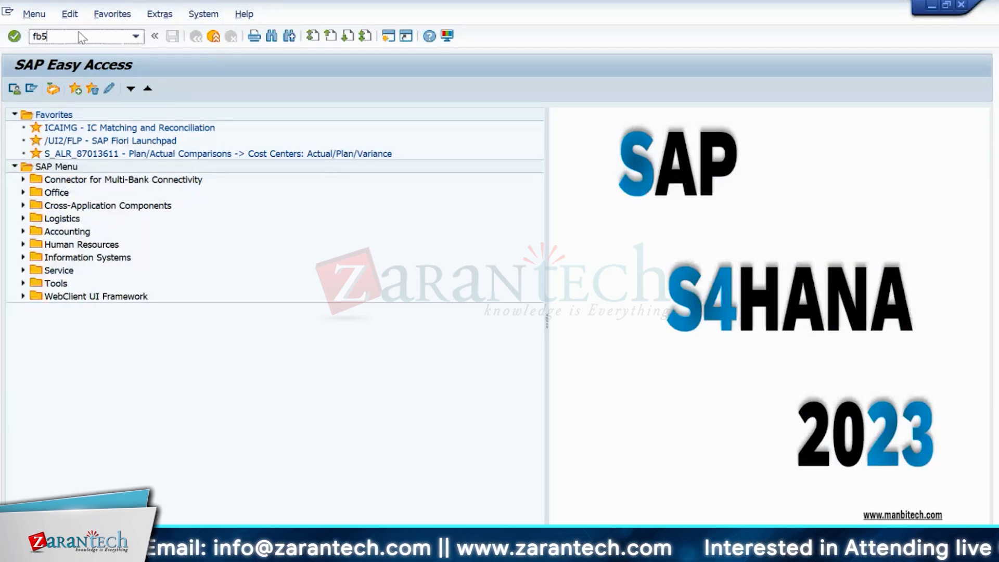
pyautogui.press('Return')
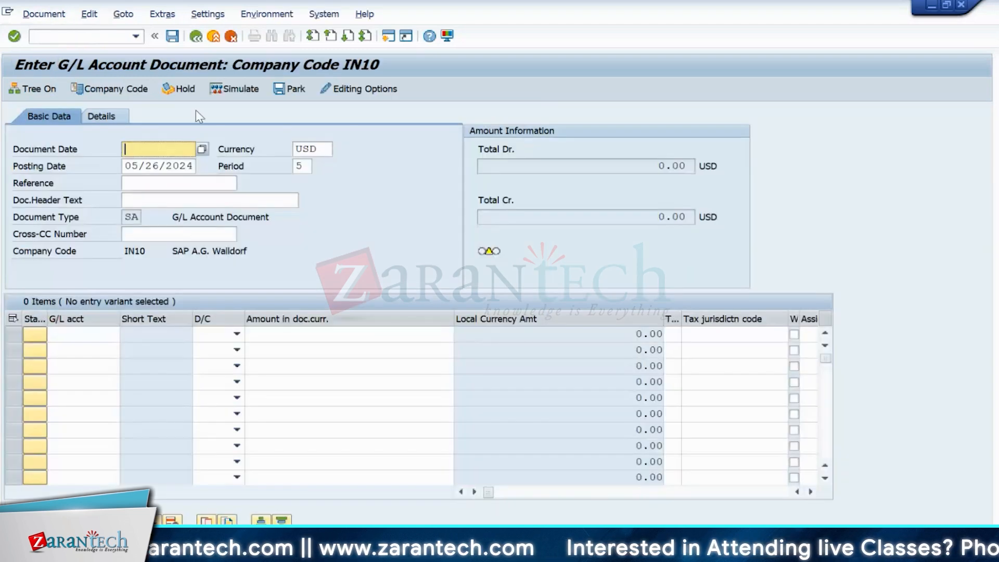
pyautogui.click(125, 89)
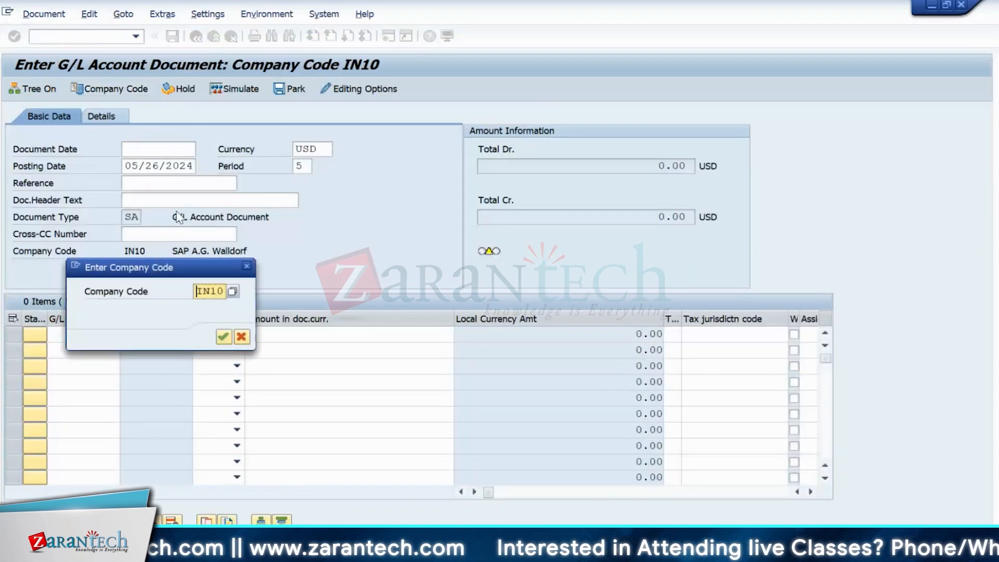
pyautogui.click(224, 337)
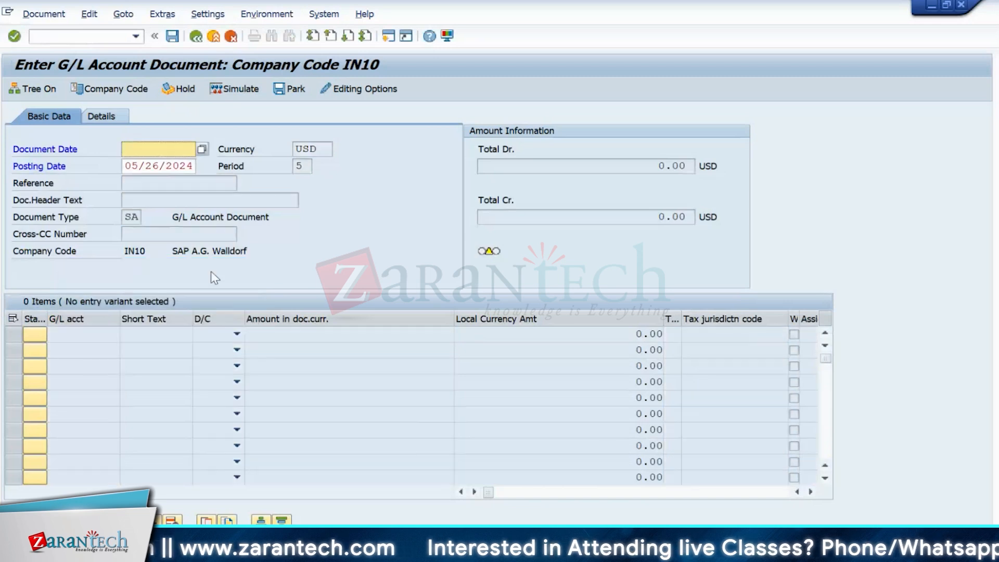
pyautogui.moveTo(125, 166); pyautogui.dragTo(215, 172)
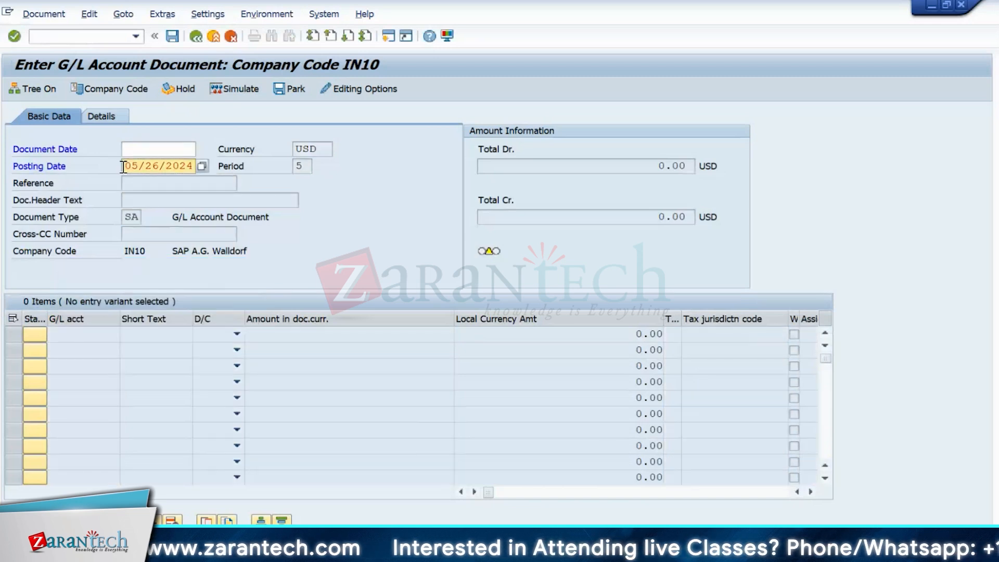
pyautogui.click(150, 151)
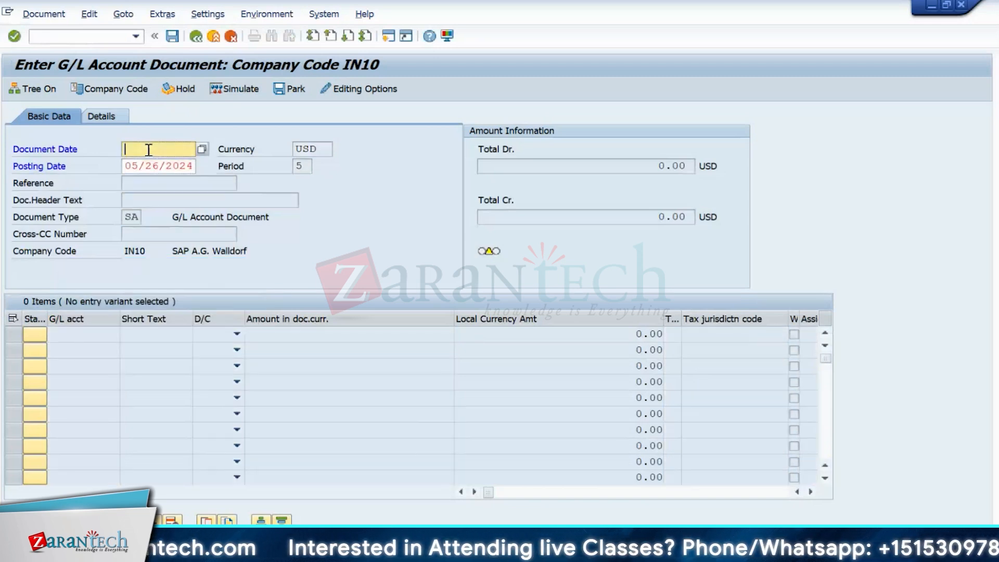
pyautogui.hotkey('ctrl', 'v')
pyautogui.press('Return')
# - Enter G/L accounts 500001, 500002, 500004 and 500005 on lines 1–4
pyautogui.click(77, 339)
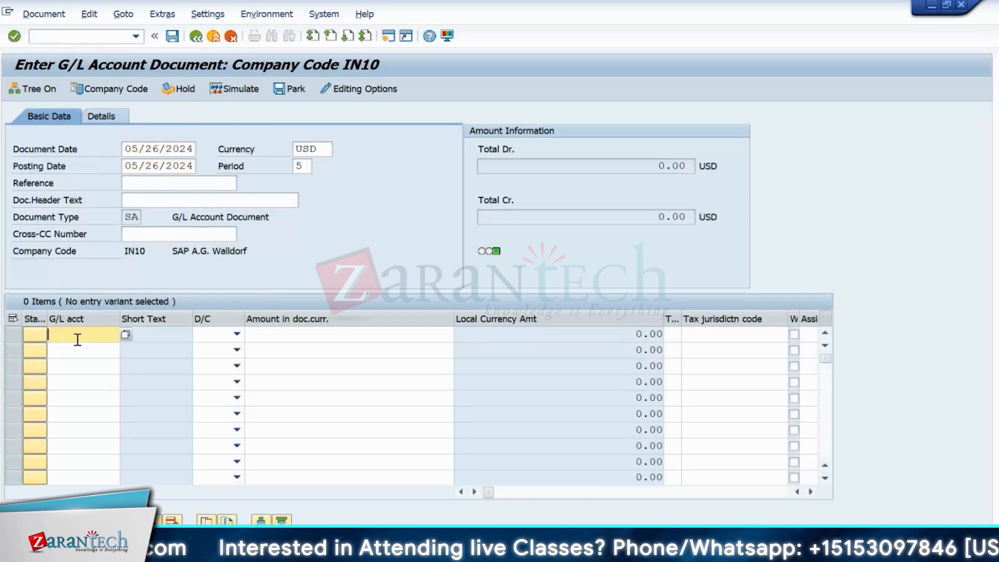
pyautogui.click(77, 339)
pyautogui.click(76, 348)
pyautogui.click(76, 347)
pyautogui.press('BackSpace')
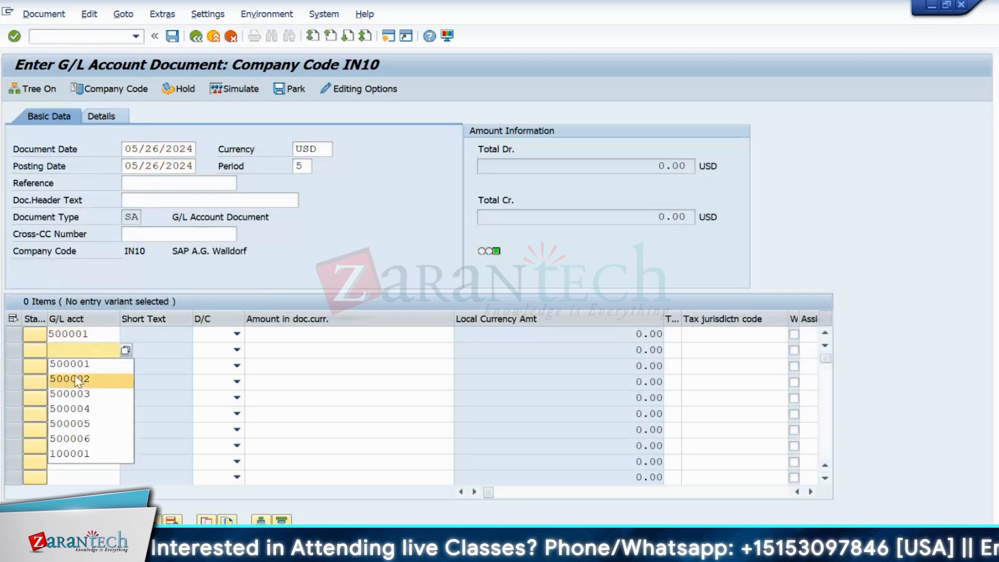
pyautogui.click(77, 380)
pyautogui.click(76, 364)
pyautogui.press('BackSpace')
pyautogui.click(77, 411)
pyautogui.press('BackSpace')
pyautogui.click(75, 424)
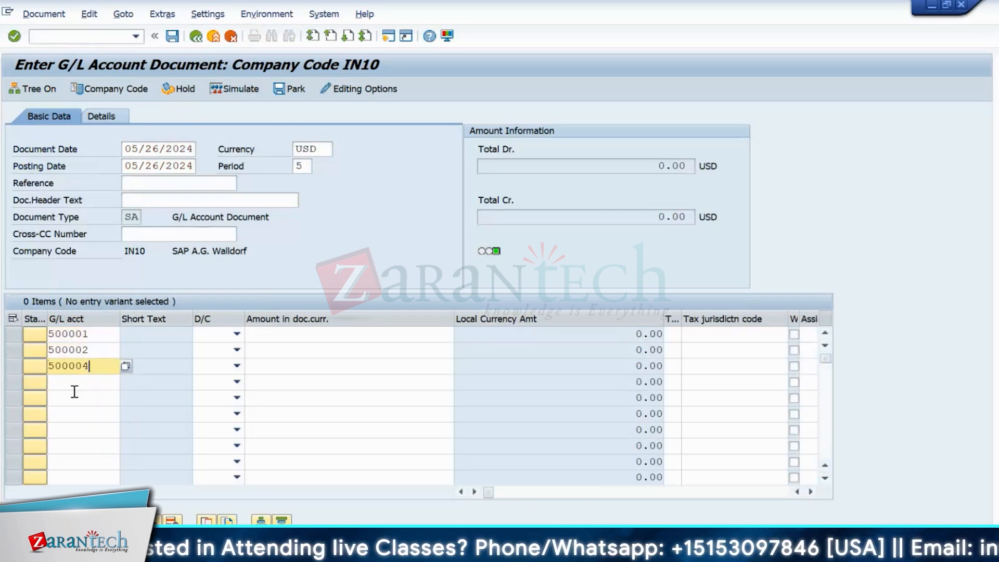
pyautogui.click(73, 382)
pyautogui.click(76, 441)
pyautogui.press('BackSpace')
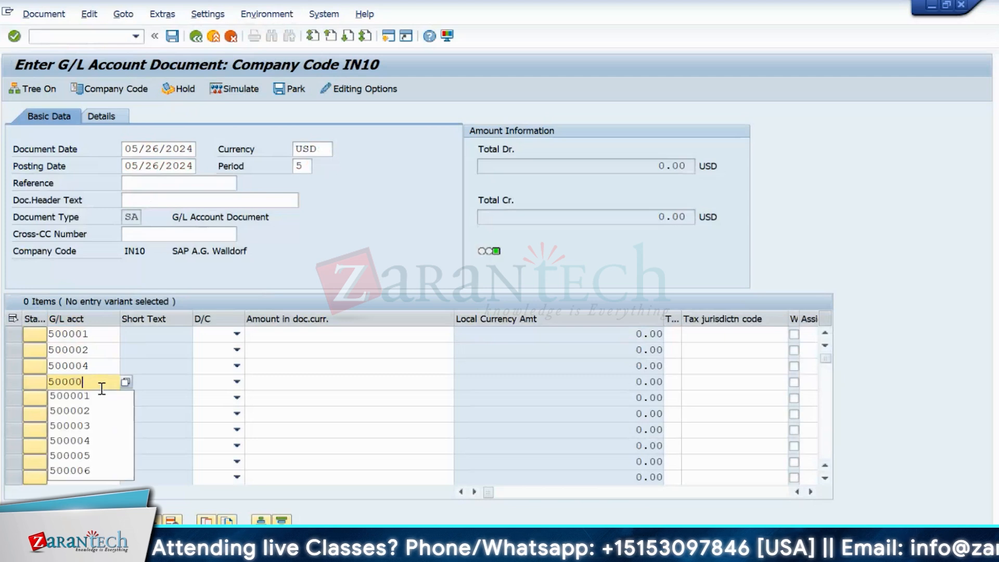
pyautogui.write('5')
# - Mark lines 1–4 as debit entries
pyautogui.click(238, 336)
pyautogui.click(216, 359)
pyautogui.click(237, 349)
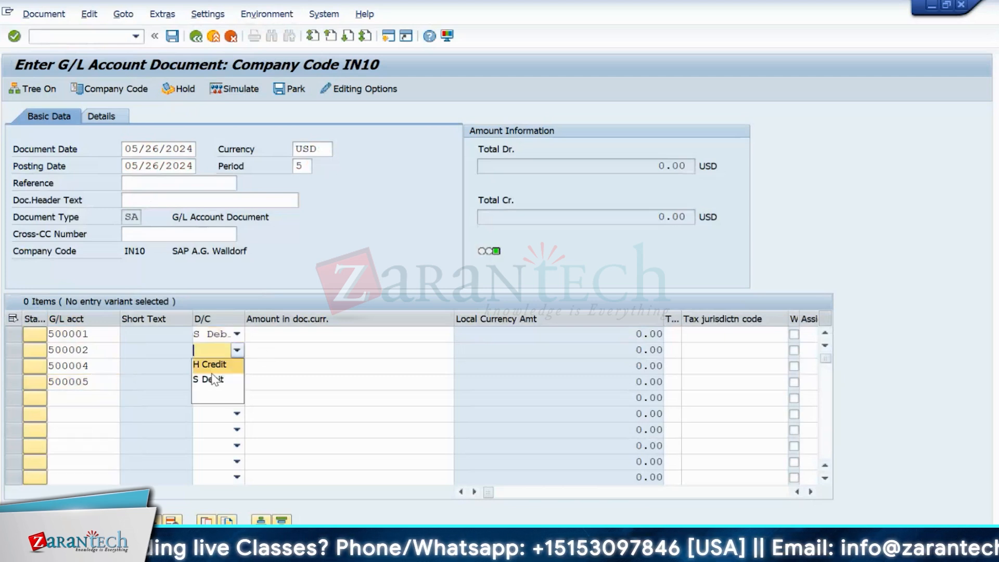
pyautogui.click(217, 380)
pyautogui.click(236, 366)
pyautogui.click(217, 395)
pyautogui.click(237, 382)
pyautogui.click(217, 412)
# - Add line 5 crediting cash account 100001 with a balancing amount (*)
pyautogui.click(87, 399)
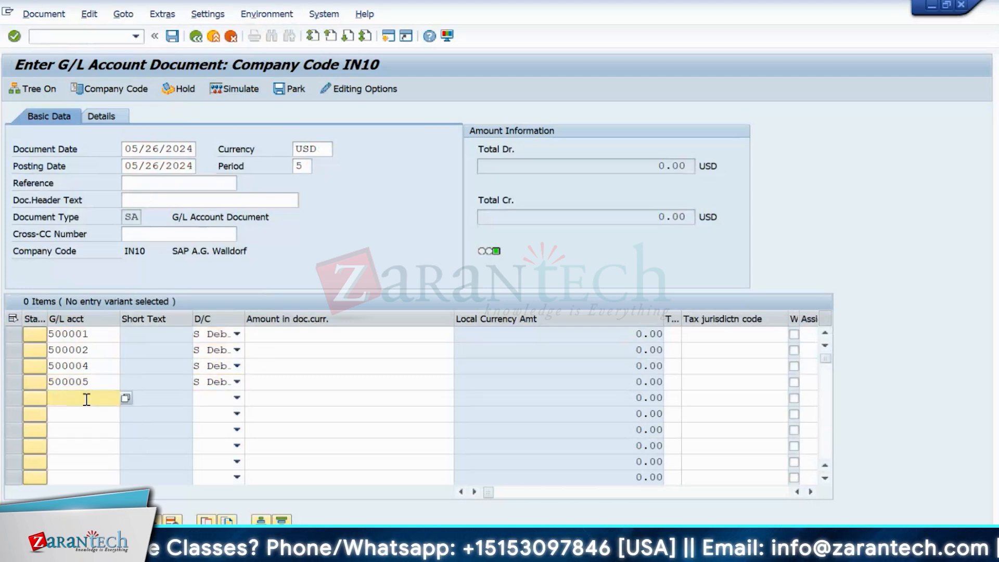
pyautogui.write('1')
pyautogui.click(82, 414)
pyautogui.click(222, 398)
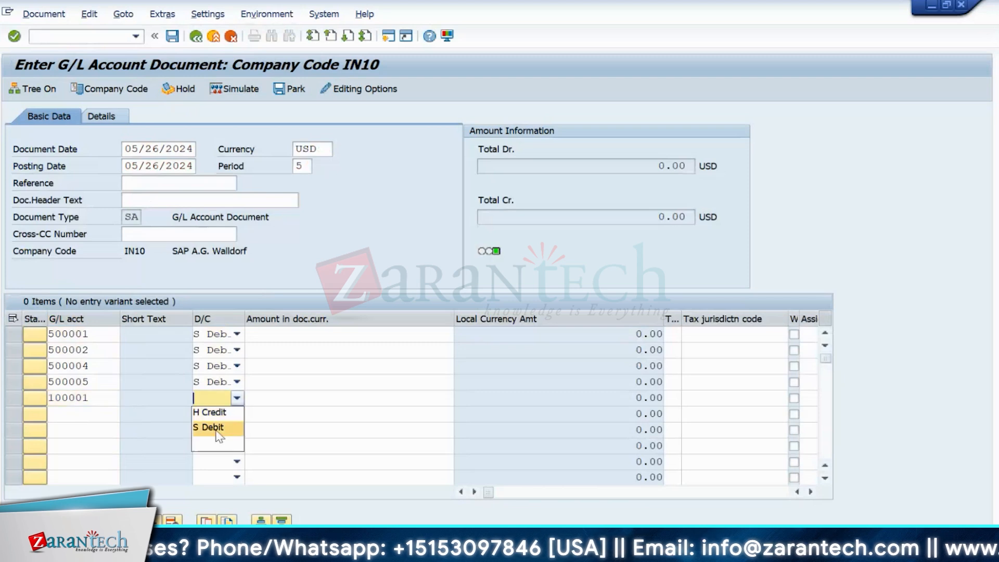
pyautogui.click(216, 412)
pyautogui.click(283, 397)
pyautogui.write('*')
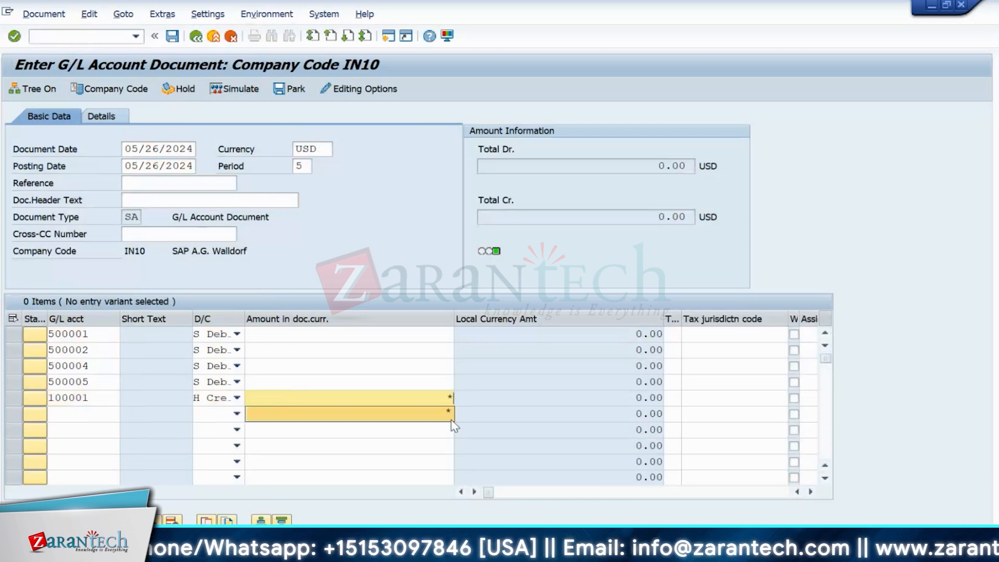
# - Type the amounts 12000, 11000, 9000 and 6 into lines 1–4
pyautogui.click(430, 333)
pyautogui.write('12000')
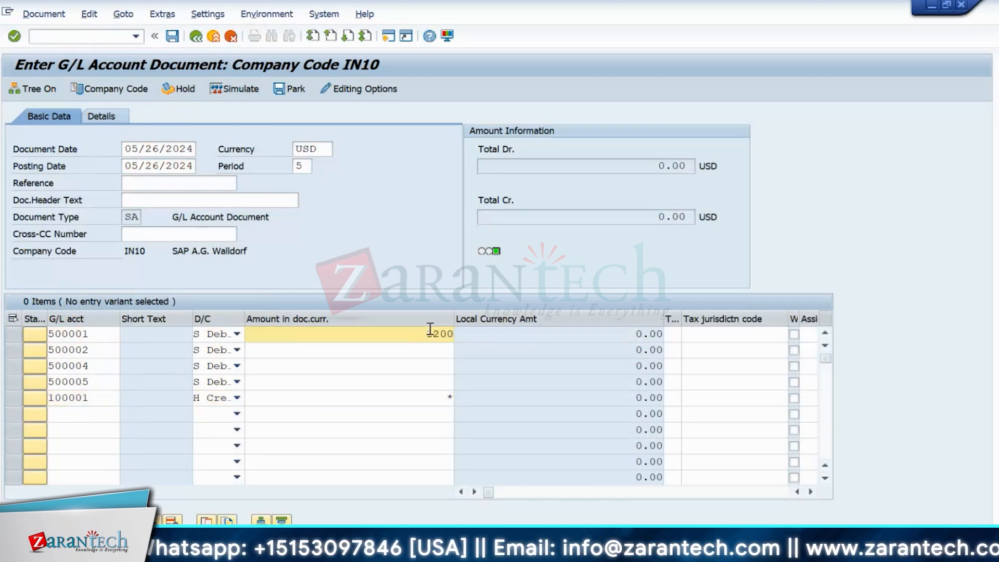
pyautogui.click(450, 348)
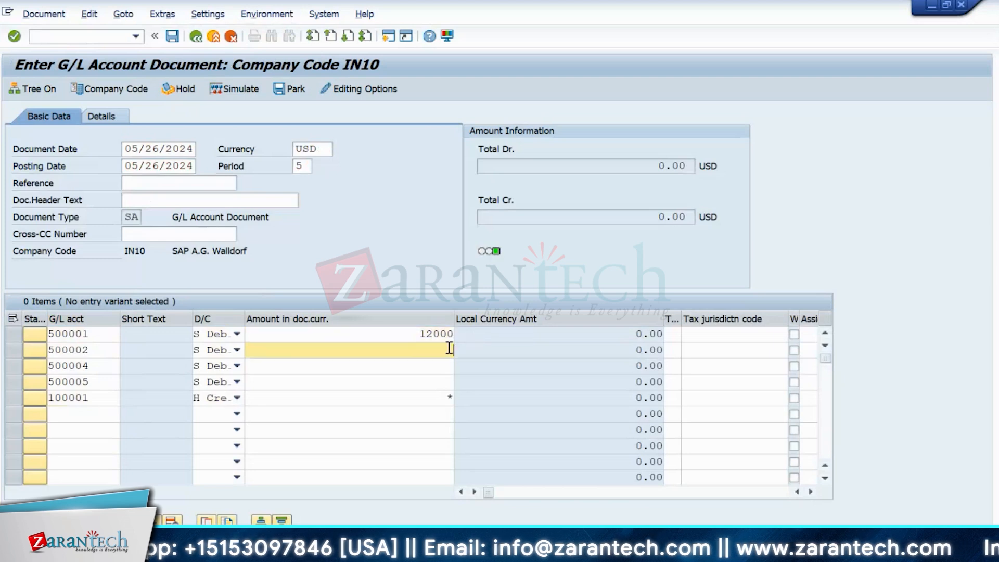
pyautogui.write('11000')
pyautogui.click(426, 366)
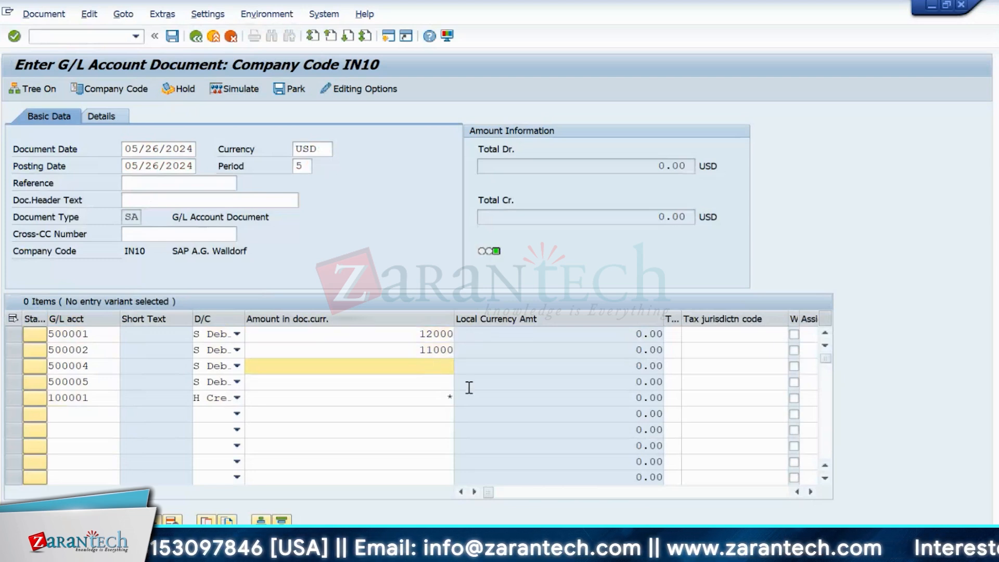
pyautogui.write('9000')
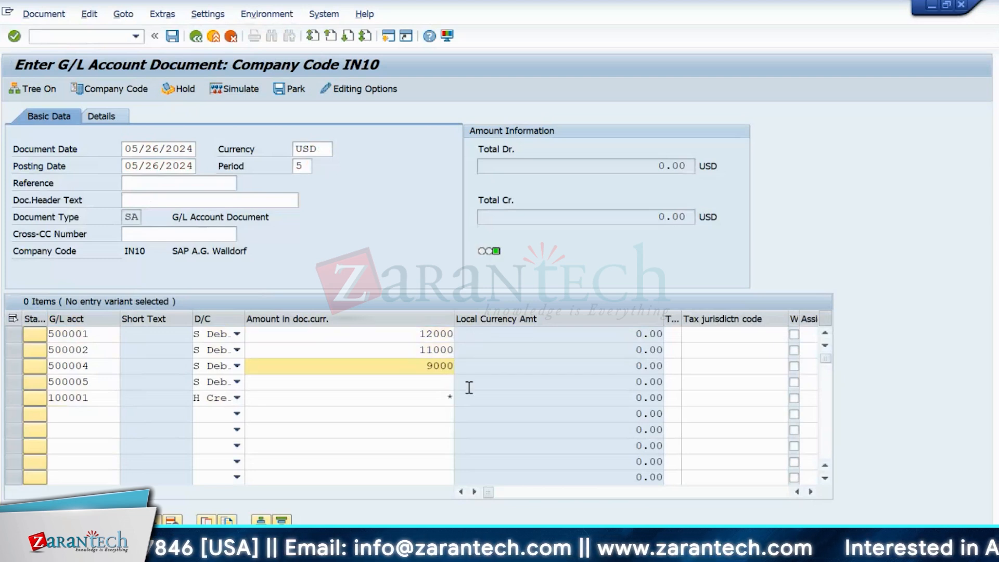
pyautogui.click(440, 385)
pyautogui.write('6')
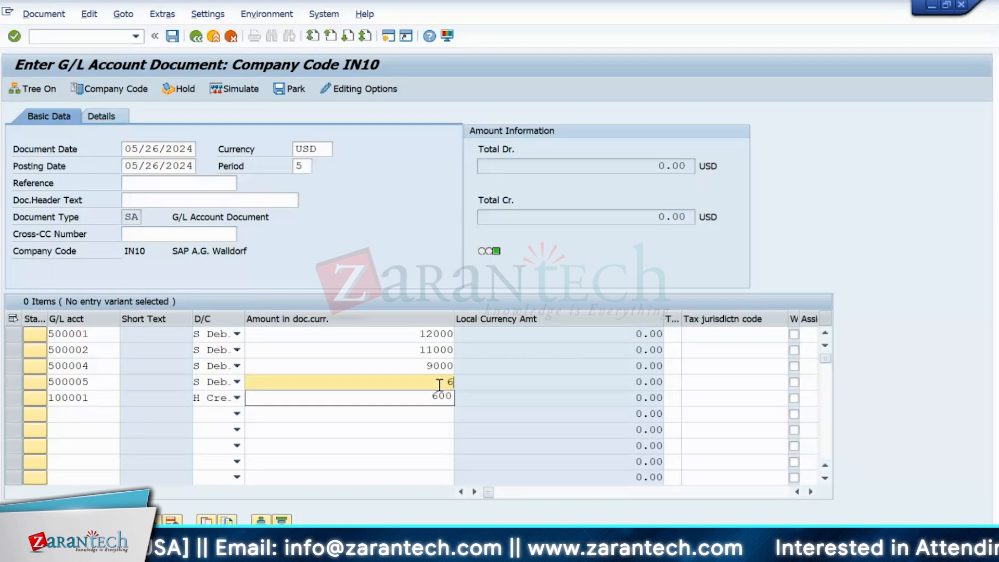
# - Correct the line 1–4 amounts to 1200, 1100, 900 and 600
pyautogui.click(399, 340)
pyautogui.click(449, 339)
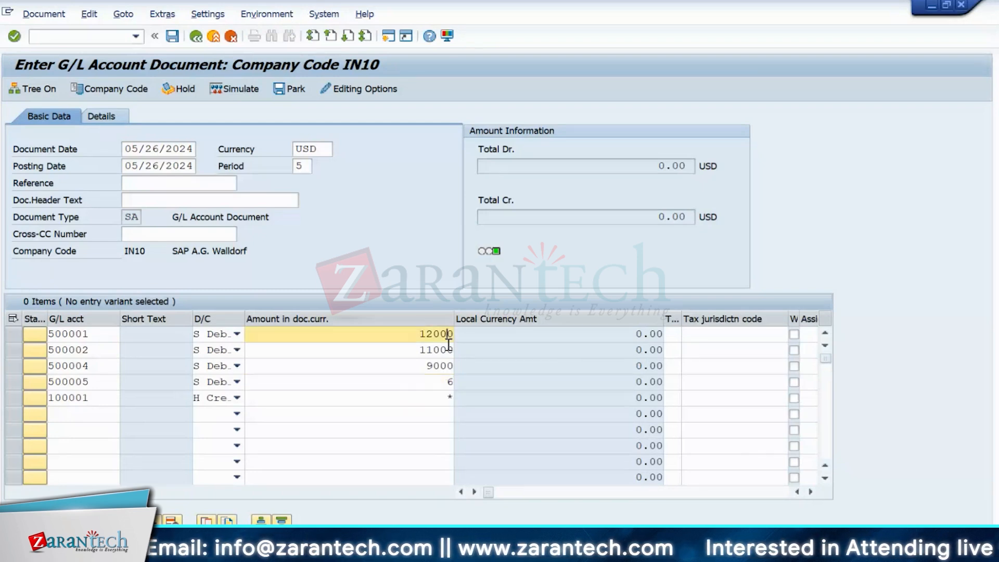
pyautogui.press('Delete')
pyautogui.press('Down')
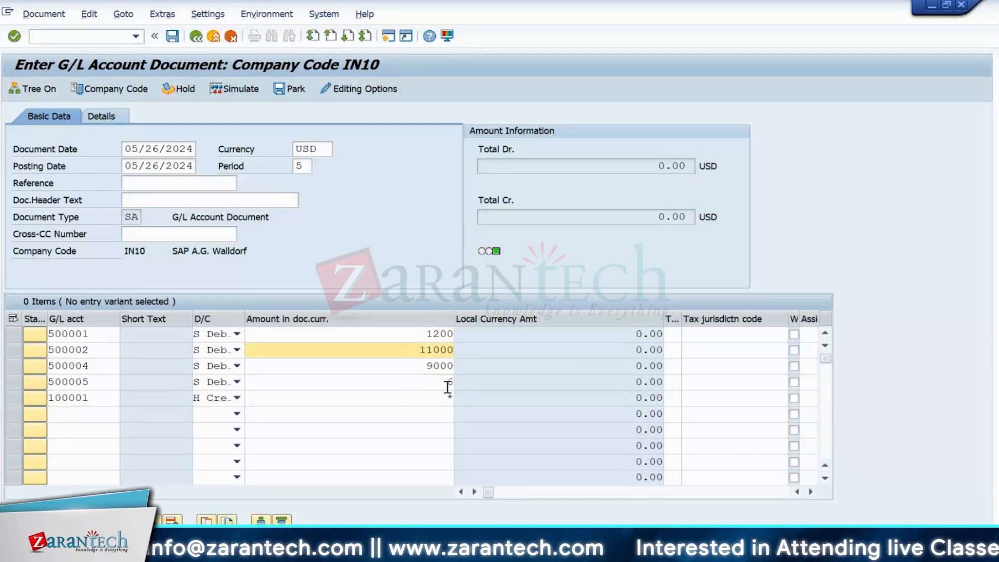
pyautogui.press('BackSpace')
pyautogui.click(447, 365)
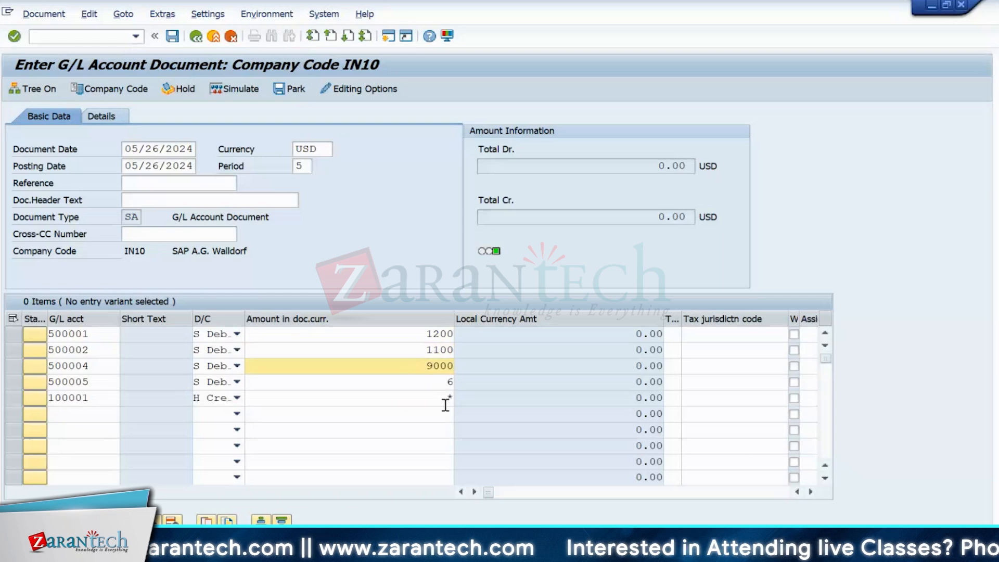
pyautogui.press('Delete')
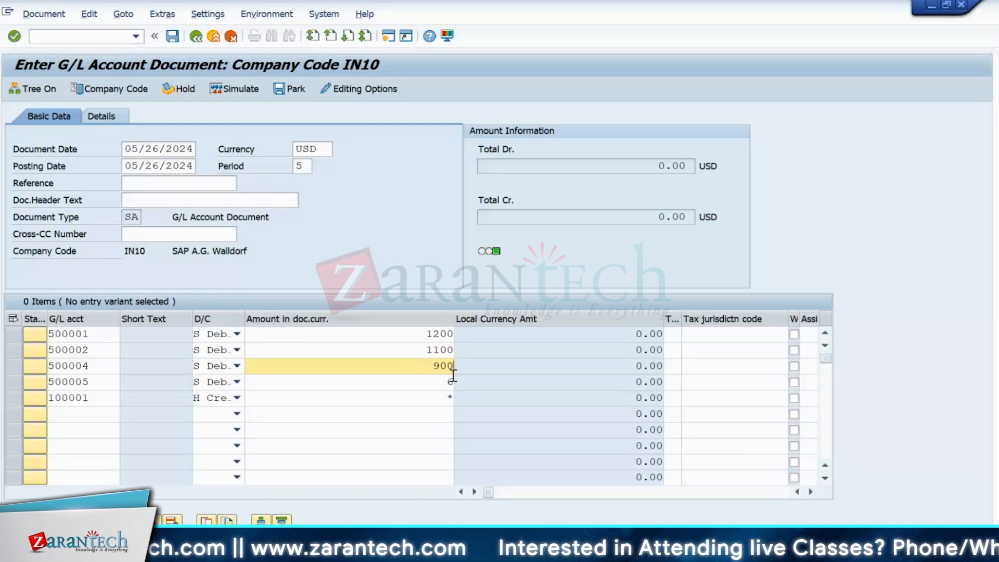
pyautogui.click(444, 383)
pyautogui.write('600')
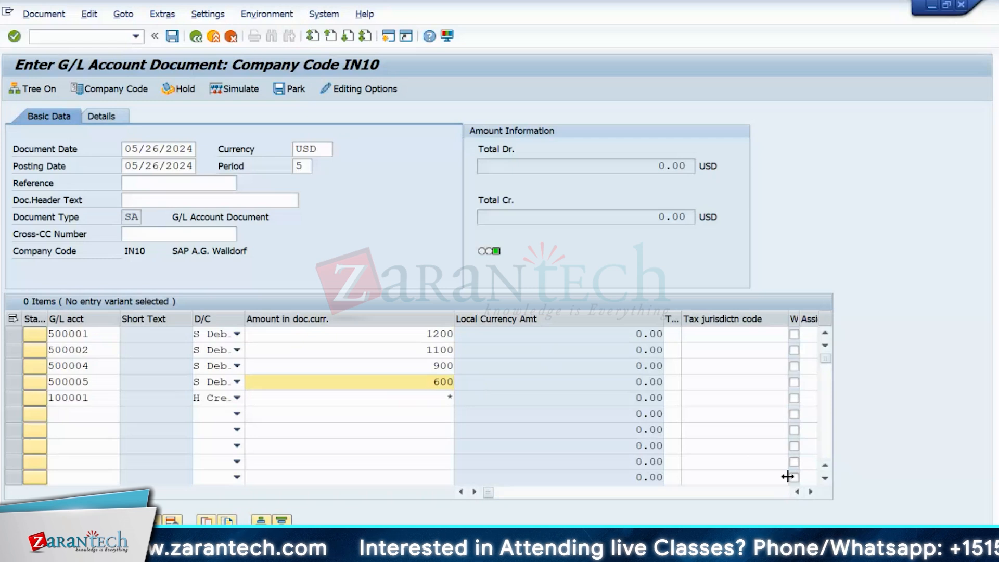
pyautogui.hscroll(5, 786, 472)
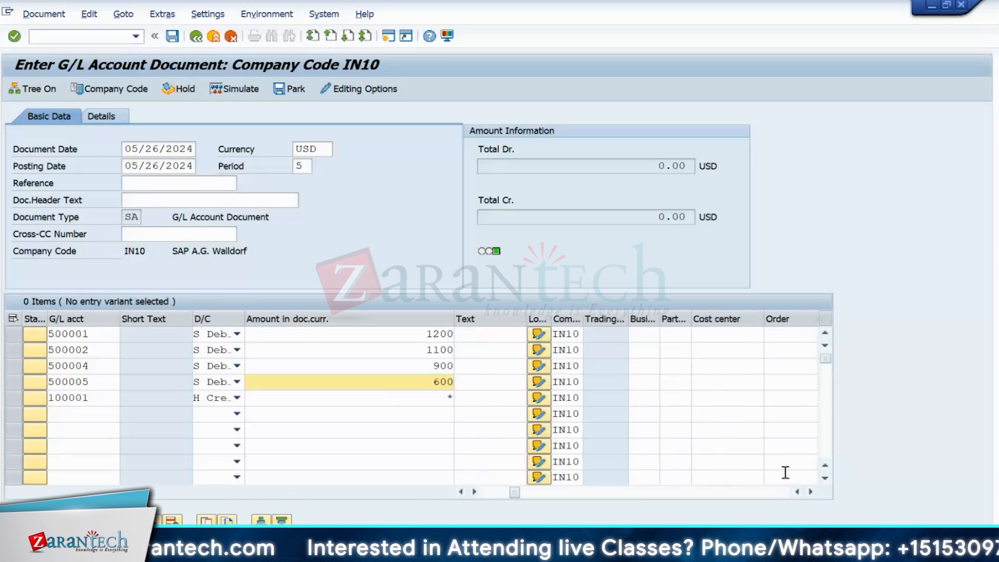
# - Assign cost center IN10ADMIN to expense lines 1–4
pyautogui.click(723, 335)
pyautogui.write('IN10fi')
pyautogui.press('BackSpace')
pyautogui.press('BackSpace')
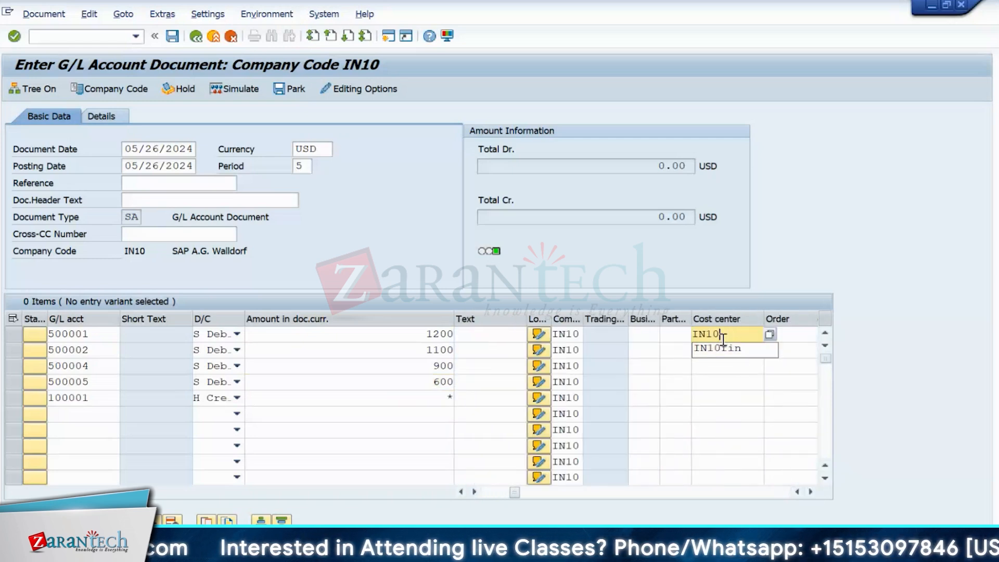
pyautogui.write('ADMIN')
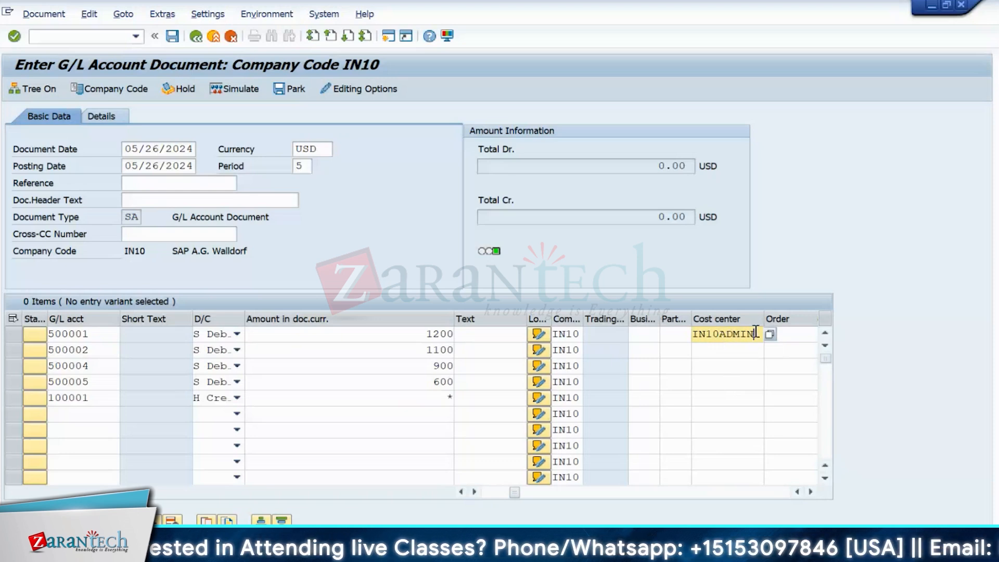
pyautogui.moveTo(755, 333); pyautogui.dragTo(669, 330)
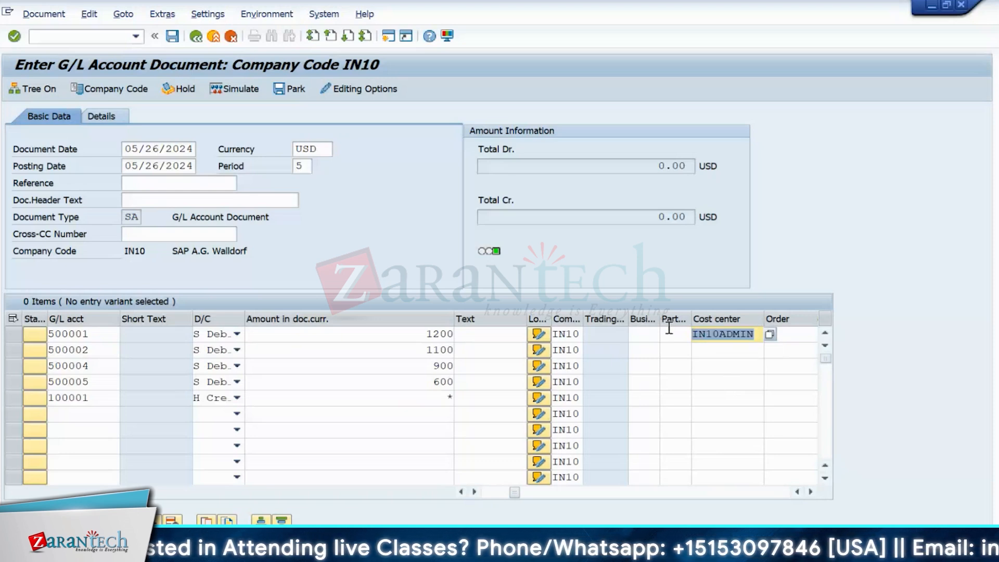
pyautogui.hotkey('ctrl', 'c')
pyautogui.click(715, 350)
pyautogui.hotkey('ctrl', 'v')
pyautogui.click(715, 366)
pyautogui.hotkey('ctrl', 'v')
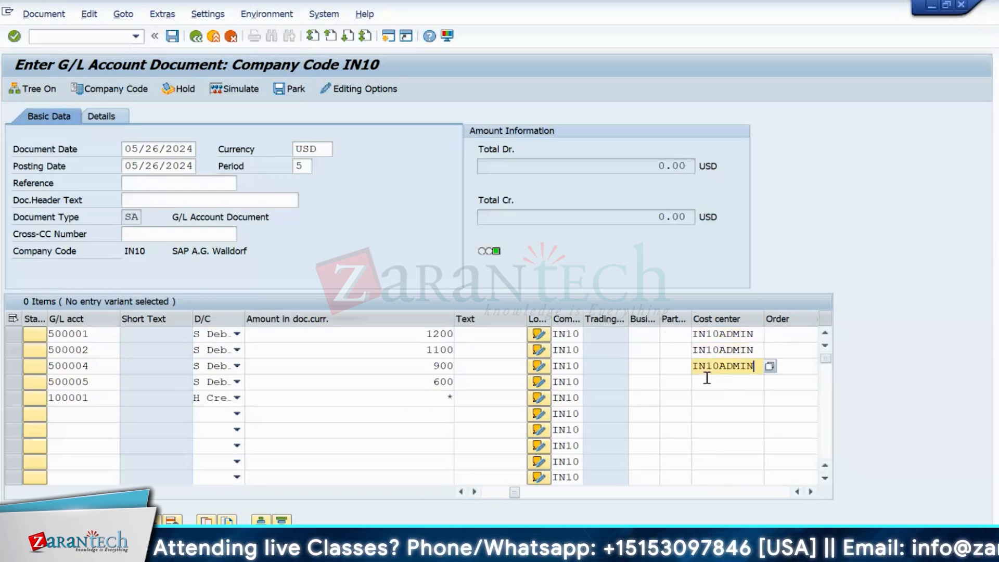
pyautogui.click(711, 381)
pyautogui.hotkey('ctrl', 'v')
# - Validate the lines, accept value date 05/23/2024, and post the balanced 3,800.00 document
pyautogui.press('Return')
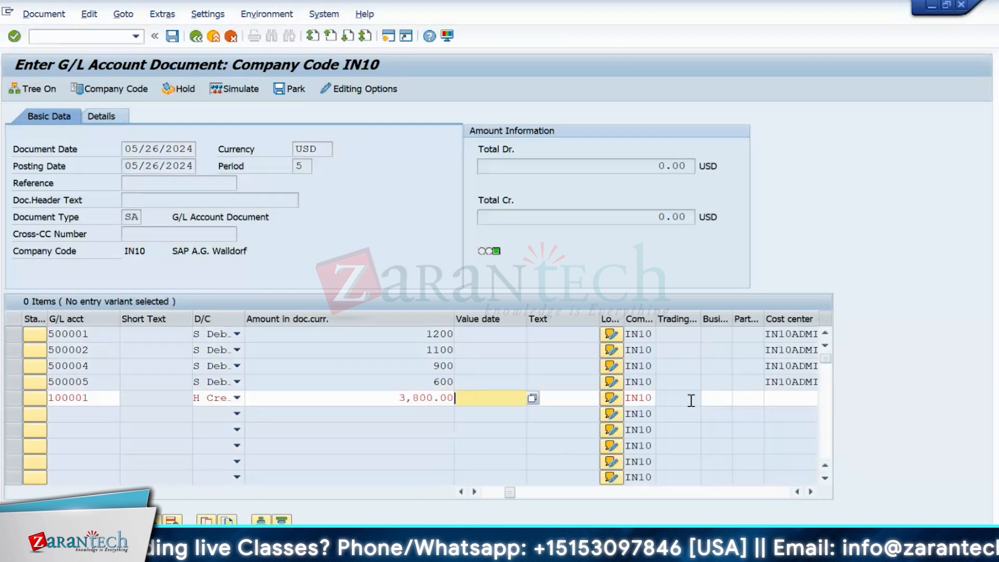
pyautogui.write('0')
pyautogui.press('Down')
pyautogui.press('Return')
pyautogui.press('Return')
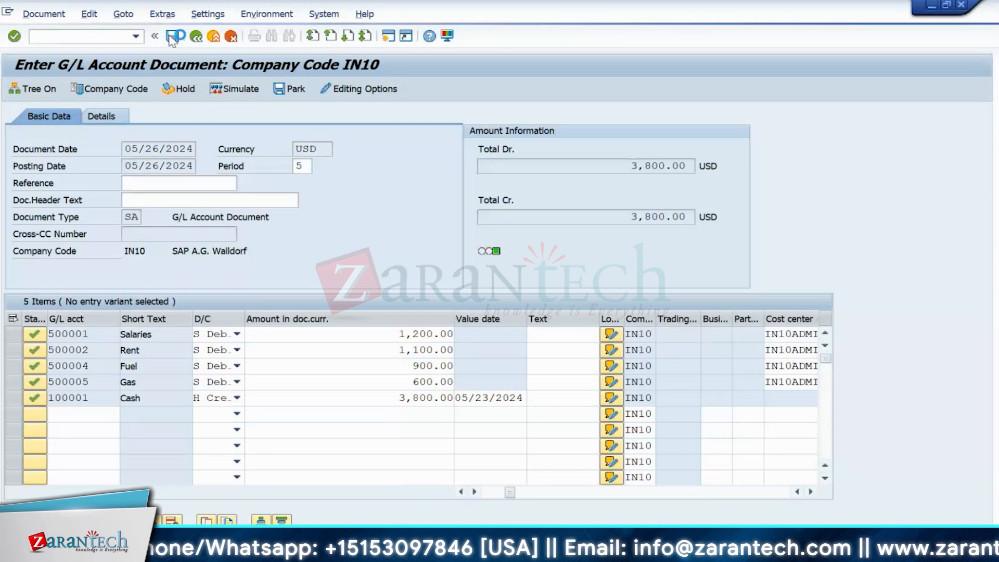
pyautogui.click(171, 37)
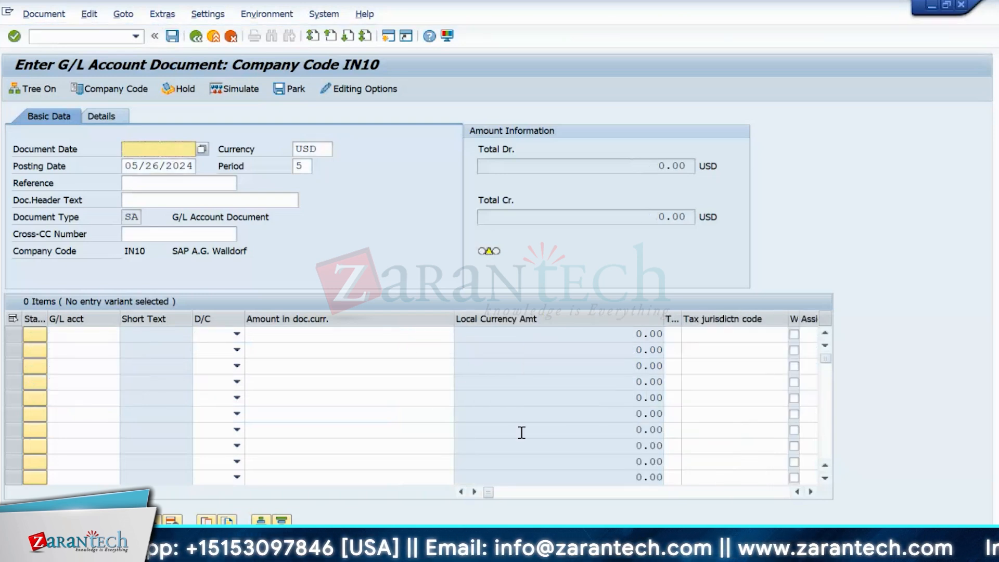
# - Leave the assessment cycle window for Easy Access and launch report S_ALR_87013611
pyautogui.moveTo(675, 551)
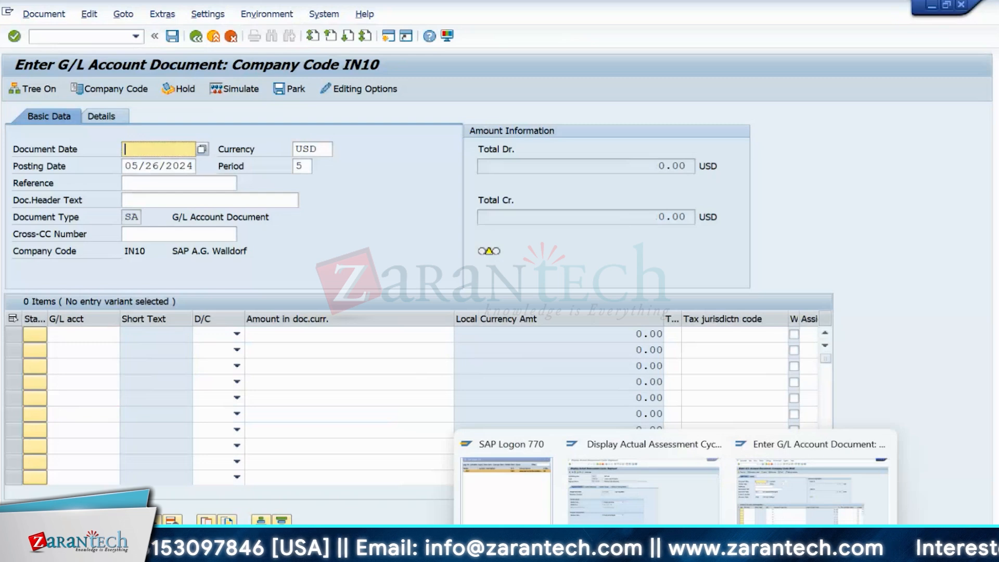
pyautogui.click(644, 484)
pyautogui.click(196, 37)
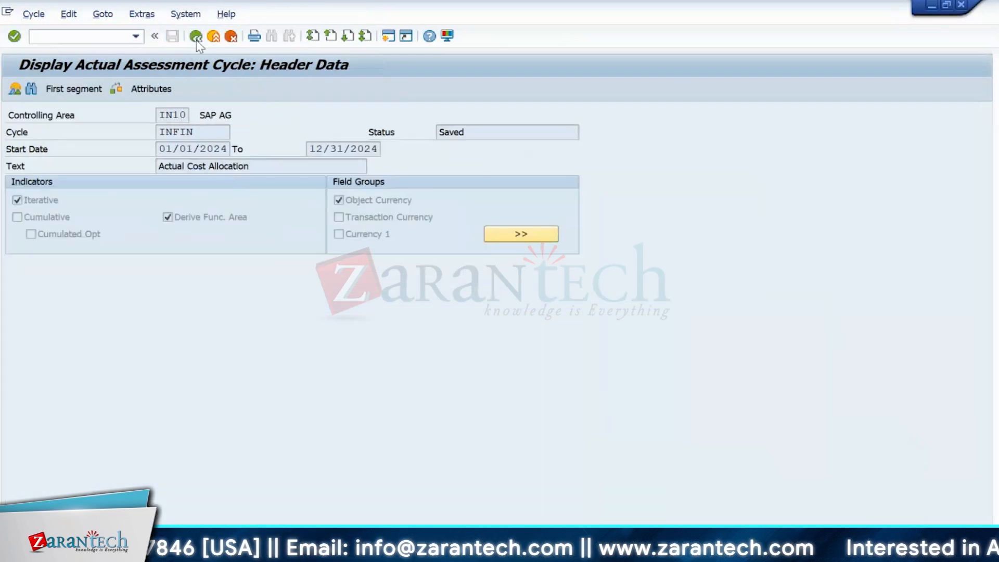
pyautogui.click(196, 36)
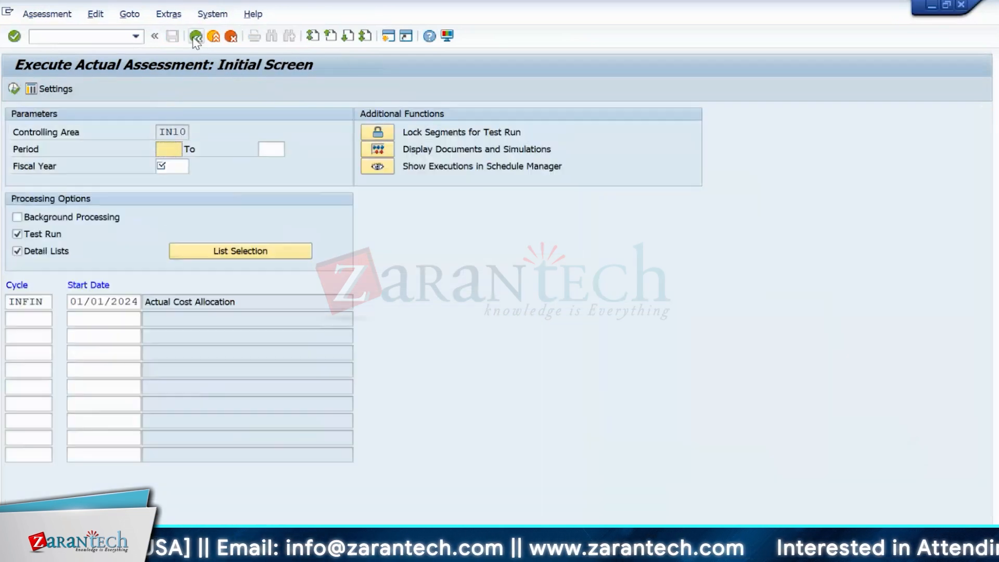
pyautogui.click(196, 36)
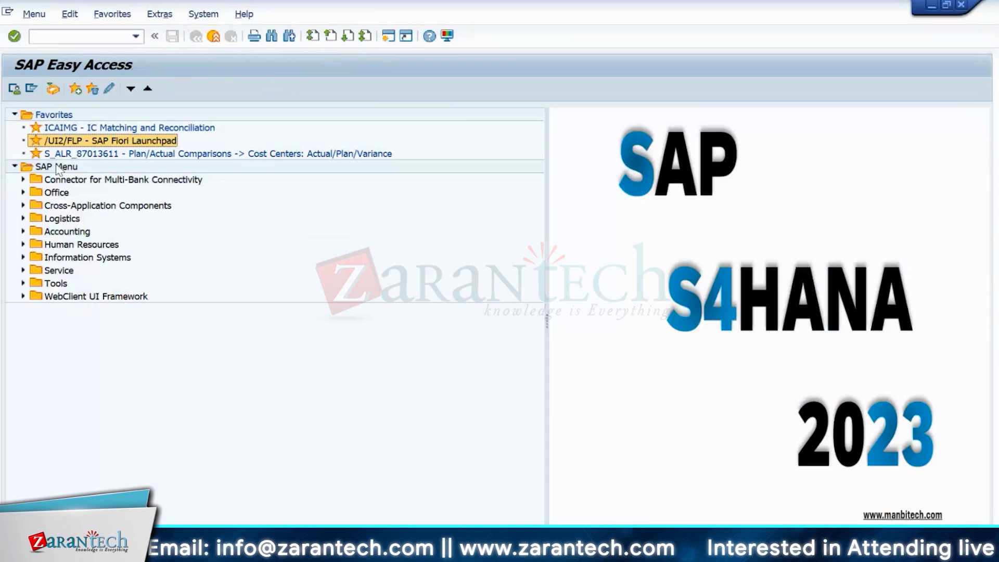
pyautogui.doubleClick(62, 153)
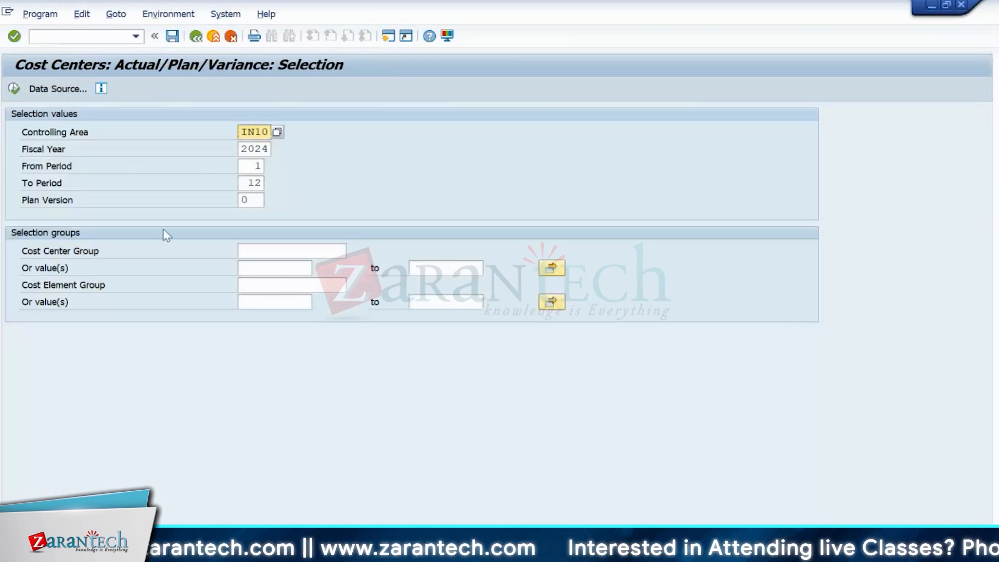
# - Run the variance report and inspect IN10FIN Finance's allocation credit and over/underabsorption amounts
pyautogui.click(16, 90)
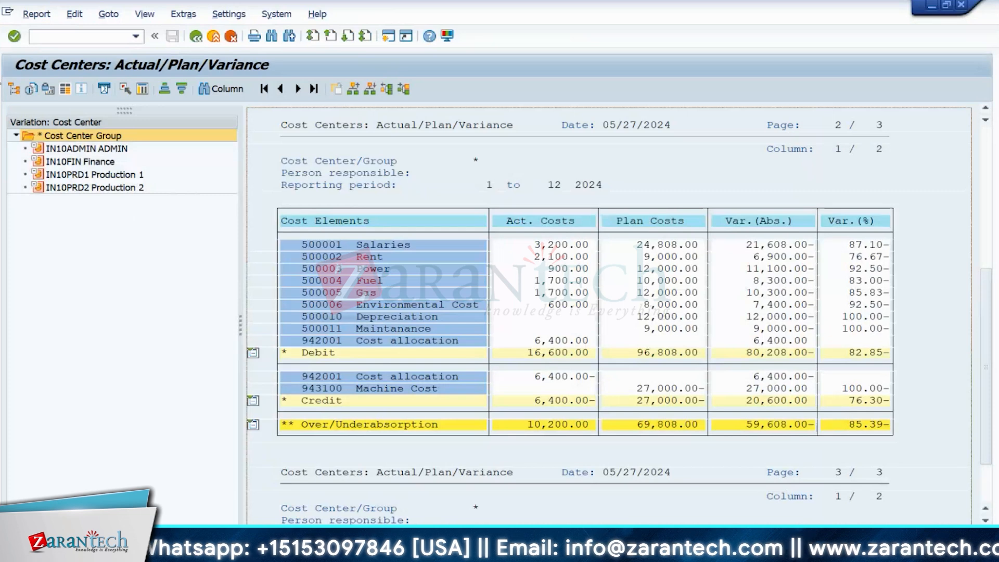
pyautogui.click(95, 165)
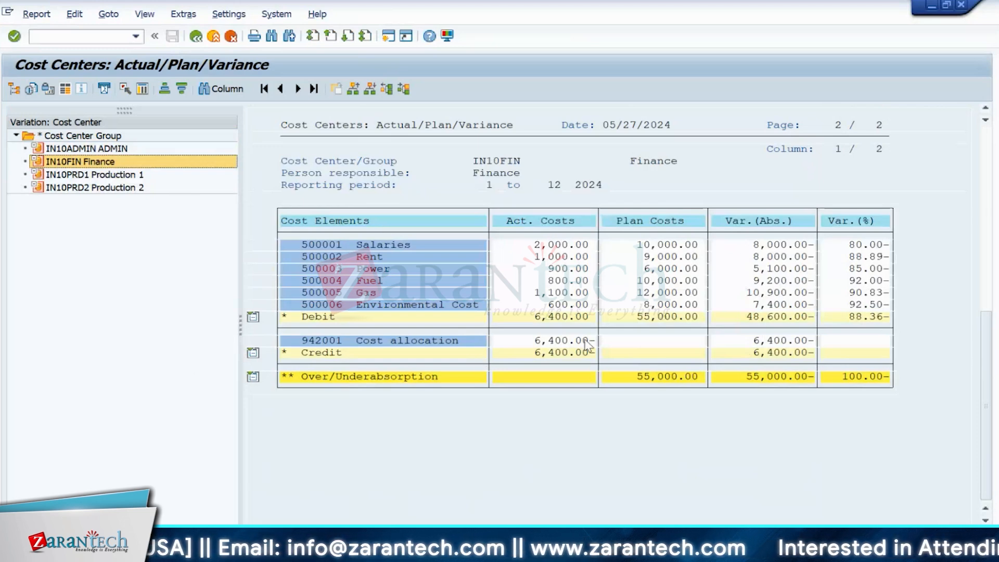
pyautogui.click(524, 343)
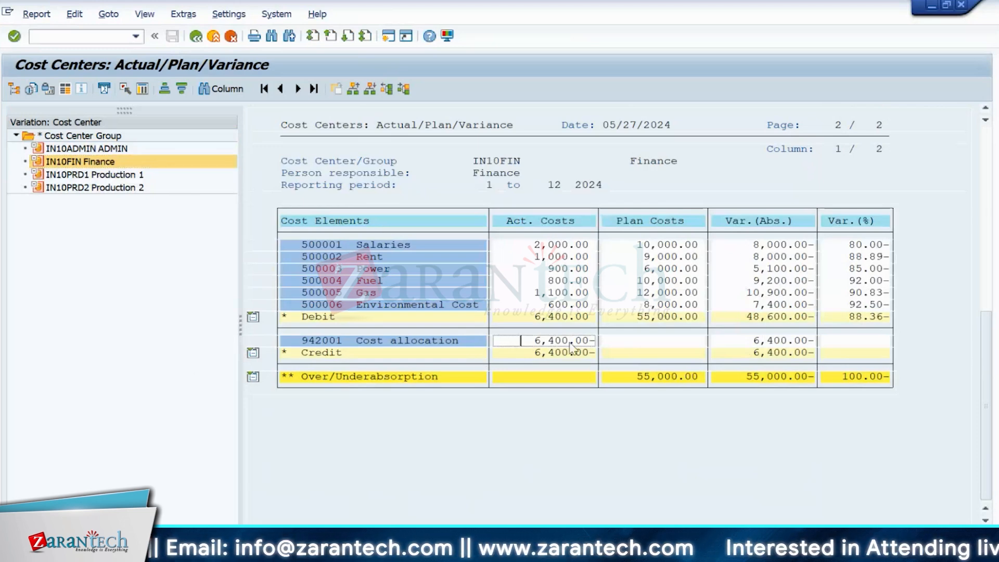
pyautogui.click(530, 379)
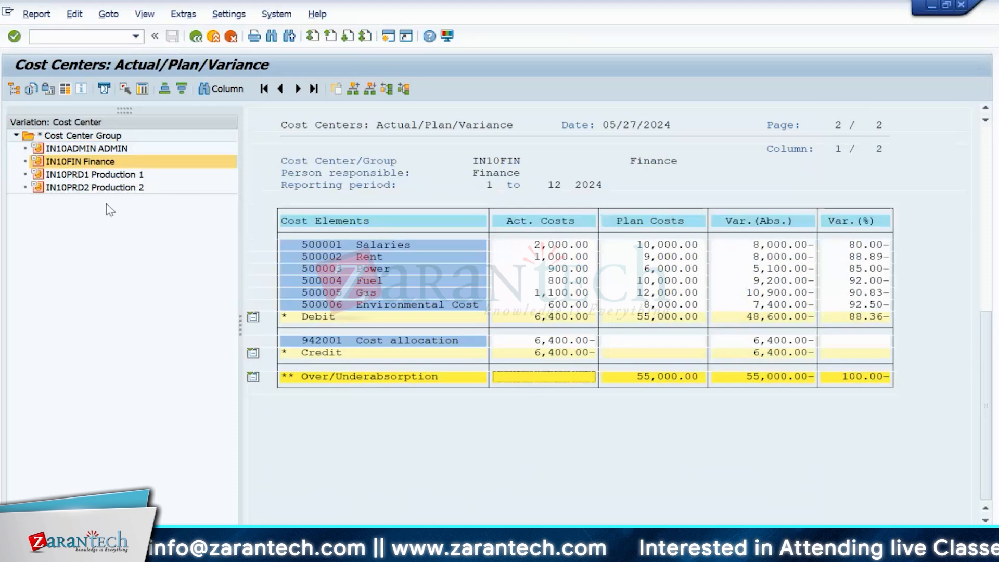
# - Review the IN10ADMIN, IN10PRD1 and IN10PRD2 cost center actual/plan/variance figures
pyautogui.click(83, 150)
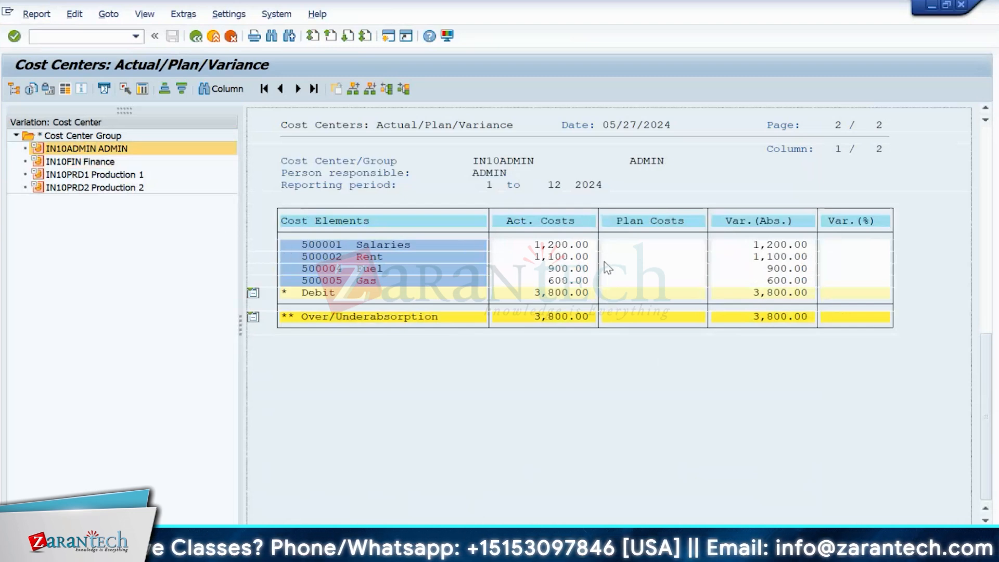
pyautogui.click(111, 176)
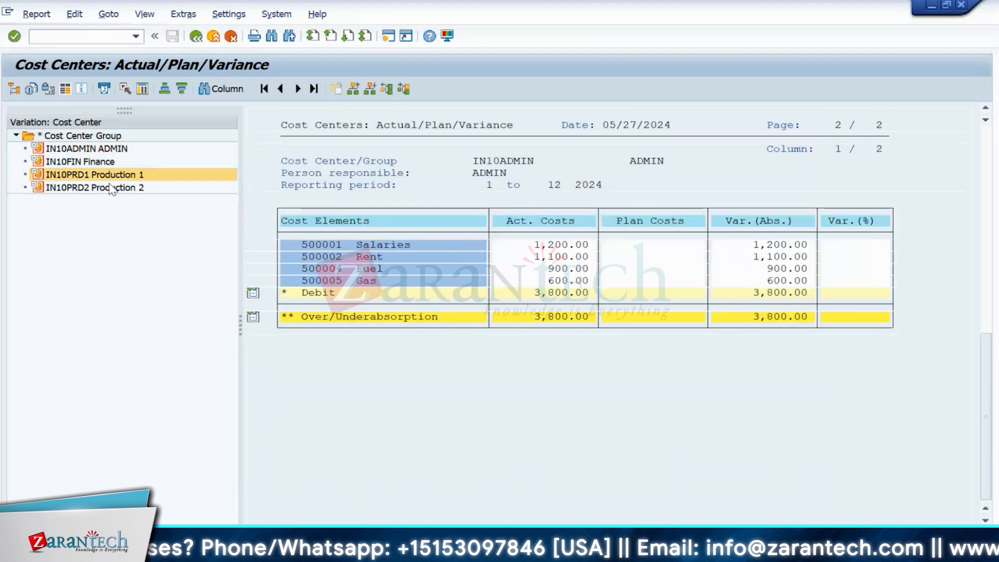
pyautogui.click(112, 187)
pyautogui.click(94, 175)
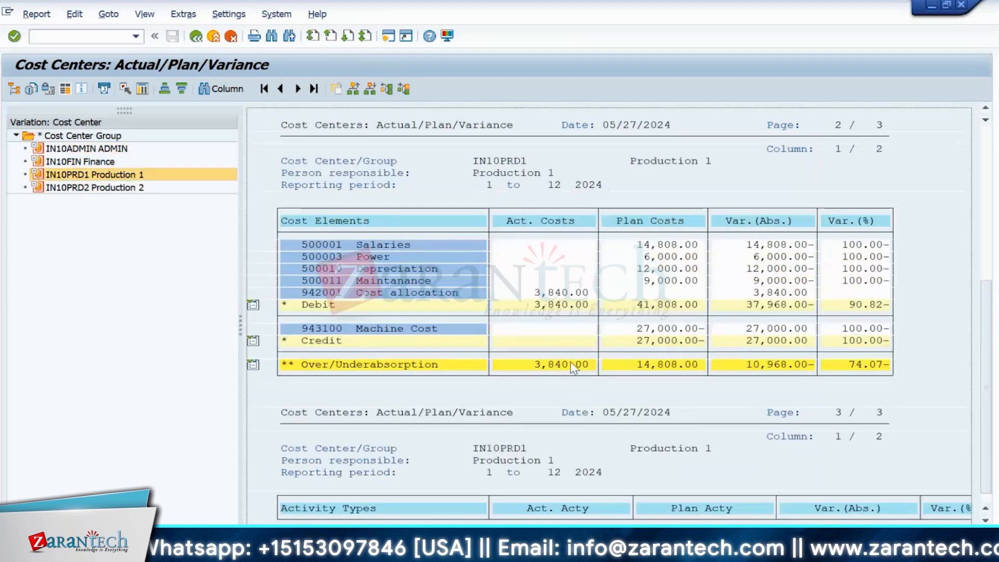
# - In Manage Allocations, edit cycle INFIN1 and open segment FIN100's details
pyautogui.moveTo(641, 546)
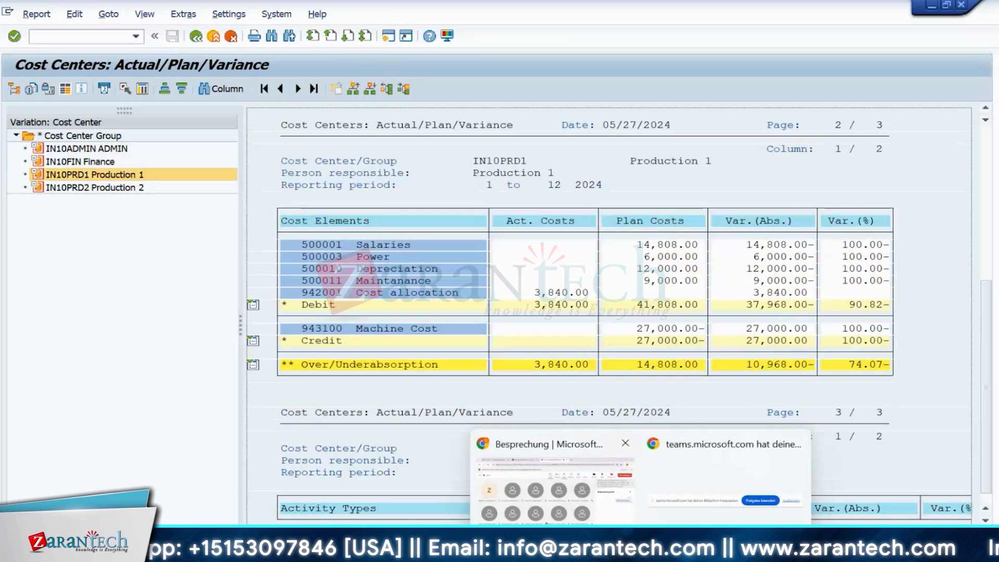
pyautogui.moveTo(502, 547)
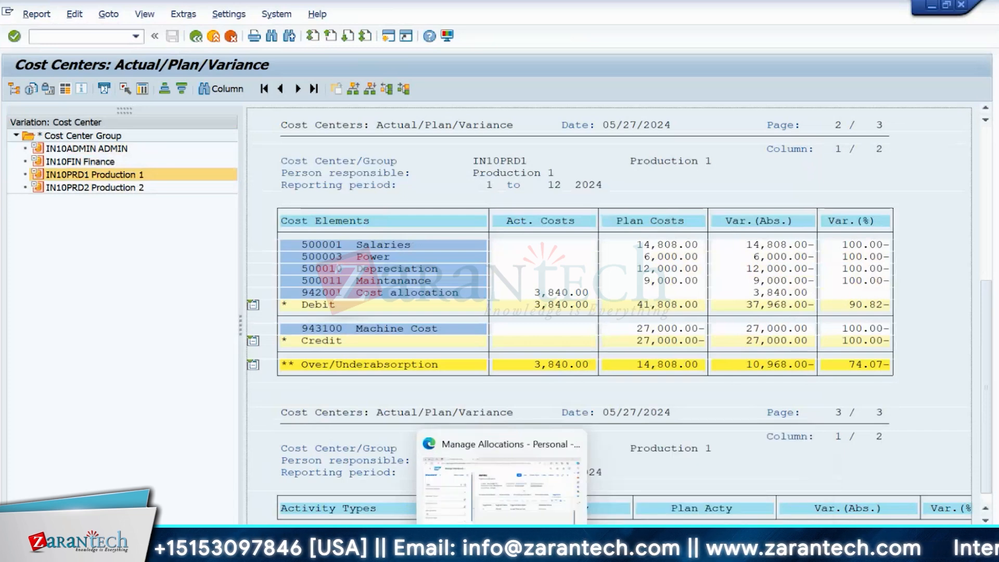
pyautogui.click(501, 518)
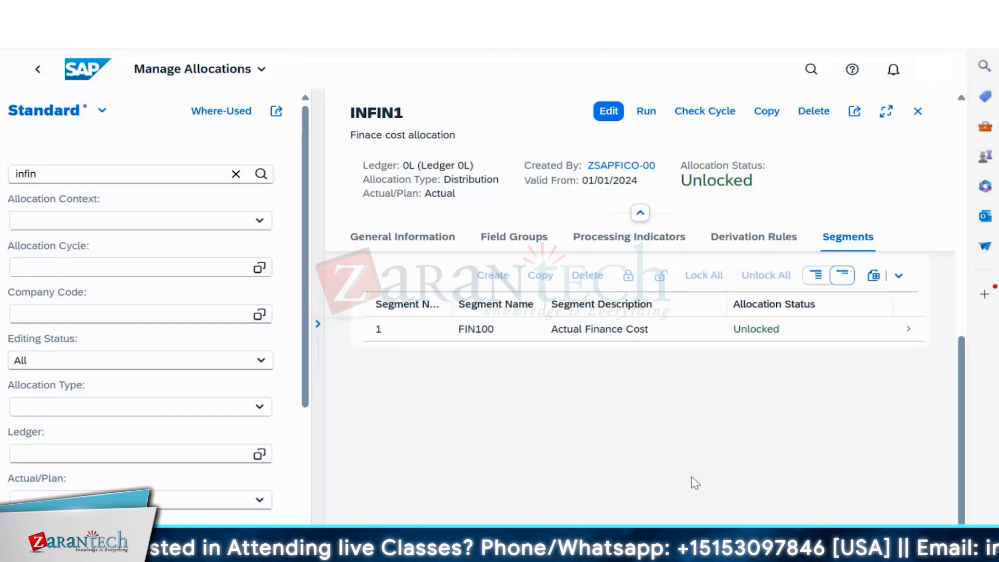
pyautogui.click(406, 313)
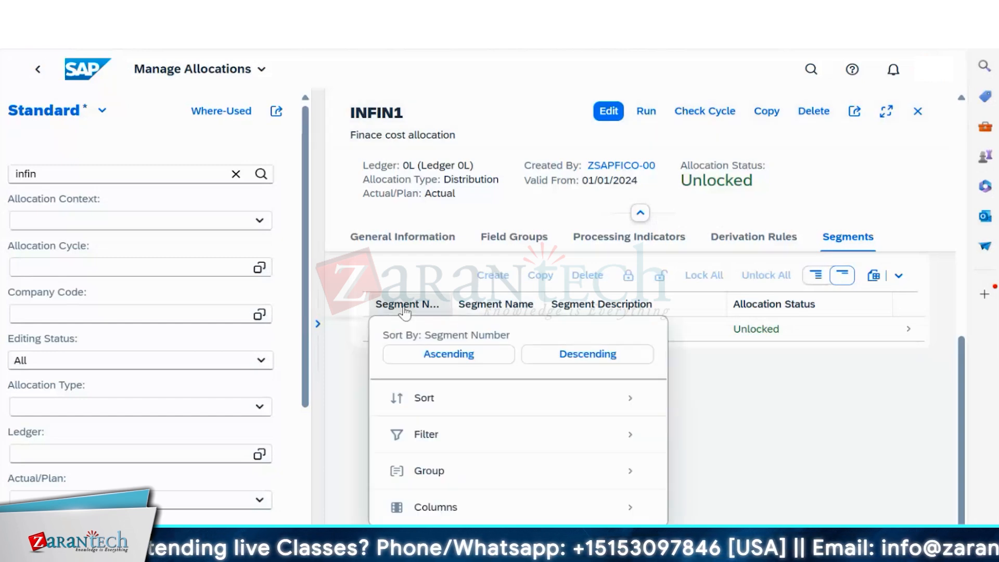
pyautogui.click(757, 408)
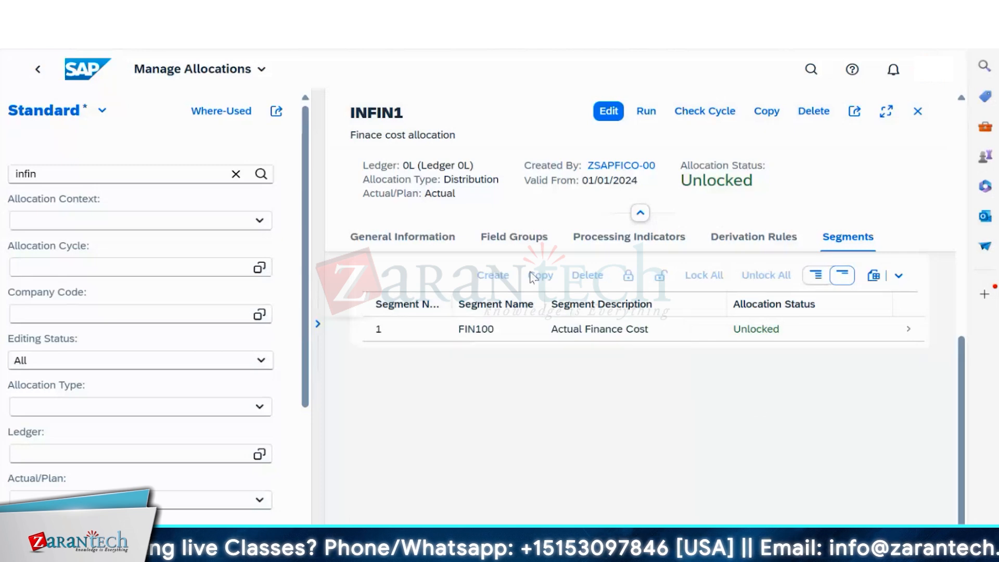
pyautogui.click(609, 111)
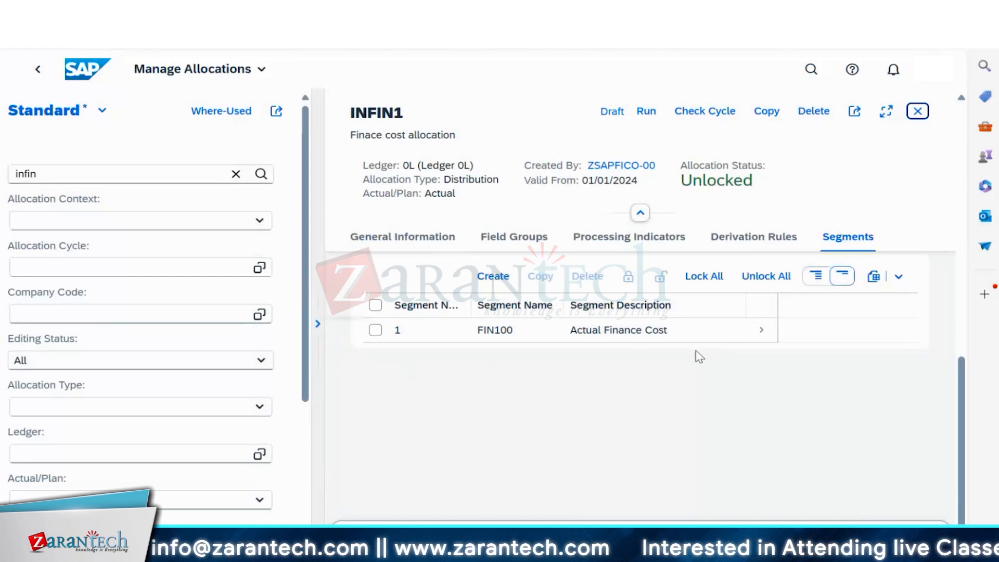
pyautogui.click(523, 335)
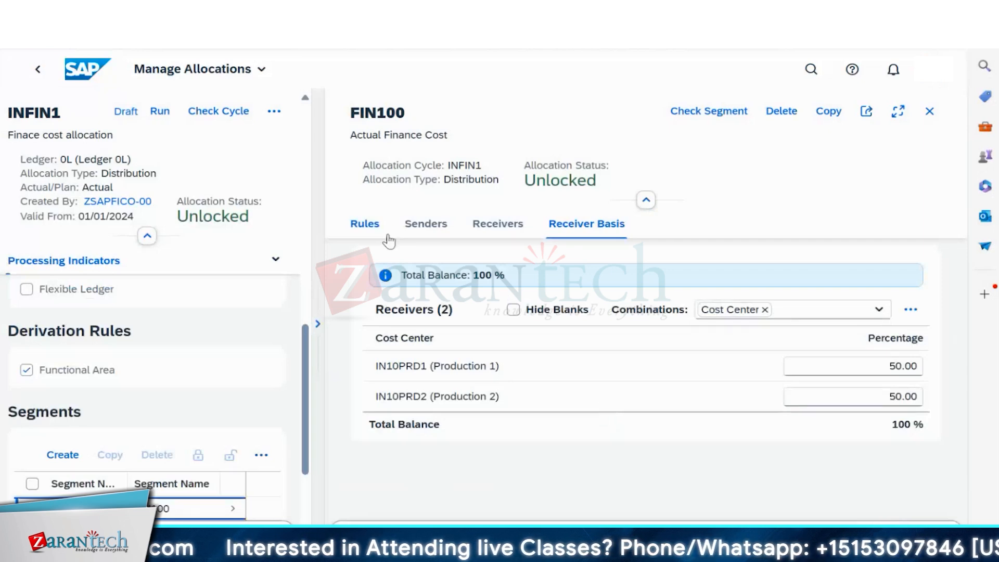
# - Replace FIN100's sender cost center IN10FIN with IN10ADMIN, save, and run cycle INFIN1
pyautogui.click(404, 229)
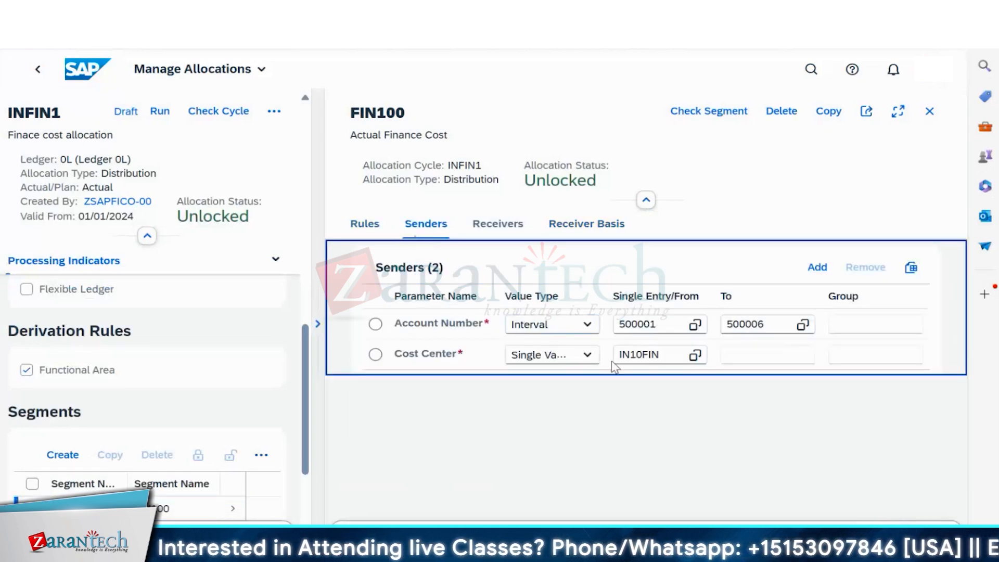
pyautogui.click(665, 353)
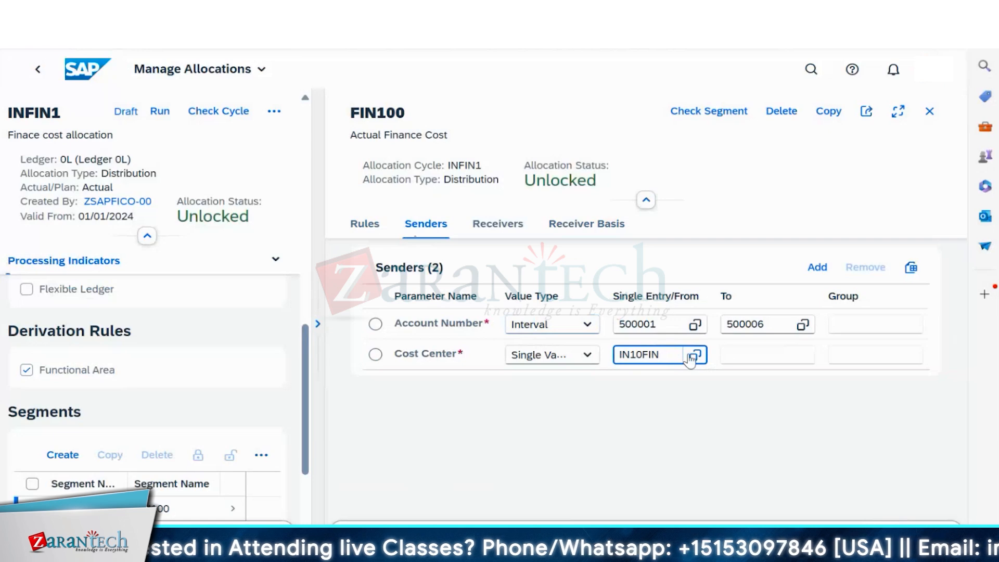
pyautogui.click(694, 355)
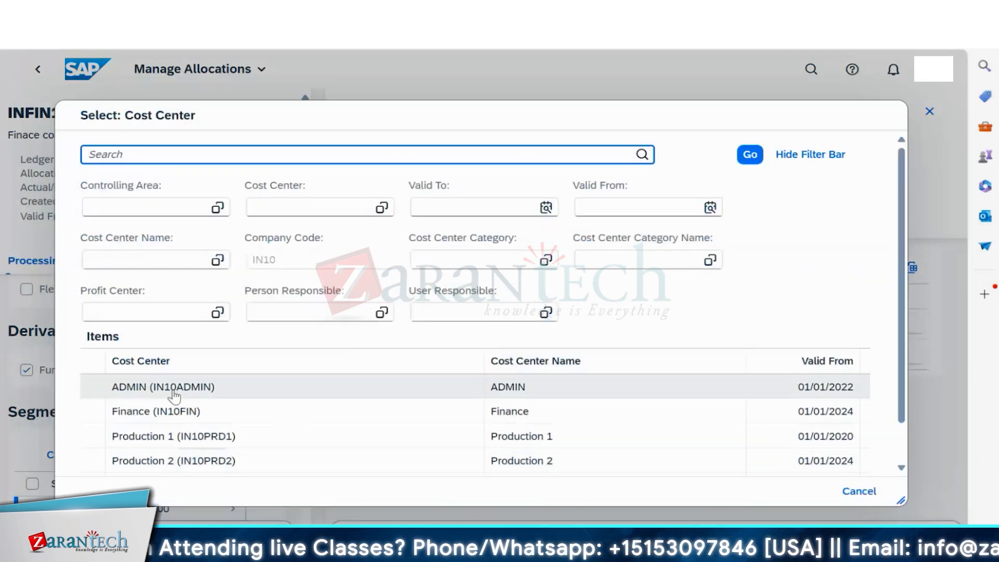
pyautogui.click(174, 391)
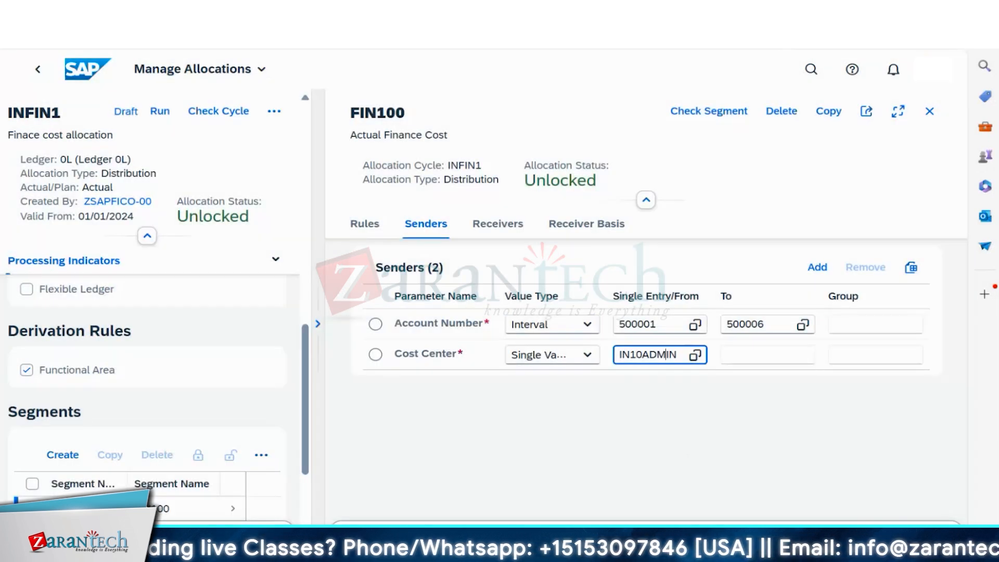
pyautogui.click(918, 538)
pyautogui.hotkey('ctrl', 's')
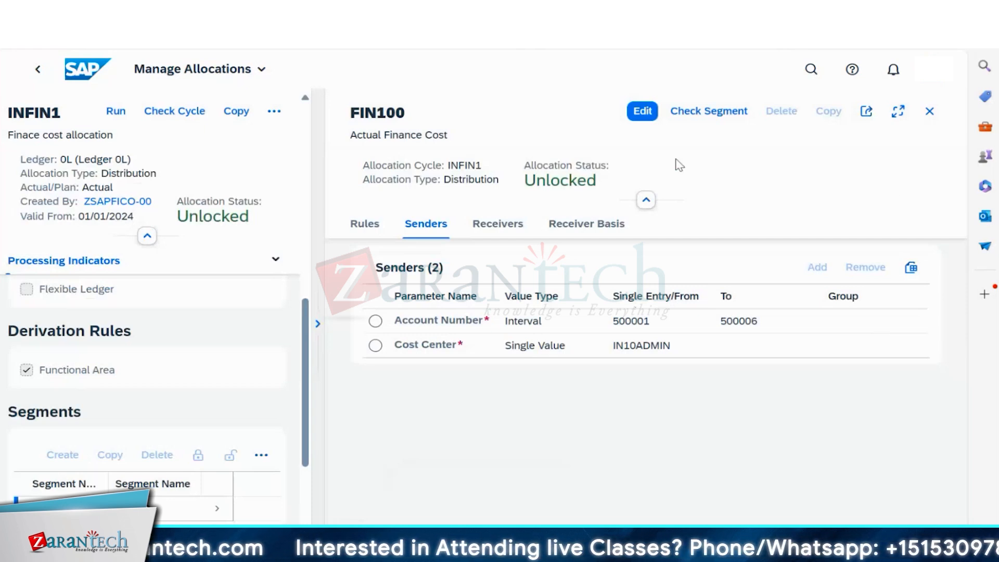
pyautogui.click(116, 113)
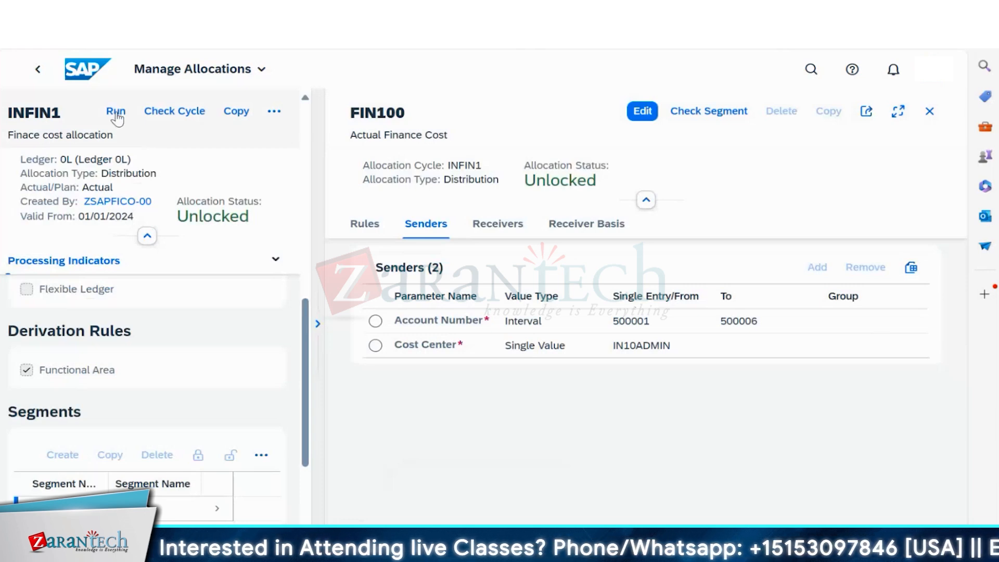
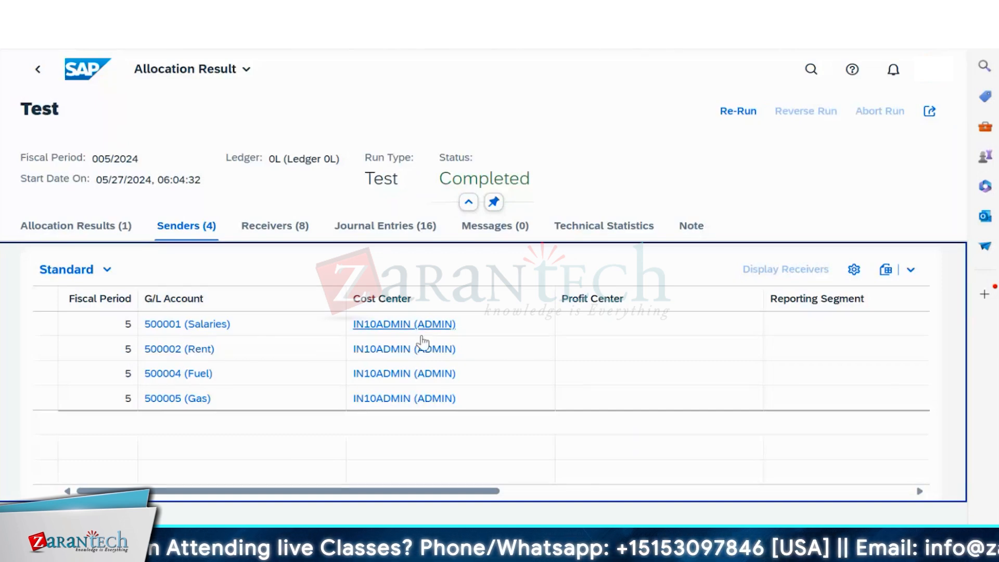
# - Check the test run's receiver cost centers in the Receivers table
pyautogui.click(269, 229)
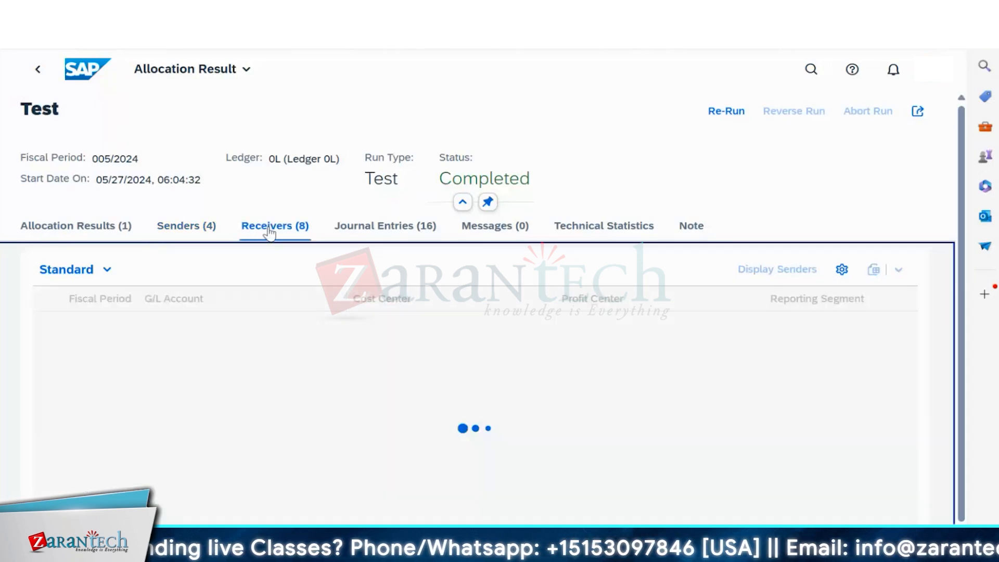
pyautogui.scroll(-1, 224, 375)
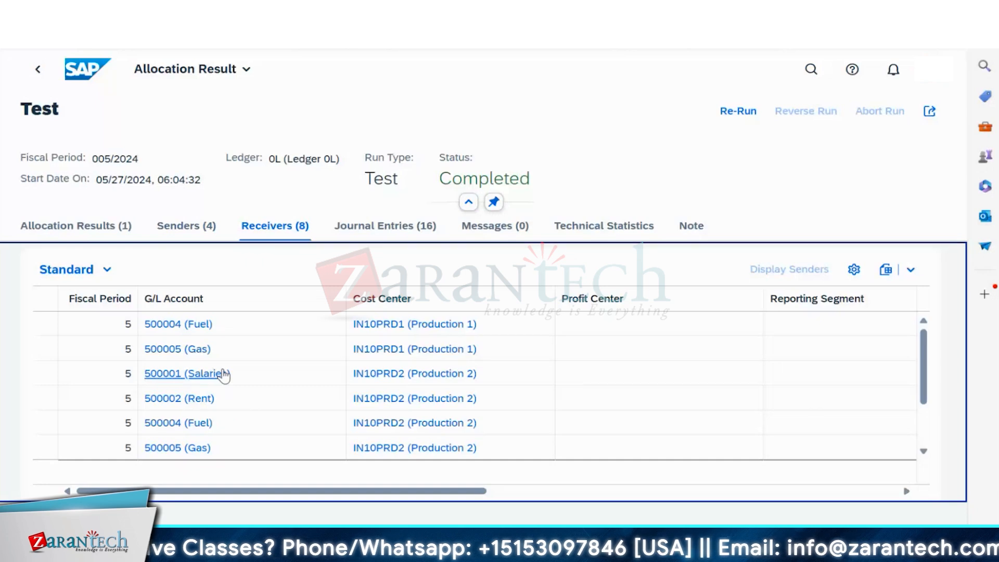
pyautogui.scroll(1, 224, 375)
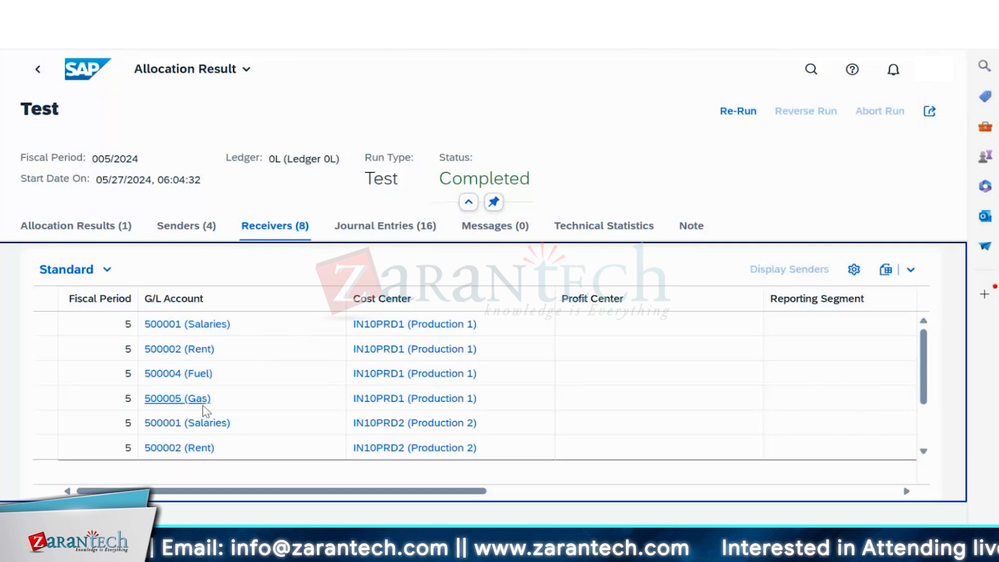
pyautogui.scroll(-2, 197, 411)
pyautogui.scroll(2, 198, 411)
pyautogui.scroll(-2, 197, 401)
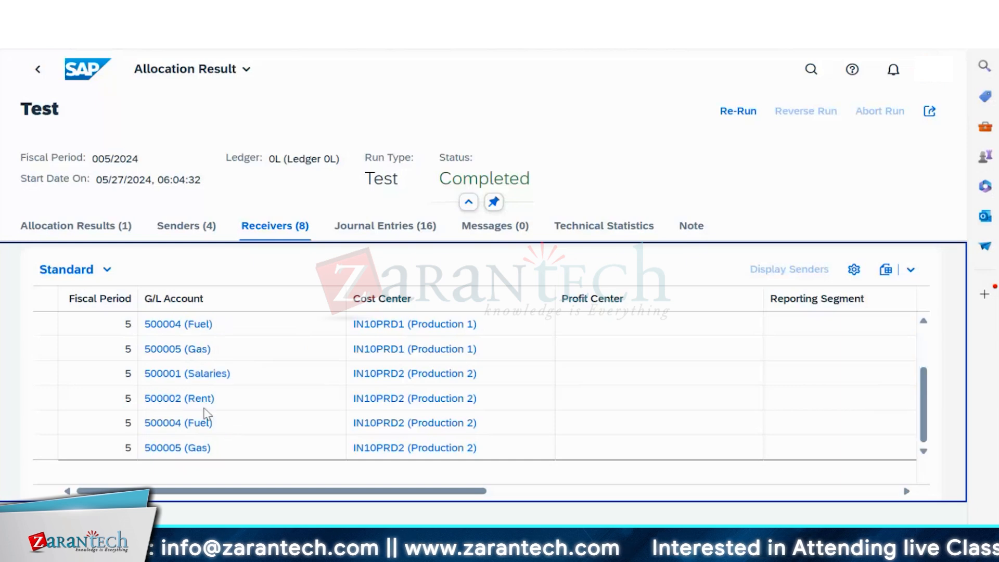
pyautogui.scroll(2, 281, 377)
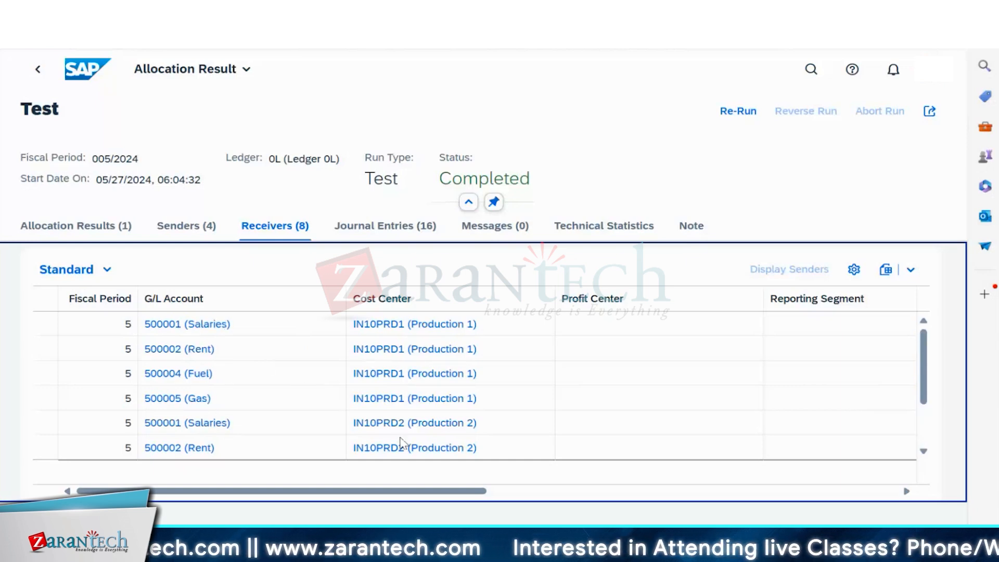
pyautogui.scroll(-2, 408, 442)
# - Review the run's 16 journal entries, then show its technical statistics (processing time 00:00:07)
pyautogui.click(401, 229)
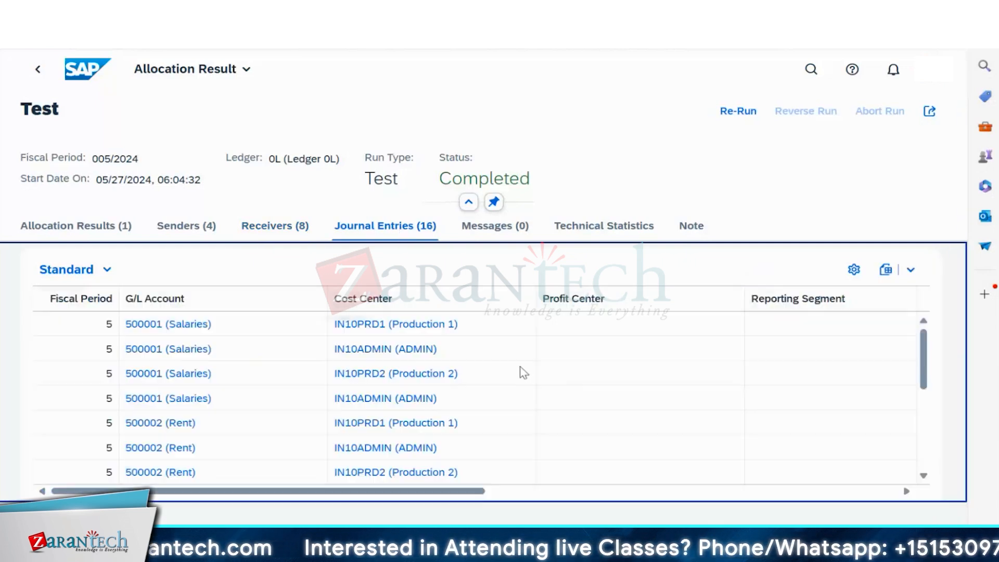
pyautogui.scroll(-3, 260, 401)
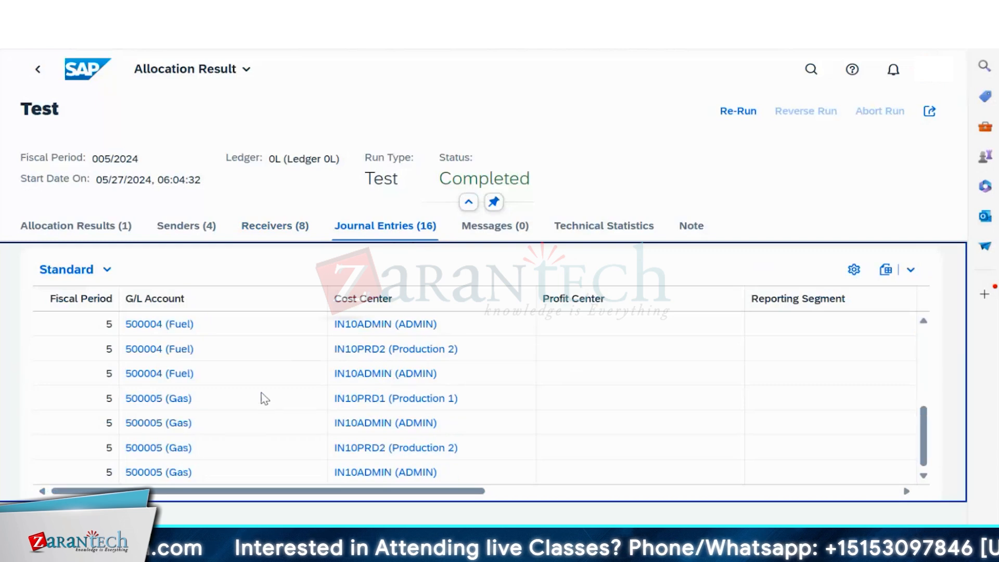
pyautogui.scroll(3, 242, 433)
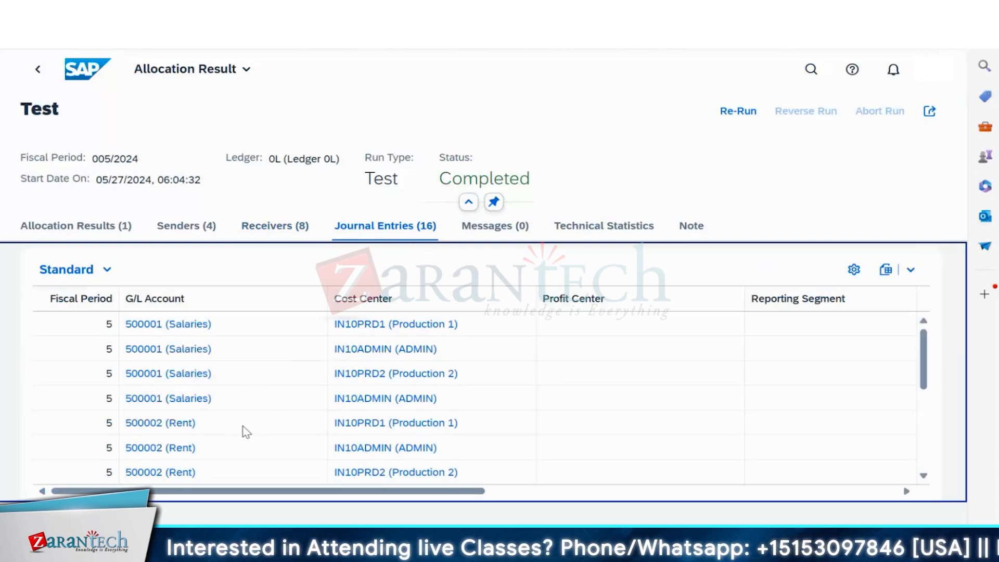
pyautogui.scroll(-3, 247, 430)
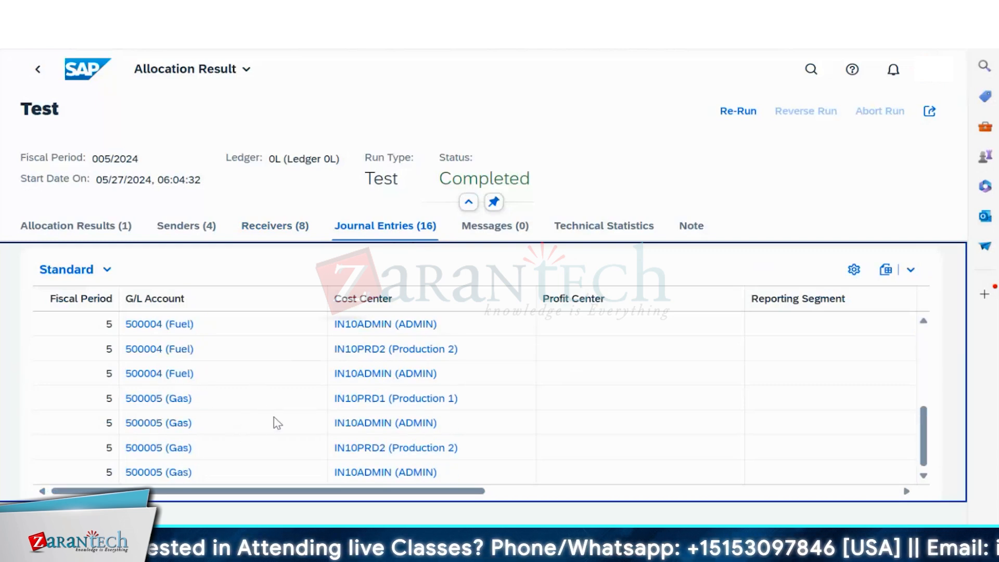
pyautogui.click(587, 229)
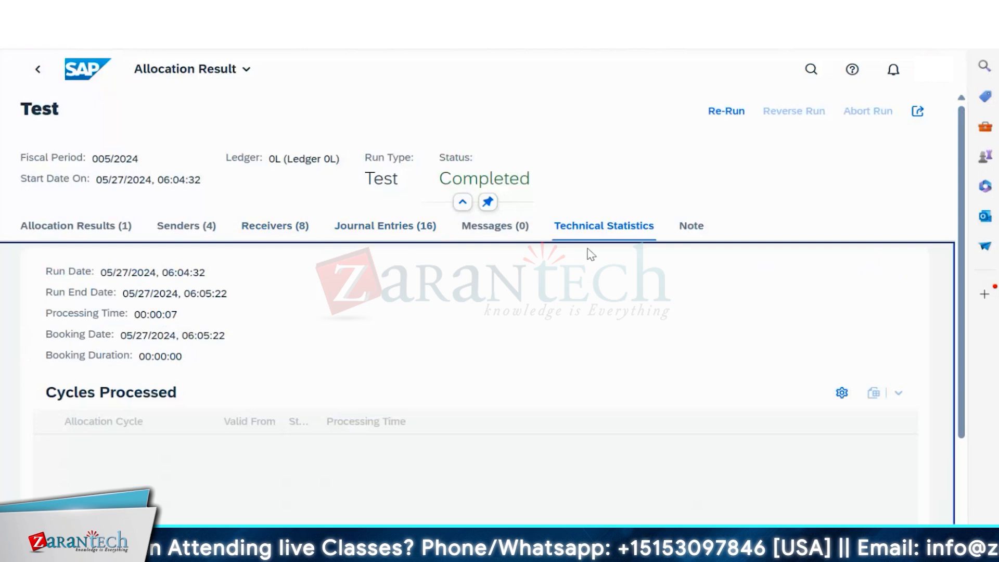
# - Return to the Completed Runs list and re-run the Test allocation for cycle INFIN1
pyautogui.scroll(-3, 552, 281)
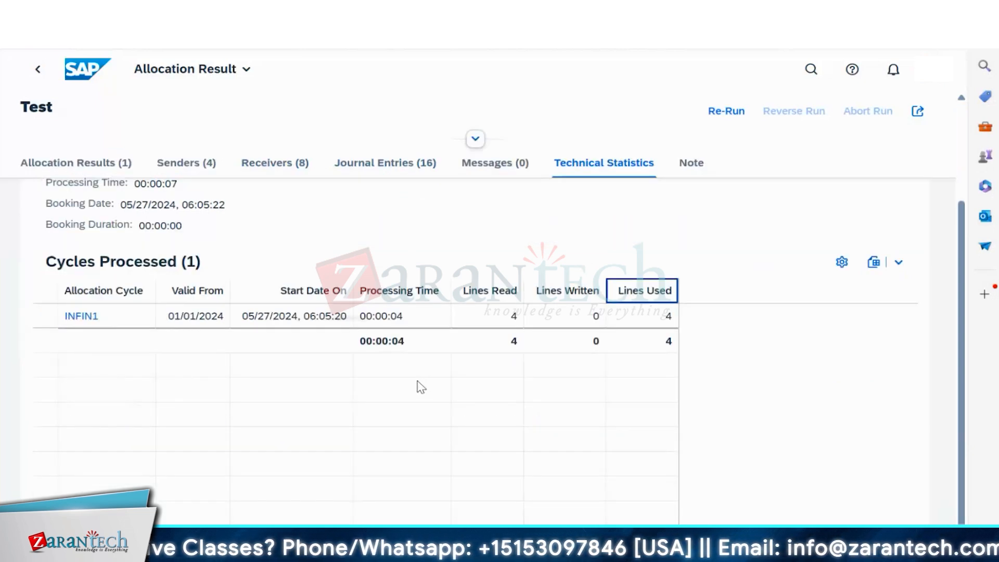
pyautogui.scroll(3, 420, 387)
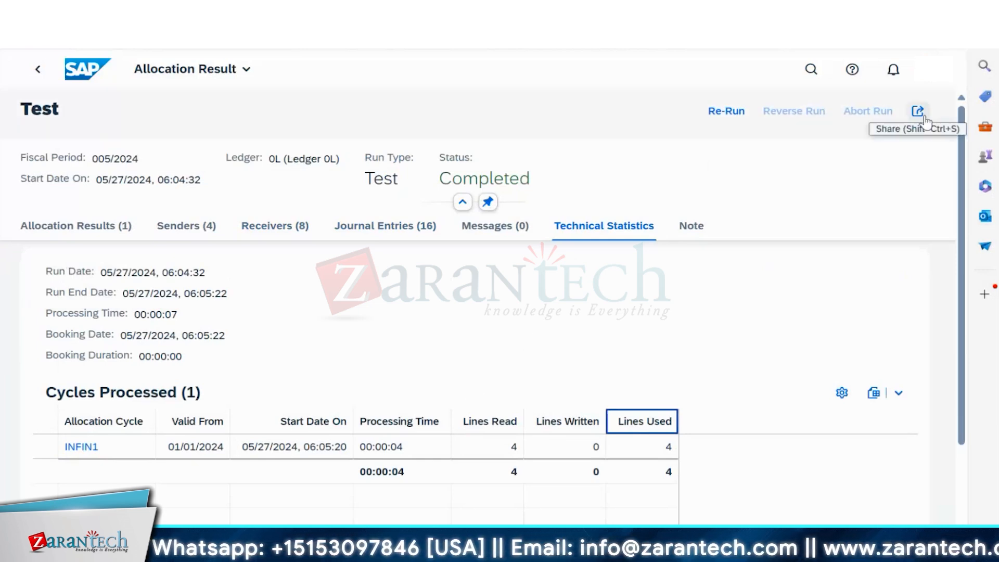
pyautogui.click(47, 68)
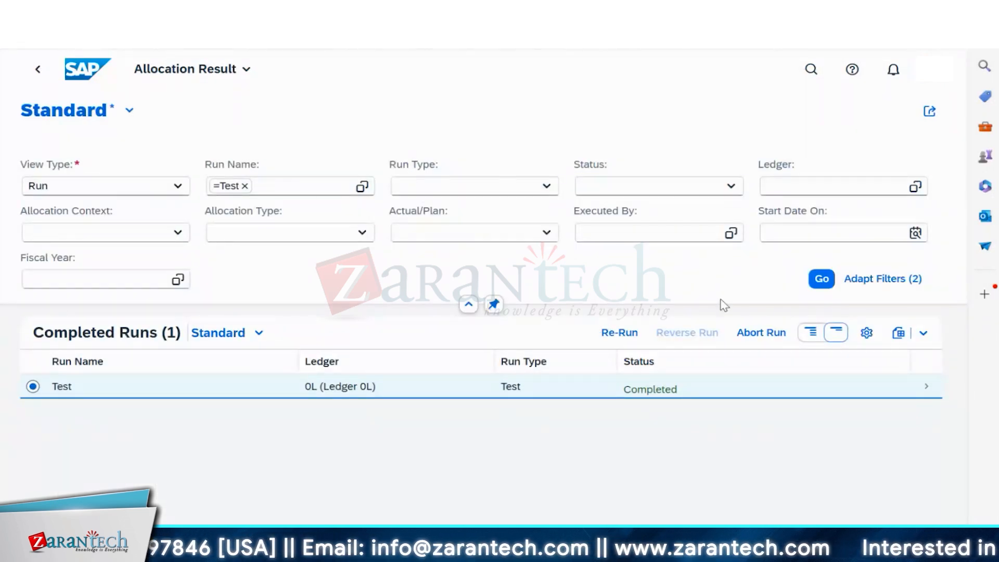
pyautogui.click(641, 334)
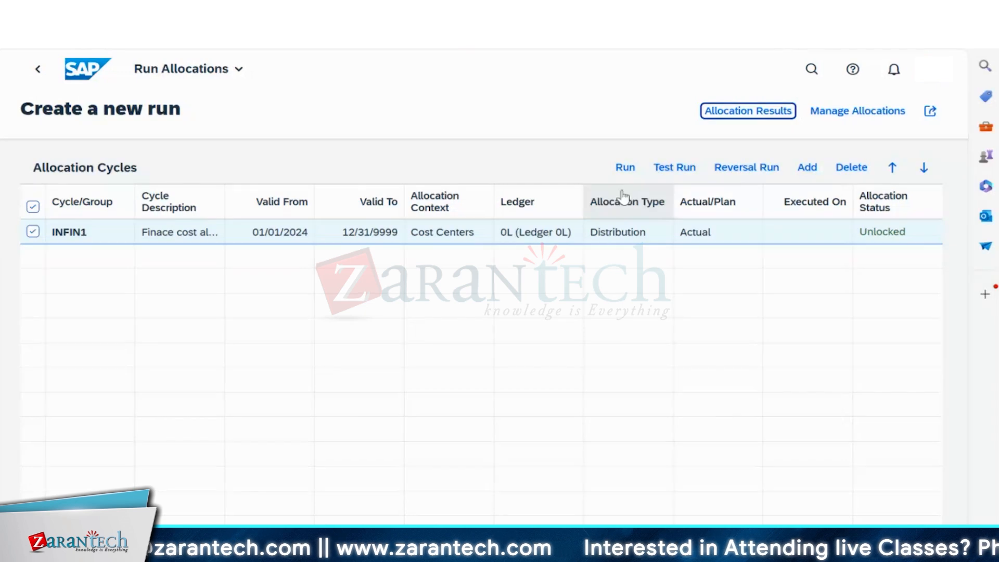
# - Validate and execute a live run of cycle INFIN1 with default parameters, then display its result
pyautogui.click(625, 168)
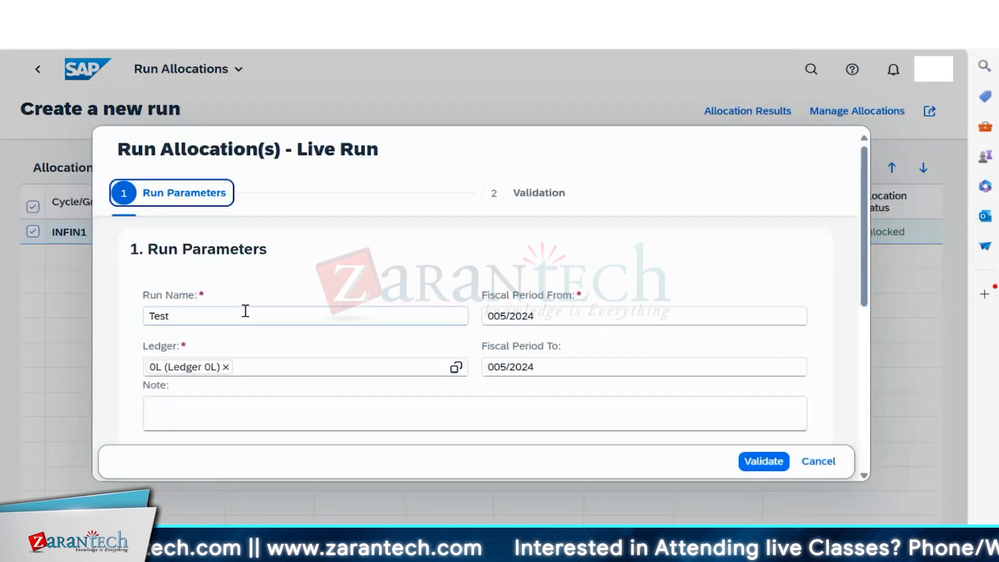
pyautogui.click(747, 470)
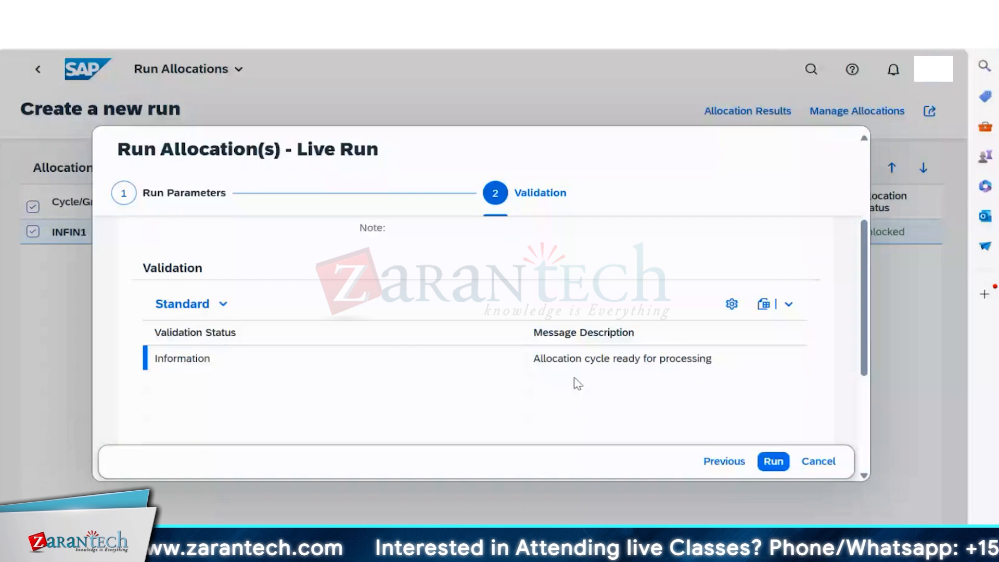
pyautogui.click(775, 460)
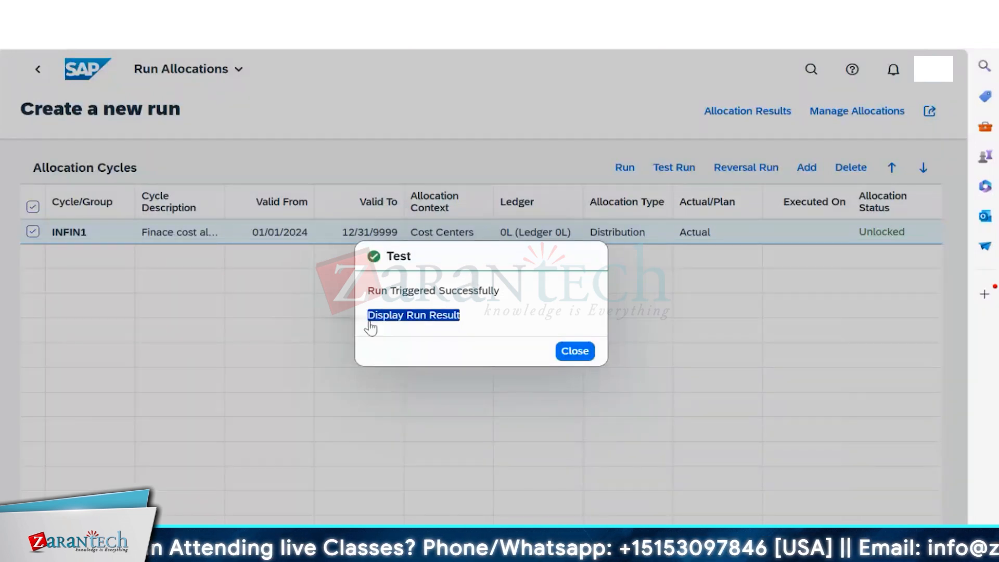
pyautogui.click(416, 319)
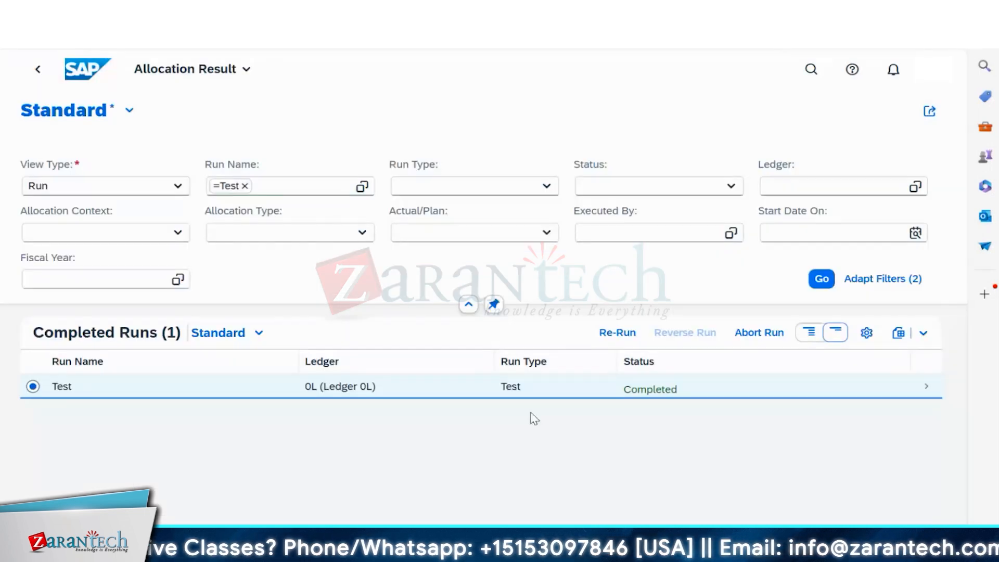
pyautogui.click(203, 391)
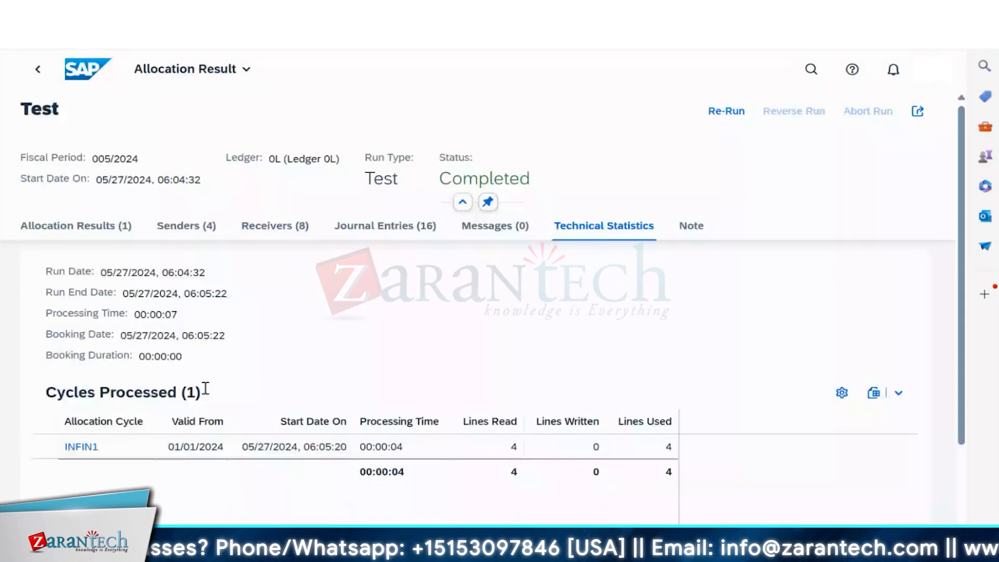
pyautogui.click(82, 238)
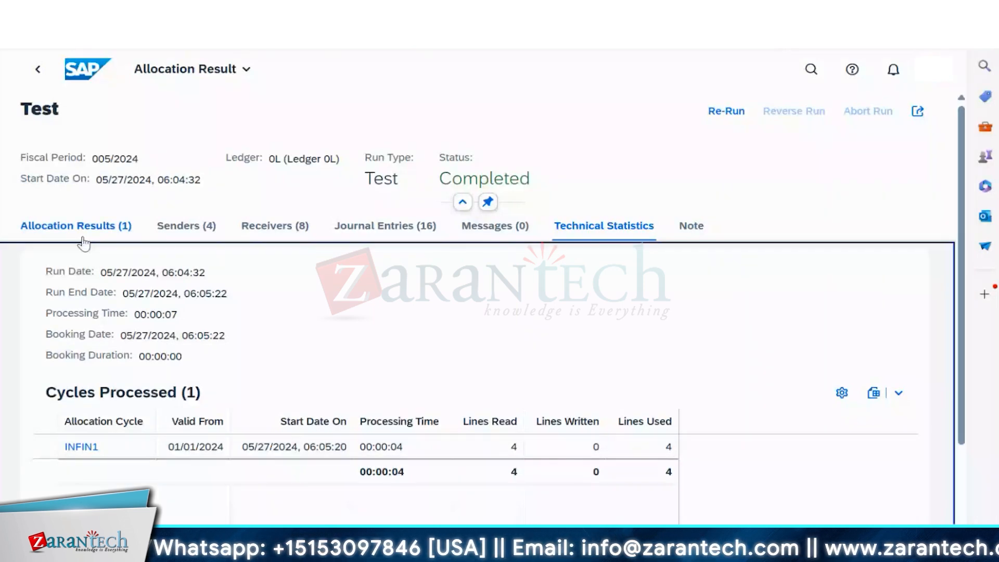
pyautogui.click(88, 233)
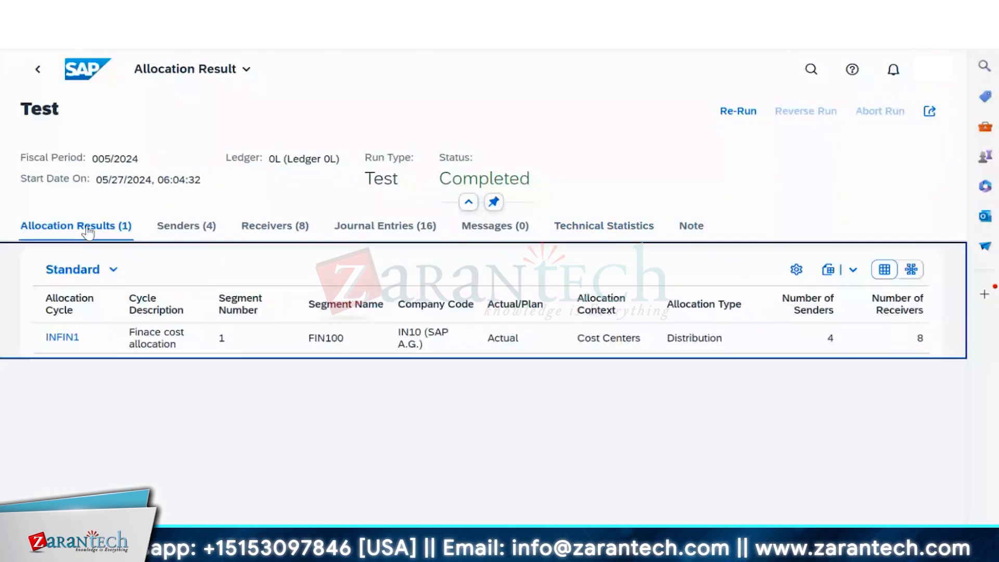
pyautogui.click(186, 228)
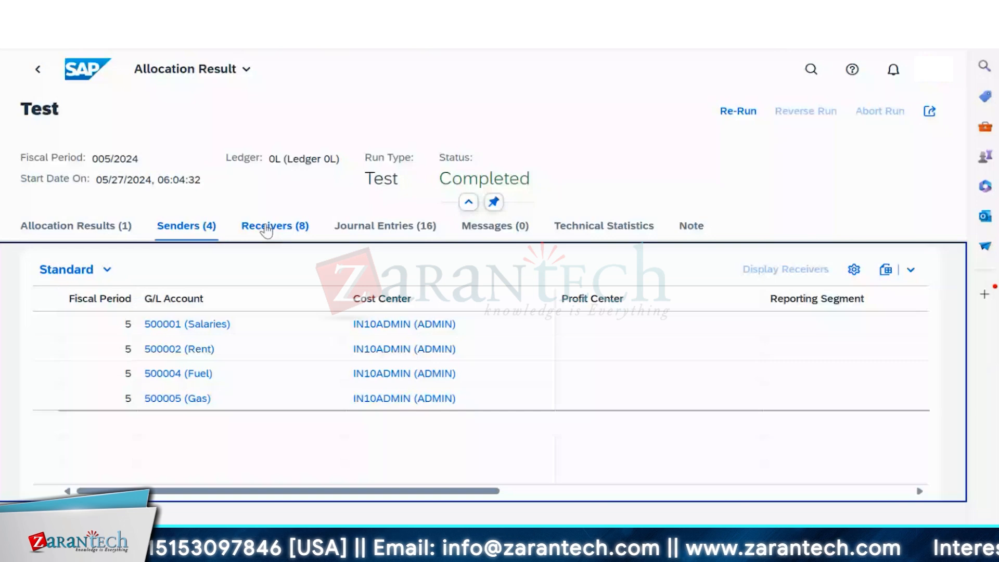
pyautogui.click(266, 230)
pyautogui.click(376, 229)
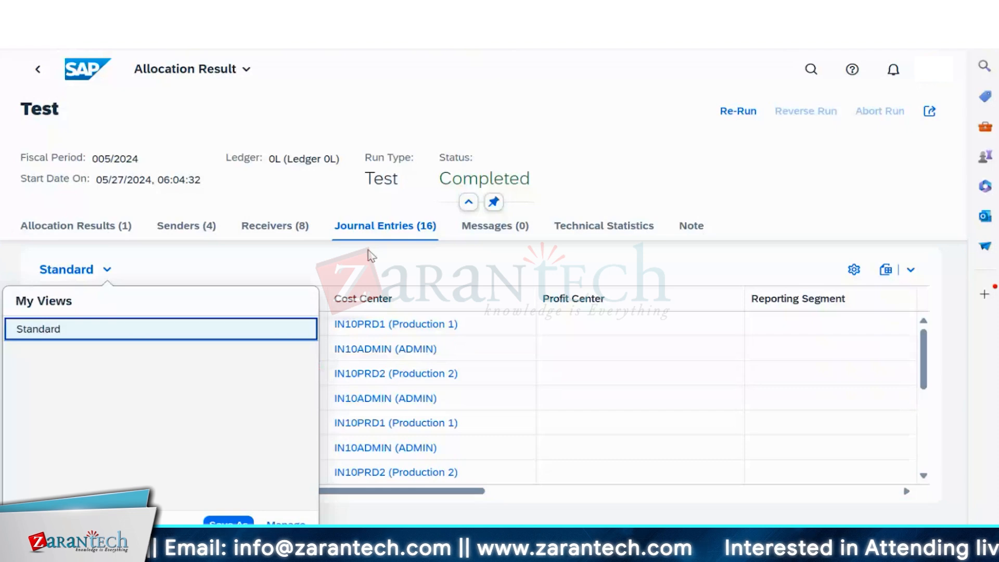
pyautogui.click(370, 255)
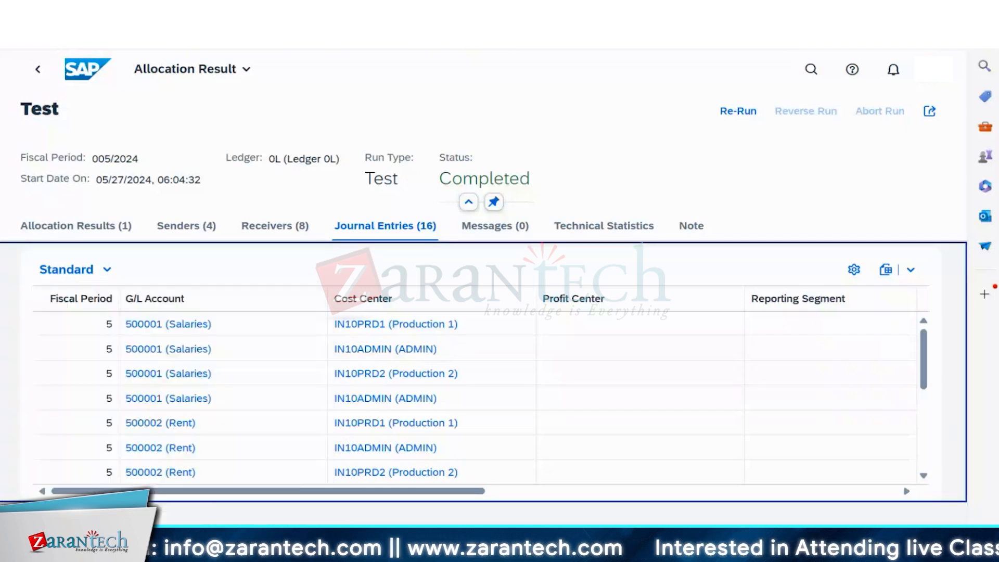
pyautogui.click(675, 544)
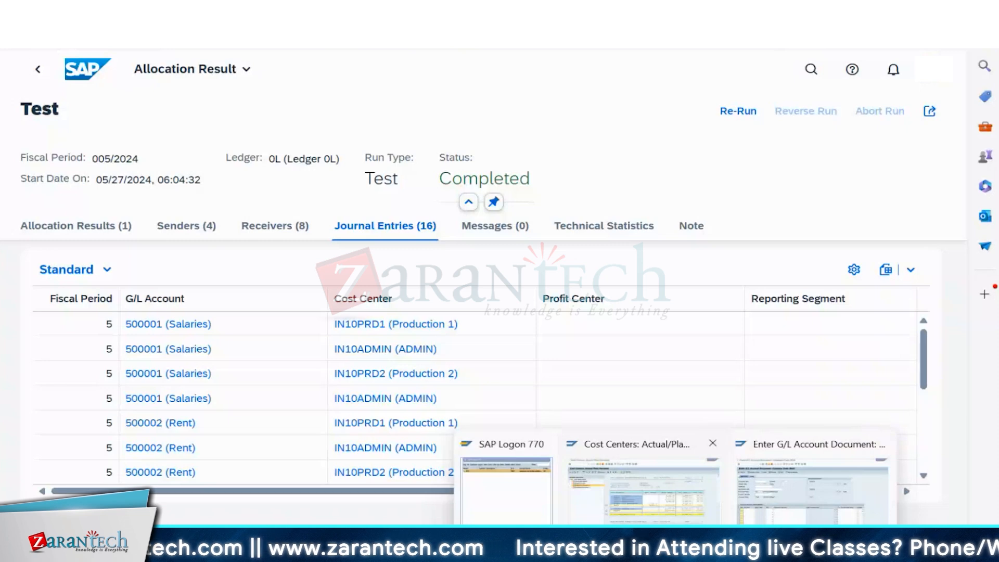
pyautogui.click(644, 494)
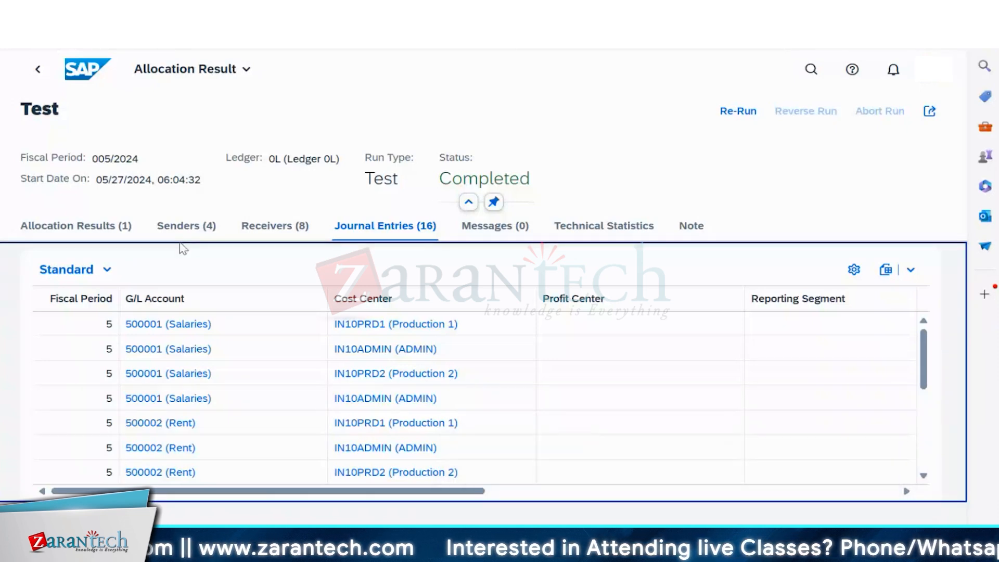
pyautogui.click(38, 69)
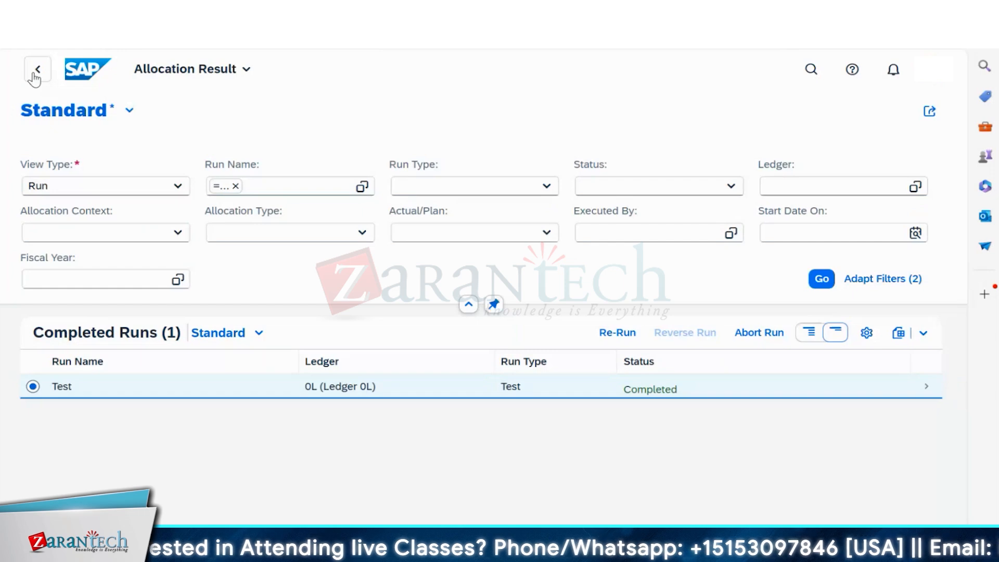
# - List completed runs by Run view type and open the live Test run's INFIN1 details
pyautogui.click(36, 72)
pyautogui.click(749, 112)
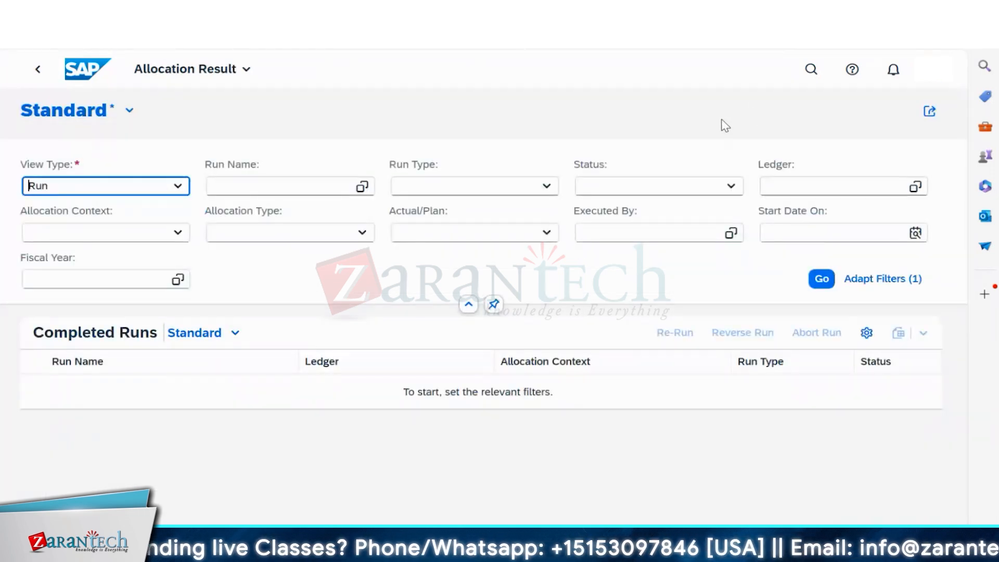
pyautogui.click(177, 186)
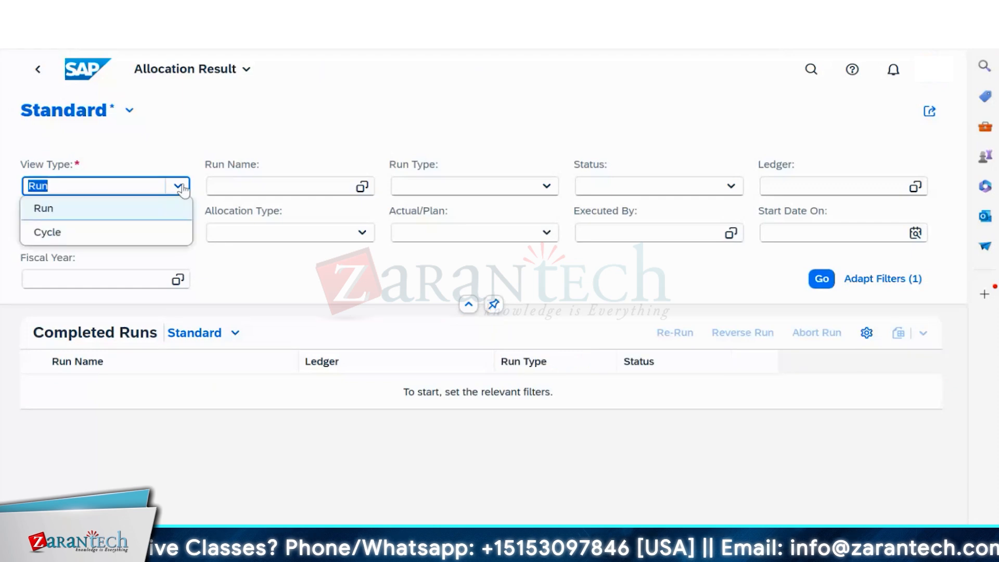
pyautogui.click(71, 213)
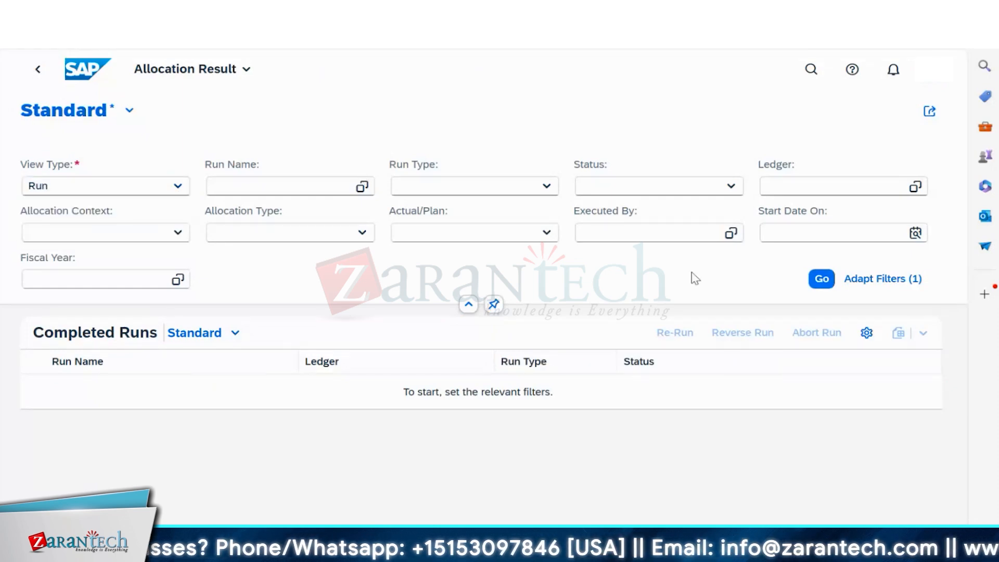
pyautogui.click(822, 279)
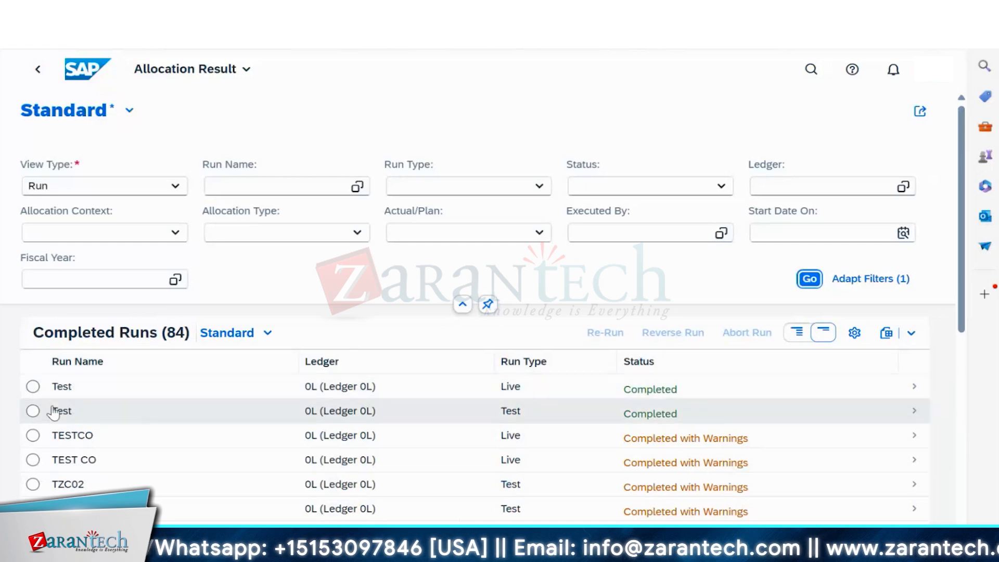
pyautogui.click(32, 385)
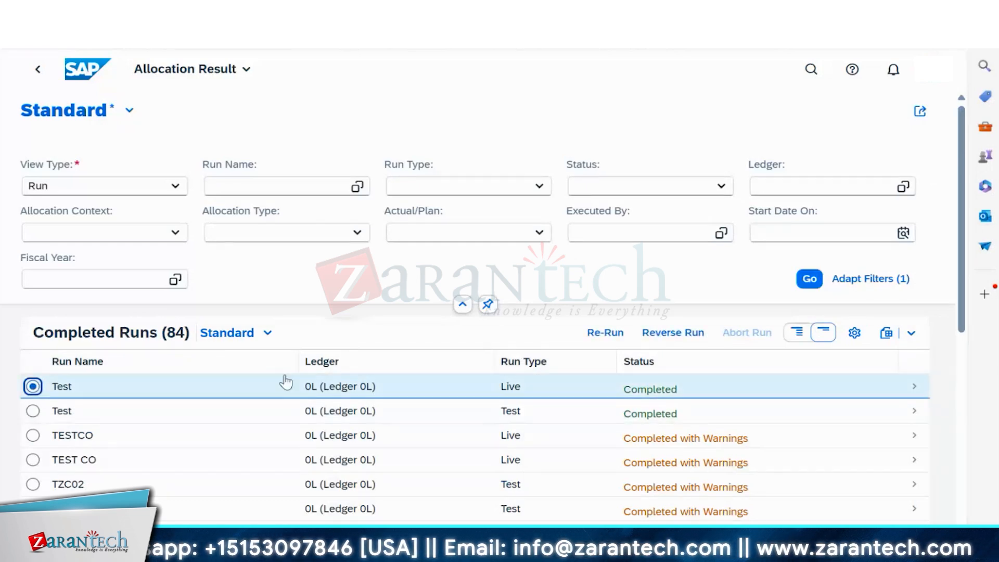
pyautogui.click(815, 281)
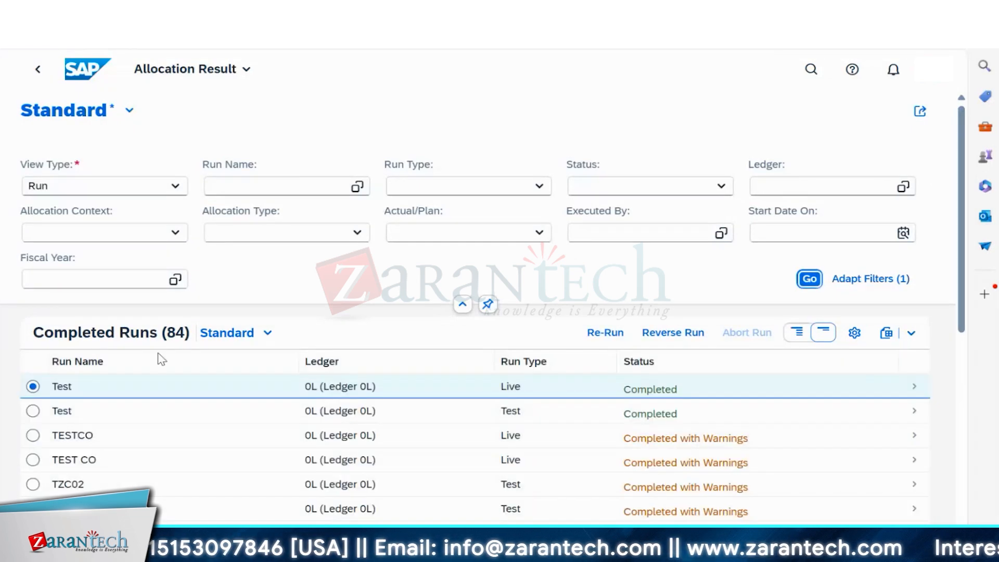
pyautogui.click(98, 389)
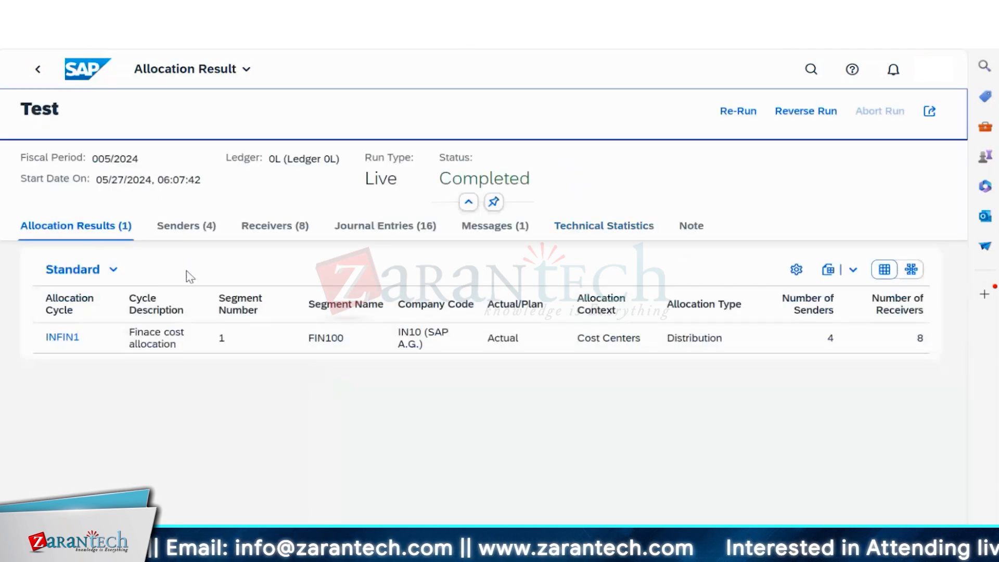
# - Review the live run's Senders, Receivers and Journal Entries tabs
pyautogui.click(195, 227)
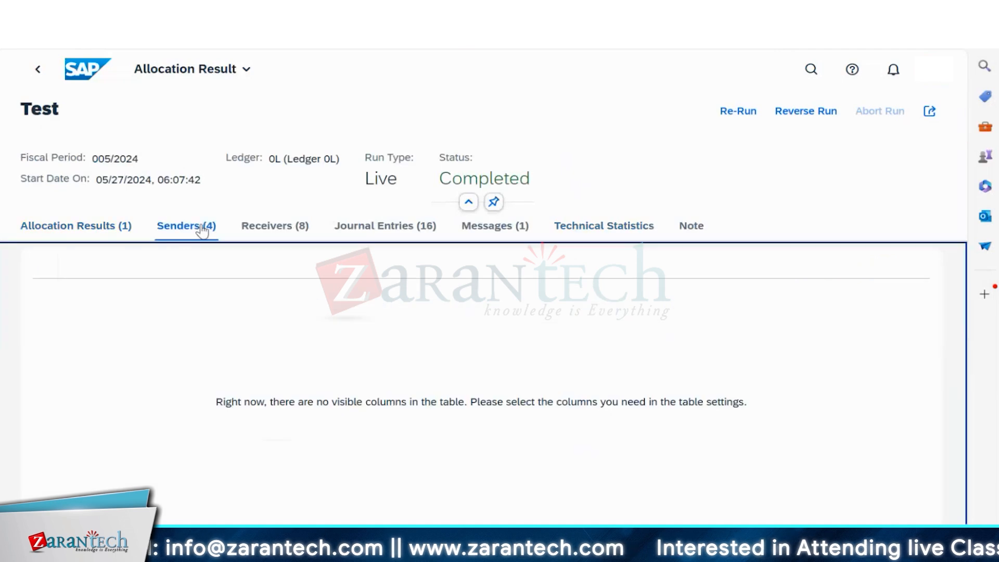
pyautogui.click(255, 225)
pyautogui.click(369, 233)
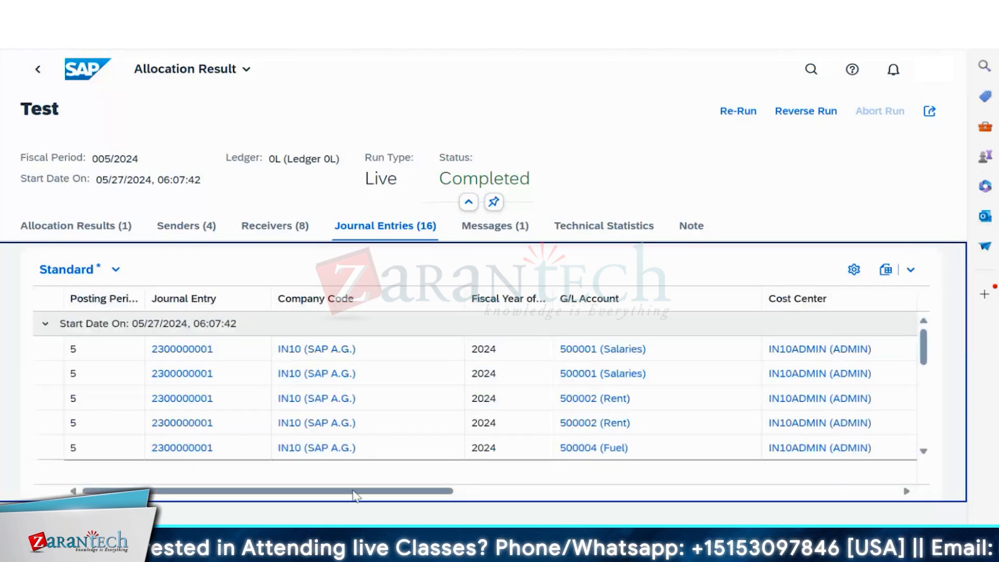
pyautogui.moveTo(354, 494); pyautogui.dragTo(156, 421)
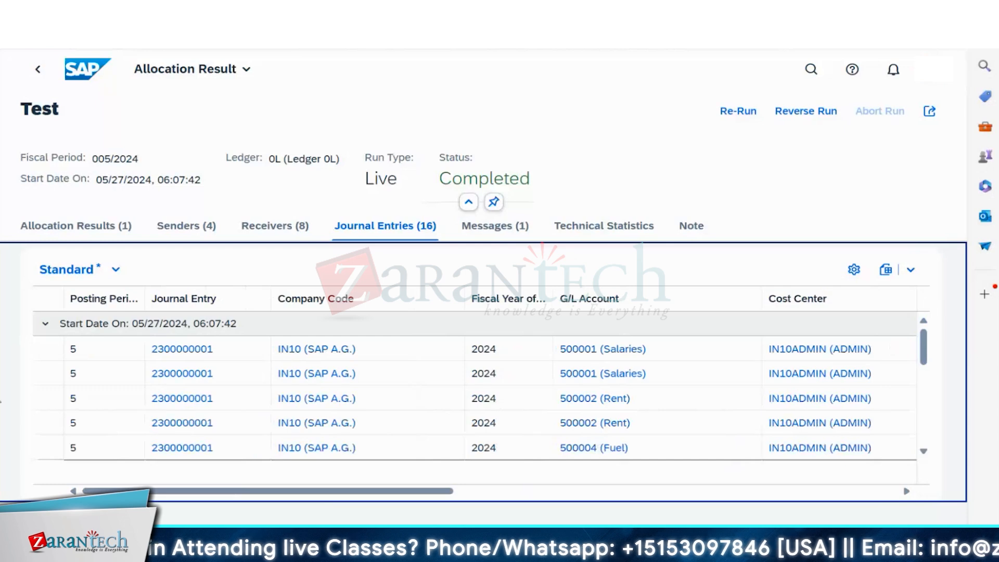
pyautogui.doubleClick(191, 350)
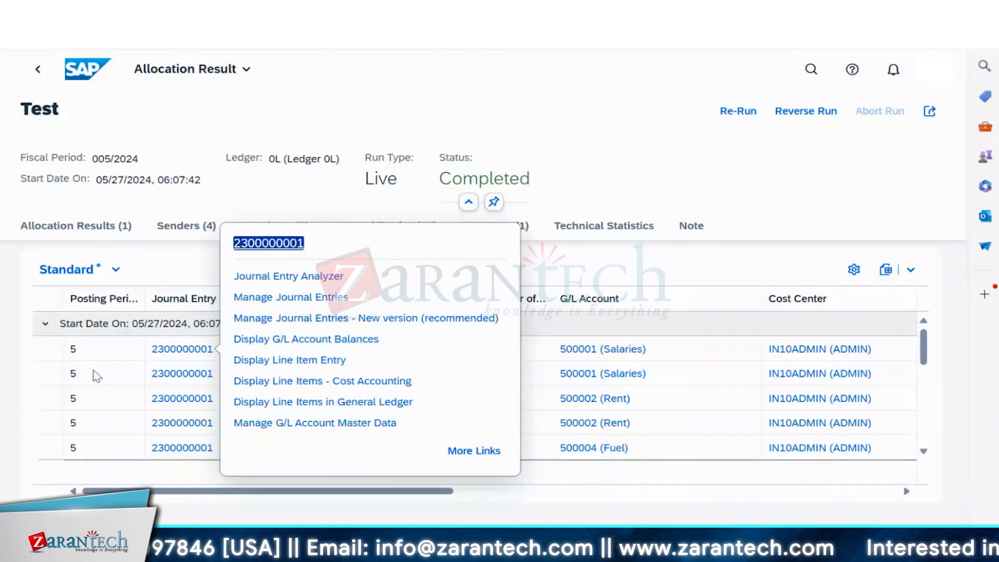
pyautogui.click(274, 276)
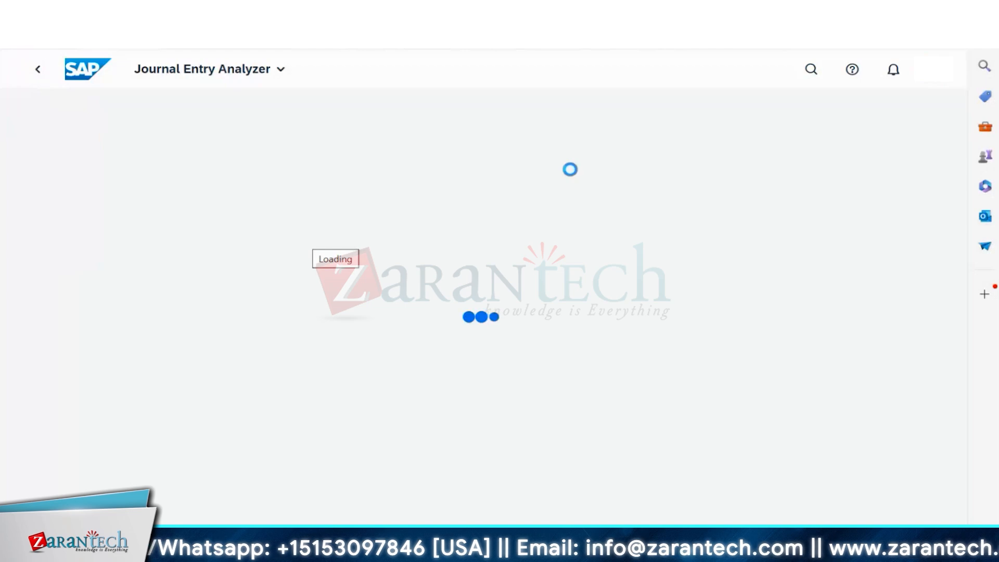
# - Bring the Cost Centers: Actual/Plan/Variance report forward and exit it, confirming Yes
pyautogui.moveTo(675, 549)
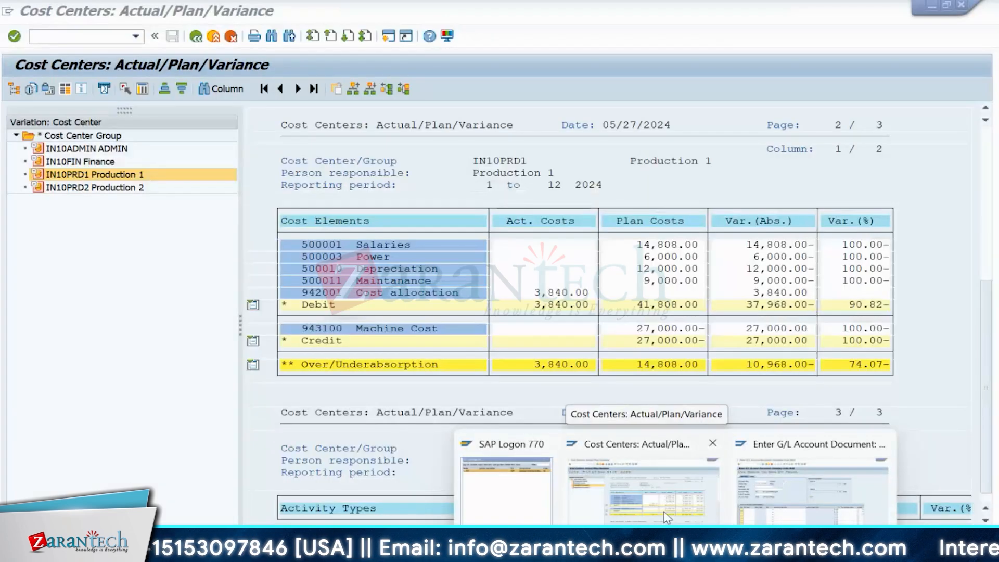
pyautogui.click(663, 511)
pyautogui.click(45, 15)
pyautogui.click(40, 228)
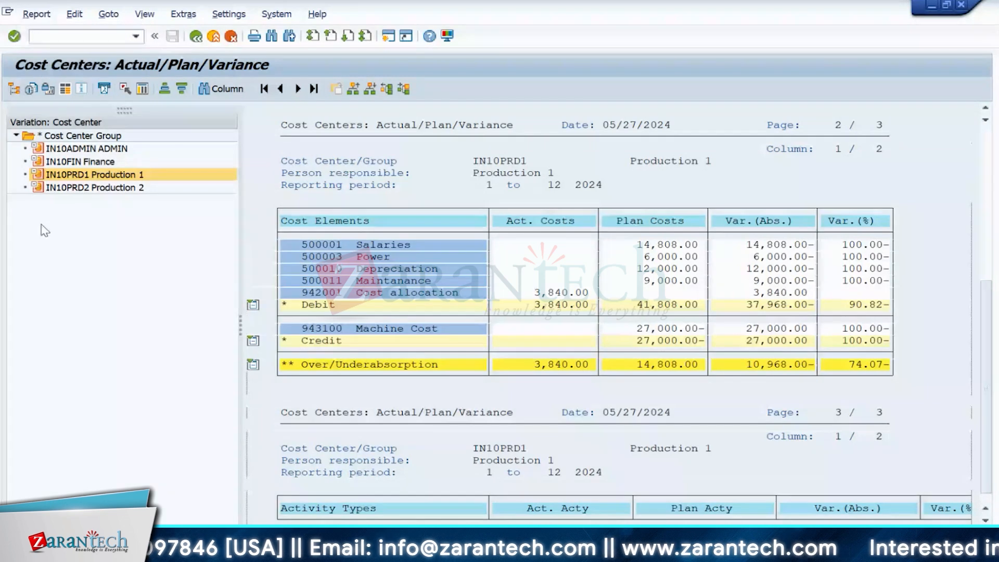
pyautogui.click(40, 228)
pyautogui.click(195, 36)
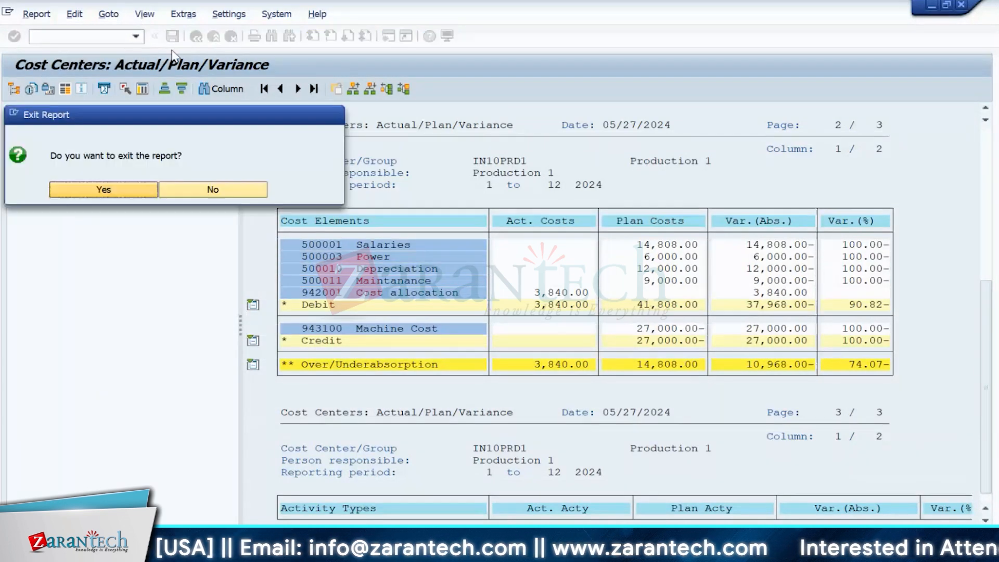
pyautogui.click(65, 190)
# - Turn on Expert mode in the report options and rerun it for controlling area IN10
pyautogui.click(40, 14)
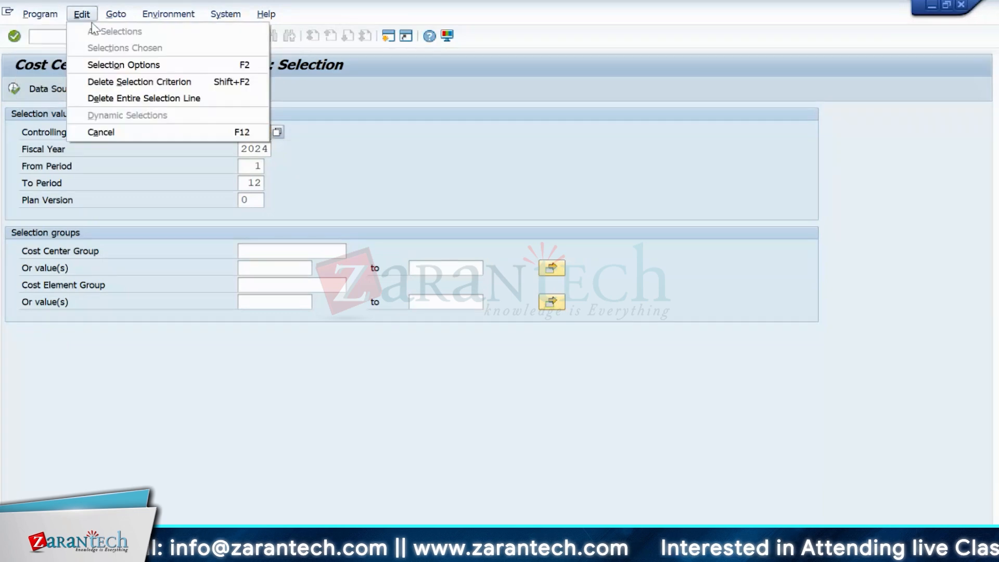
pyautogui.click(174, 67)
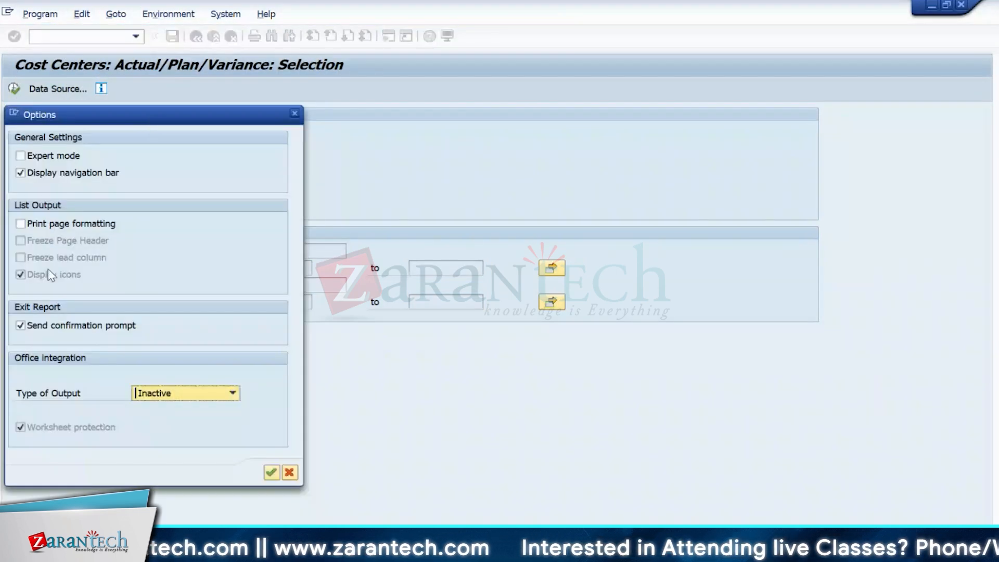
pyautogui.click(98, 157)
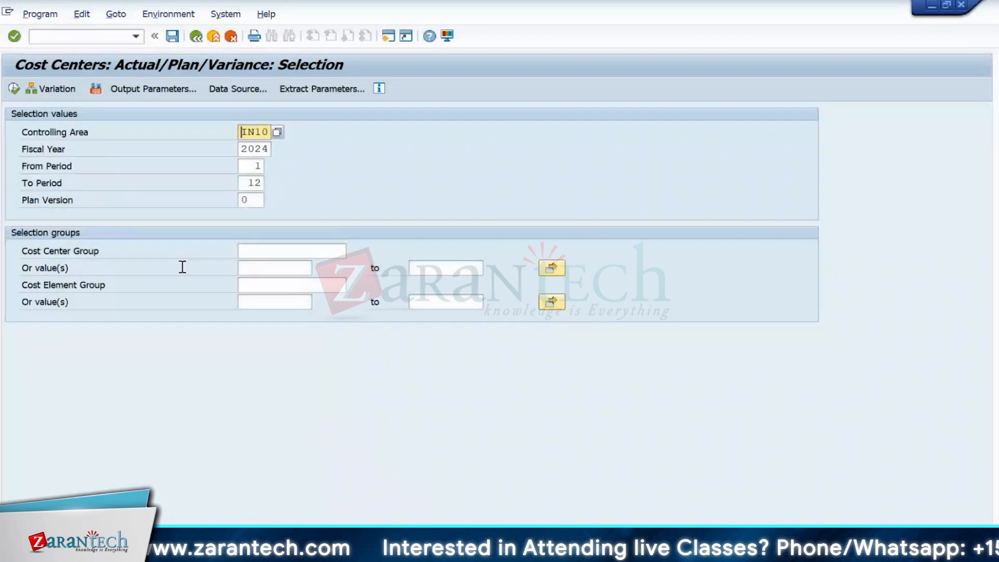
pyautogui.click(15, 89)
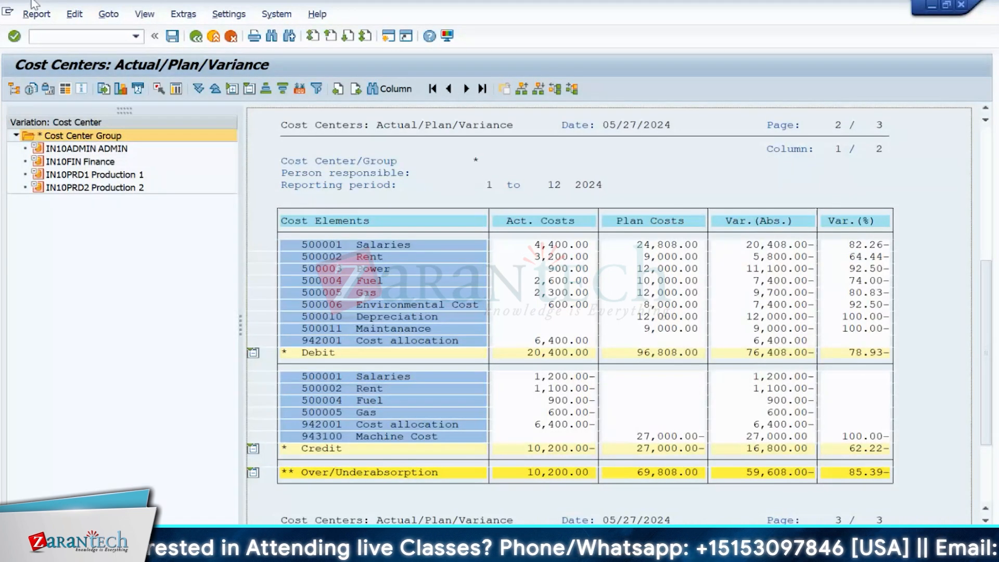
# - Step through IN10ADMIN, IN10FIN and IN10PRD1 reports, checking ADMIN's Salaries lines and Finance's 6,400.00 credit
pyautogui.click(71, 149)
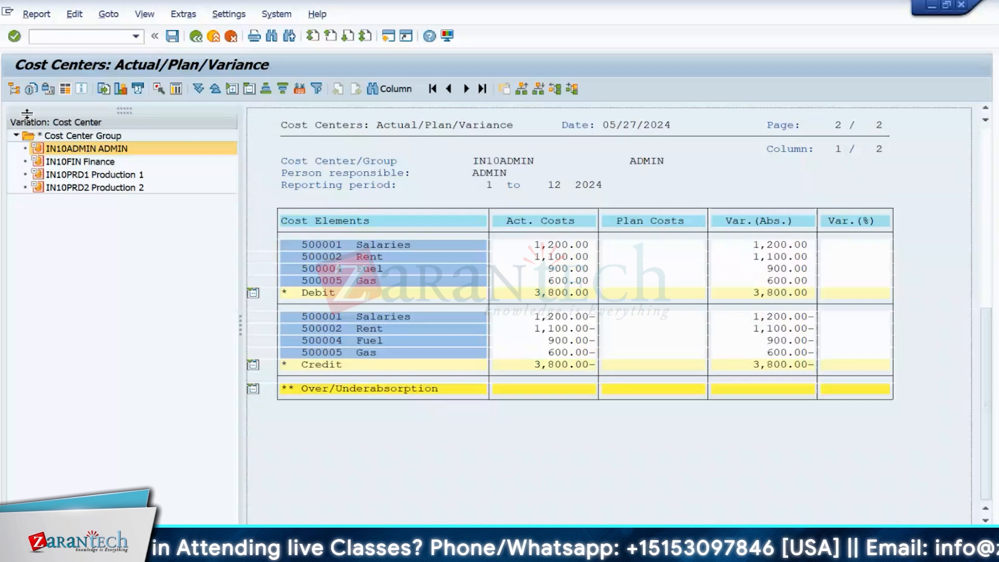
pyautogui.click(294, 245)
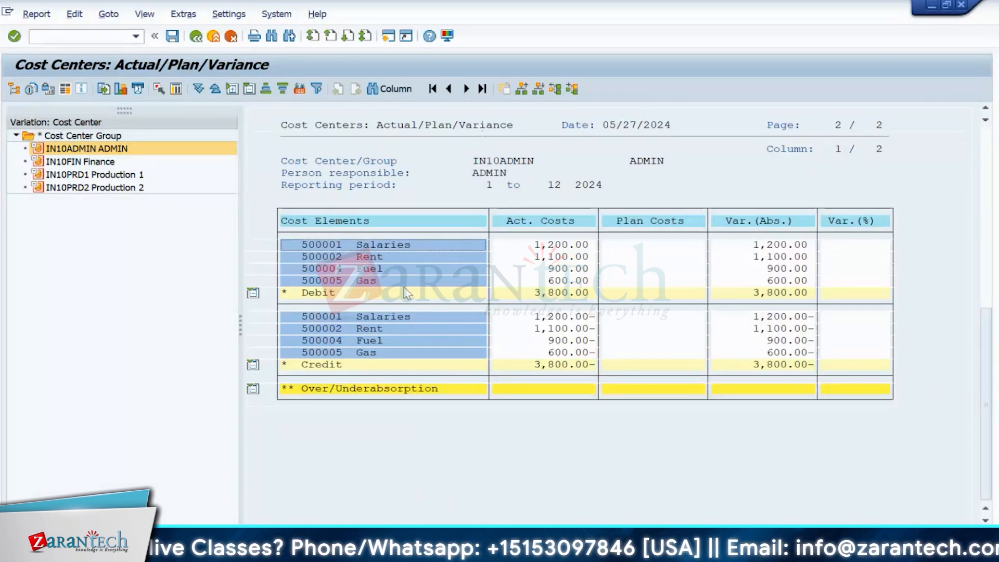
pyautogui.click(302, 317)
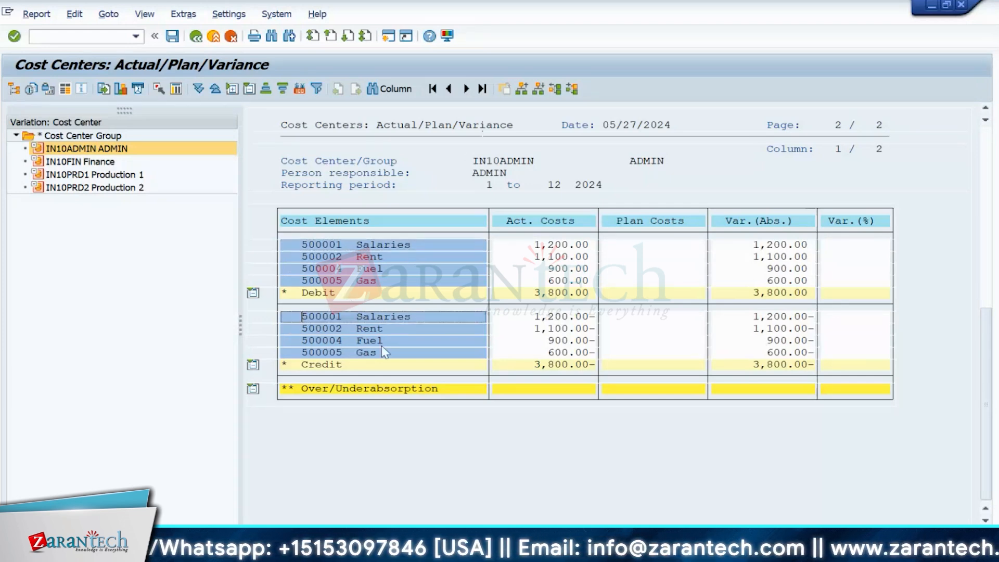
pyautogui.click(302, 245)
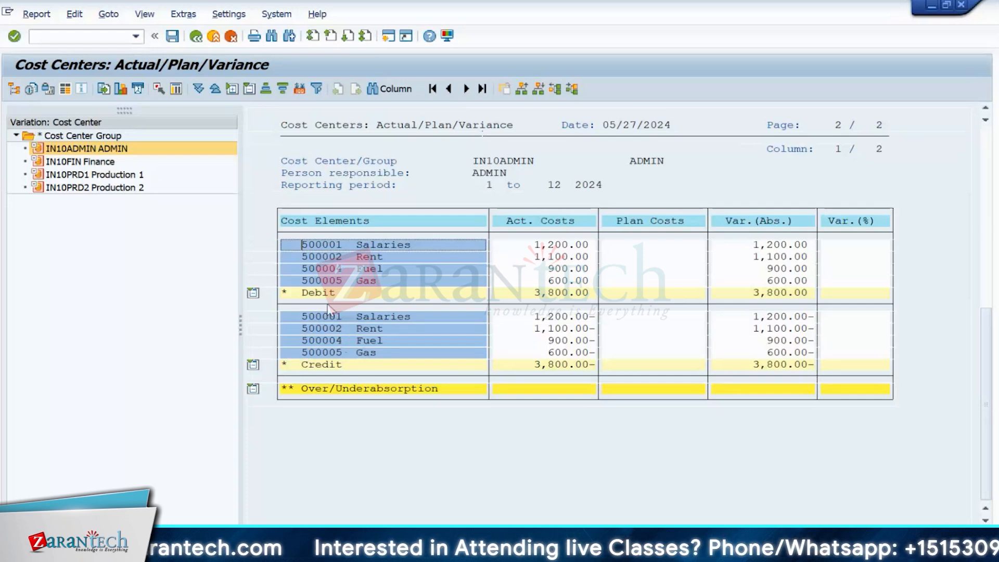
pyautogui.click(74, 165)
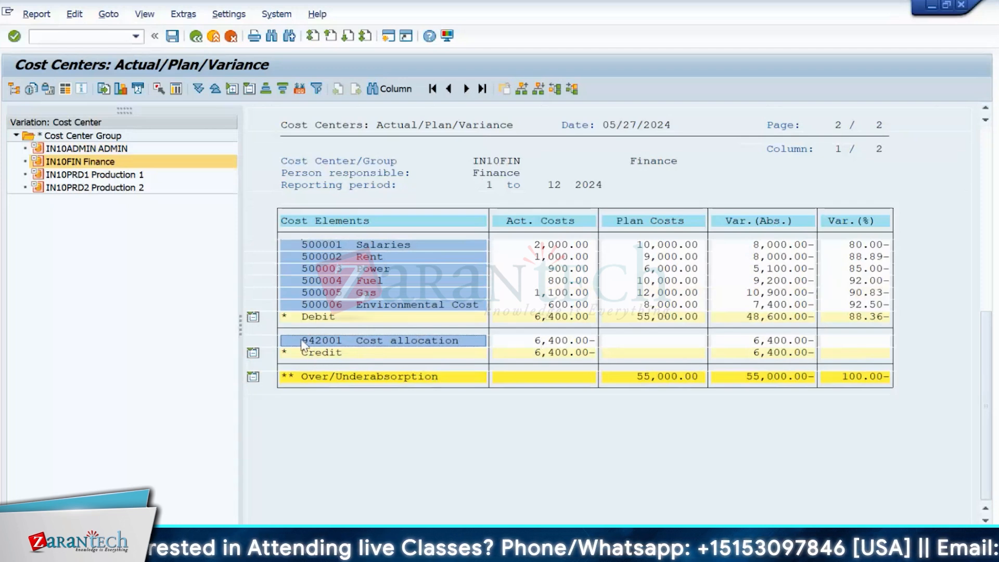
pyautogui.click(511, 342)
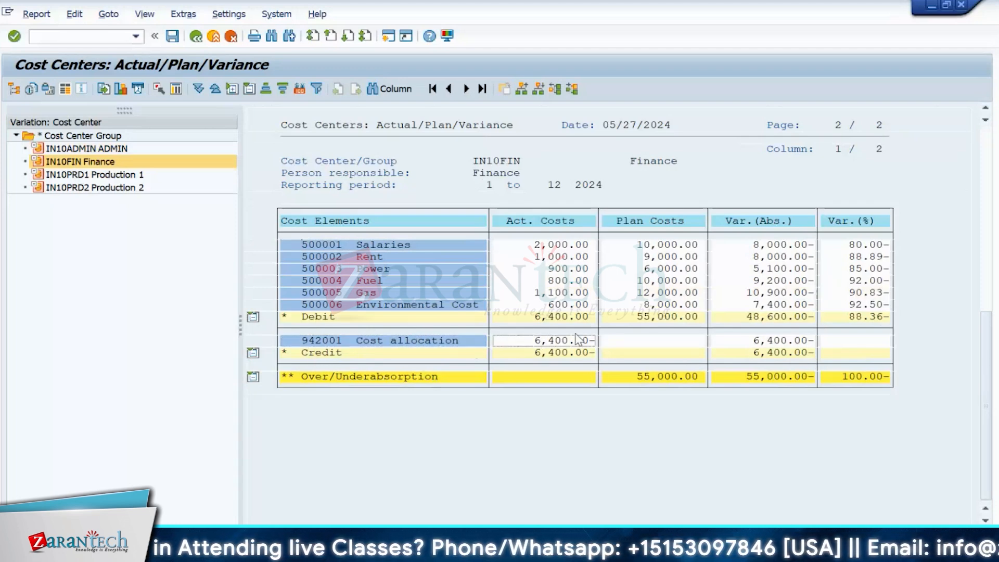
pyautogui.click(69, 176)
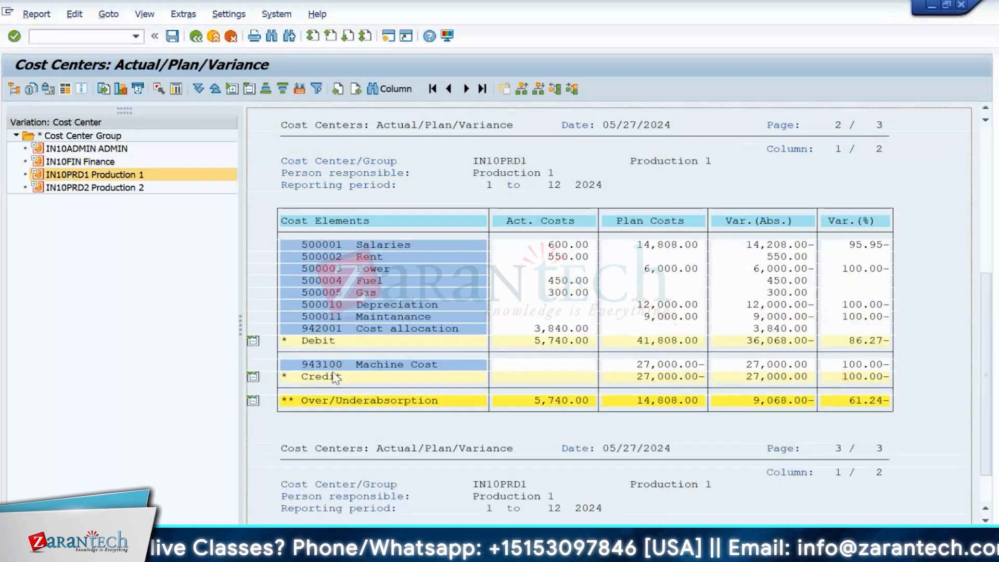
pyautogui.click(78, 178)
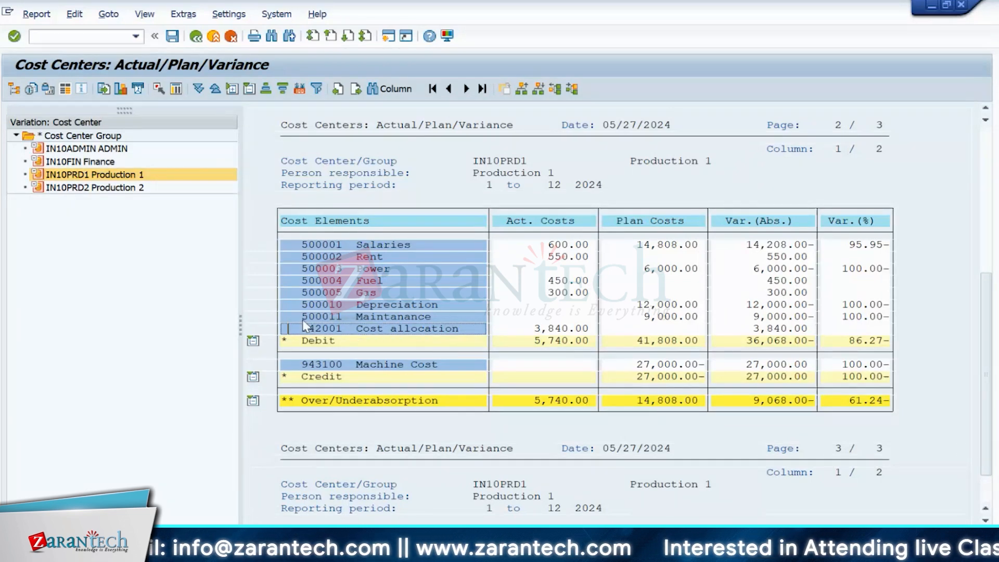
pyautogui.click(302, 245)
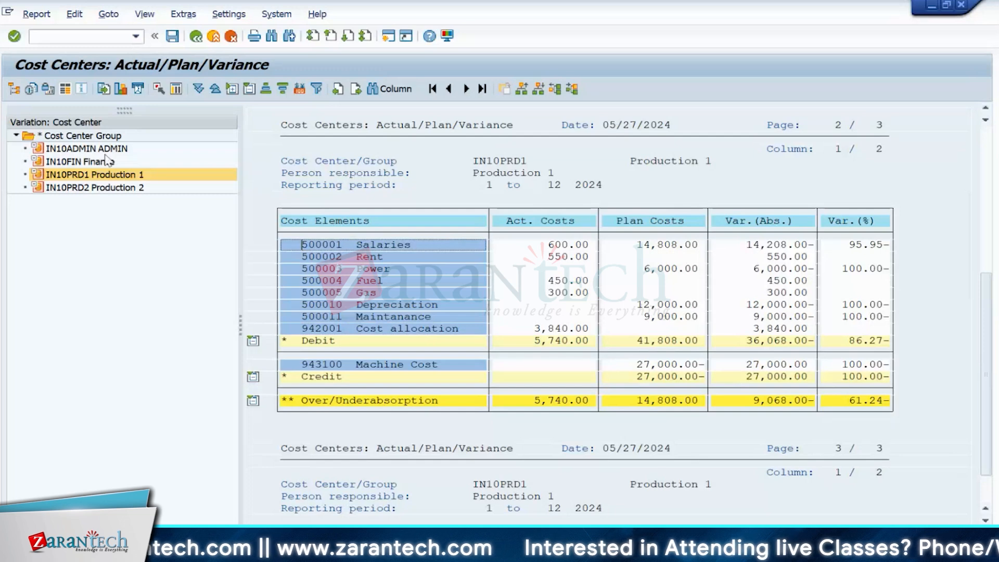
pyautogui.click(324, 268)
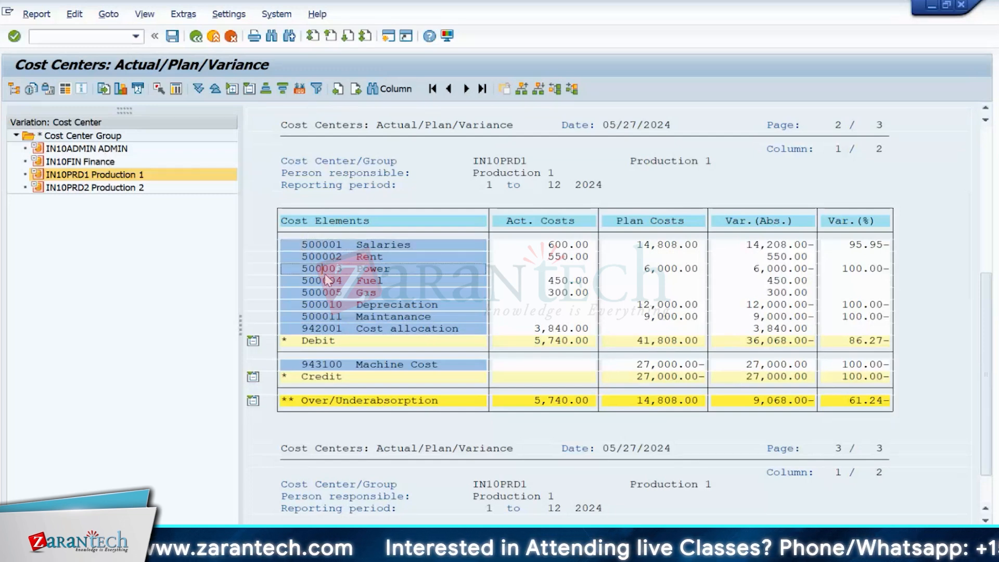
pyautogui.click(325, 281)
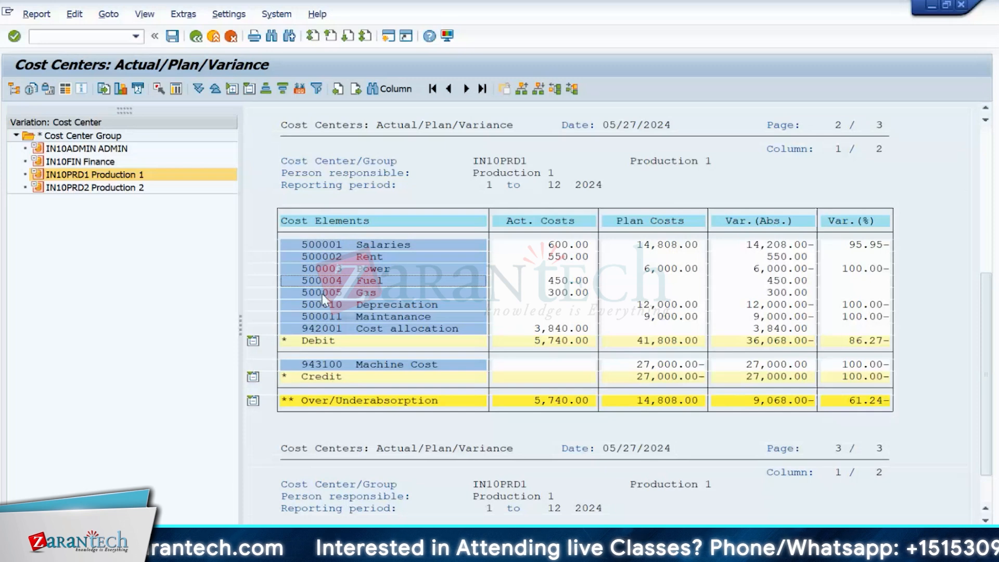
pyautogui.click(586, 294)
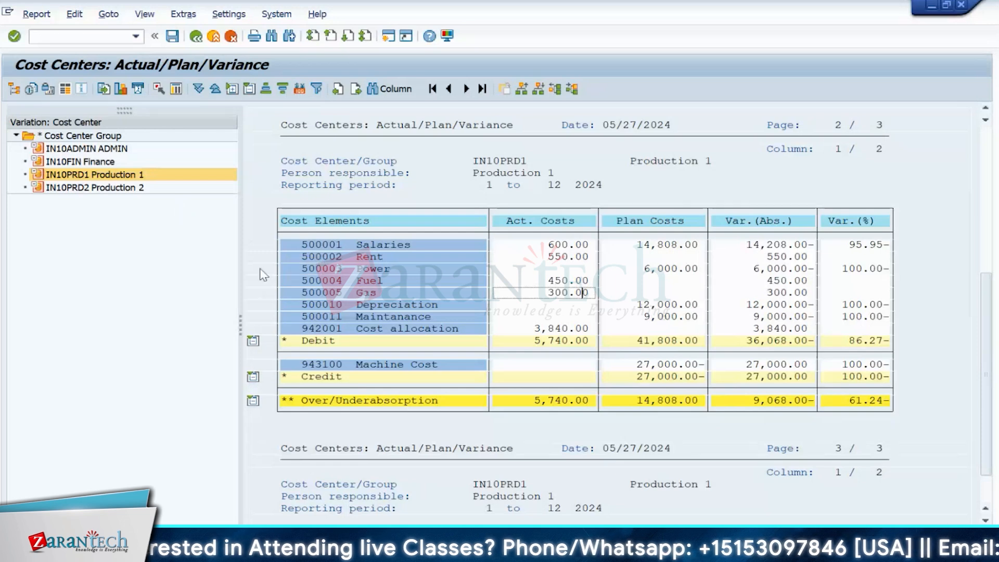
pyautogui.click(323, 243)
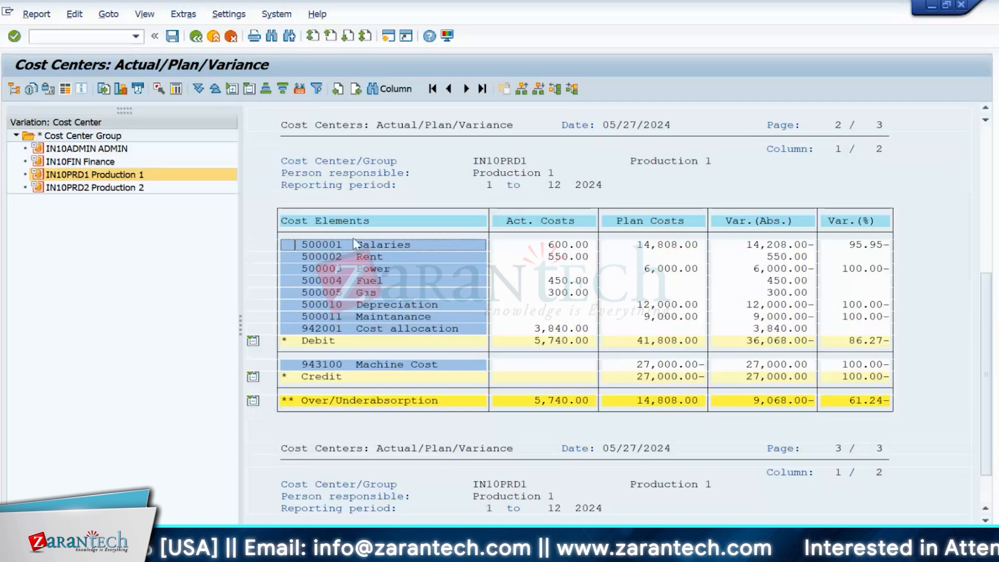
pyautogui.click(551, 245)
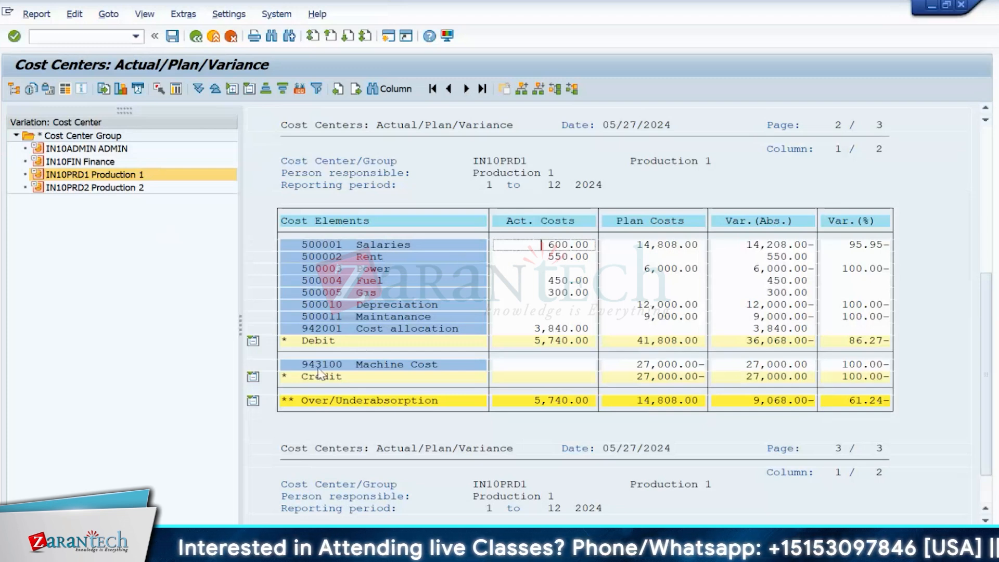
# - Point out the 943100 Machine Cost credit row in the variance report
pyautogui.click(449, 365)
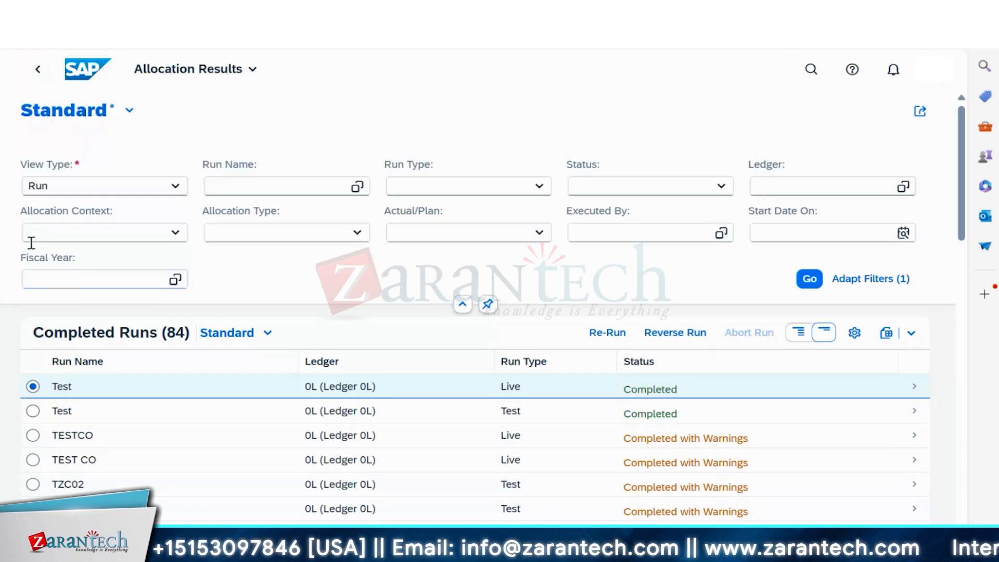
# - Navigate back through the allocation pages to the SAP home page
pyautogui.click(38, 69)
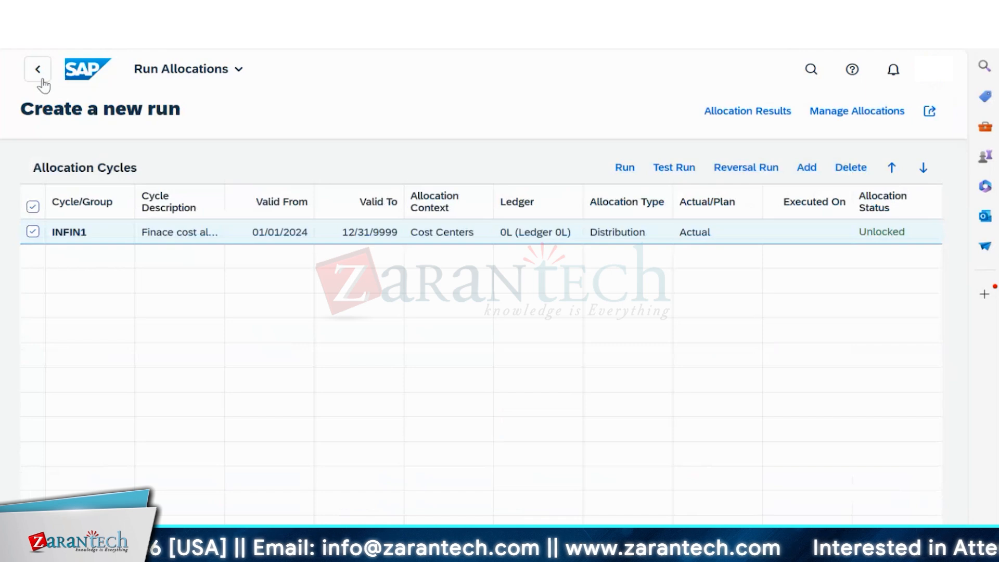
pyautogui.click(42, 79)
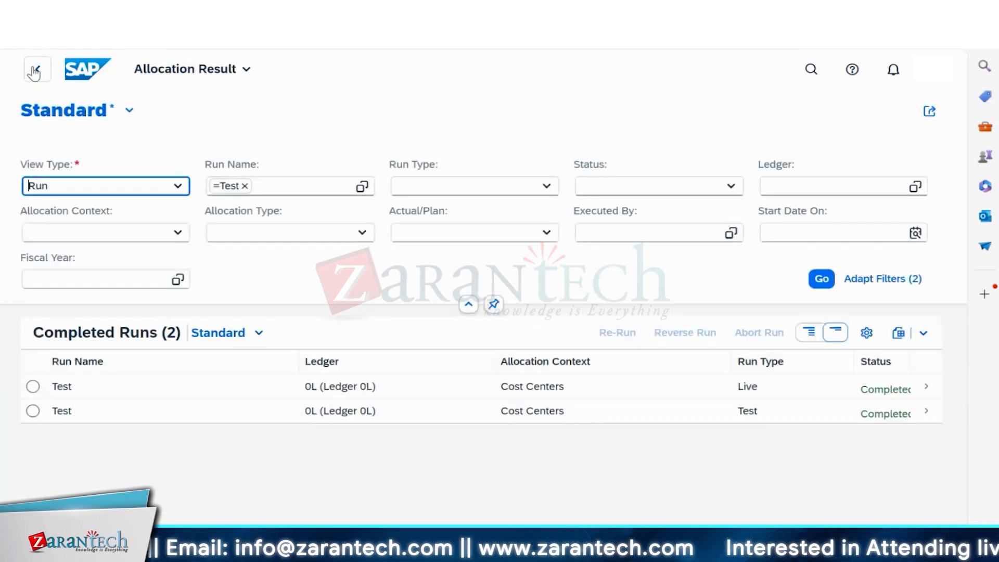
pyautogui.click(34, 71)
pyautogui.click(38, 73)
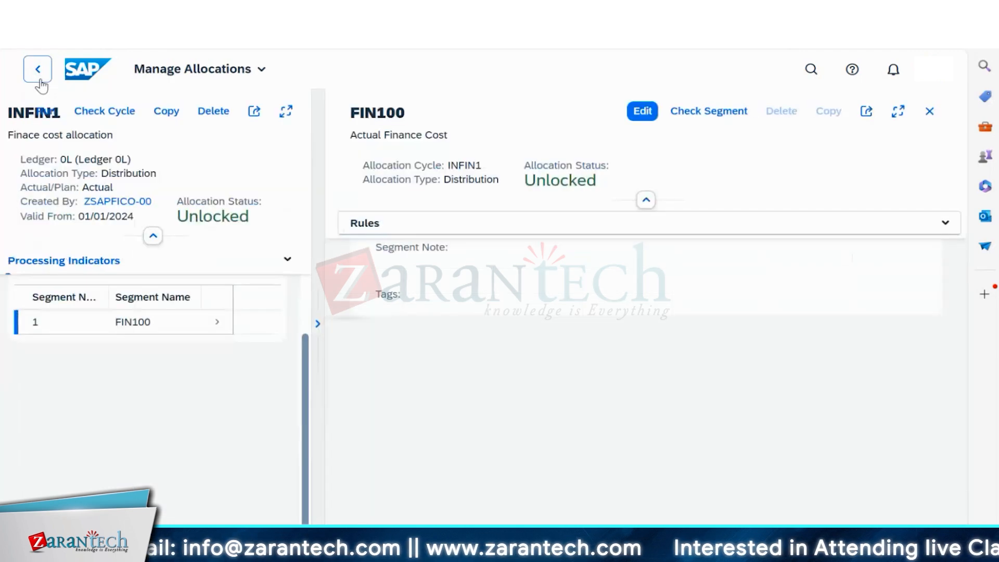
pyautogui.click(38, 72)
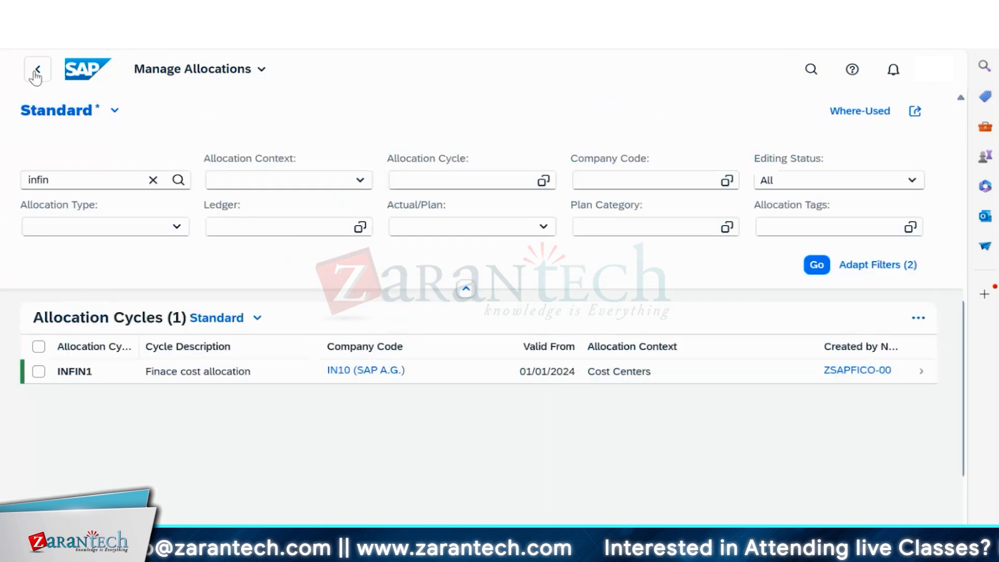
pyautogui.click(39, 73)
# - Search 'manage all' and open the Manage Allocations app
pyautogui.click(811, 69)
pyautogui.click(580, 71)
pyautogui.write('manag')
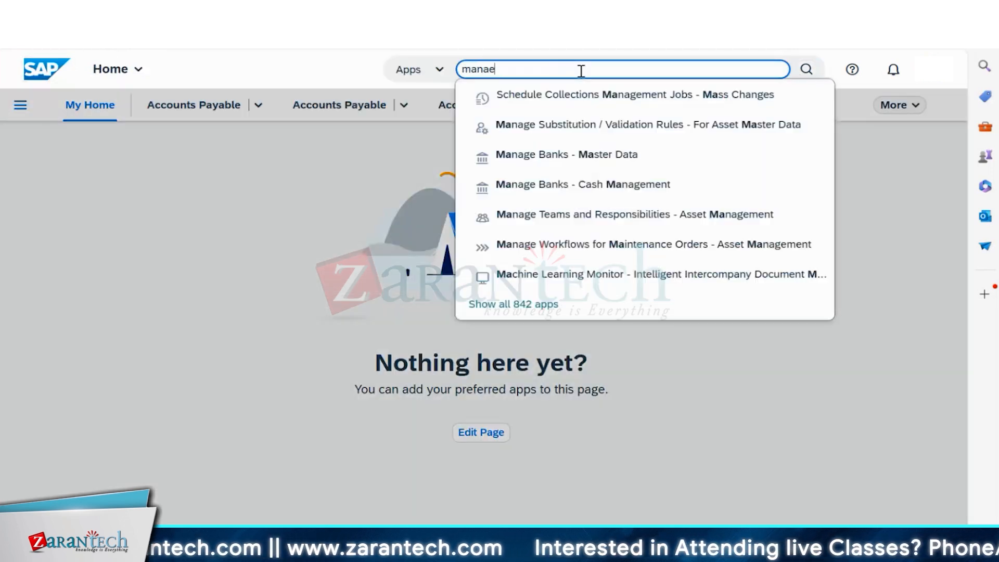
pyautogui.write('e all')
pyautogui.click(562, 125)
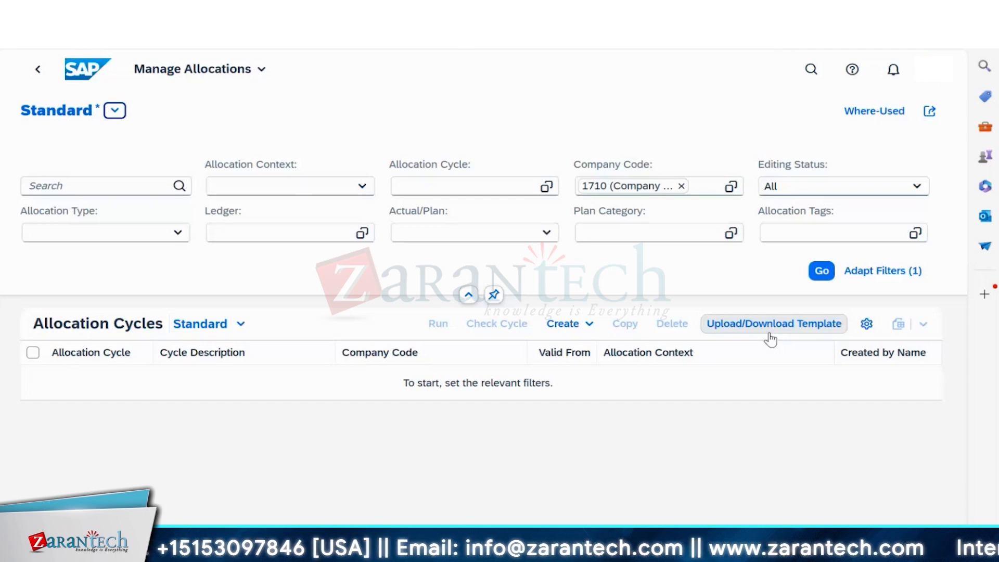
# - Download the blank allocation cycle template and open it in Excel with editing enabled
pyautogui.click(735, 327)
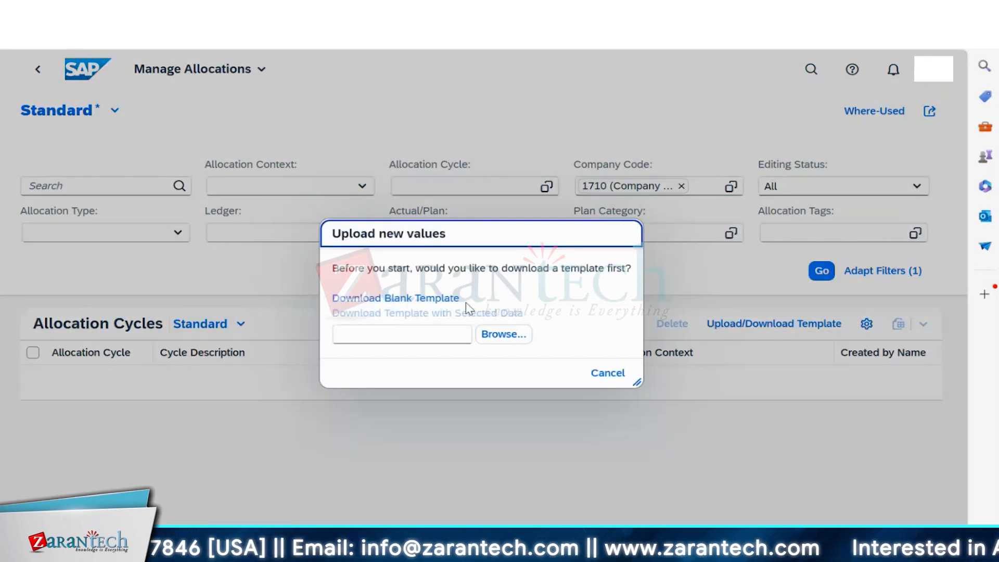
pyautogui.tripleClick(394, 300)
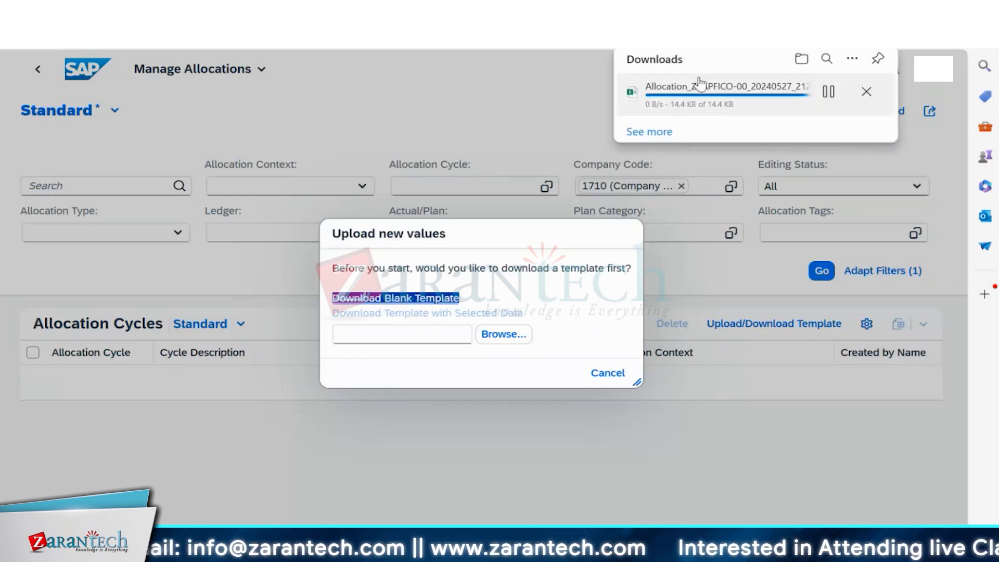
pyautogui.click(683, 97)
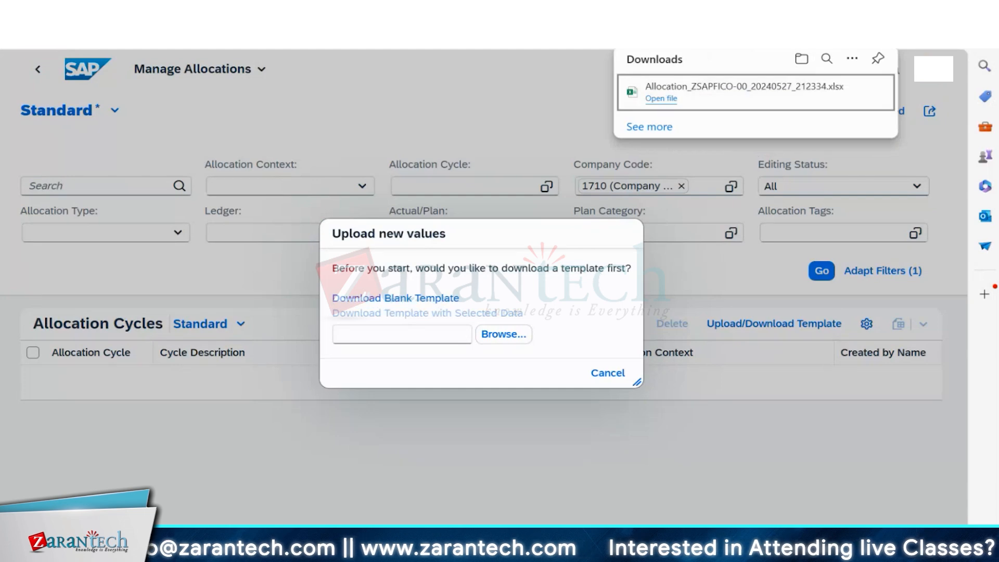
pyautogui.click(621, 57)
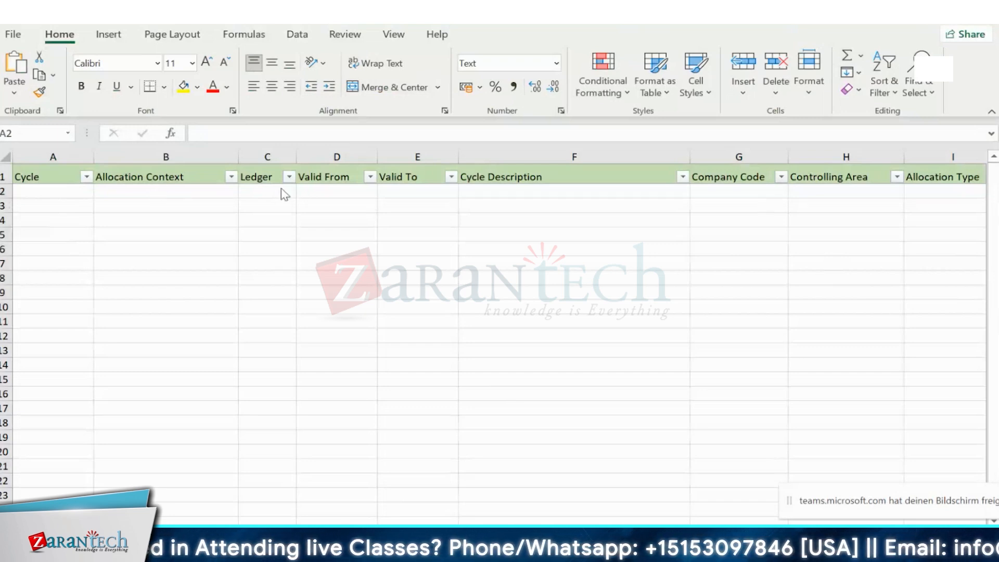
# - Browse the allocation template's segment details and field value range sheets
pyautogui.click(53, 191)
pyautogui.hotkey('ctrl', 'pagedown')
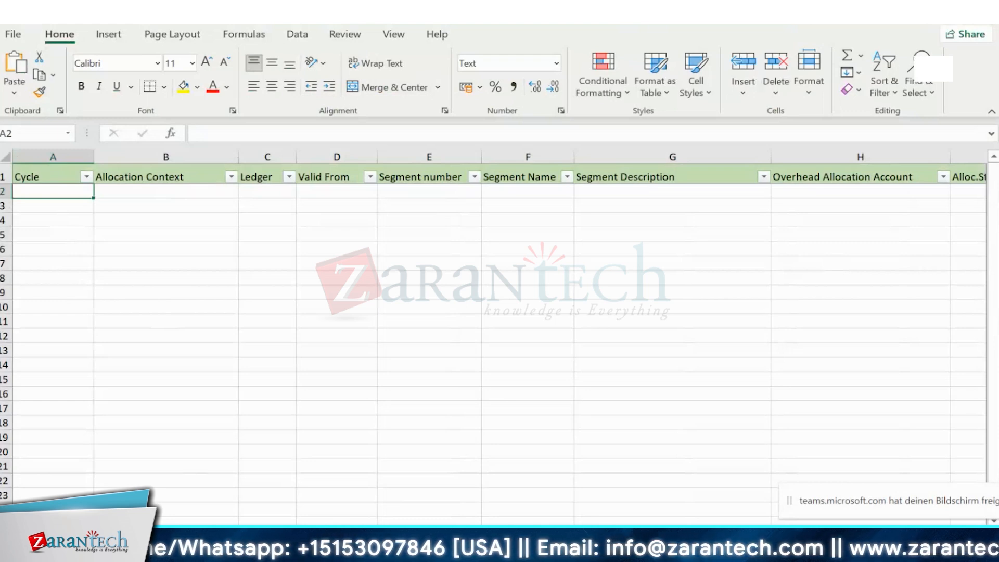
pyautogui.click(188, 535)
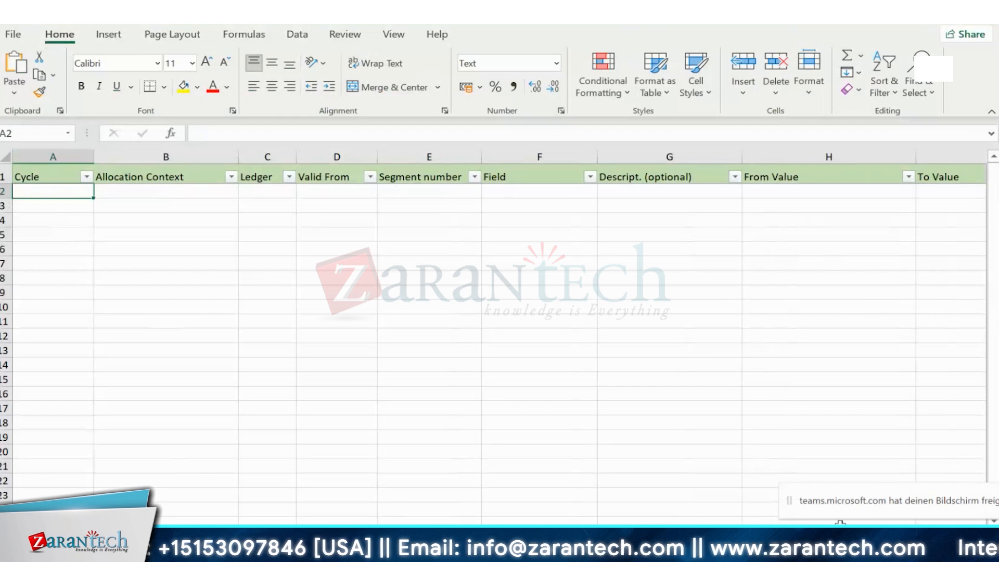
pyautogui.hscroll(3, 554, 522)
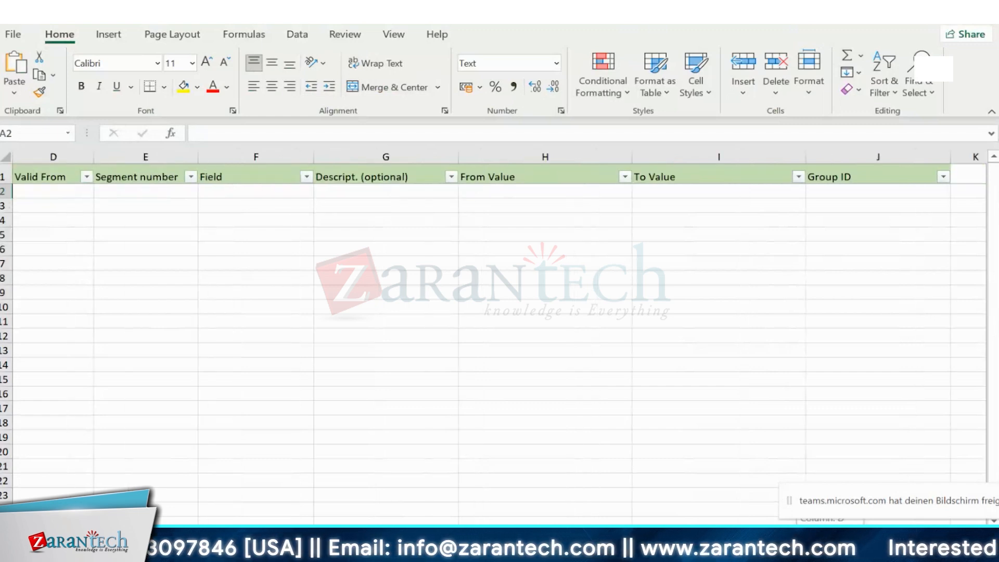
pyautogui.hscroll(-3, 554, 522)
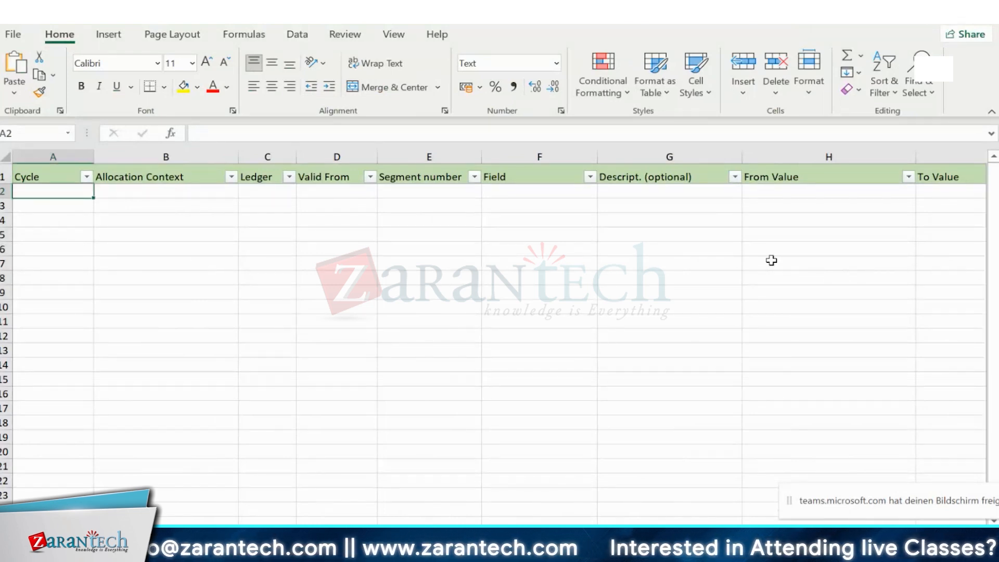
pyautogui.hscroll(4, 950, 521)
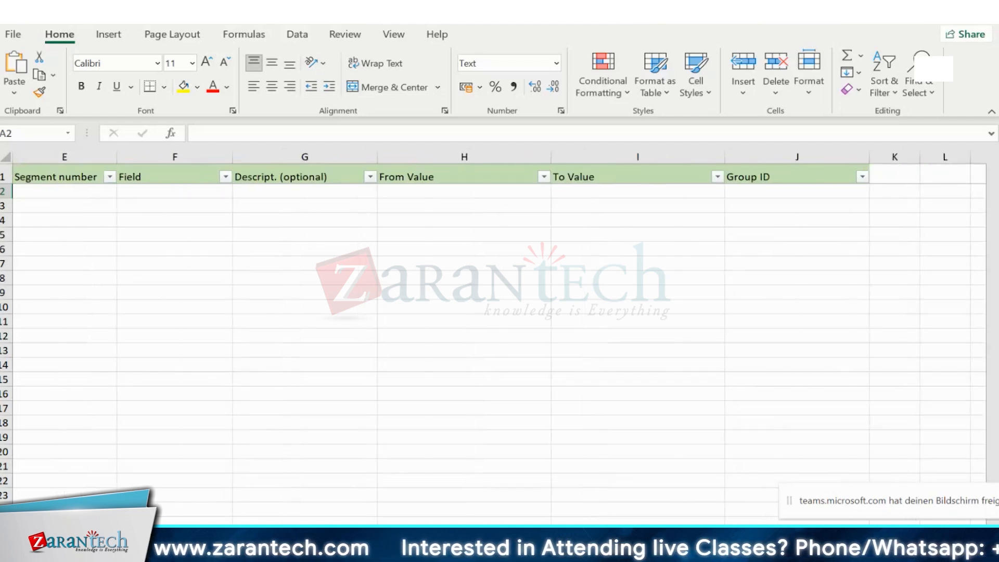
pyautogui.hotkey('ctrl', 'pagedown')
pyautogui.hotkey('ctrl', 'pagedown')
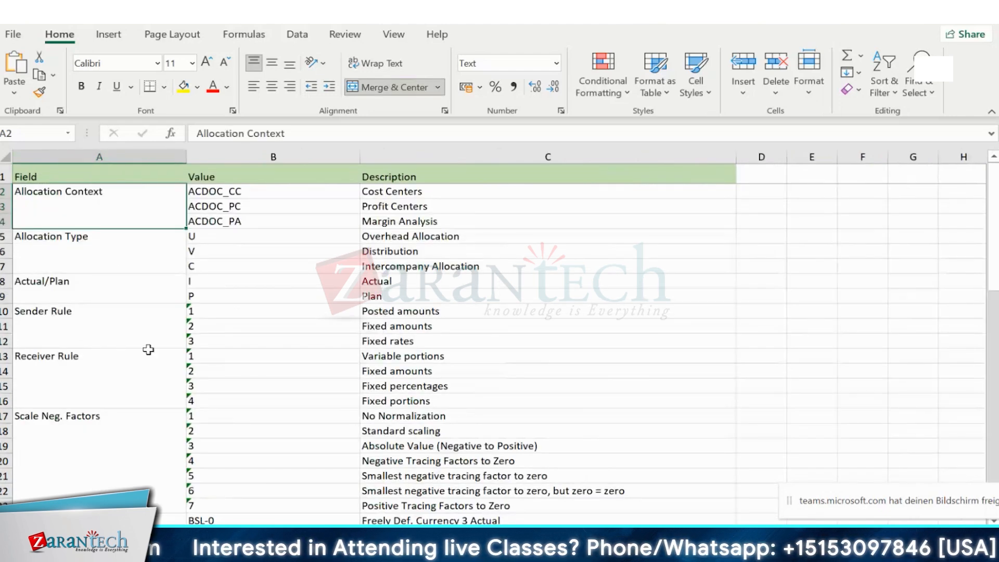
pyautogui.scroll(-2, 328, 385)
pyautogui.scroll(-8, 85, 303)
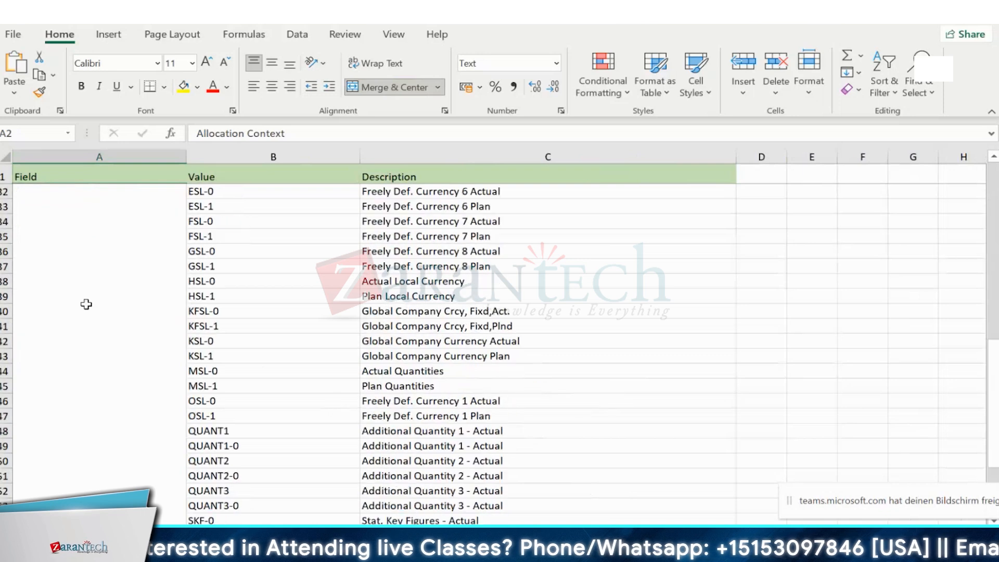
pyautogui.scroll(-4, 85, 303)
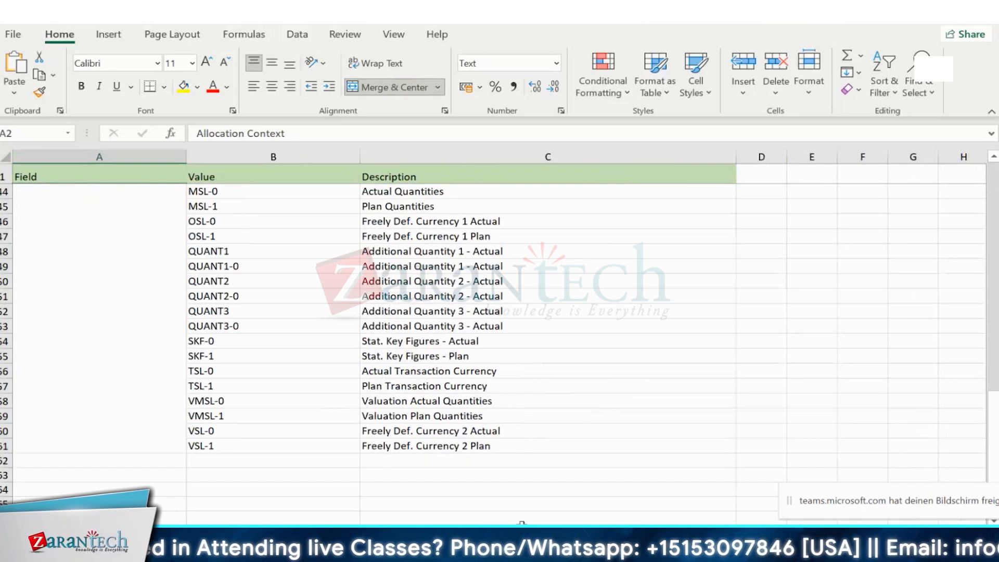
# - Review the Field/Description sheet entries such as BRSCH, AUFNR, KOKRS and KUNNR
pyautogui.click(522, 523)
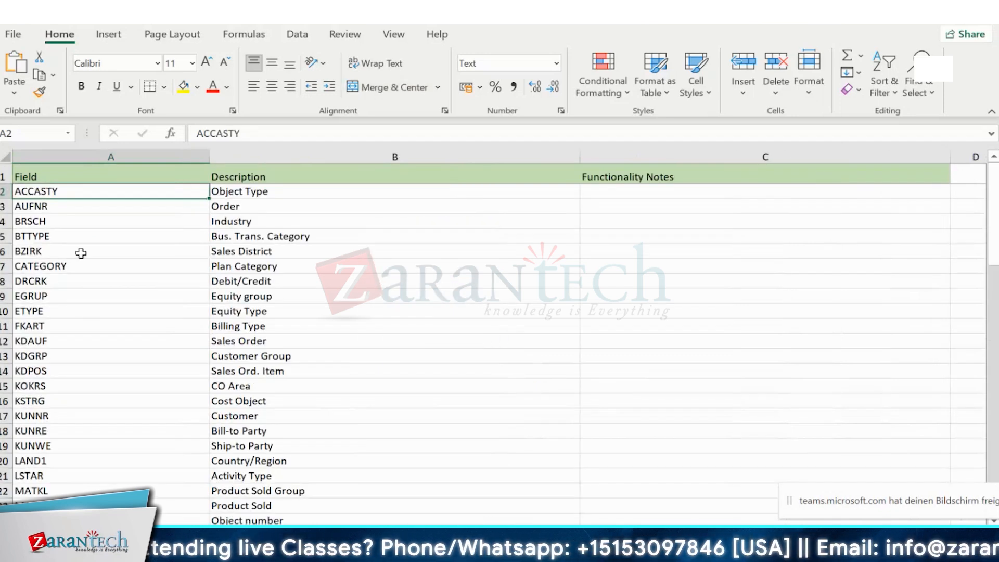
pyautogui.click(101, 217)
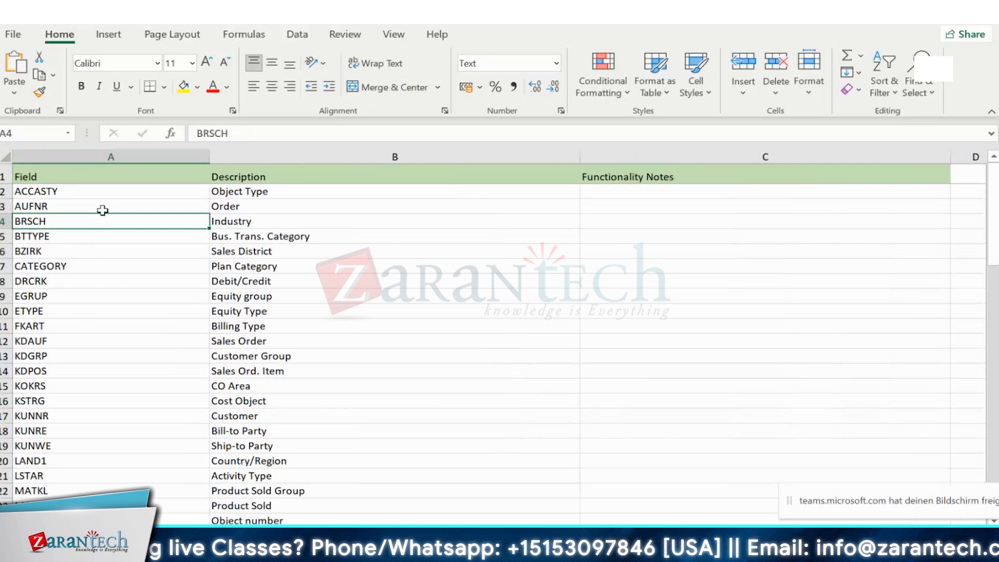
pyautogui.click(102, 209)
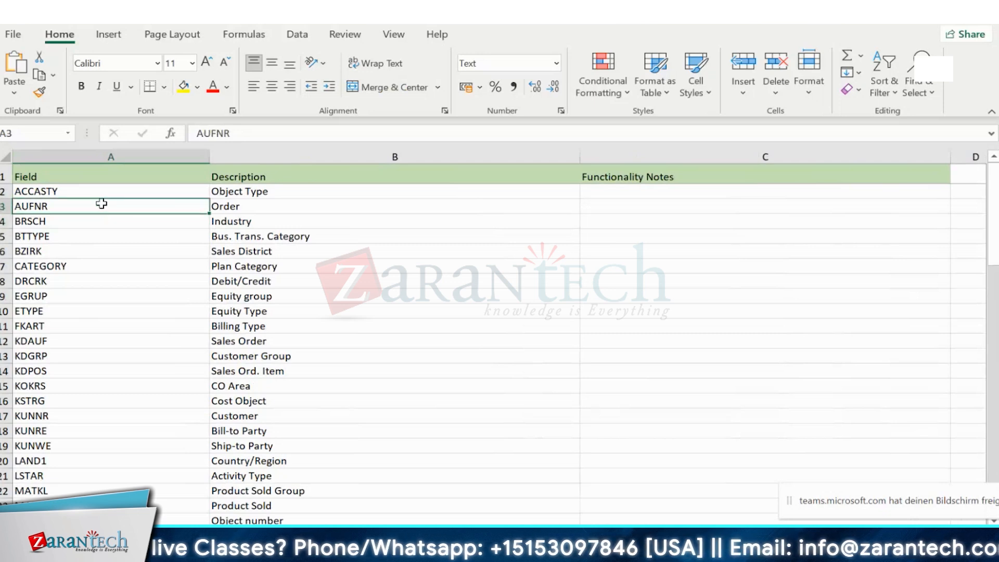
pyautogui.click(206, 390)
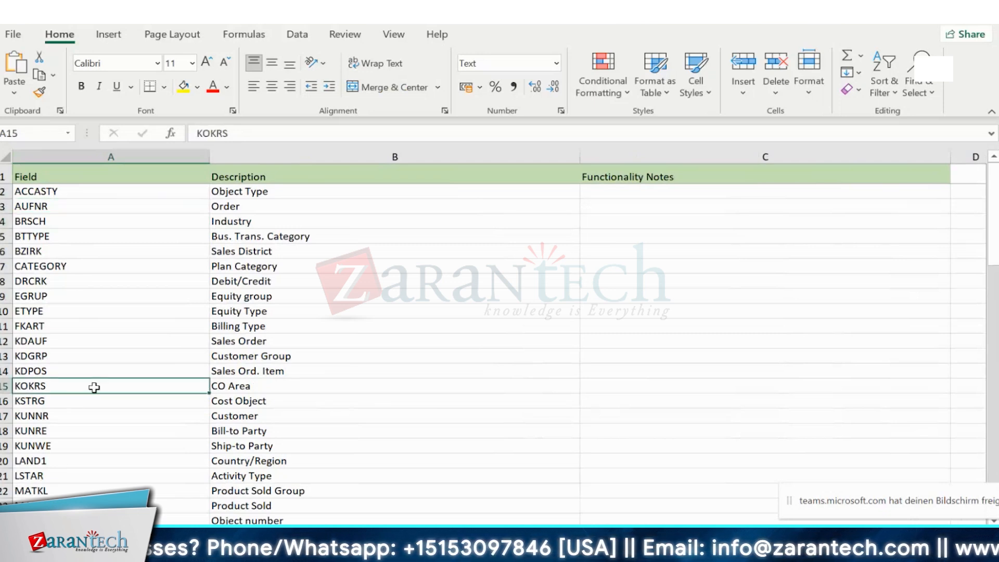
pyautogui.click(69, 418)
pyautogui.scroll(-2, 81, 332)
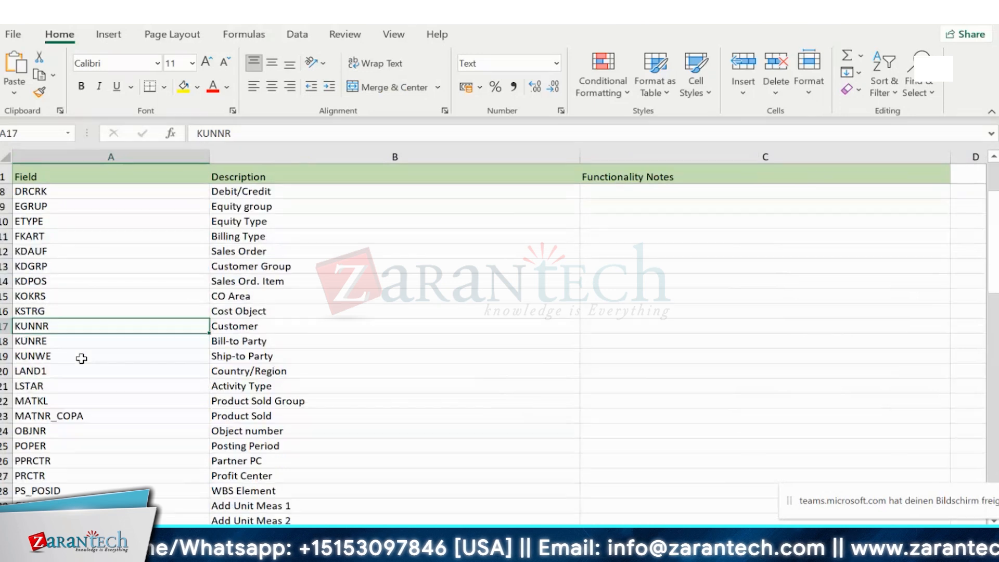
pyautogui.scroll(-4, 81, 359)
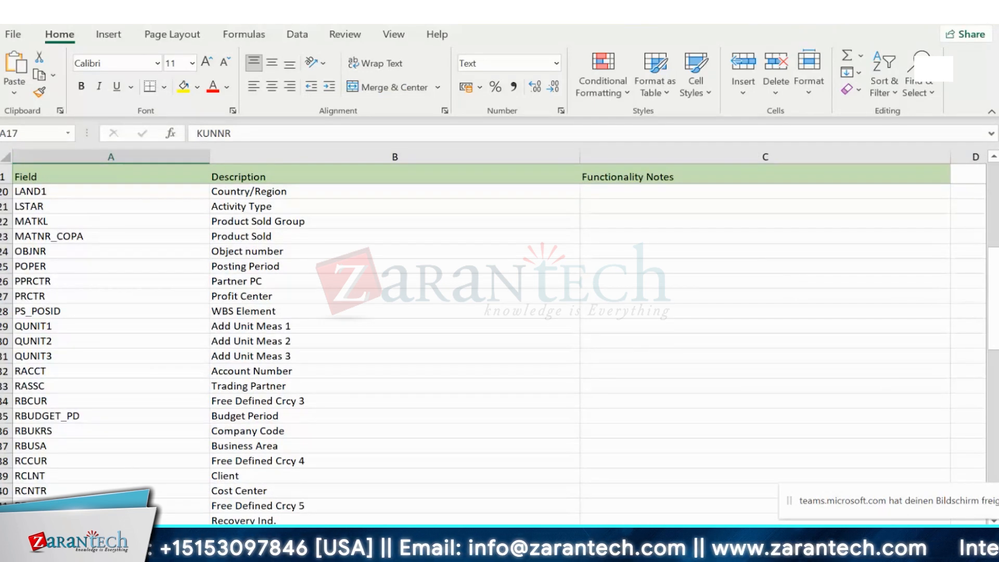
# - Check the Cycle, segment From/To and Derive Value sheets, then return to SAP GUI
pyautogui.click(365, 534)
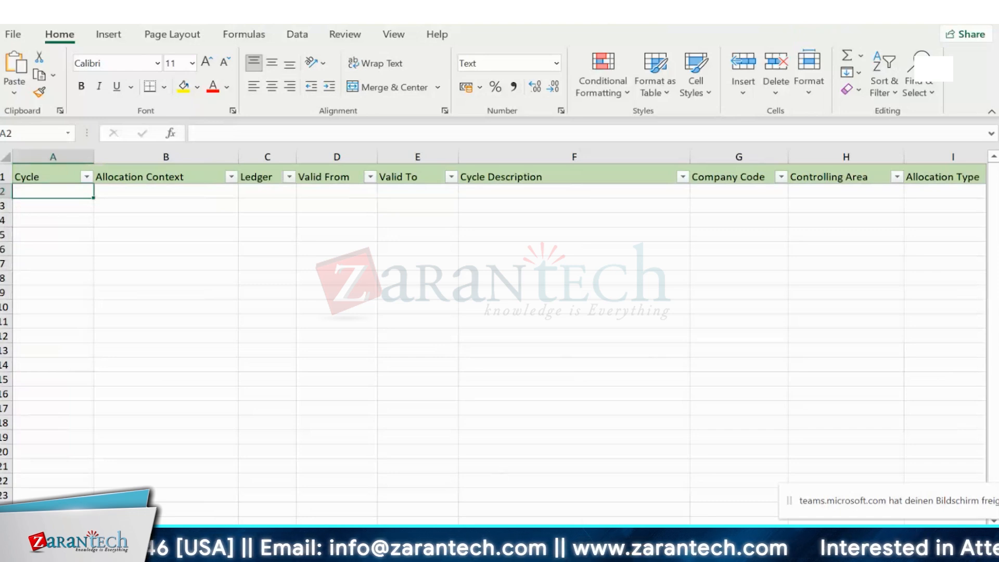
pyautogui.click(447, 533)
pyautogui.click(406, 534)
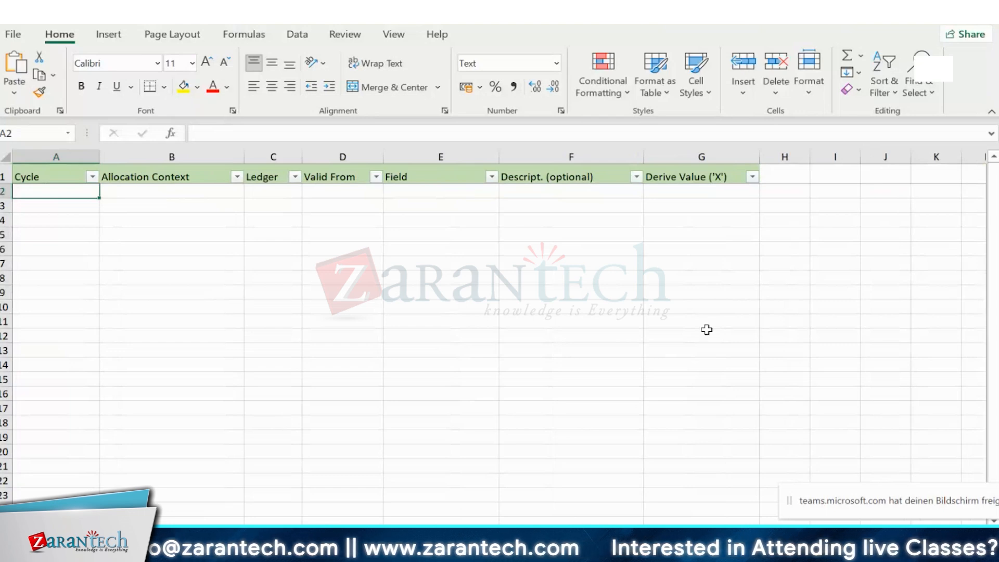
pyautogui.moveTo(606, 551)
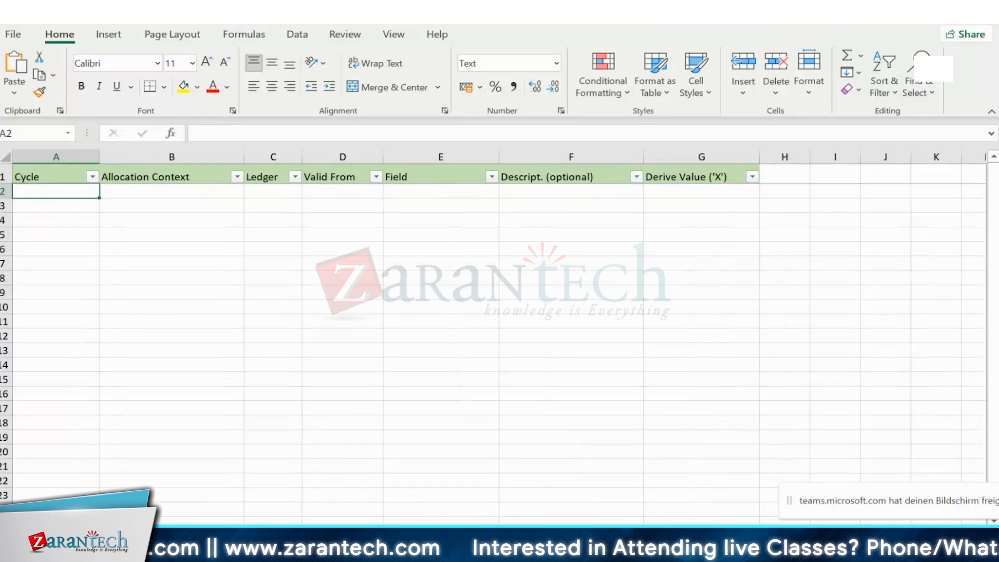
pyautogui.click(671, 551)
pyautogui.click(221, 37)
# - Return to Easy Access and run KSU5 for assessment cycle INFIN
pyautogui.click(208, 42)
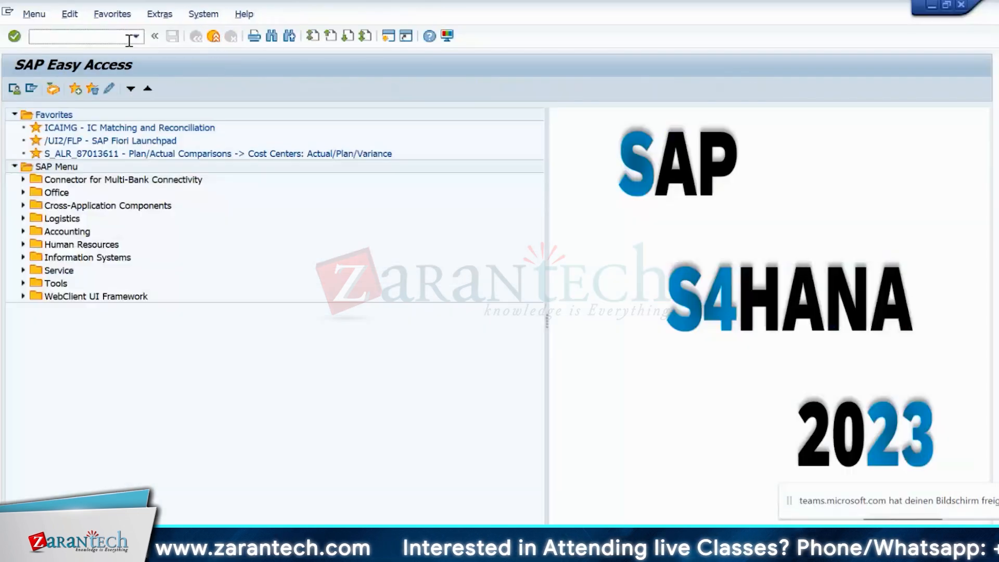
pyautogui.click(136, 36)
pyautogui.click(73, 71)
pyautogui.write('/')
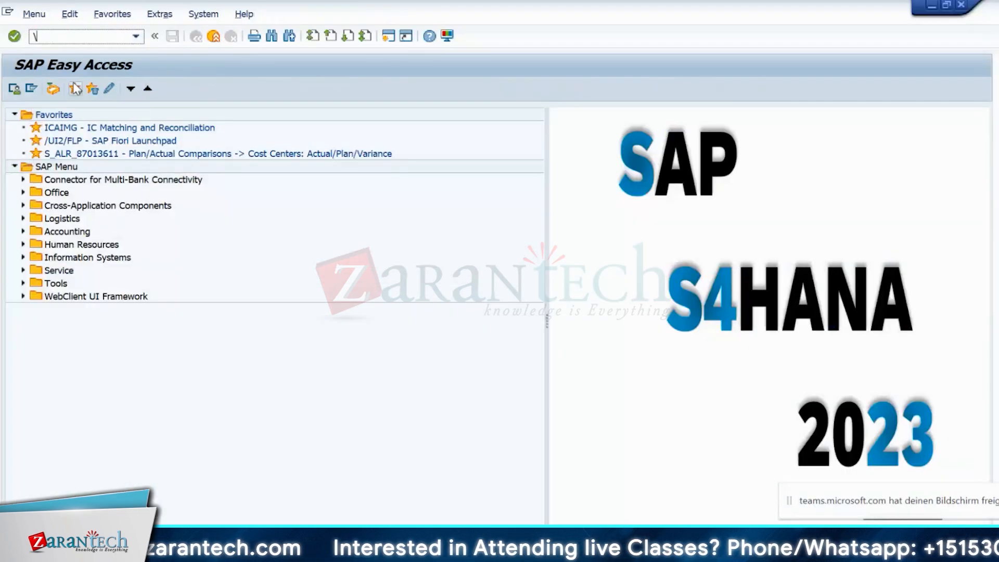
pyautogui.press('BackSpace')
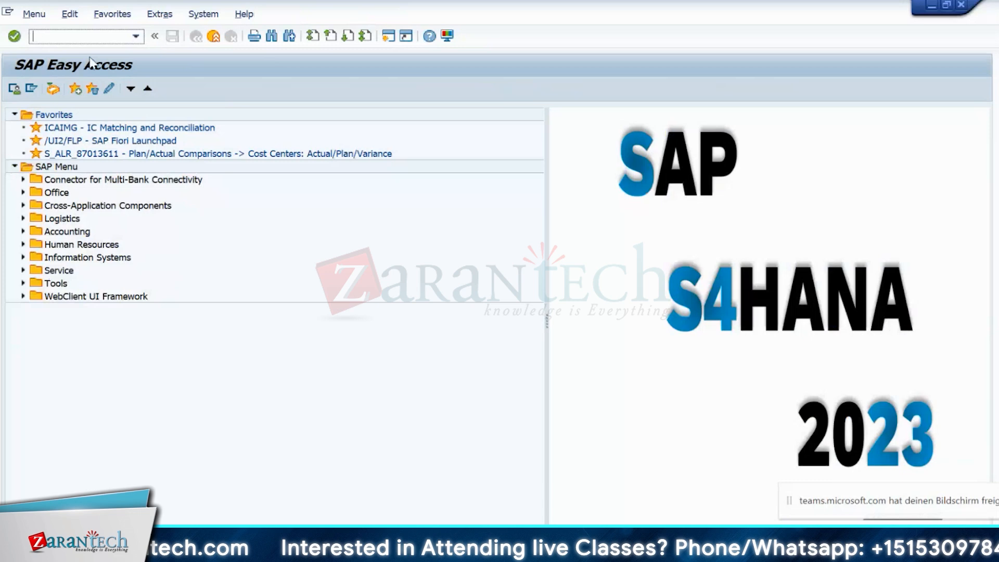
pyautogui.click(135, 36)
pyautogui.click(74, 83)
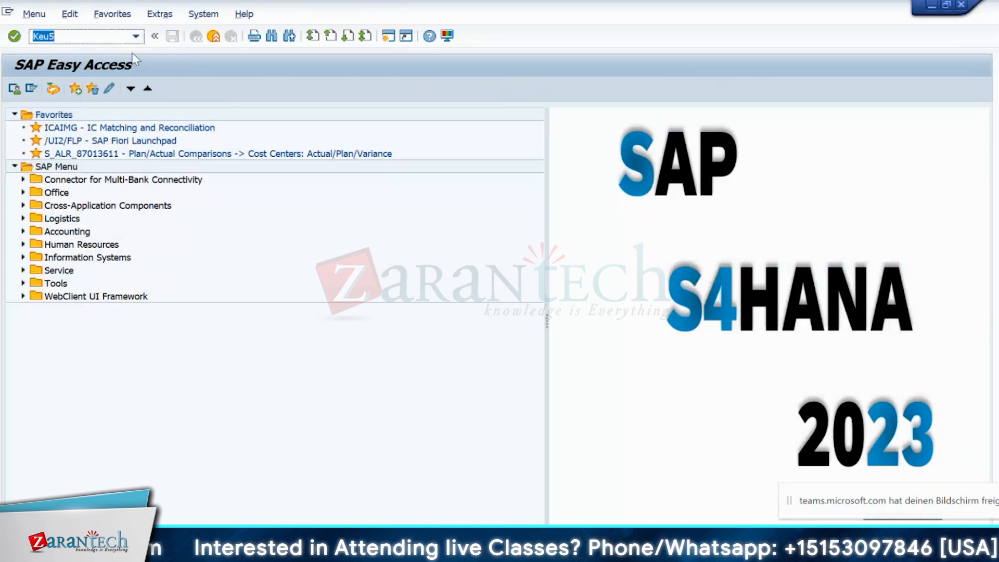
pyautogui.click(135, 36)
pyautogui.click(51, 84)
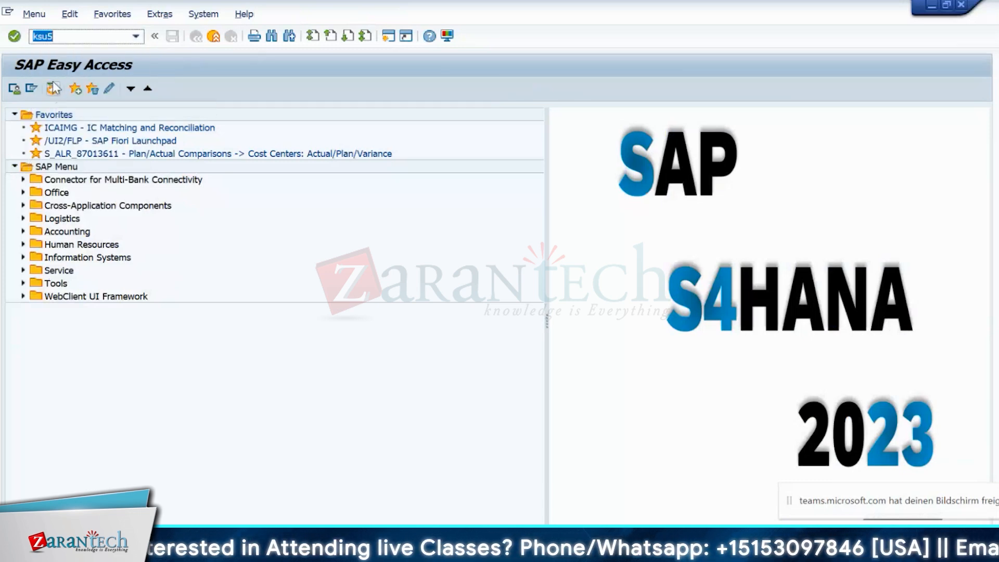
pyautogui.press('Return')
pyautogui.write('INFIN')
pyautogui.press('Return')
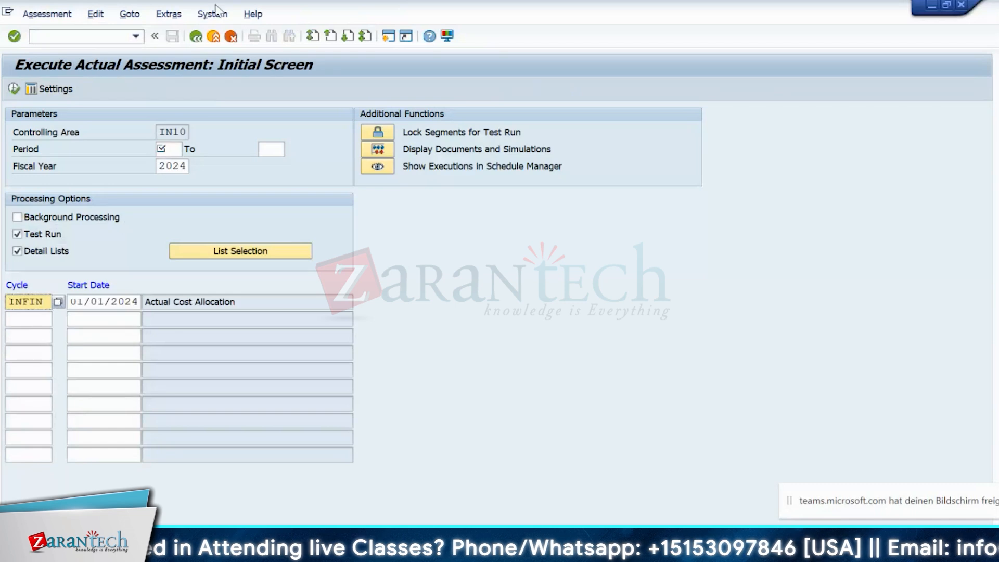
# - Put INFIN in change mode and show the first segment's receiver tracing factors for IN10PRD1 and IN10PRD2
pyautogui.click(169, 14)
pyautogui.moveTo(208, 81)
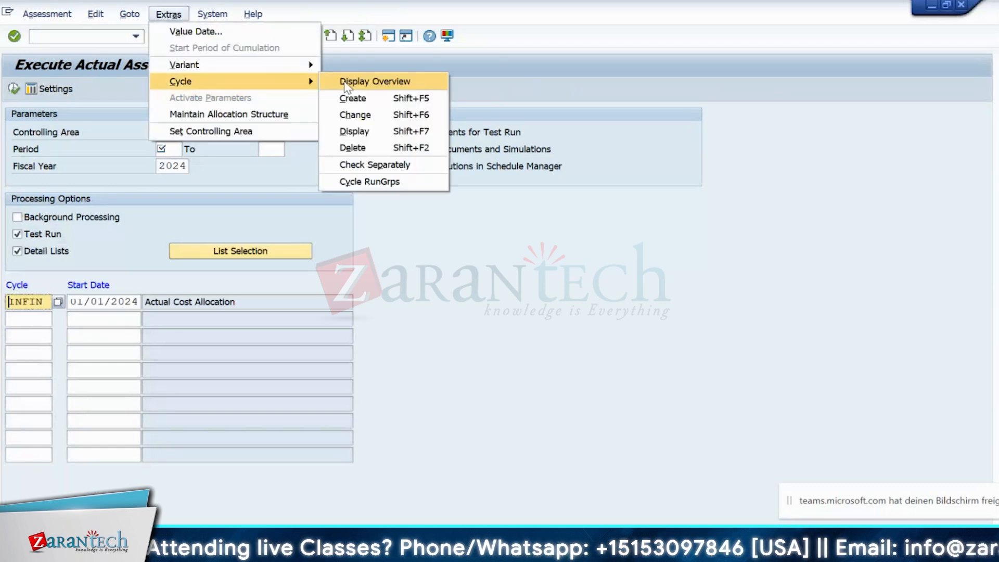
pyautogui.click(358, 115)
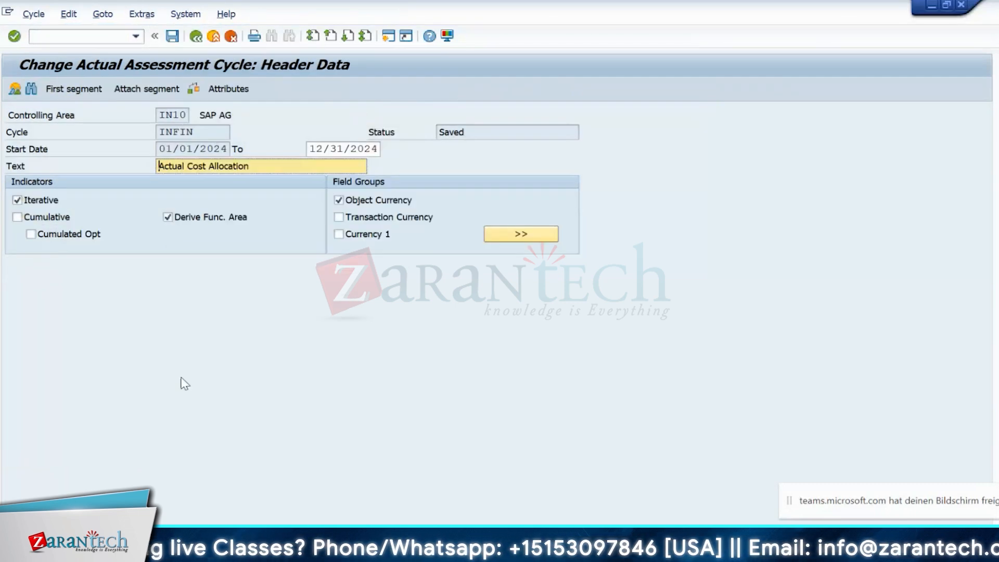
pyautogui.click(72, 89)
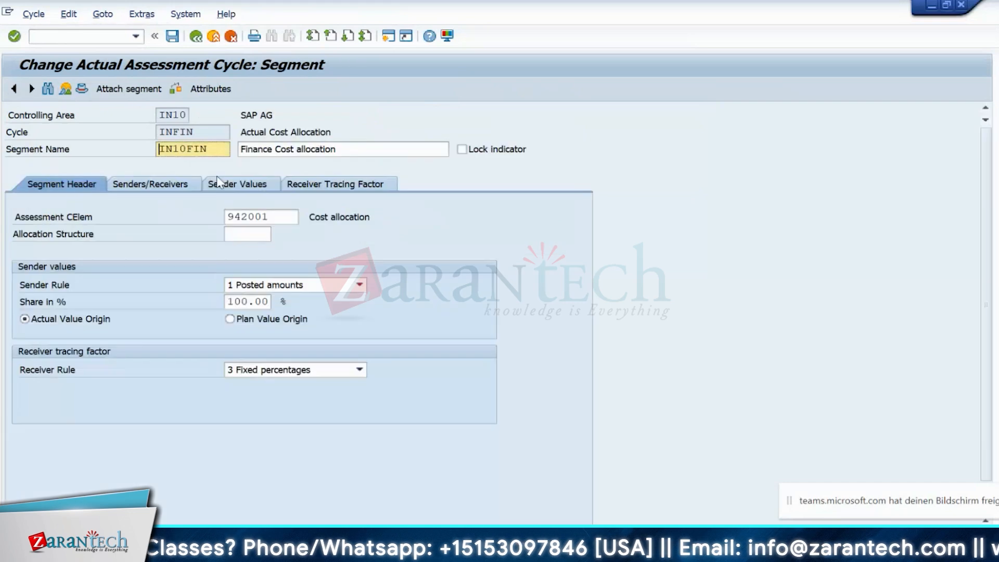
pyautogui.click(329, 187)
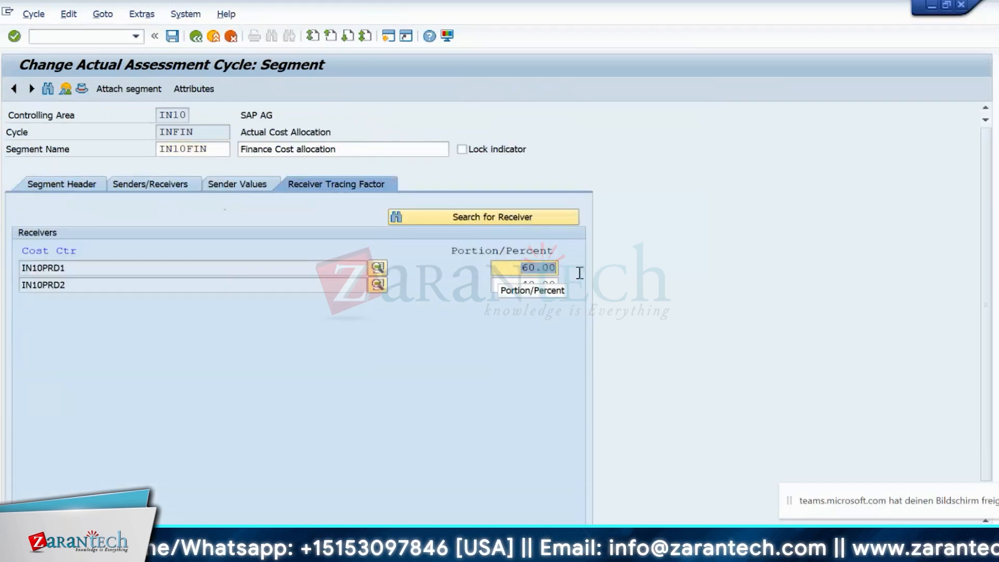
pyautogui.press('Tab')
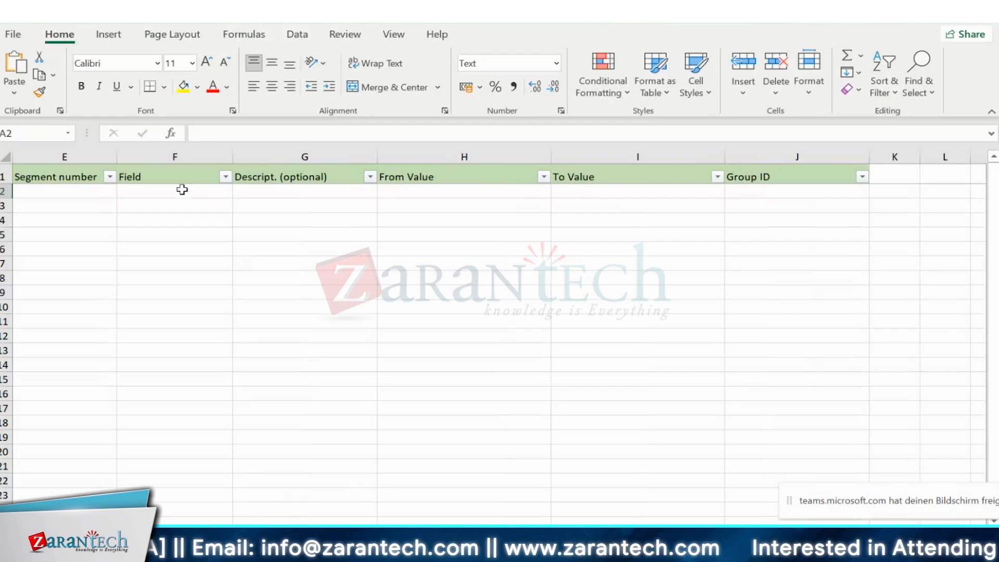
# - Point out the segment sheet's Field, Segment number, To Value and From Value columns
pyautogui.click(156, 191)
pyautogui.click(91, 191)
pyautogui.click(607, 194)
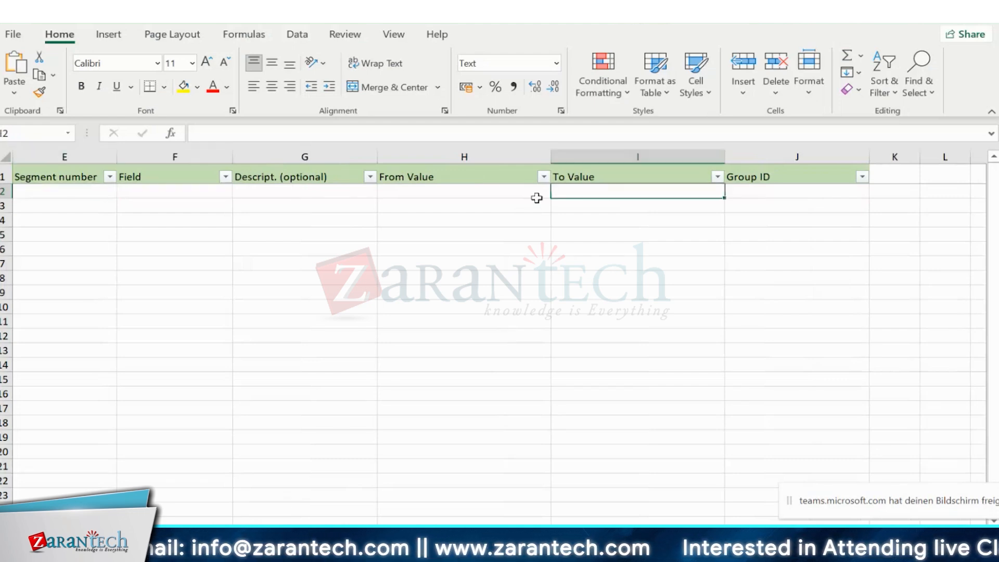
pyautogui.click(459, 200)
pyautogui.click(463, 188)
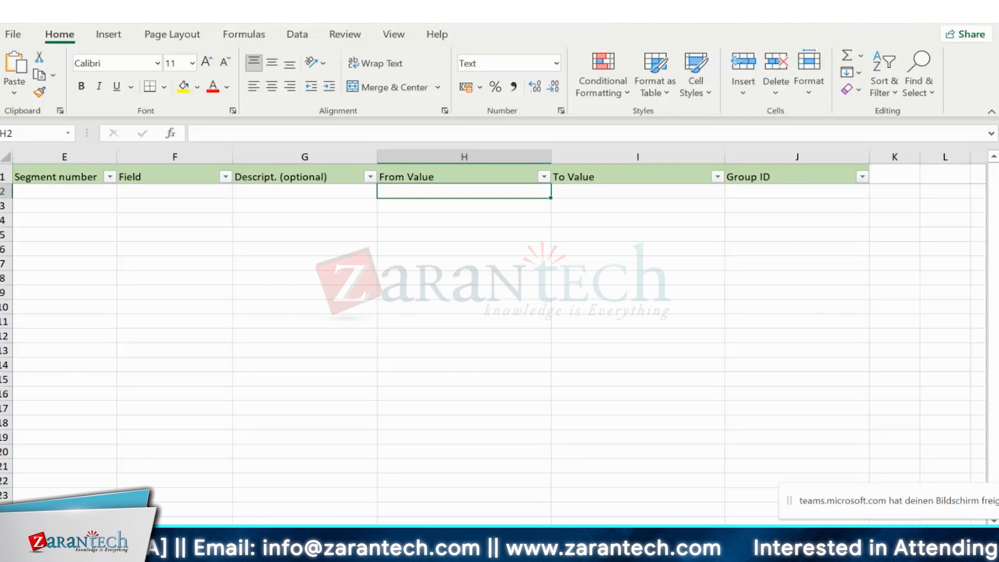
# - Switch to the Manage Allocations window and cancel the Upload new values dialog
pyautogui.moveTo(606, 549)
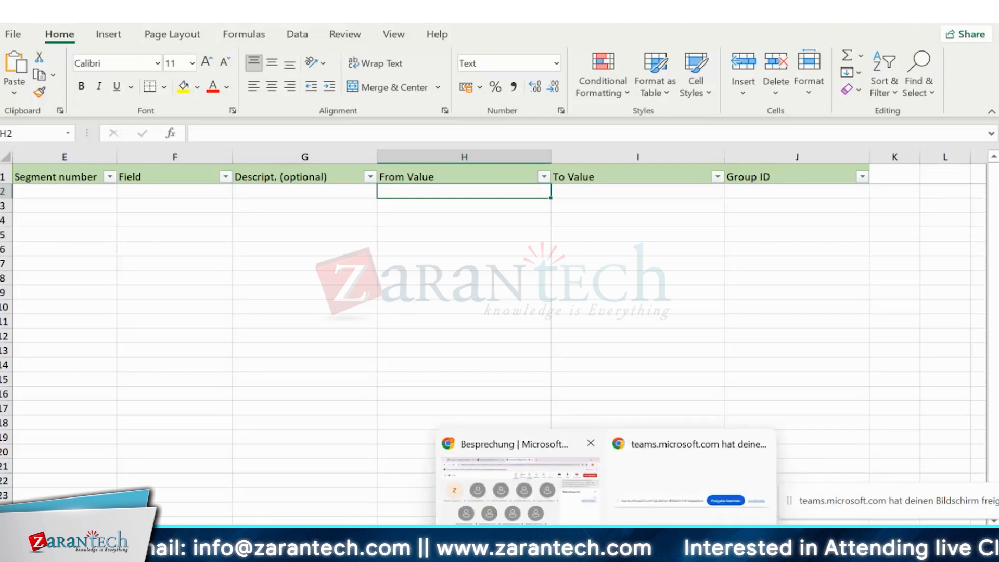
pyautogui.moveTo(470, 550)
pyautogui.click(430, 466)
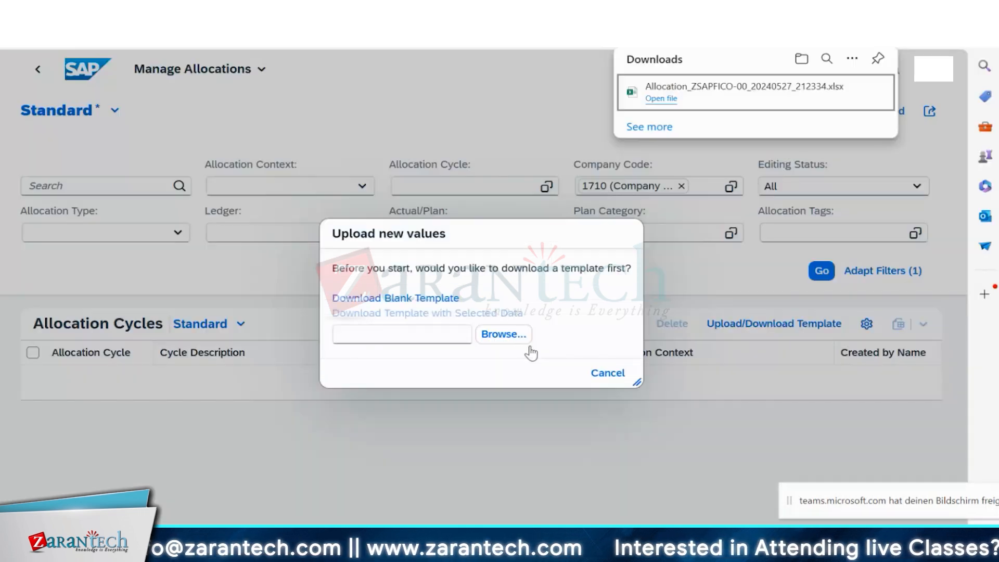
pyautogui.click(604, 373)
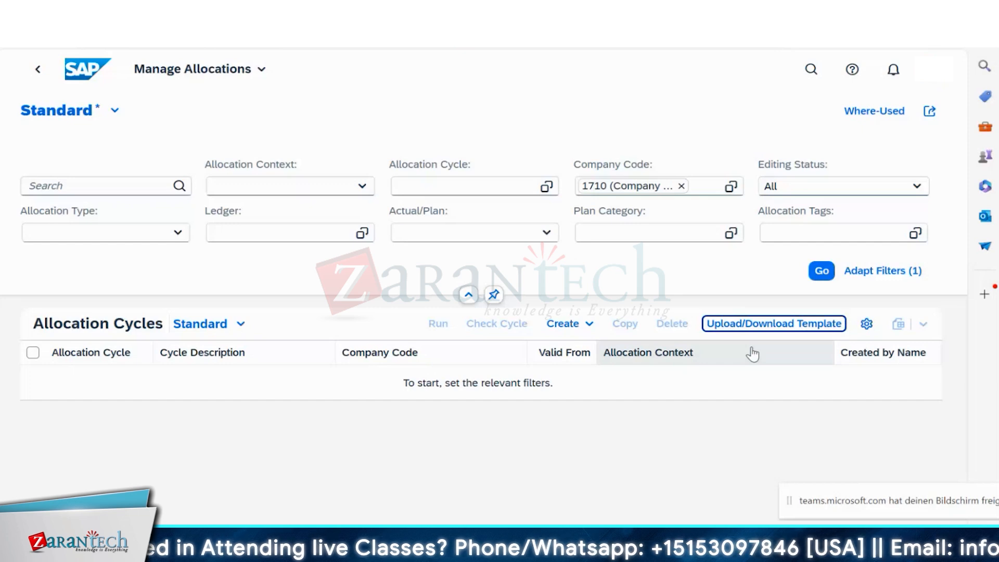
# - Look over the template's Segment number and To Value columns in Excel
pyautogui.moveTo(676, 557)
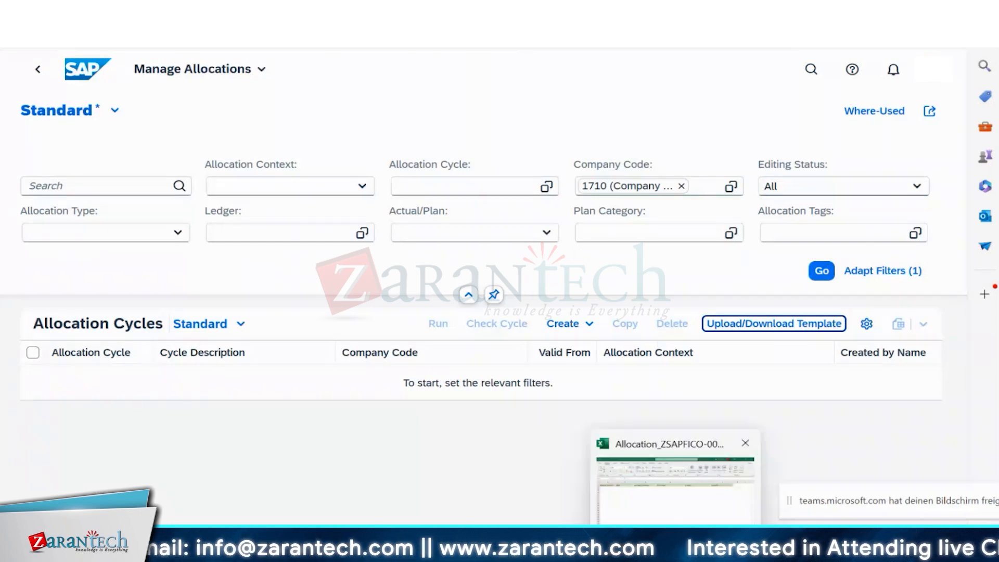
pyautogui.click(677, 520)
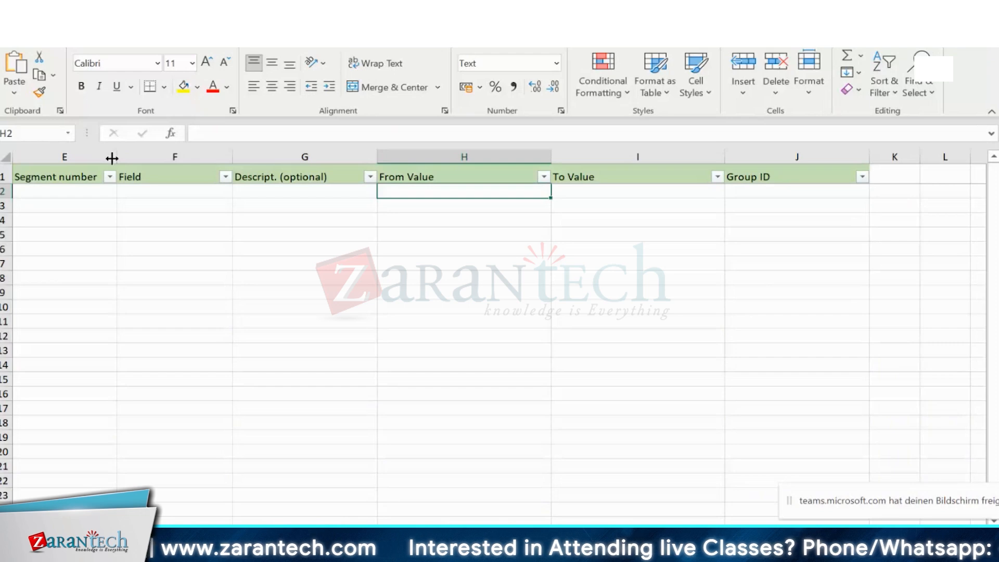
pyautogui.click(52, 176)
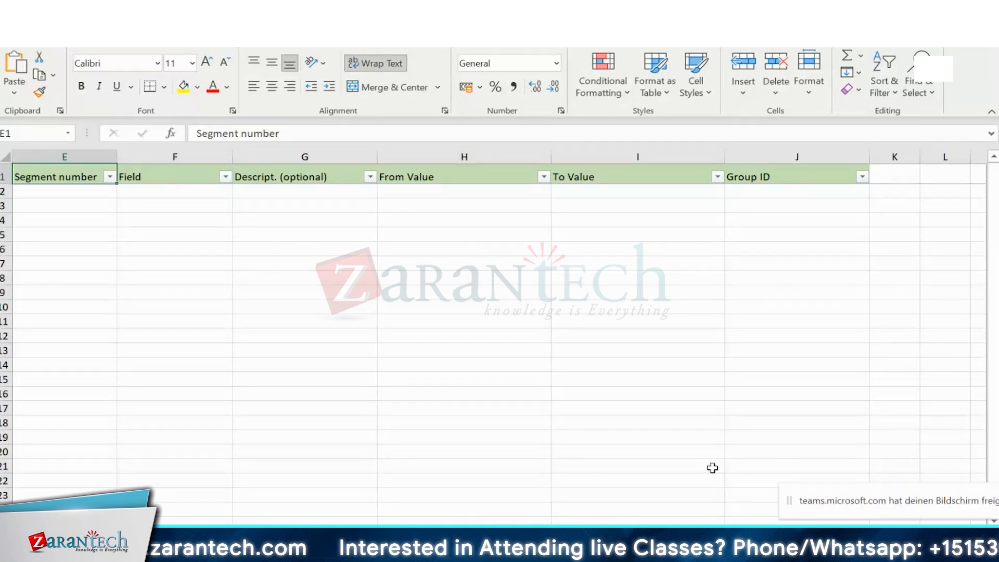
pyautogui.click(554, 293)
pyautogui.moveTo(440, 446)
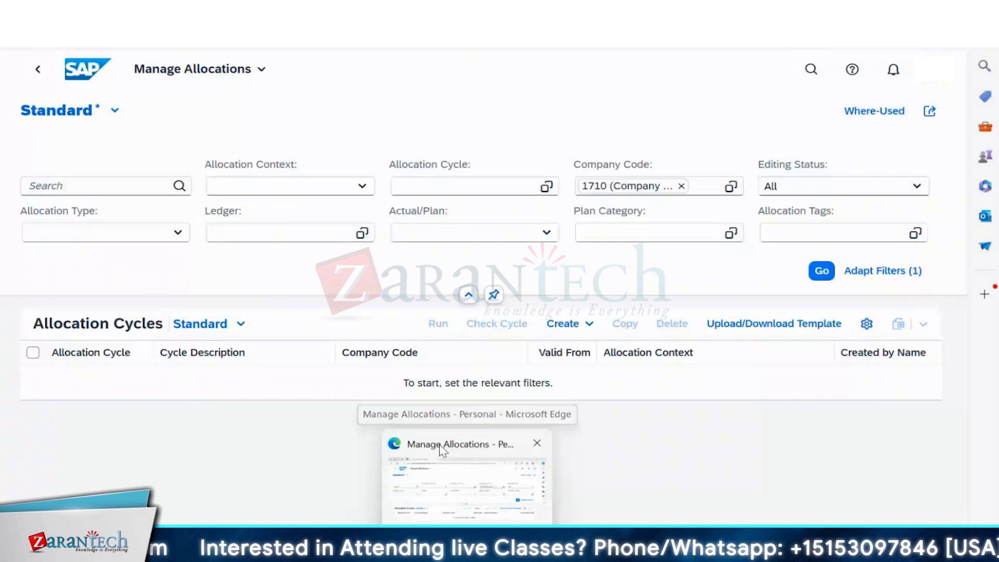
# - Back in Manage Allocations, remove the 1710 token from the Company Code filter
pyautogui.click(442, 450)
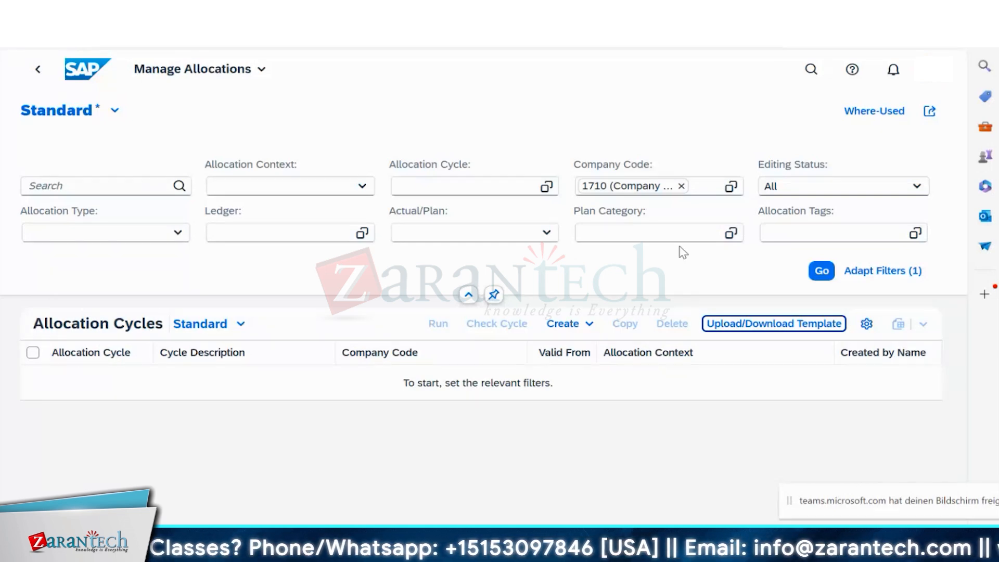
pyautogui.click(681, 186)
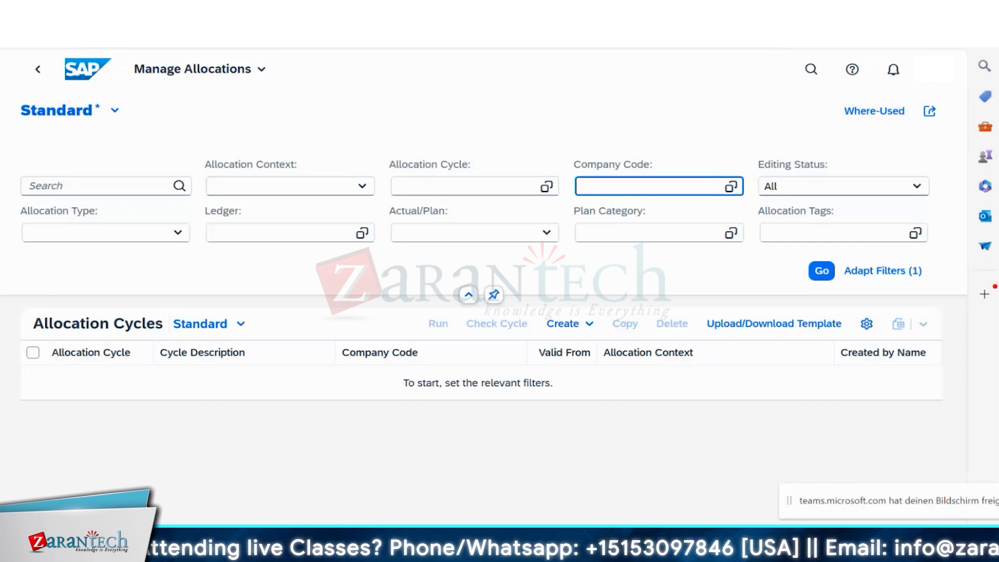
# - Defocus the emptied Company Code filter and go back to the launchpad Home page
pyautogui.click(819, 490)
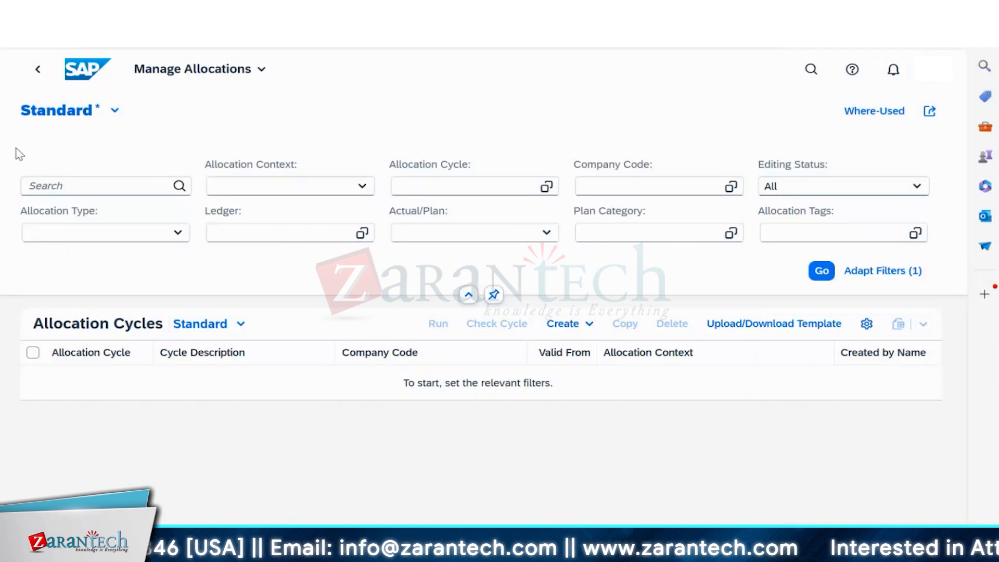
pyautogui.click(36, 71)
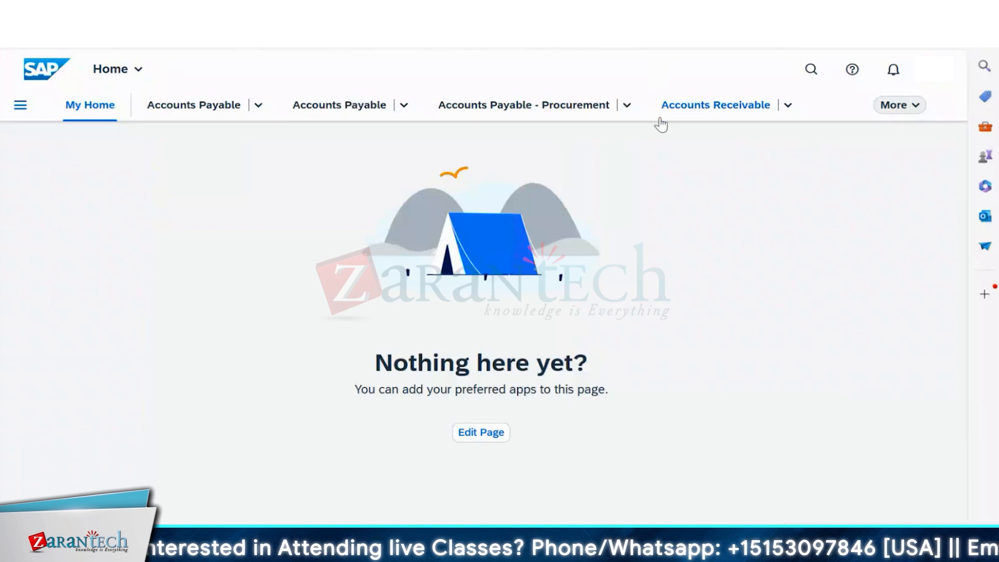
# - Browse the launchpad's Accounts Receivable apps, all-apps list and app groups
pyautogui.click(787, 106)
pyautogui.click(678, 95)
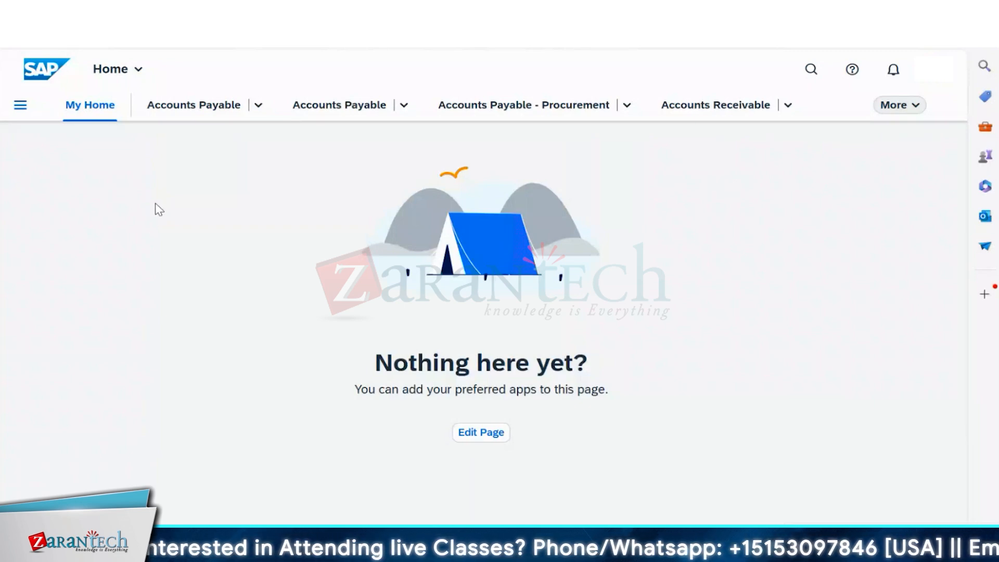
pyautogui.click(137, 70)
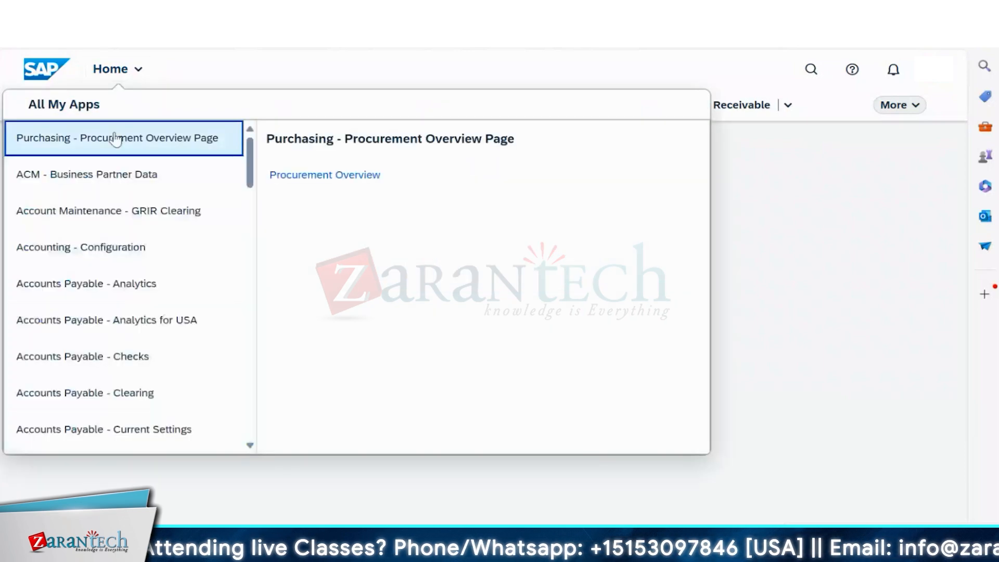
pyautogui.click(712, 178)
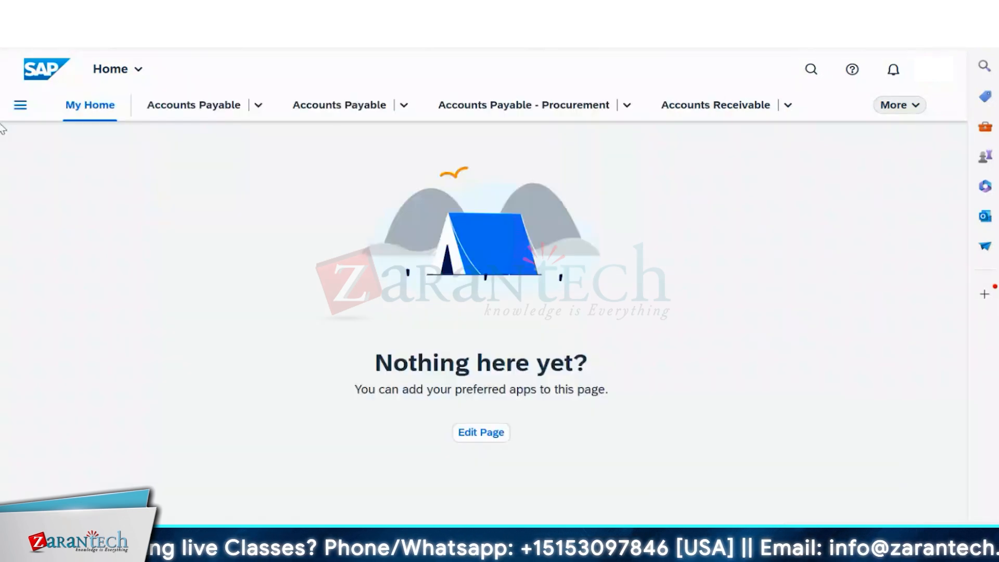
pyautogui.click(20, 105)
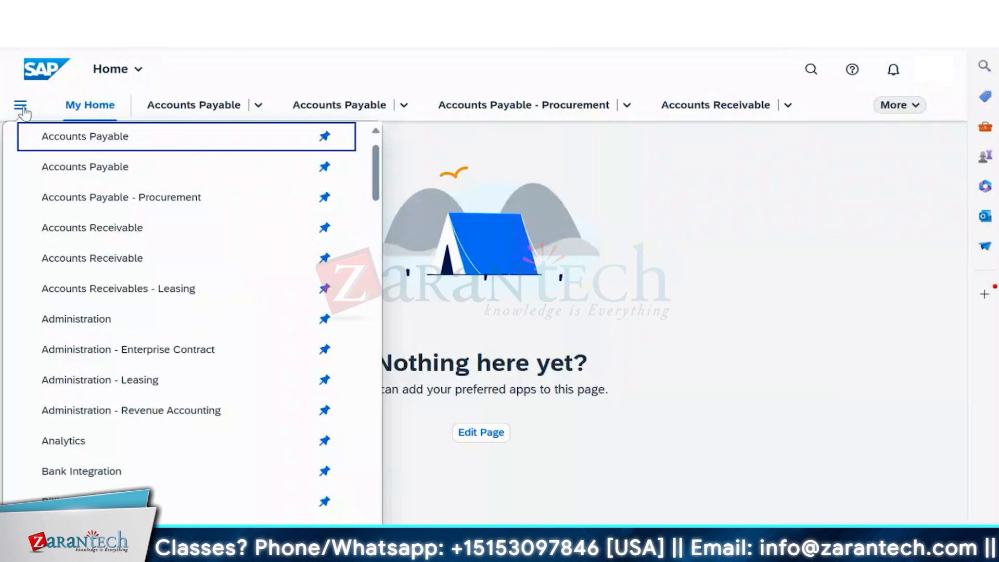
pyautogui.click(20, 106)
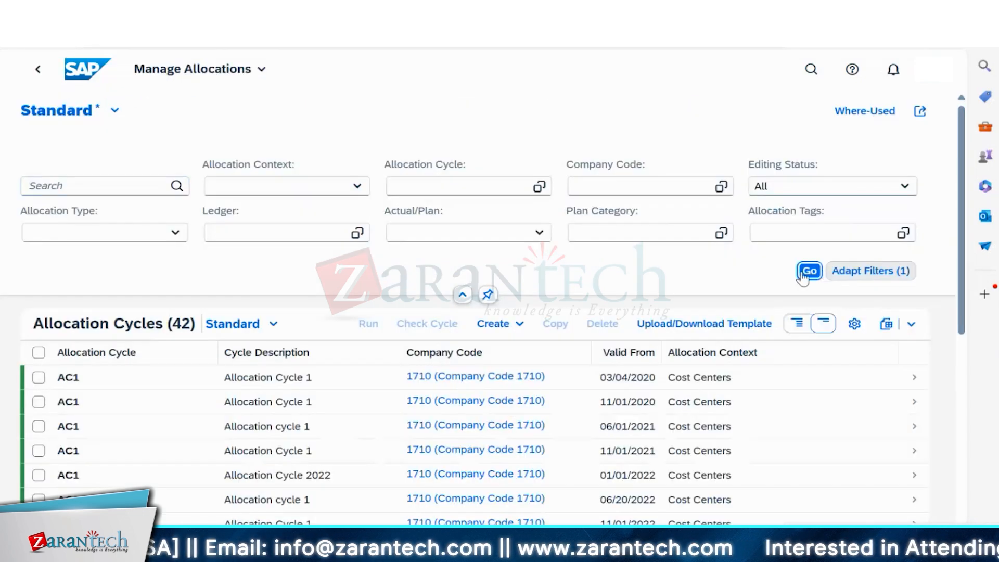
pyautogui.scroll(-2, 833, 455)
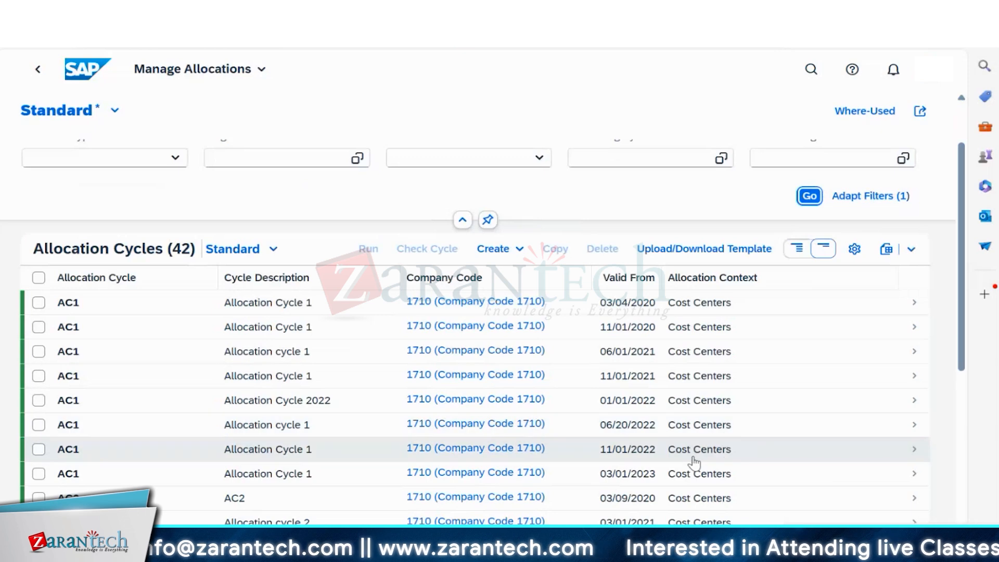
pyautogui.scroll(-10, 154, 386)
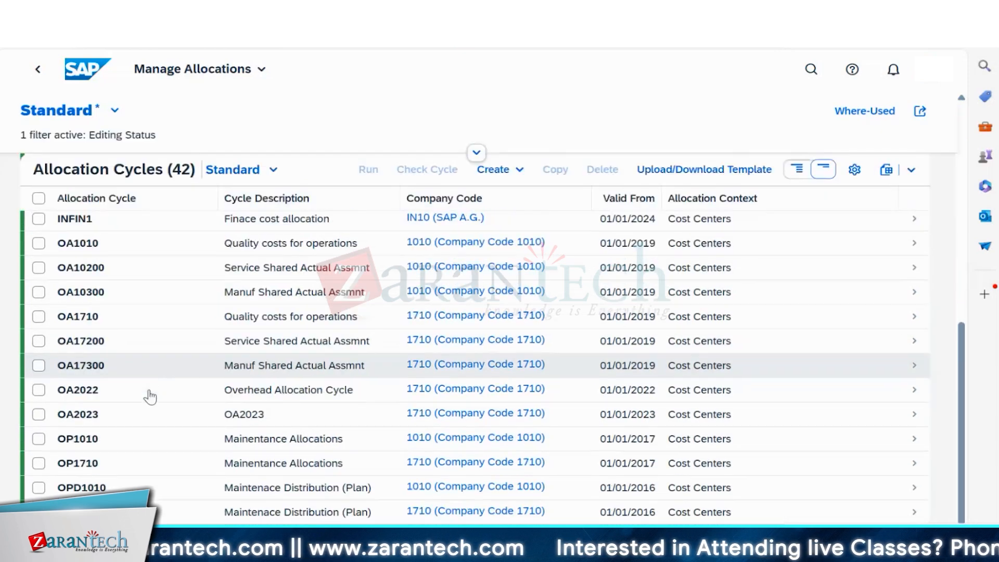
pyautogui.scroll(10, 150, 396)
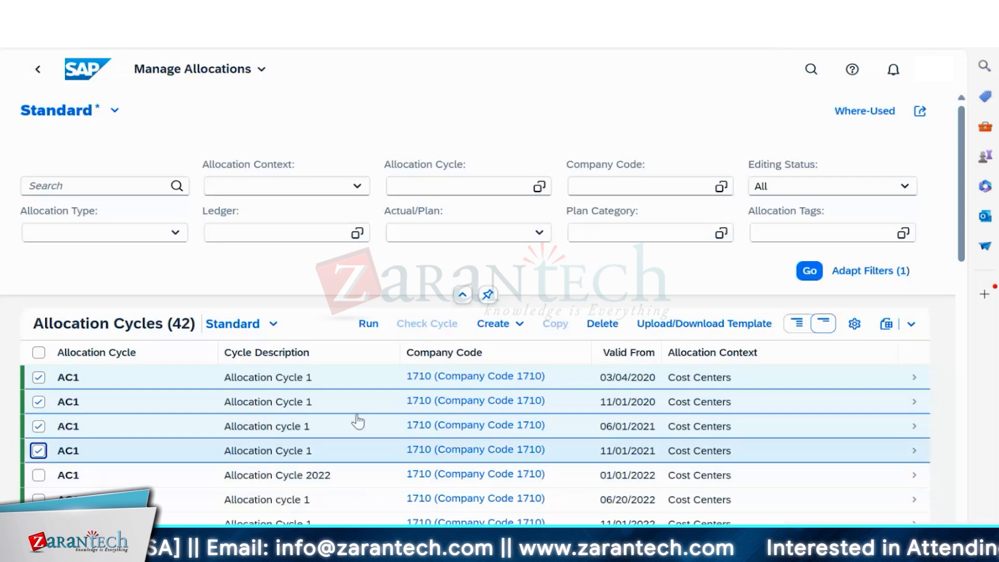
# - Search for cycle in10fin1 in the Allocation Cycle filter, then erase the filter value
pyautogui.click(481, 182)
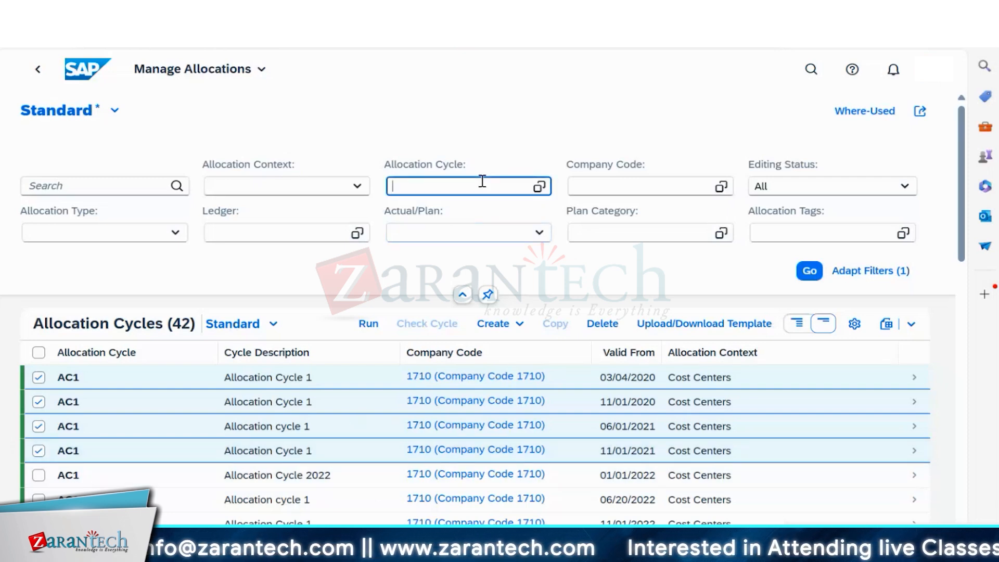
pyautogui.write('in10')
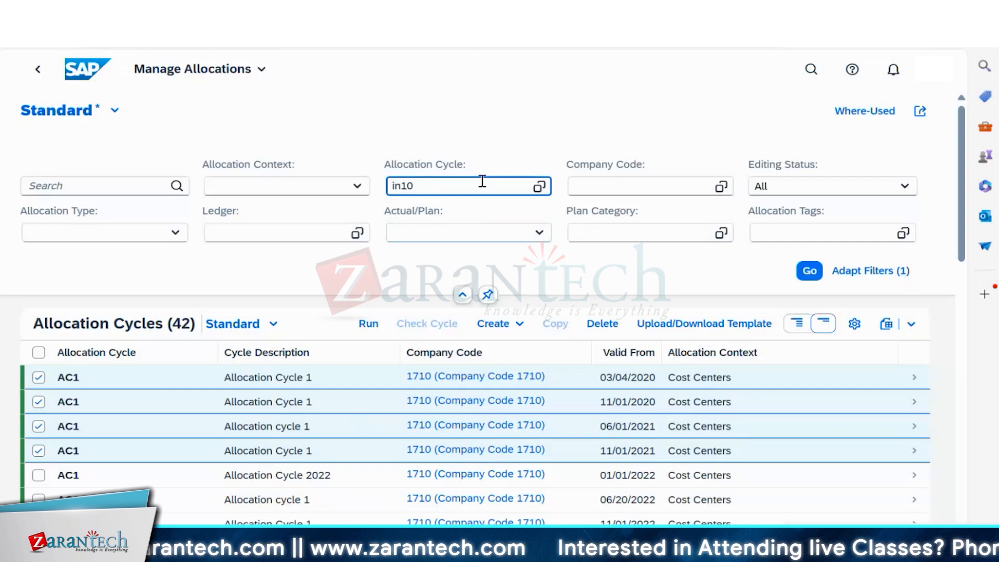
pyautogui.write('fin1')
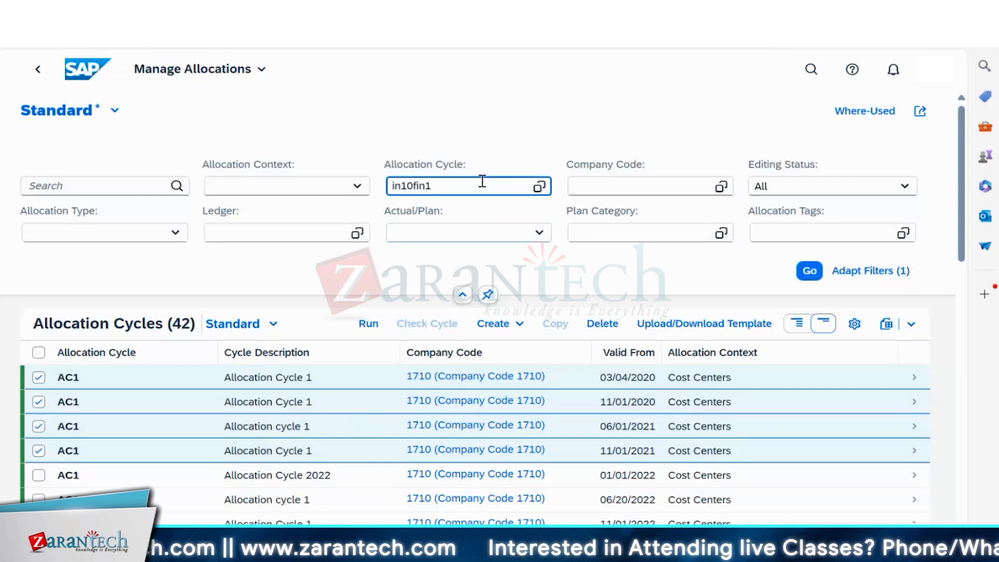
pyautogui.click(804, 275)
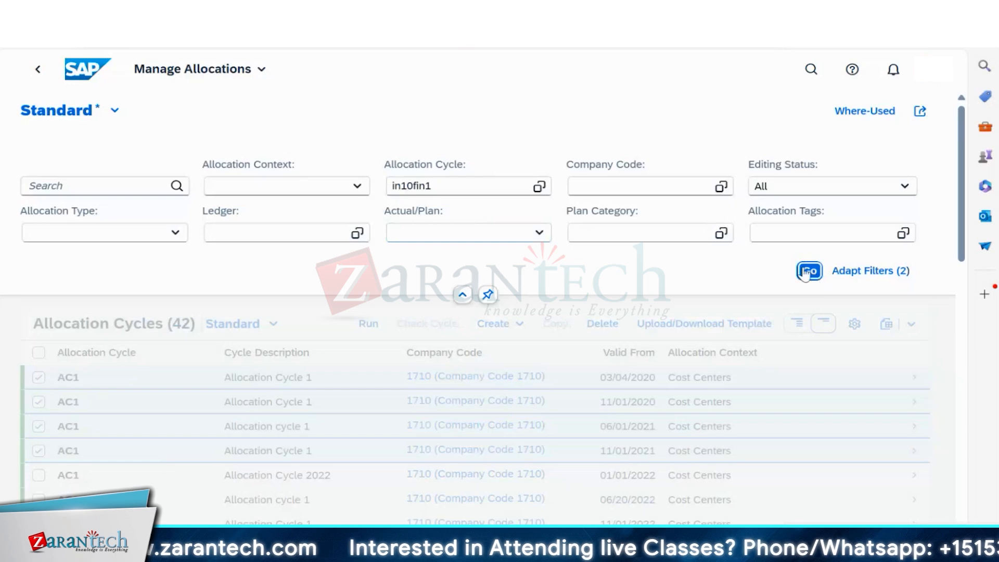
pyautogui.click(529, 190)
pyautogui.press('BackSpace')
pyautogui.press('BackSpace')
pyautogui.press('BackSpace')
pyautogui.press('BackSpace')
pyautogui.press('BackSpace')
pyautogui.press('BackSpace')
pyautogui.press('BackSpace')
pyautogui.press('BackSpace')
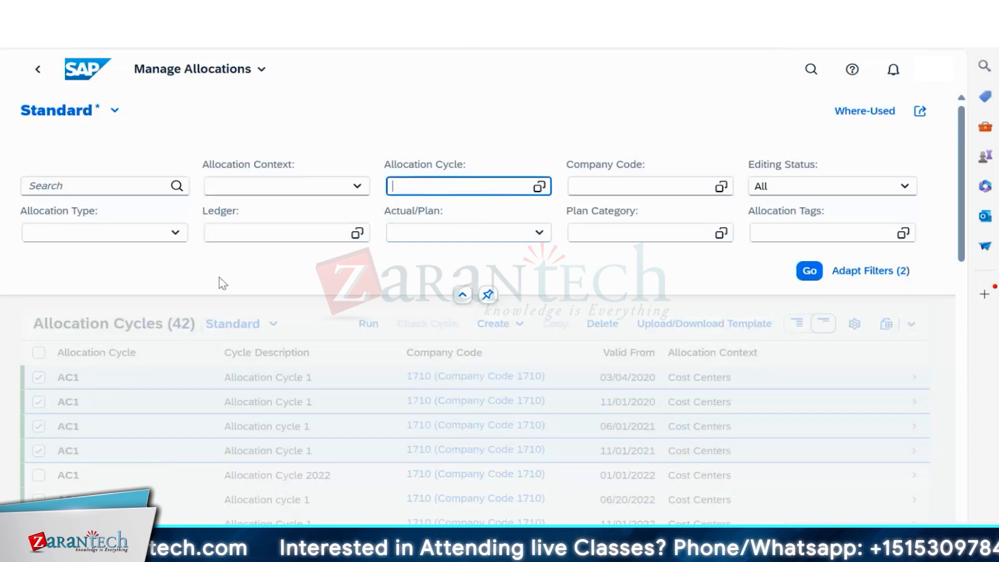
pyautogui.scroll(-10, 401, 408)
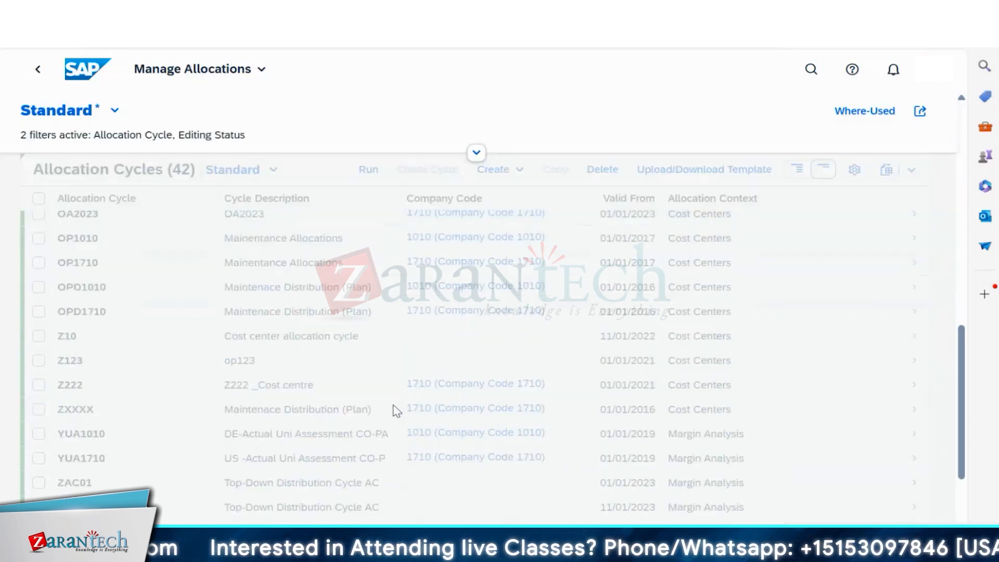
pyautogui.scroll(-3, 397, 411)
pyautogui.scroll(15, 393, 408)
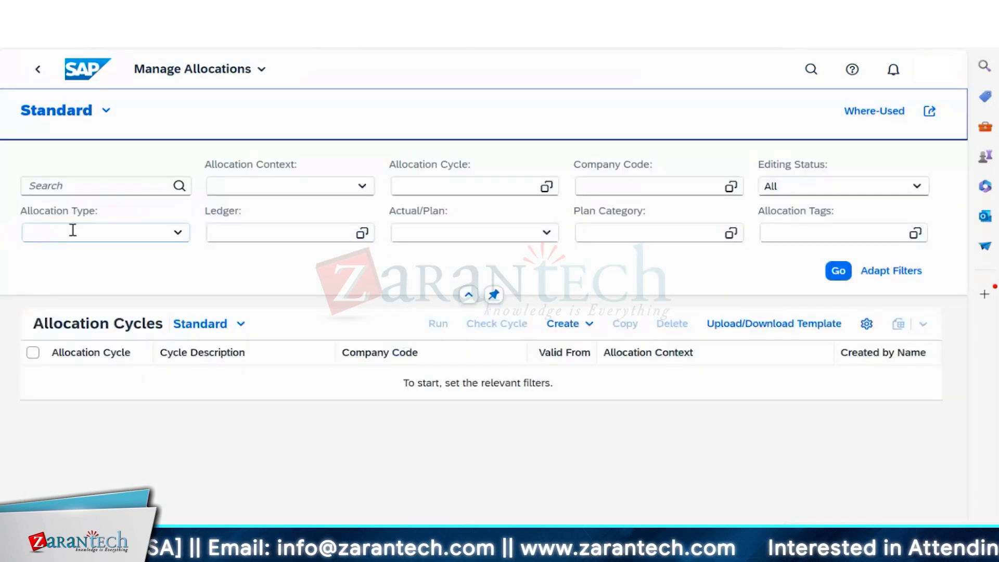
# - Filter by company code IN10 and open allocation cycle INFIN1
pyautogui.click(641, 189)
pyautogui.write('in10')
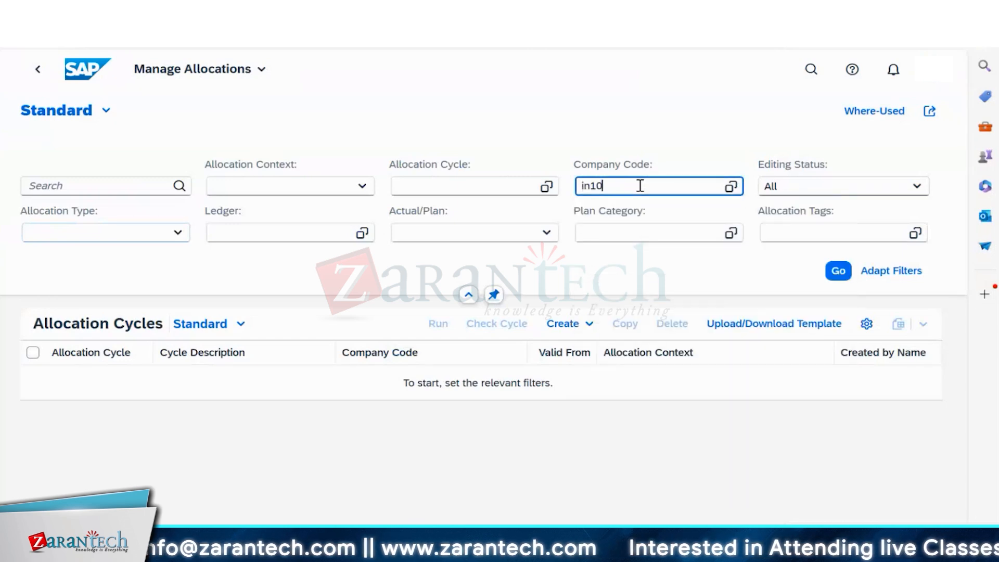
pyautogui.press('Return')
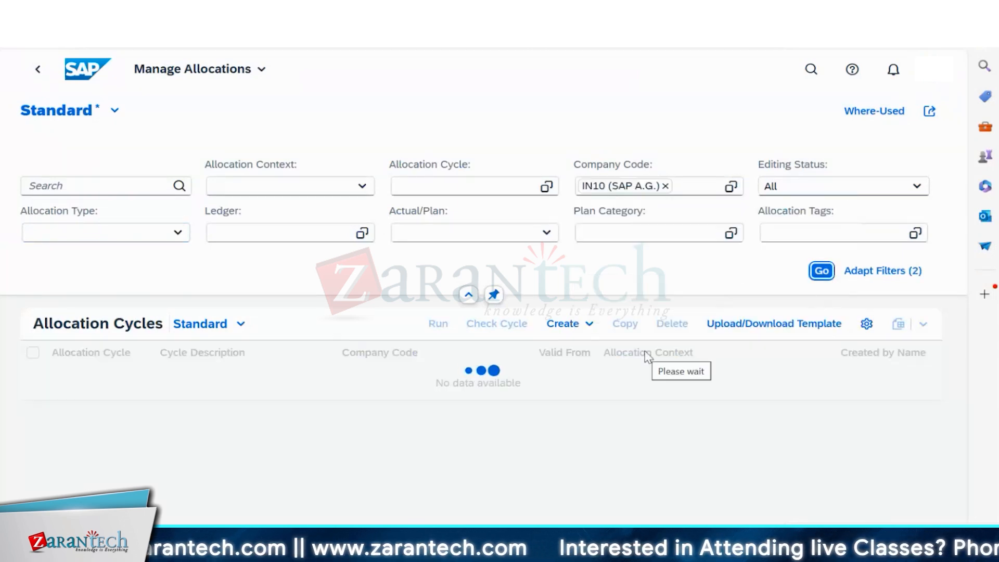
pyautogui.click(78, 378)
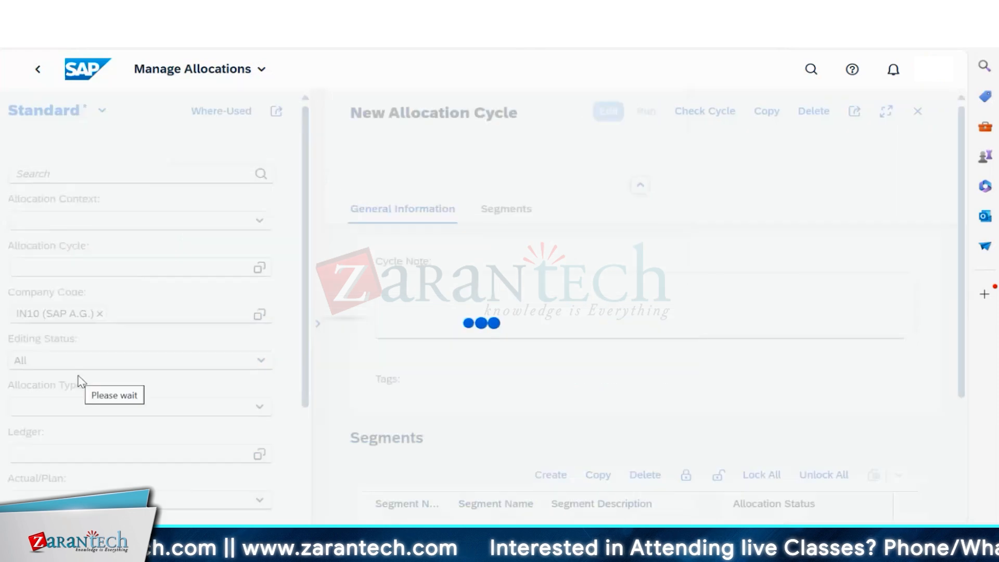
# - Highlight INFIN1's Functional Area derivation rule to review it
pyautogui.scroll(-3, 747, 399)
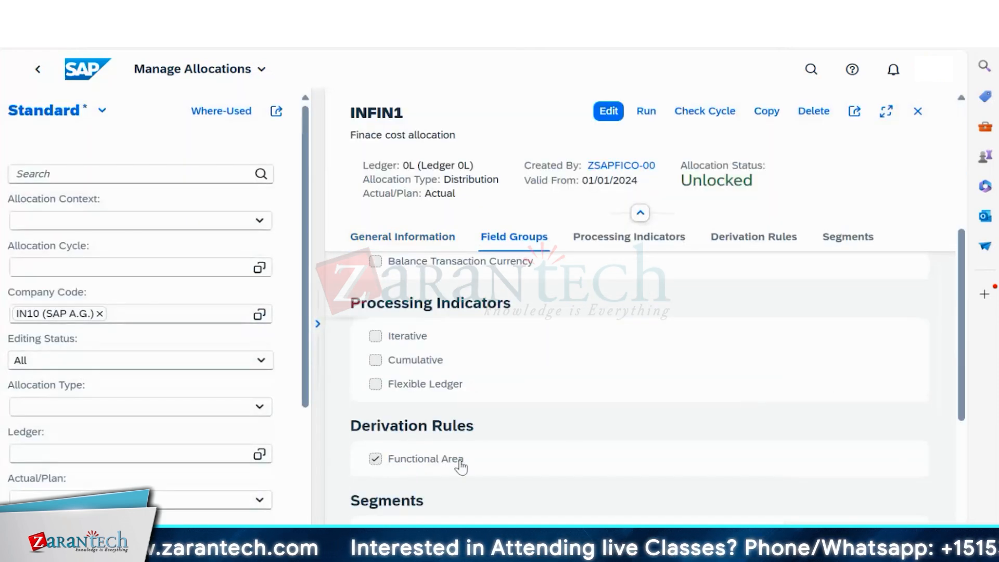
pyautogui.moveTo(463, 465); pyautogui.dragTo(368, 460)
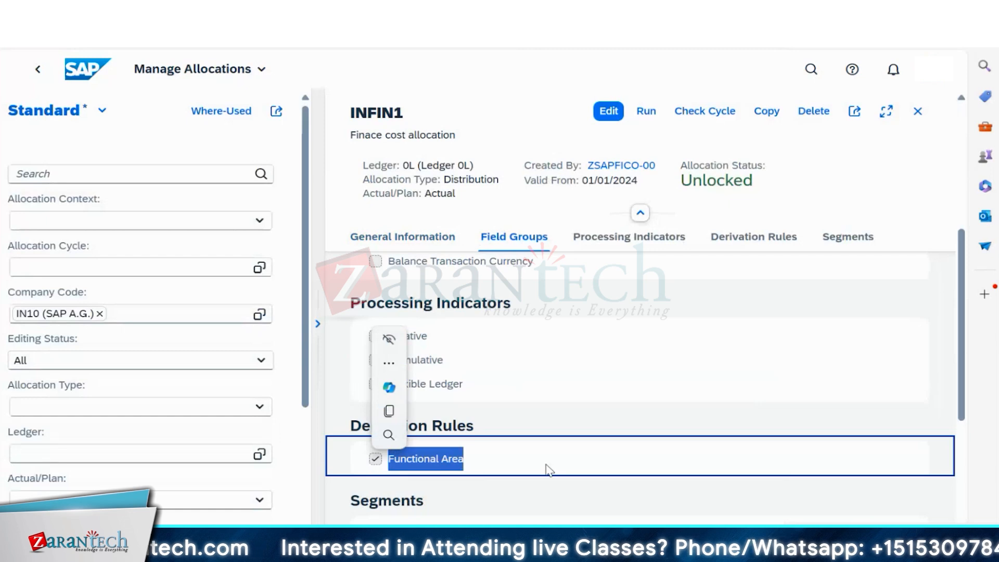
pyautogui.scroll(-3, 549, 470)
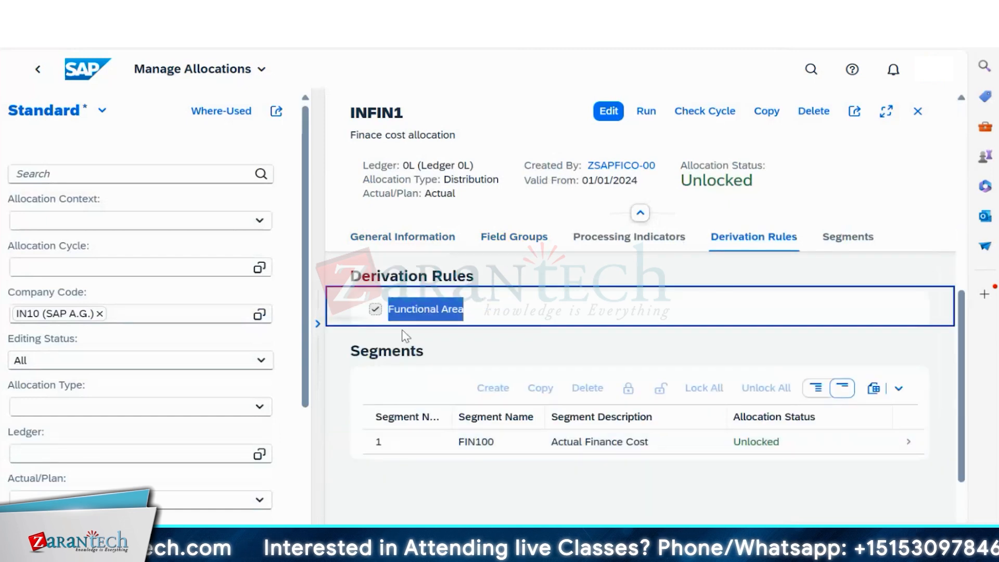
pyautogui.click(376, 319)
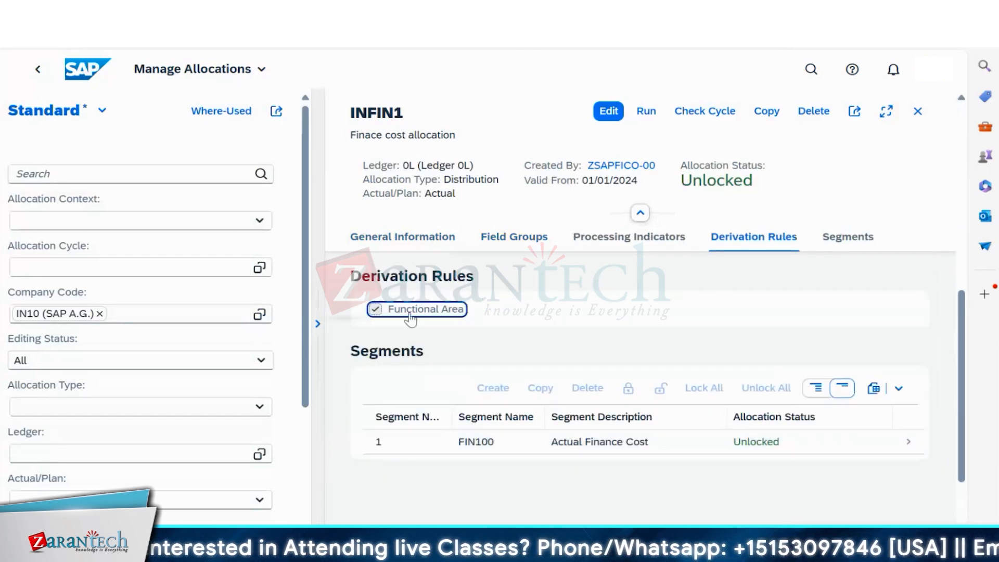
pyautogui.moveTo(559, 303); pyautogui.dragTo(342, 326)
pyautogui.click(341, 327)
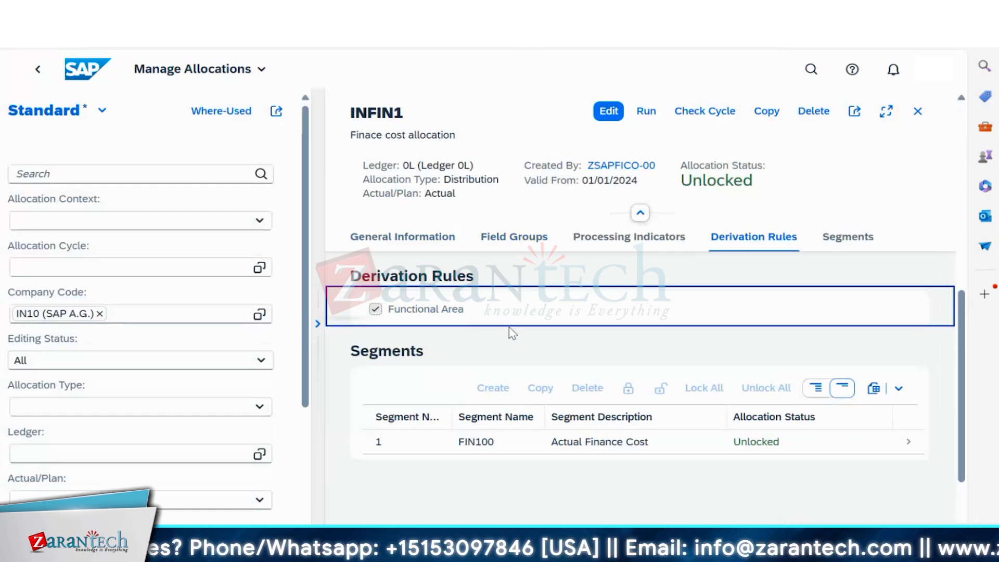
pyautogui.moveTo(468, 311); pyautogui.dragTo(385, 318)
pyautogui.click(354, 322)
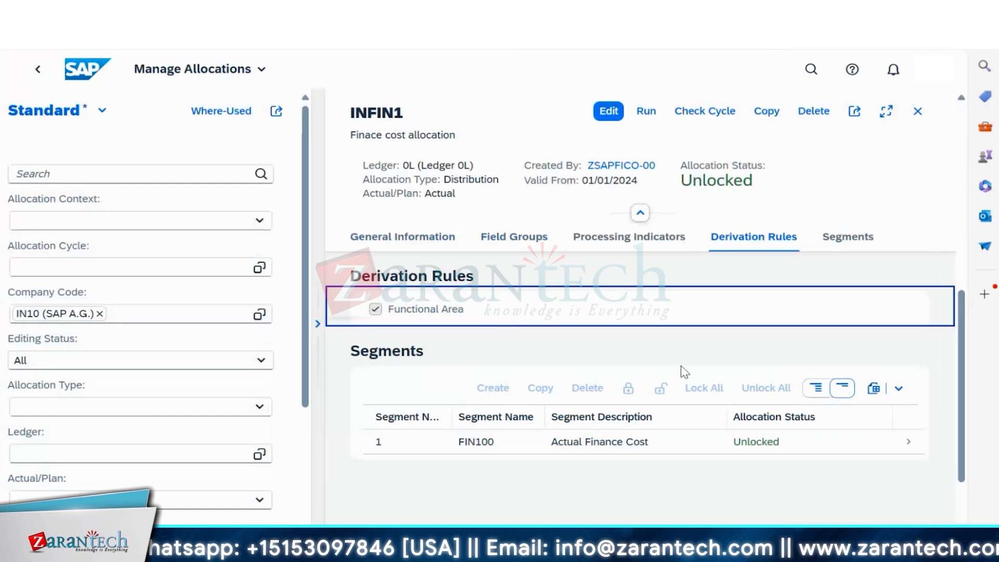
# - Glance at the Module 1 cost center PDF, then return to SAP's Change Actual Assessment Cycle window
pyautogui.moveTo(606, 545)
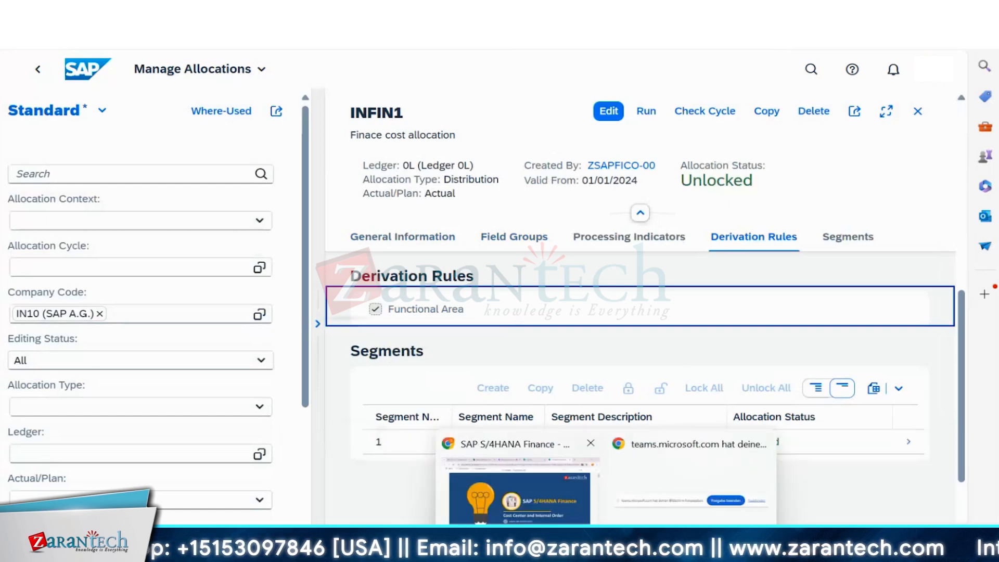
pyautogui.click(519, 494)
pyautogui.scroll(10, 606, 396)
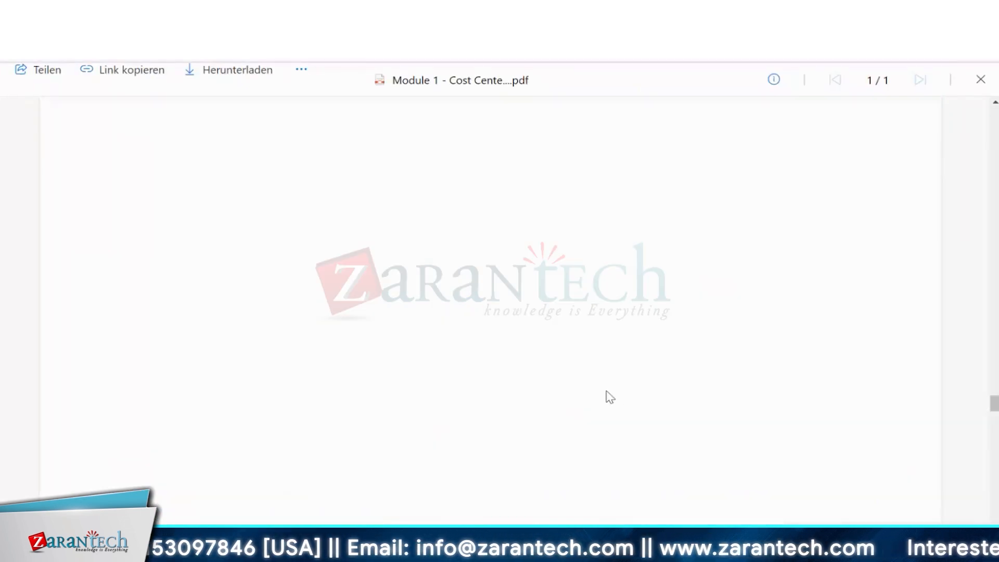
pyautogui.scroll(5, 614, 387)
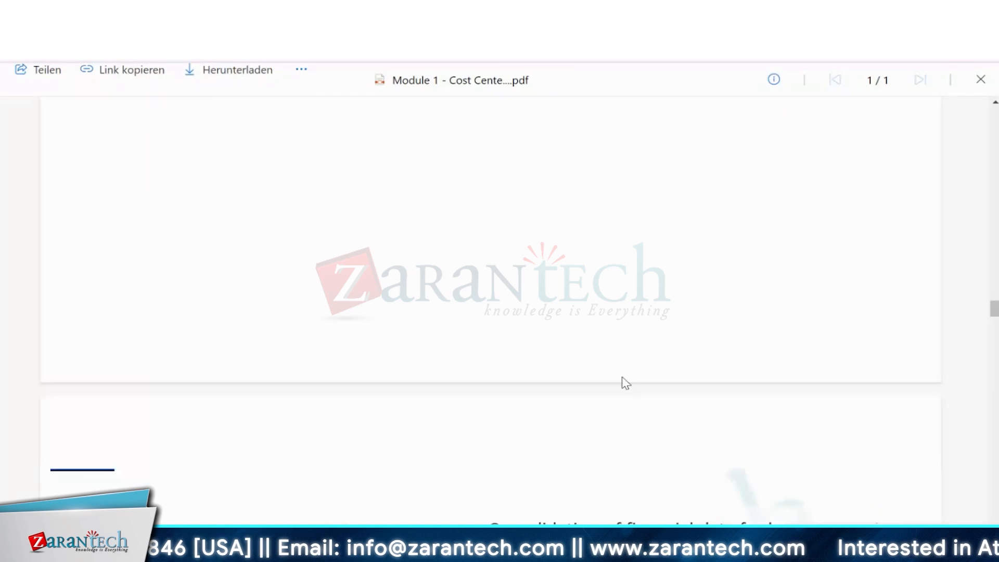
pyautogui.moveTo(606, 546)
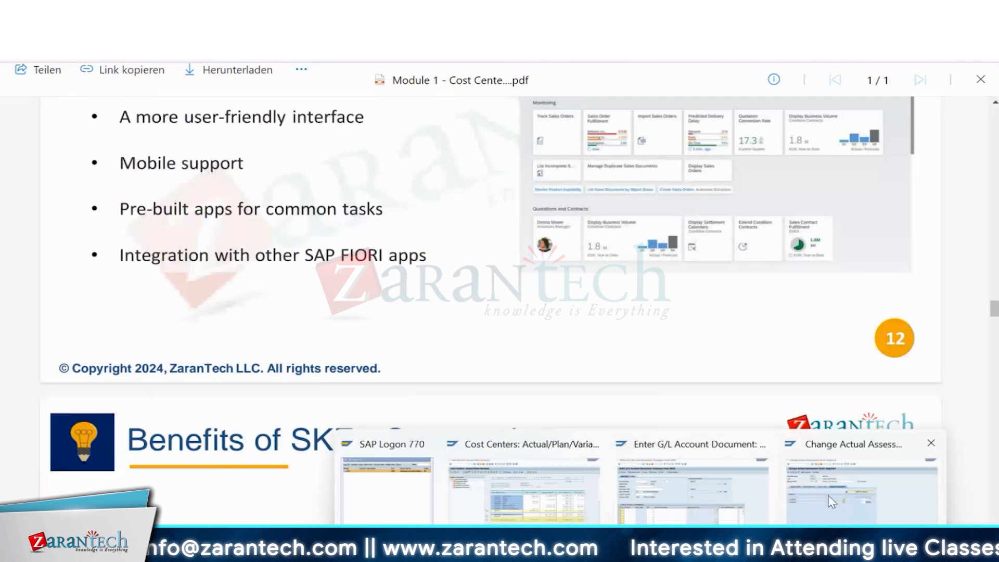
pyautogui.click(755, 476)
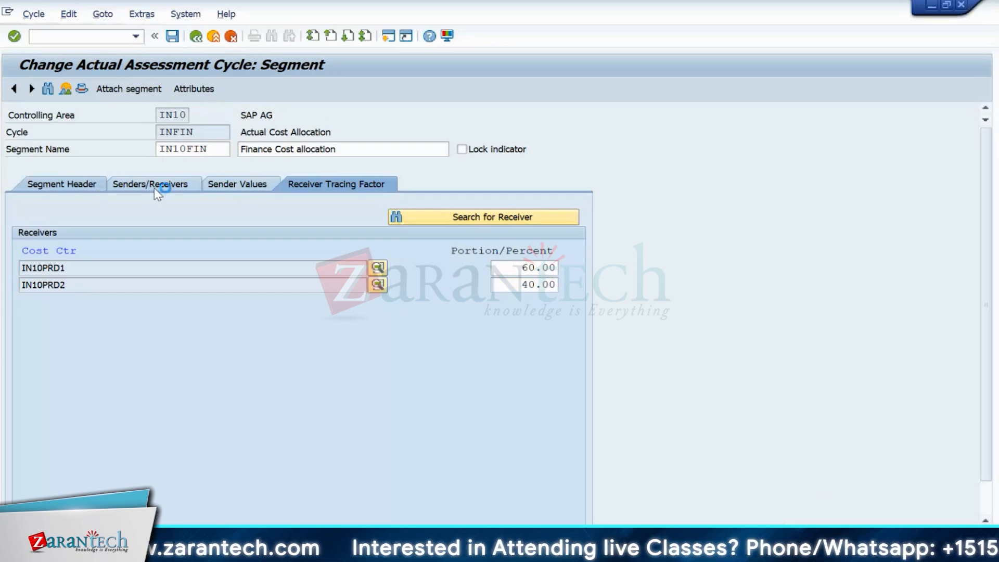
# - Check the INFIN senders/receivers, sender values and 60.00/40 receiver portions, then start a new SAP session
pyautogui.click(190, 196)
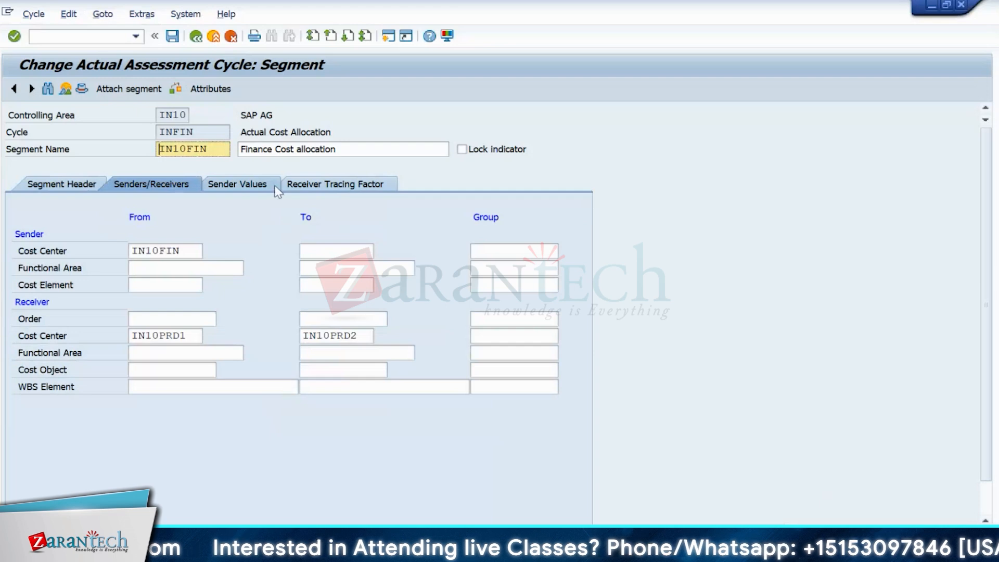
pyautogui.click(273, 186)
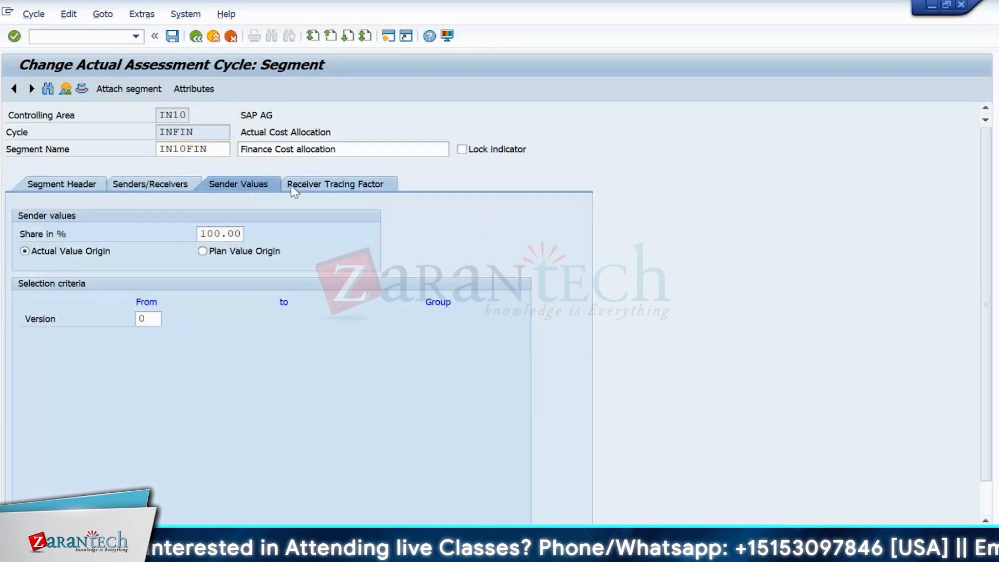
pyautogui.click(292, 185)
pyautogui.moveTo(510, 268); pyautogui.dragTo(567, 283)
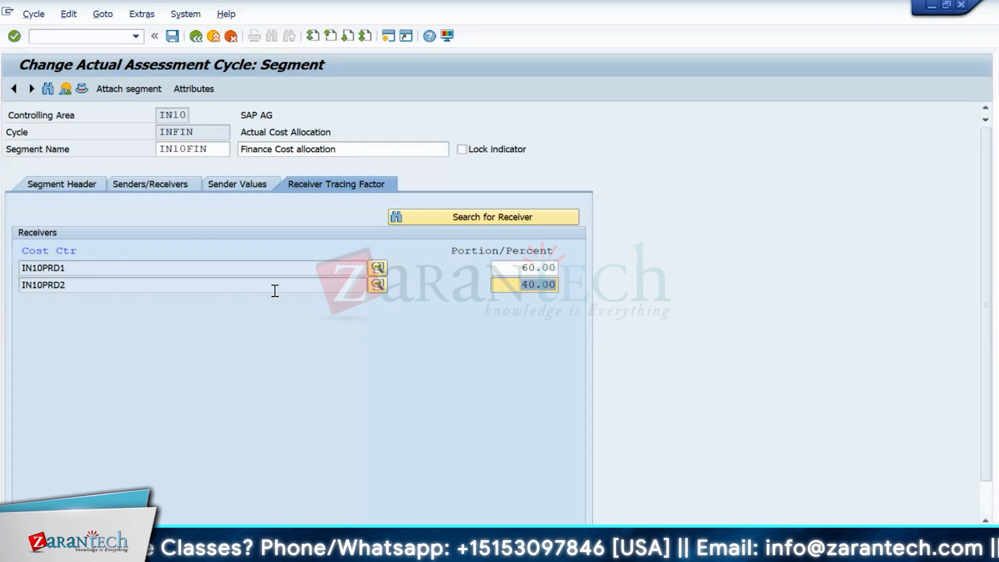
pyautogui.click(388, 37)
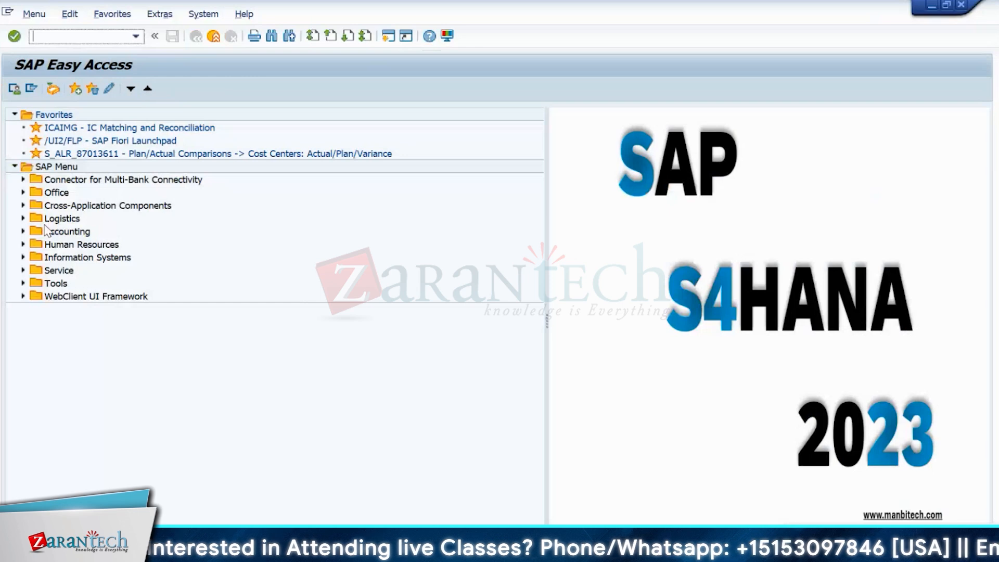
# - Go to Accounting > Controlling > Cost Center Accounting > Master Data > Statistical Key Figures and launch Create
pyautogui.click(23, 231)
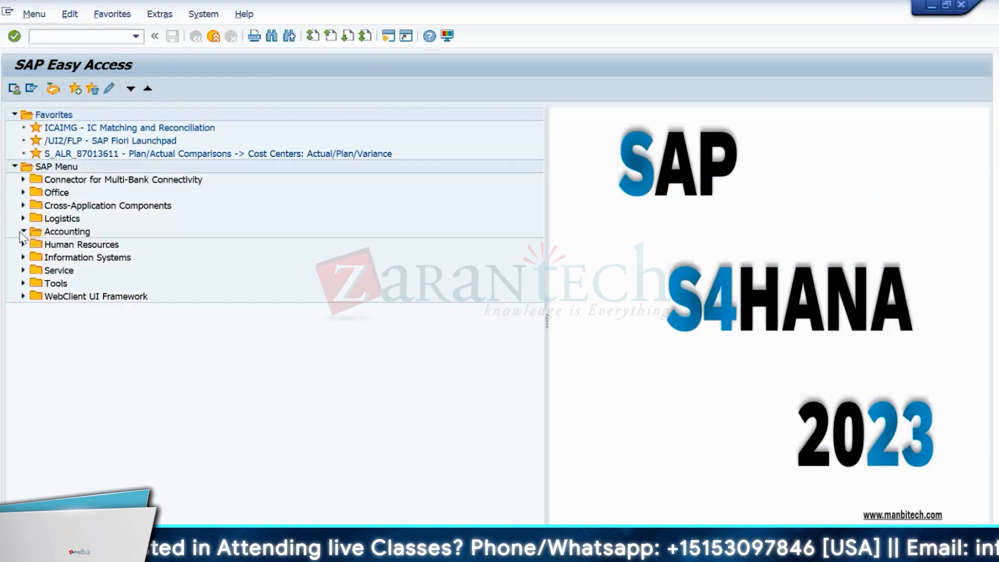
pyautogui.click(31, 271)
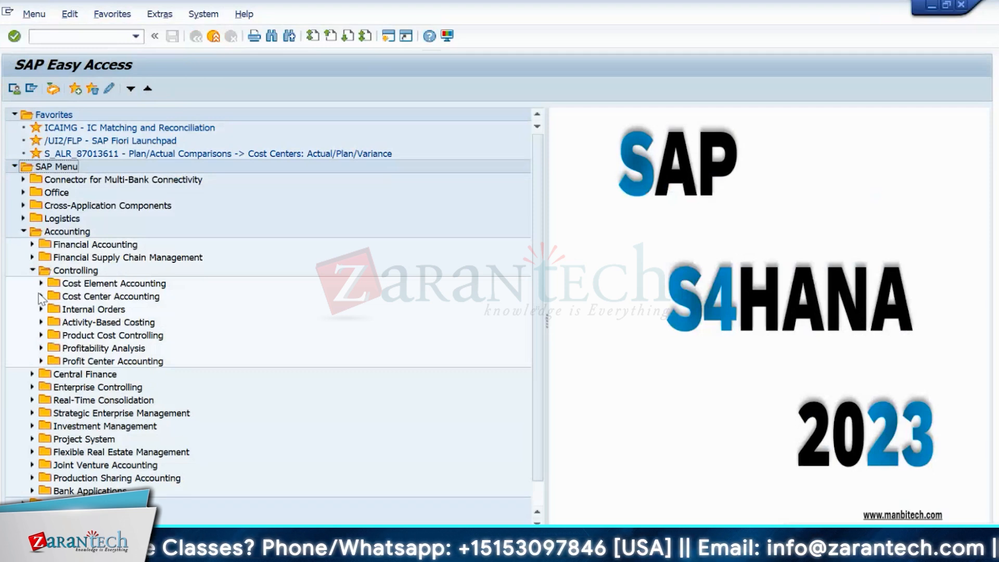
pyautogui.click(41, 296)
pyautogui.click(51, 309)
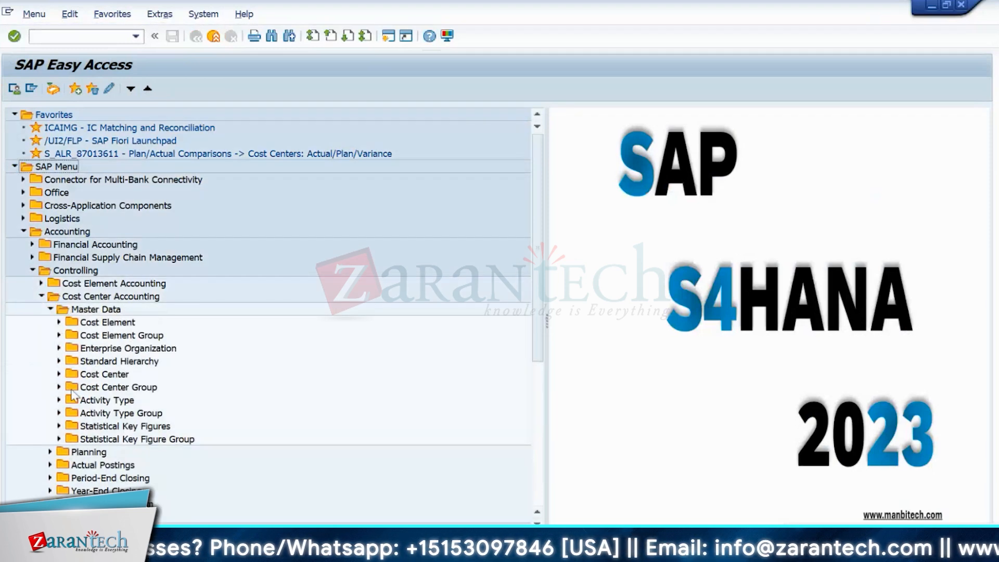
pyautogui.click(59, 426)
pyautogui.click(69, 439)
pyautogui.doubleClick(115, 453)
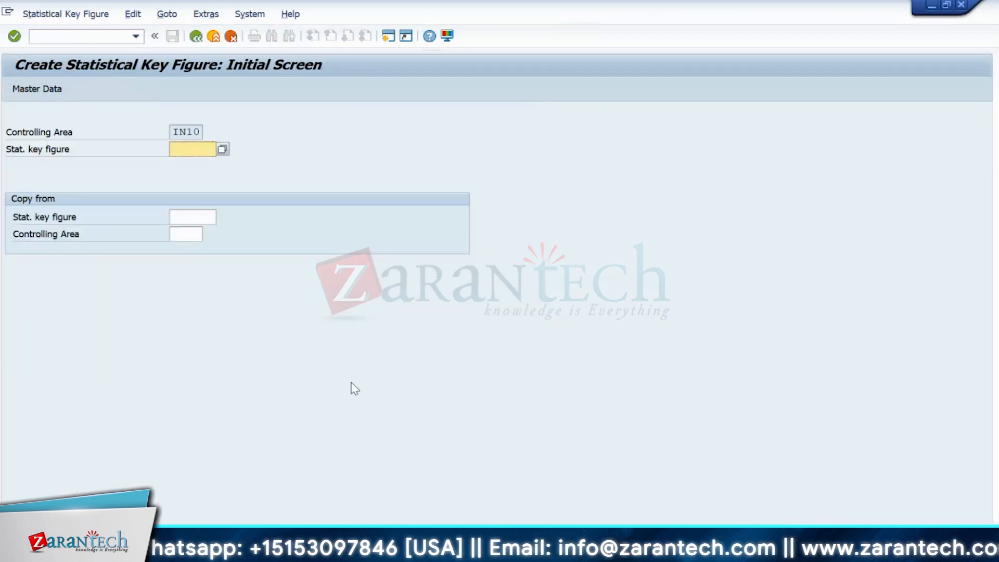
# - Enter statistical key figure 100 for controlling area IN10 and continue
pyautogui.write('NO')
pyautogui.press('BackSpace')
pyautogui.press('BackSpace')
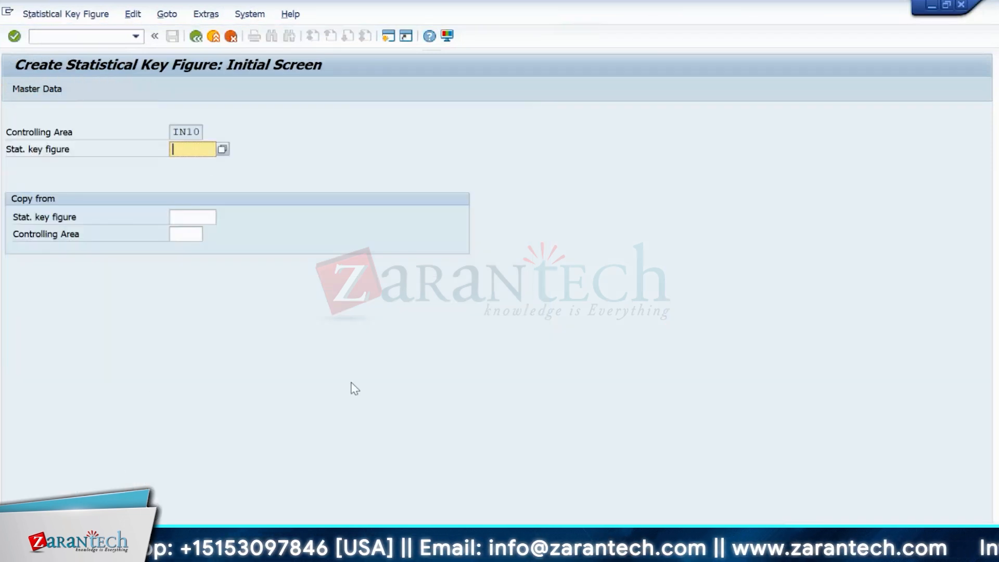
pyautogui.write('100')
pyautogui.press('Return')
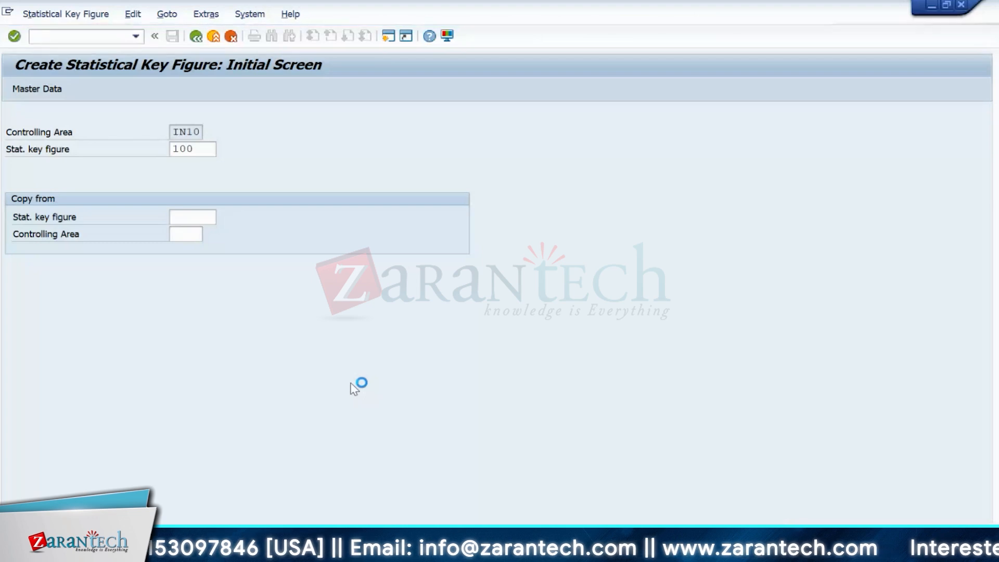
# - Name key figure 100 'No of People' and browse the unit-of-measure list
pyautogui.write('N')
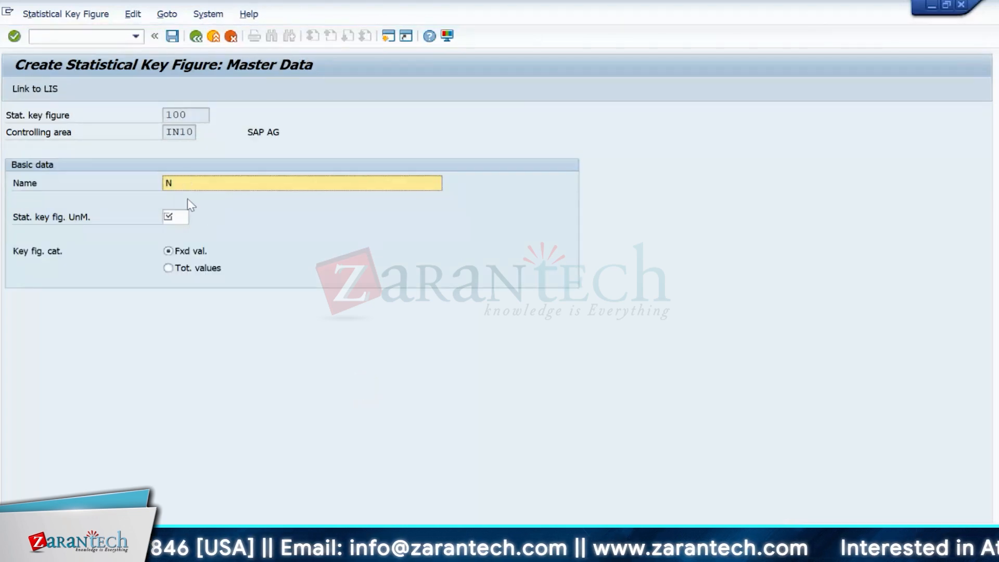
pyautogui.write('o of Peopl')
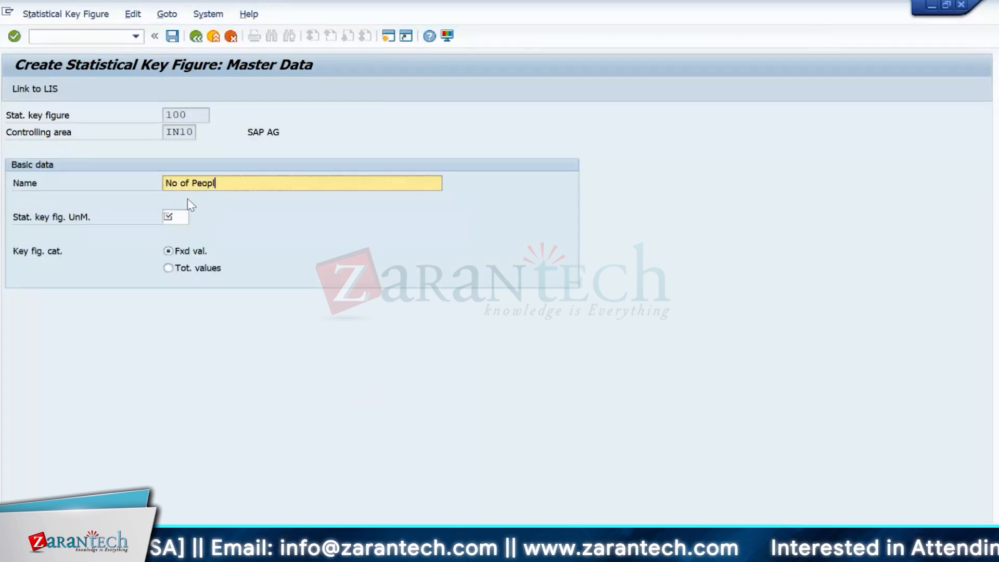
pyautogui.write('e')
pyautogui.click(175, 218)
pyautogui.click(194, 218)
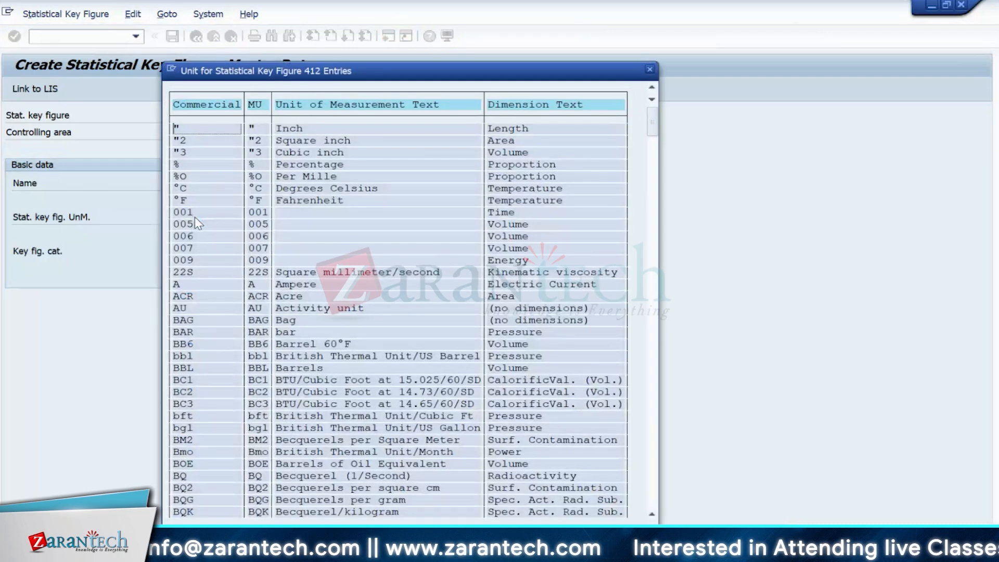
pyautogui.scroll(-1, 430, 375)
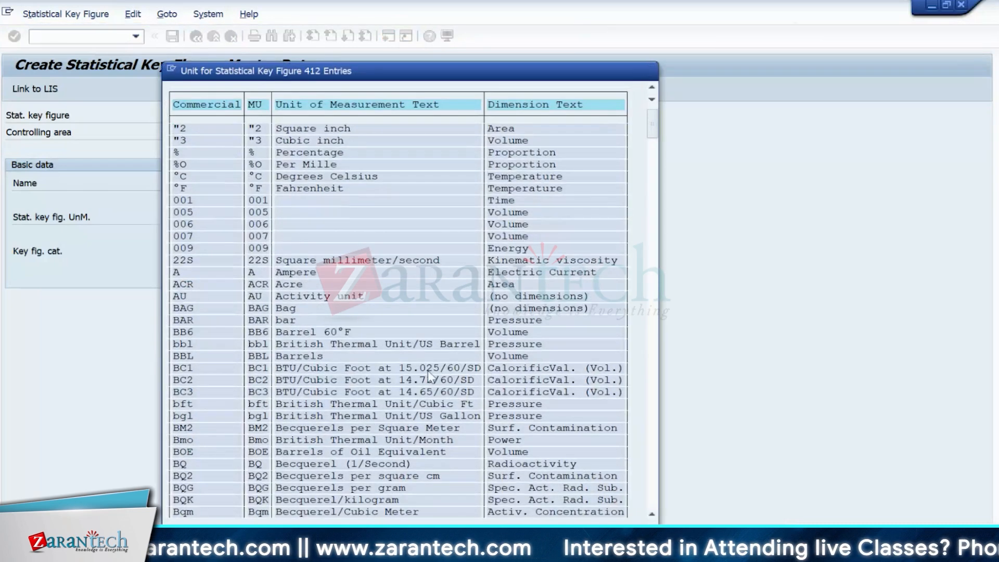
pyautogui.scroll(-5, 429, 373)
pyautogui.scroll(3, 436, 367)
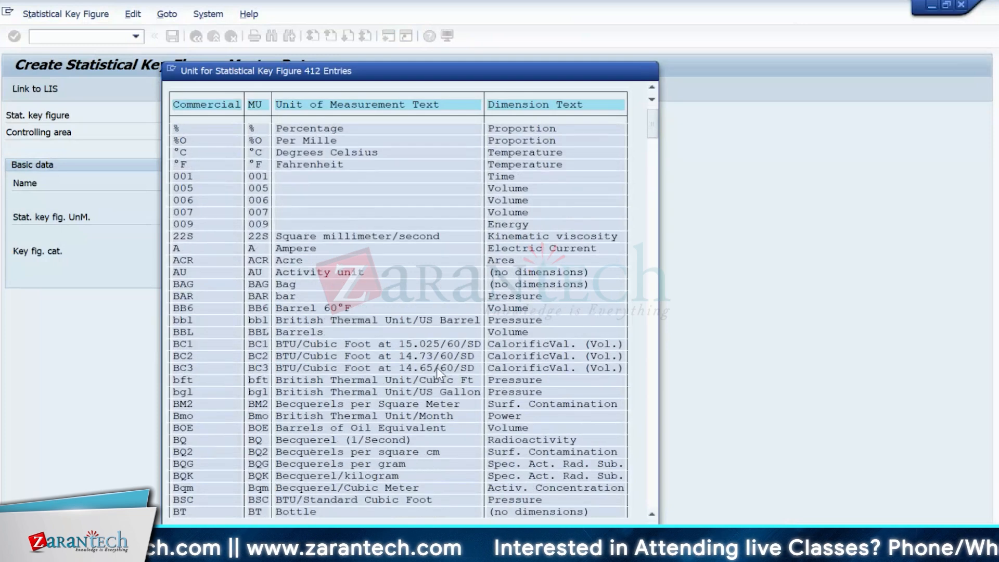
pyautogui.scroll(3, 435, 366)
pyautogui.scroll(-5, 385, 392)
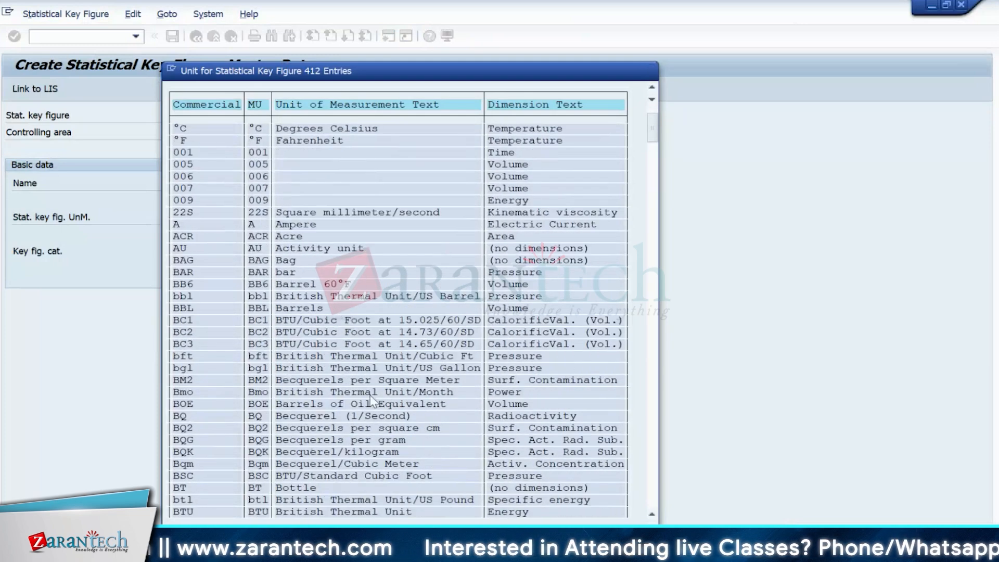
pyautogui.scroll(-11, 371, 401)
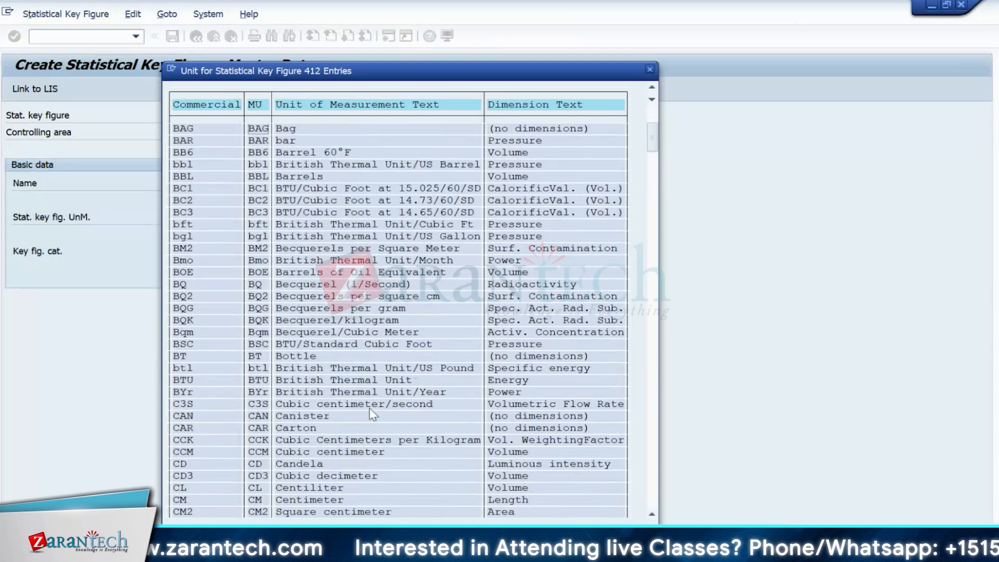
pyautogui.scroll(-9, 372, 414)
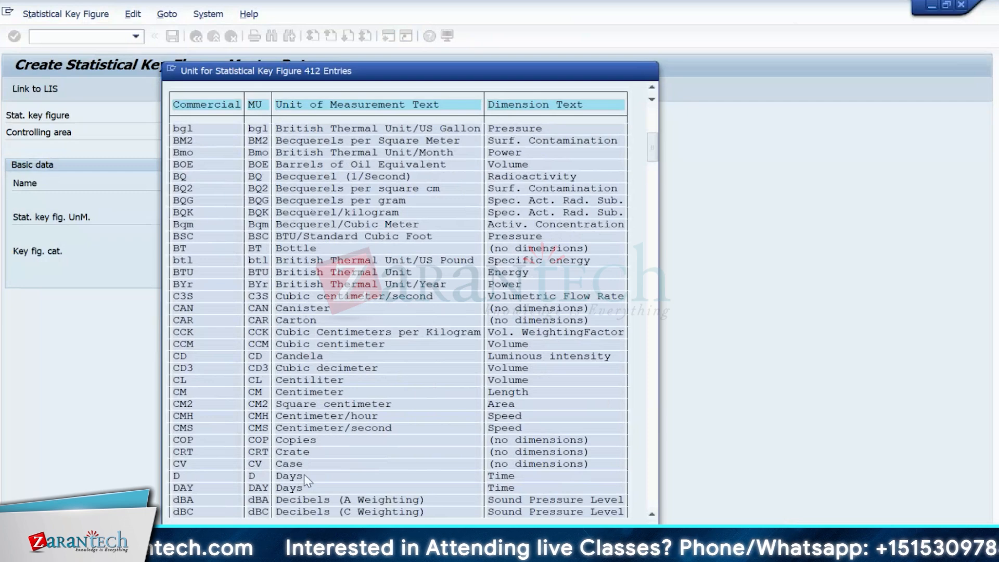
pyautogui.scroll(-9, 307, 482)
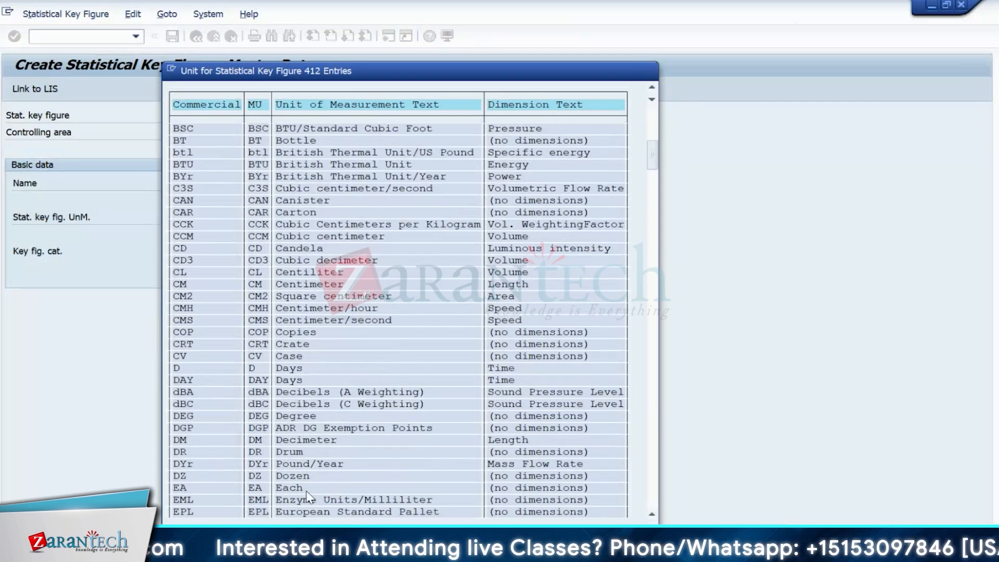
pyautogui.scroll(-15, 308, 497)
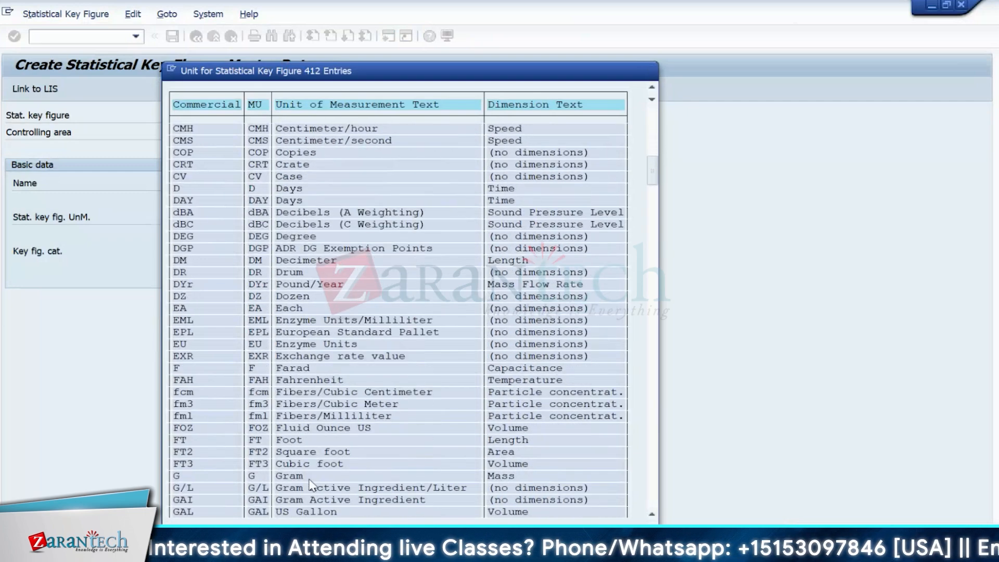
pyautogui.scroll(-20, 311, 485)
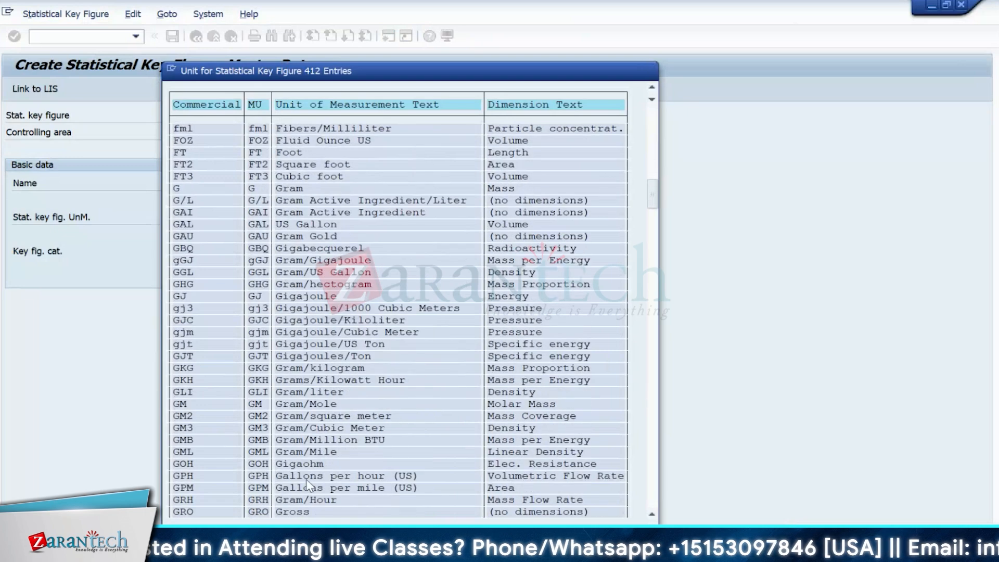
pyautogui.scroll(-5, 307, 480)
pyautogui.moveTo(654, 202); pyautogui.dragTo(652, 390)
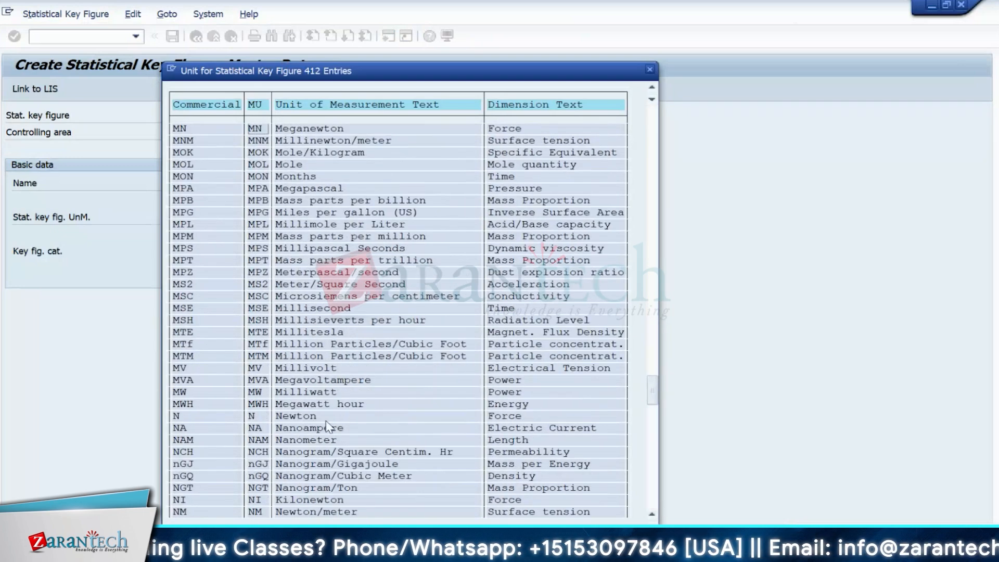
pyautogui.scroll(-2, 331, 429)
pyautogui.scroll(-2, 349, 414)
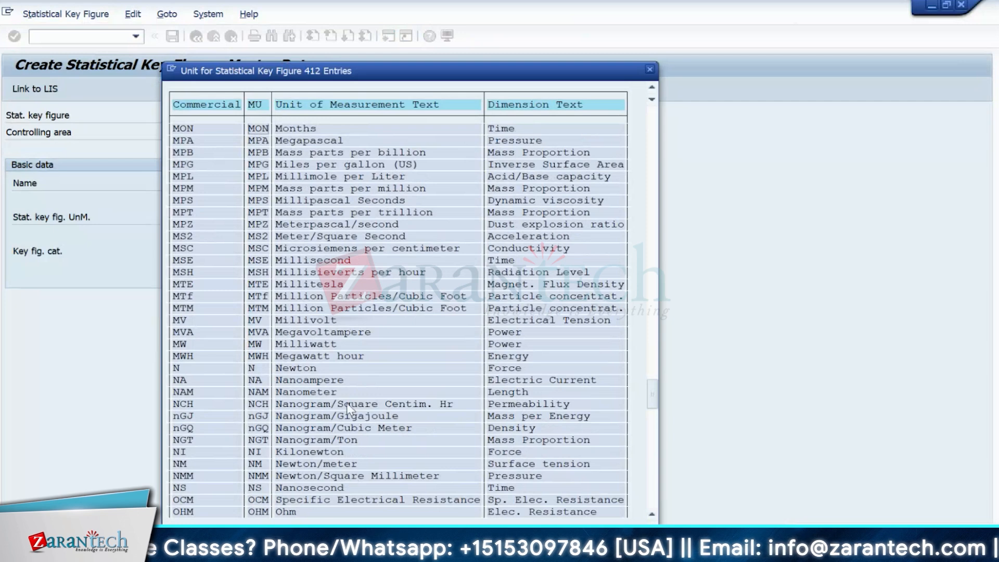
pyautogui.scroll(2, 333, 367)
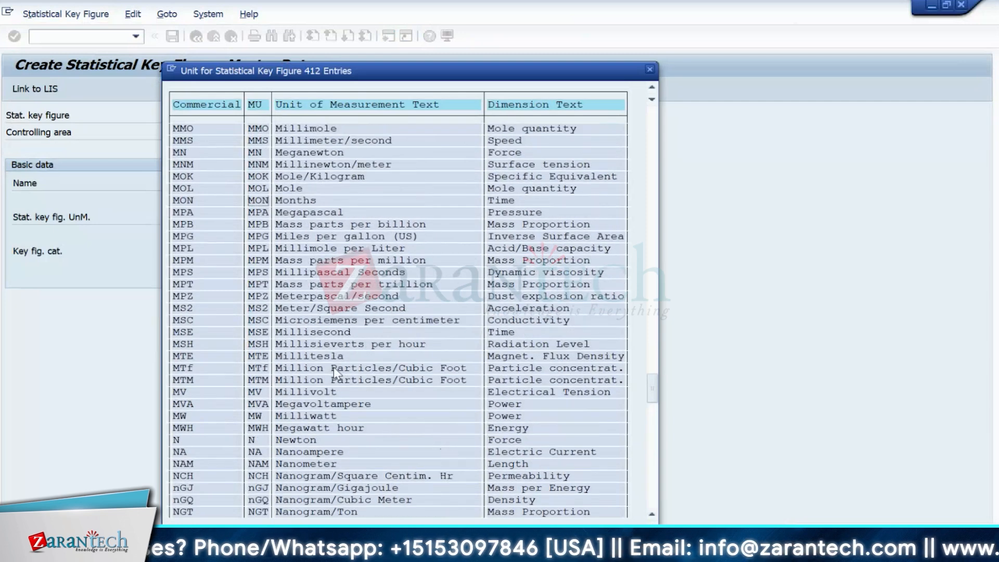
# - Search the unit list for 'number' and select PRS, Number of Persons
pyautogui.hotkey('ctrl', 'f')
pyautogui.write('peo')
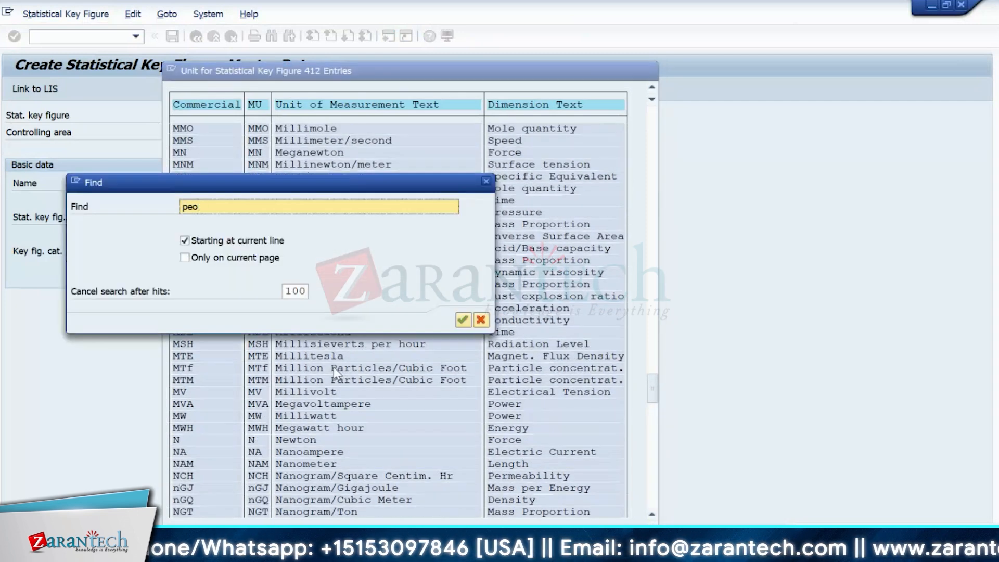
pyautogui.press('BackSpace')
pyautogui.press('BackSpace')
pyautogui.press('BackSpace')
pyautogui.write('n')
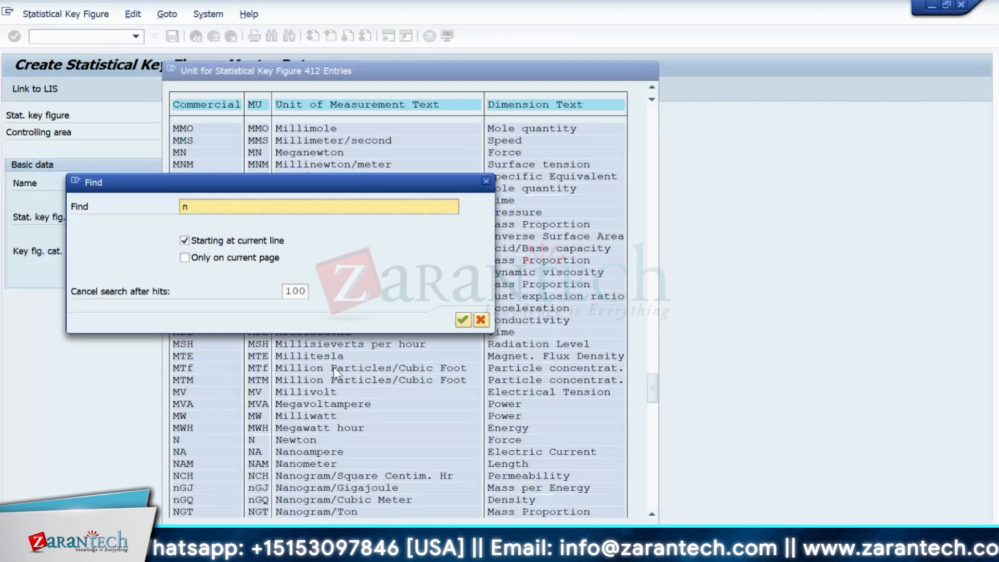
pyautogui.write('umber')
pyautogui.press('Return')
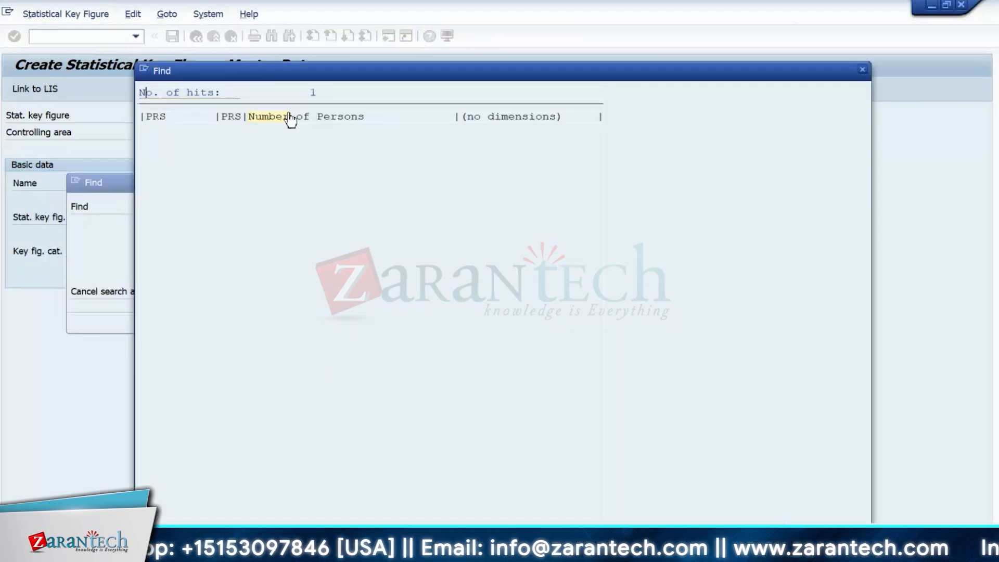
pyautogui.click(290, 119)
# - Accept unit PRS, save statistical key figure 100 and go back to the main menu
pyautogui.press('Return')
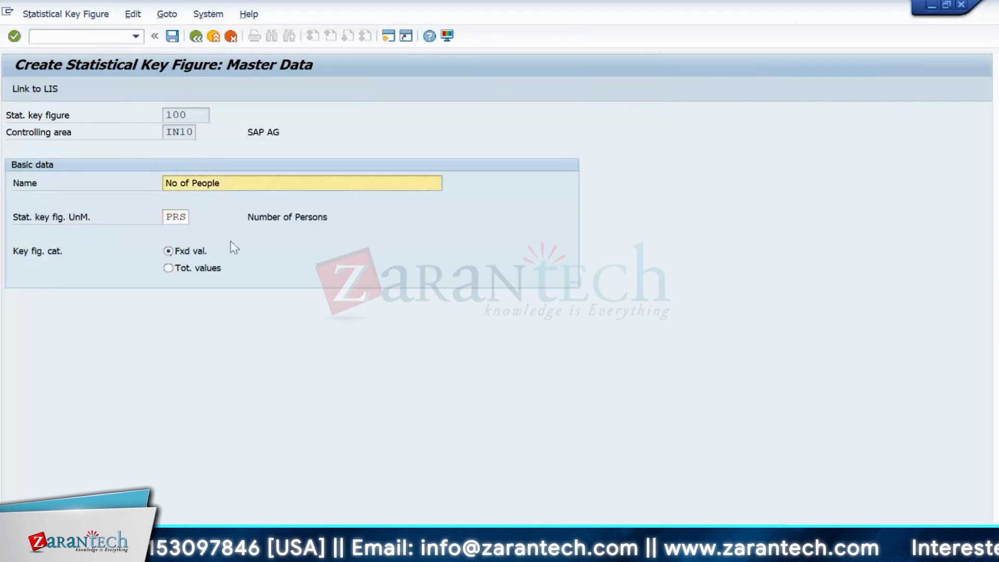
pyautogui.hotkey('ctrl', 's')
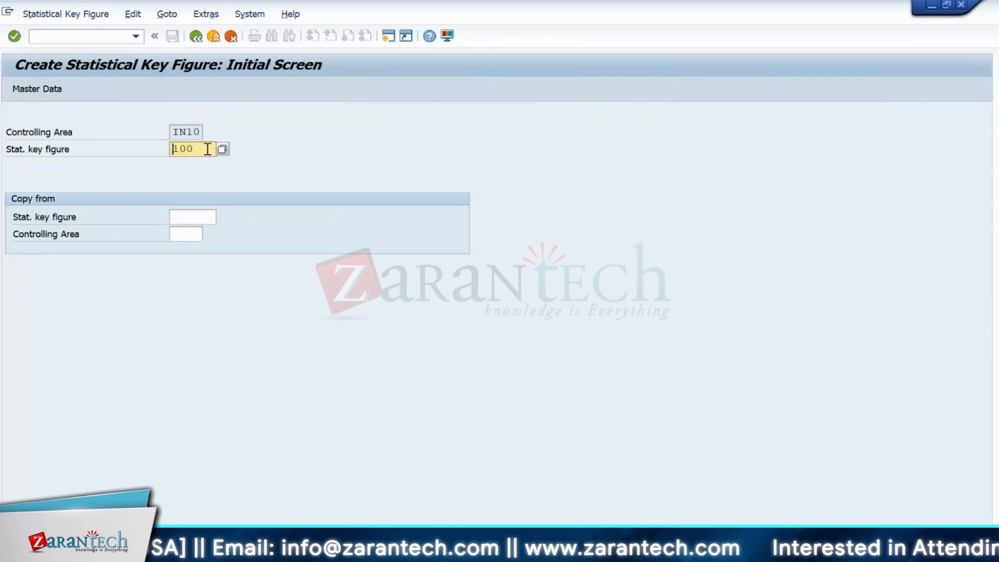
pyautogui.moveTo(208, 149); pyautogui.dragTo(167, 154)
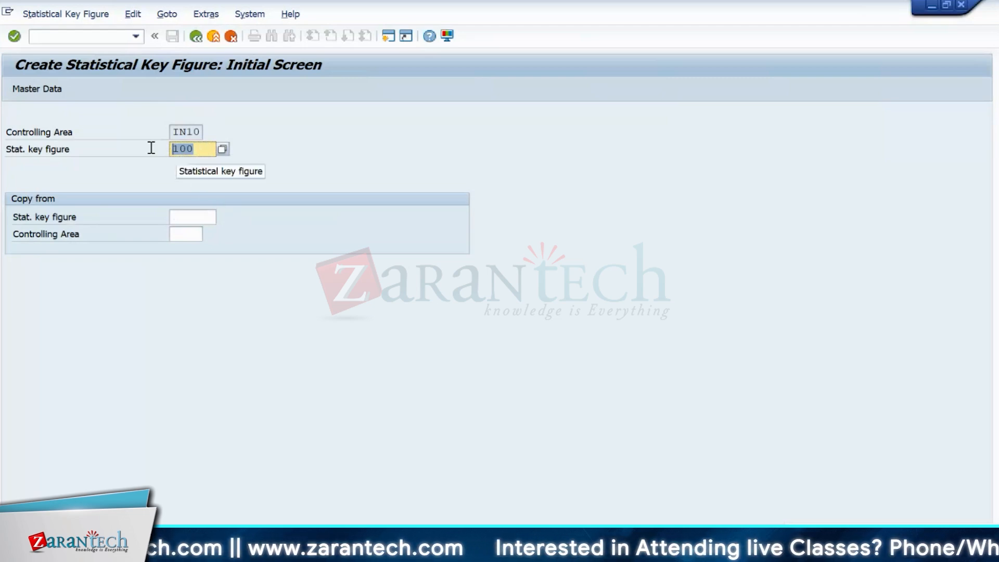
pyautogui.click(191, 41)
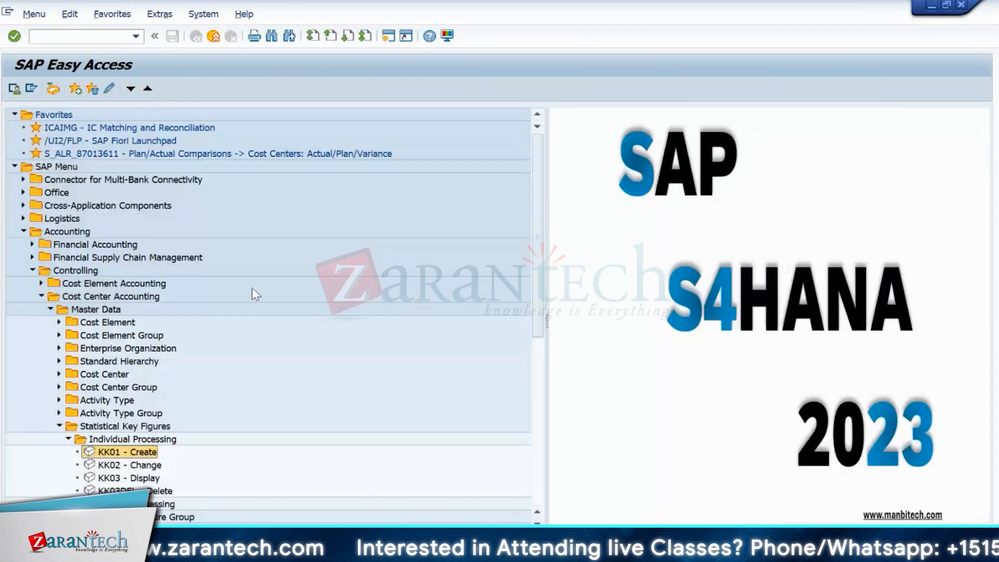
# - Expand Cost Center Accounting > Planning > Statistical Key Figures to reveal KP46 Change
pyautogui.scroll(-3, 252, 318)
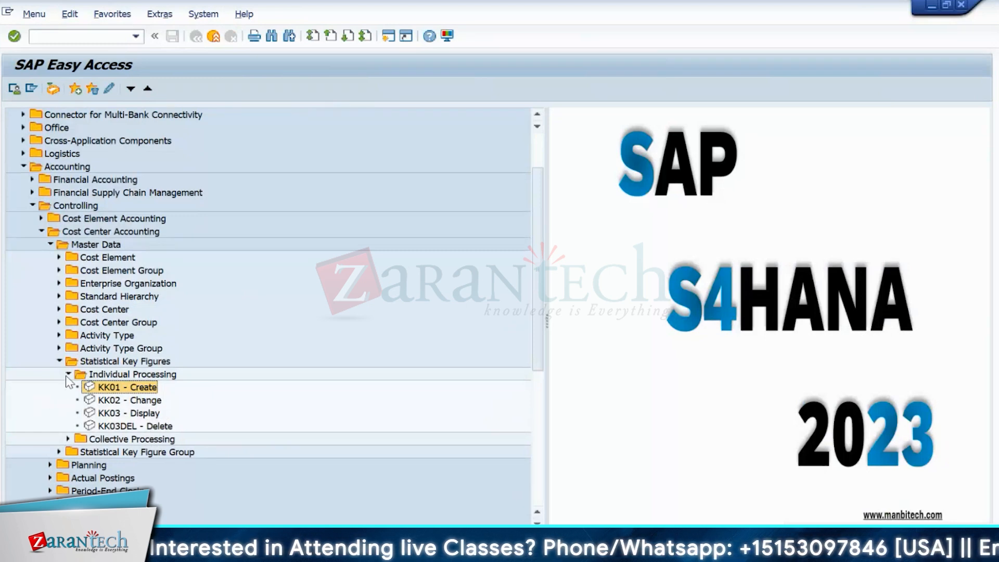
pyautogui.click(58, 361)
pyautogui.click(42, 232)
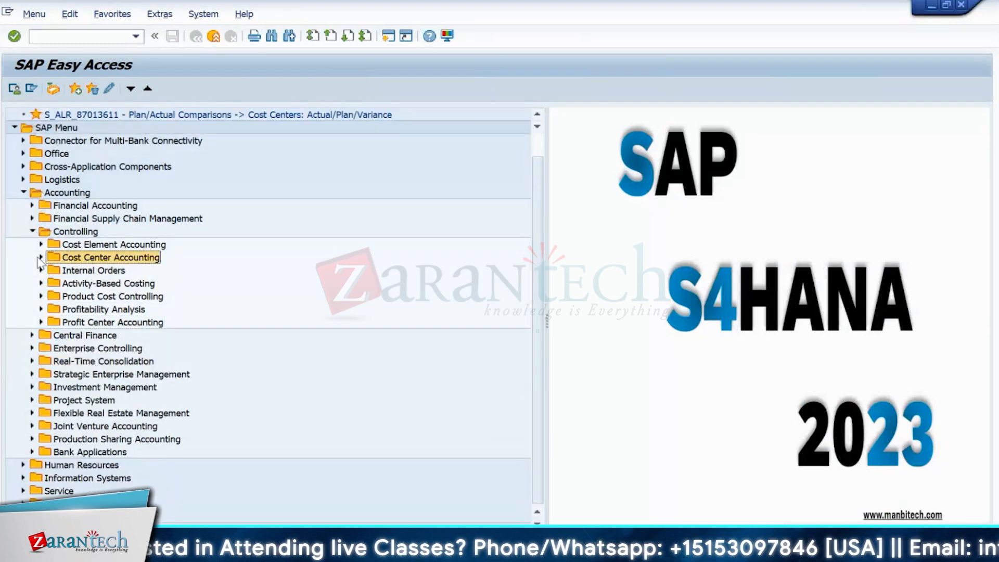
pyautogui.click(42, 257)
pyautogui.click(57, 388)
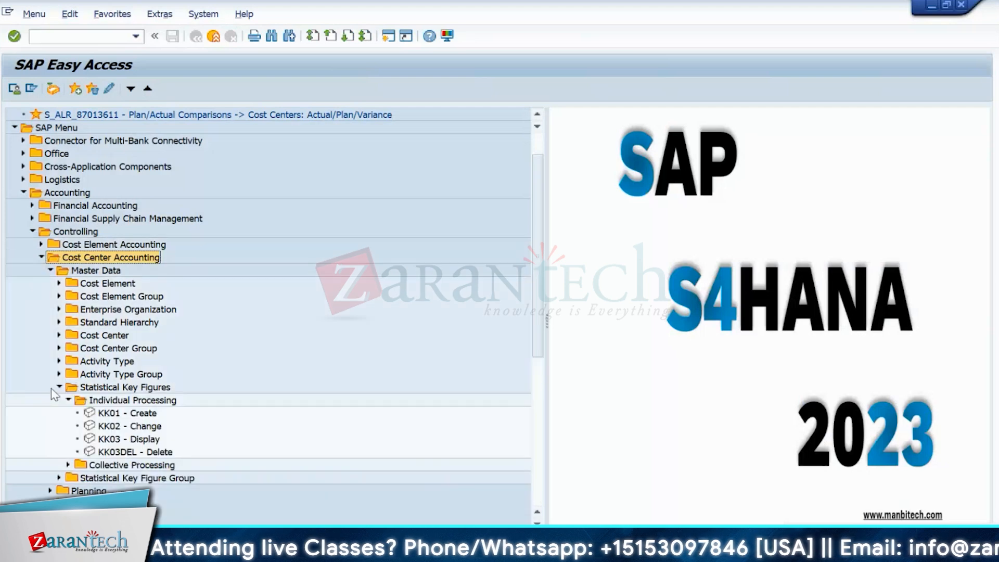
pyautogui.click(57, 388)
pyautogui.click(50, 270)
pyautogui.click(50, 283)
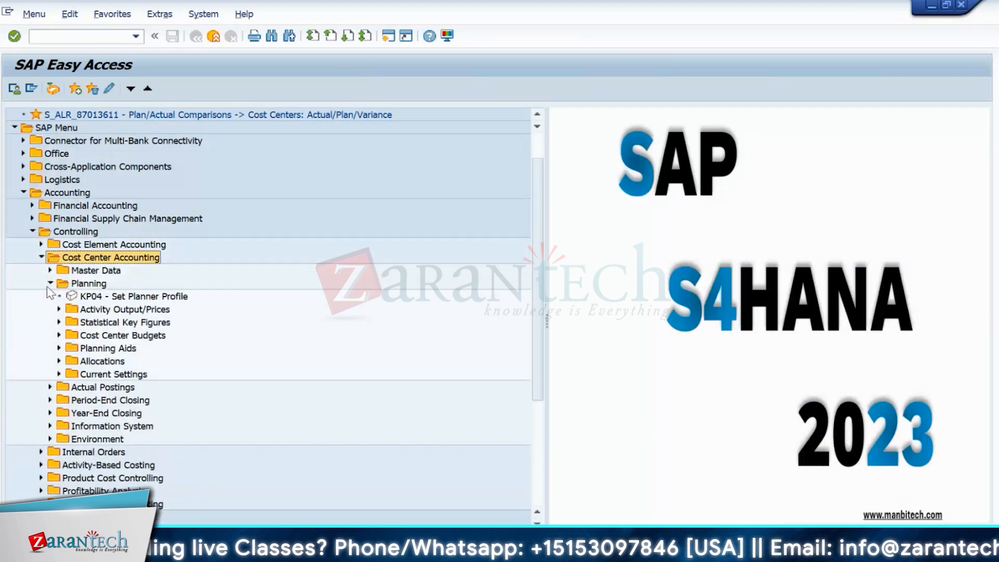
pyautogui.click(59, 322)
pyautogui.click(95, 336)
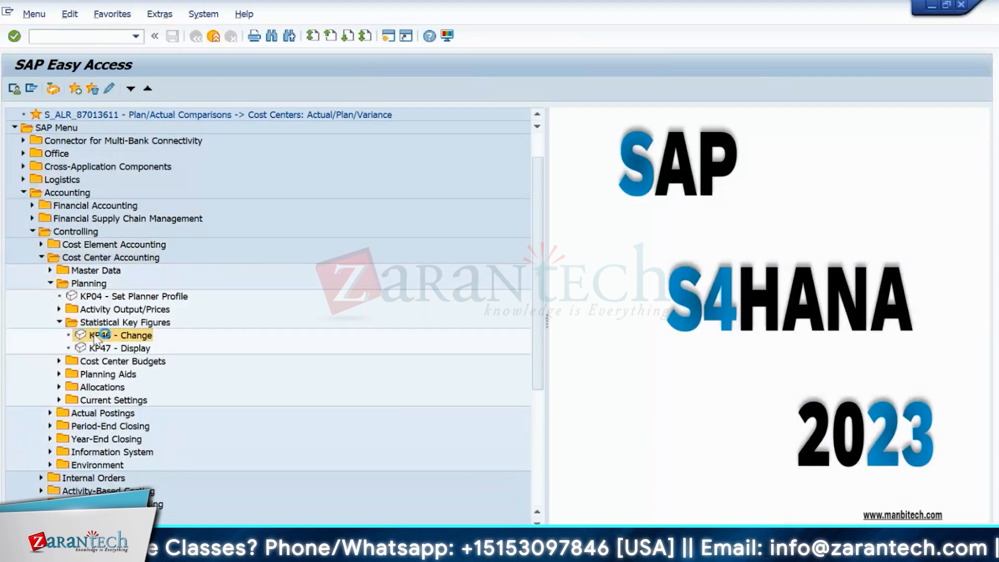
# - Start KP46 and set planning periods 1 to 12
pyautogui.doubleClick(95, 336)
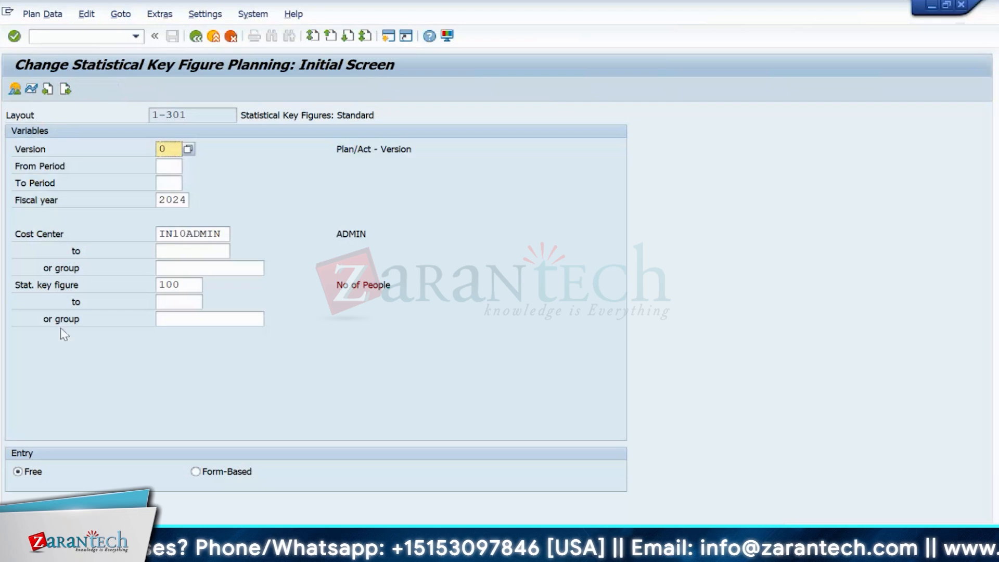
pyautogui.click(161, 166)
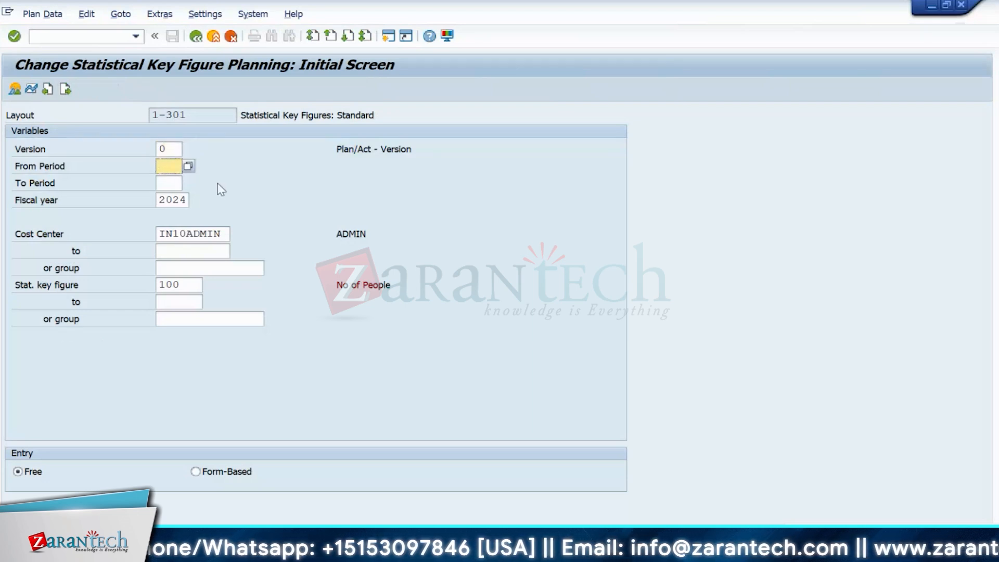
pyautogui.write('1')
pyautogui.click(174, 182)
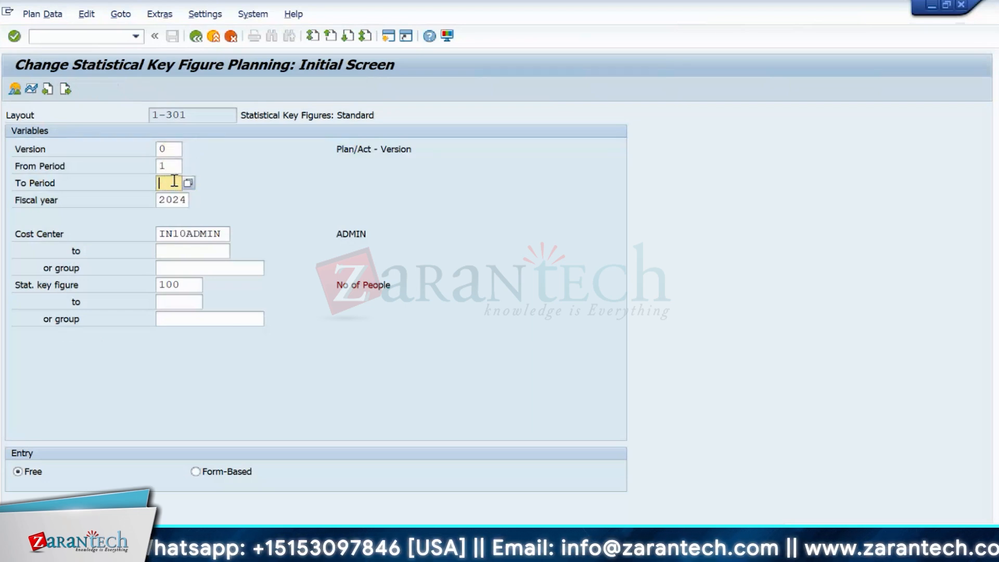
pyautogui.write('12')
# - Set cost centers IN10PRD1 to IN10PRD2, choose form-based entry and open the overview
pyautogui.click(221, 234)
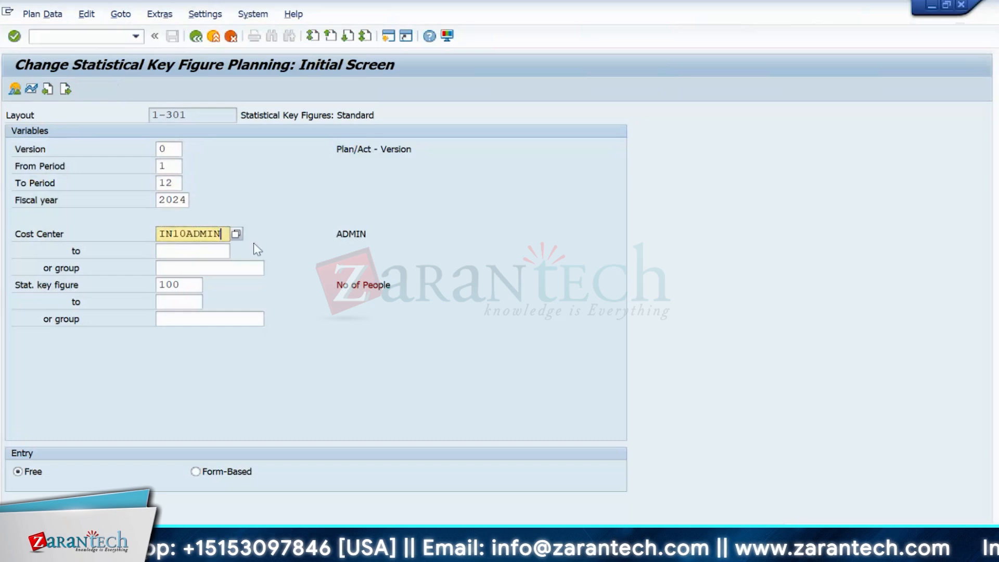
pyautogui.press('BackSpace')
pyautogui.press('BackSpace')
pyautogui.press('BackSpace')
pyautogui.press('BackSpace')
pyautogui.press('BackSpace')
pyautogui.press('BackSpace')
pyautogui.press('BackSpace')
pyautogui.press('BackSpace')
pyautogui.press('BackSpace')
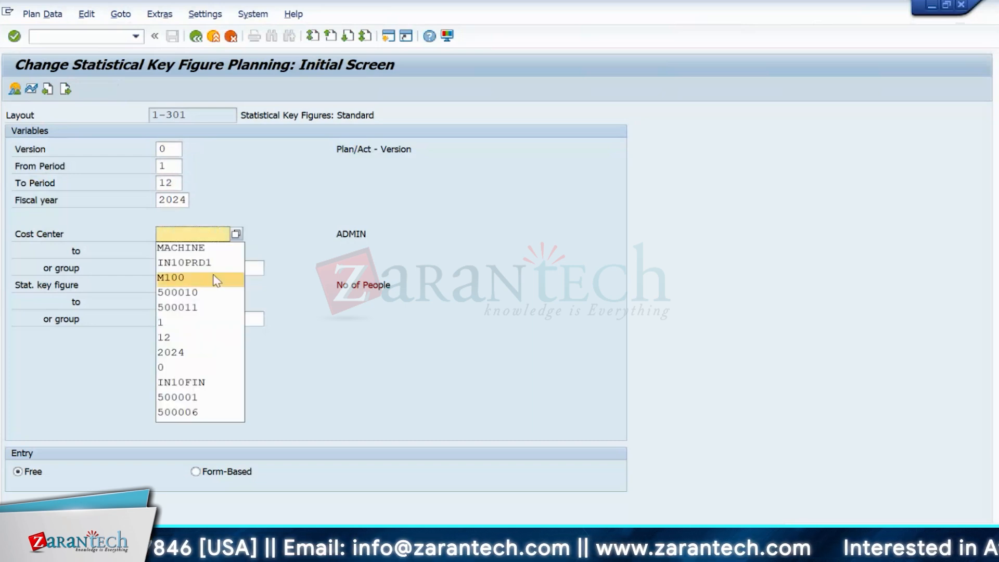
pyautogui.click(197, 259)
pyautogui.click(196, 255)
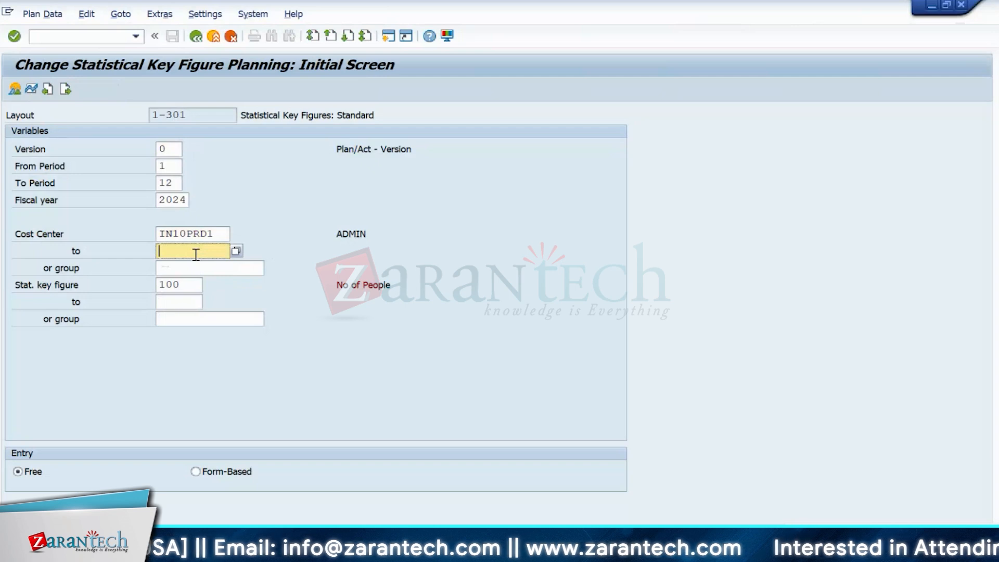
pyautogui.click(197, 278)
pyautogui.press('BackSpace')
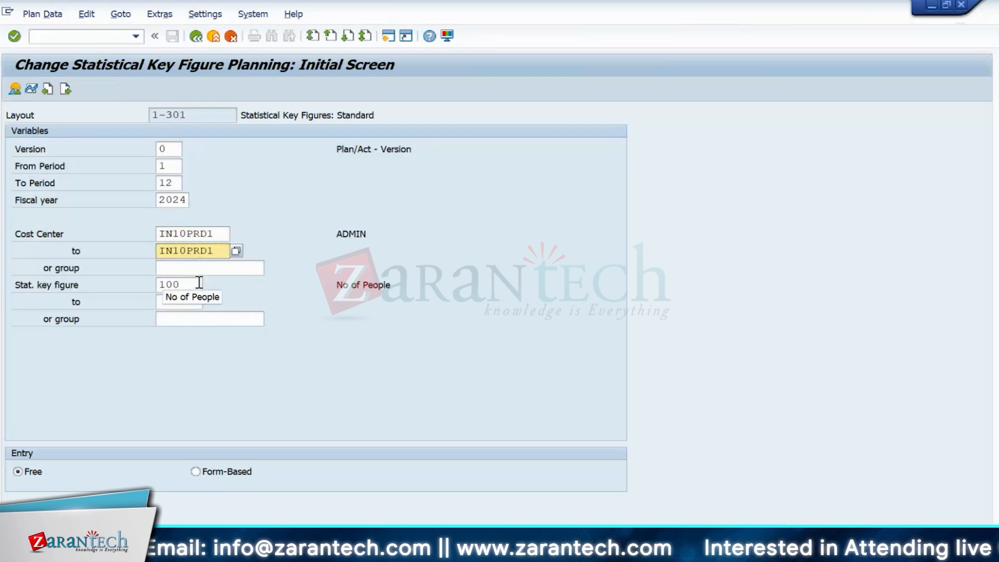
pyautogui.write('2')
pyautogui.press('Return')
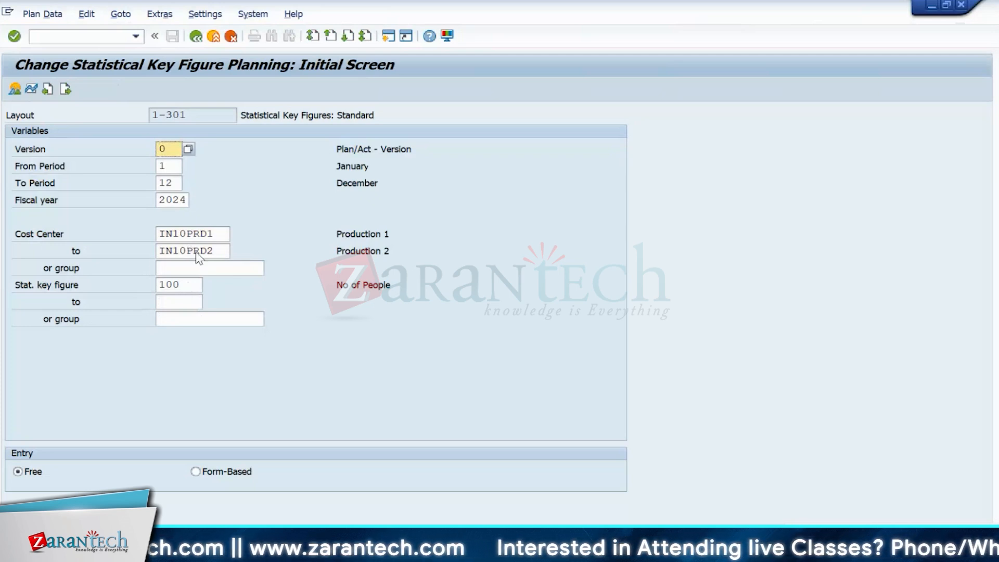
pyautogui.click(208, 232)
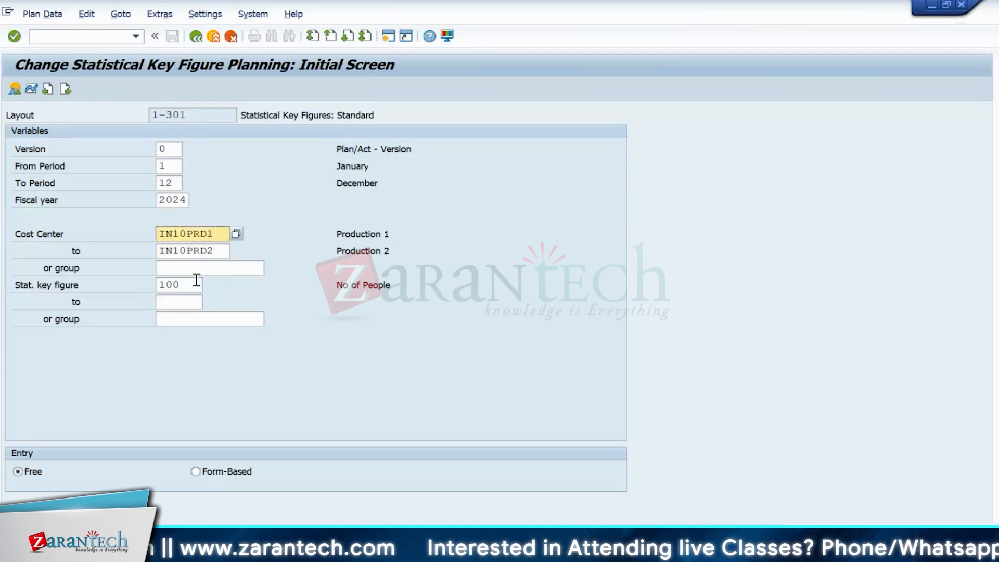
pyautogui.click(195, 471)
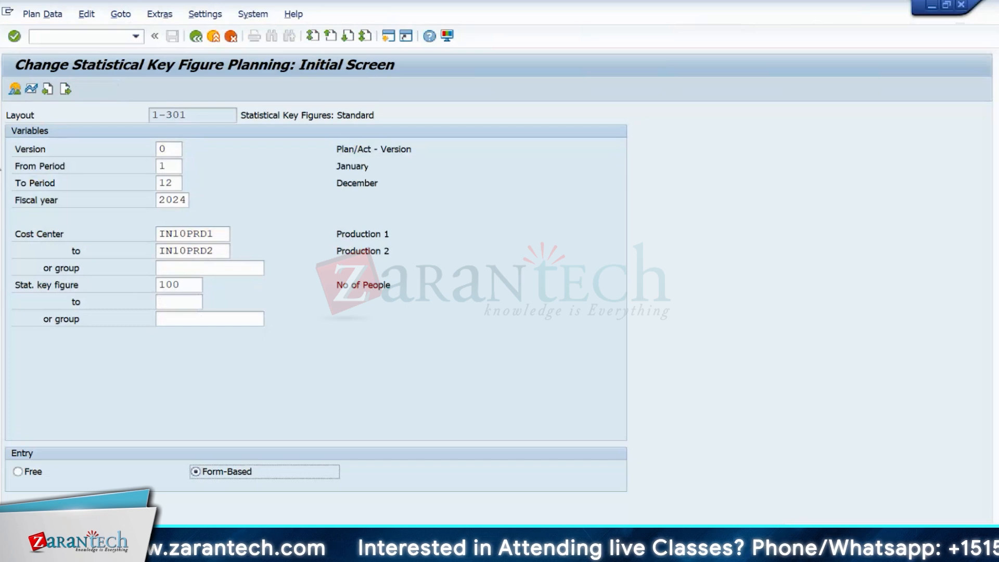
pyautogui.click(15, 92)
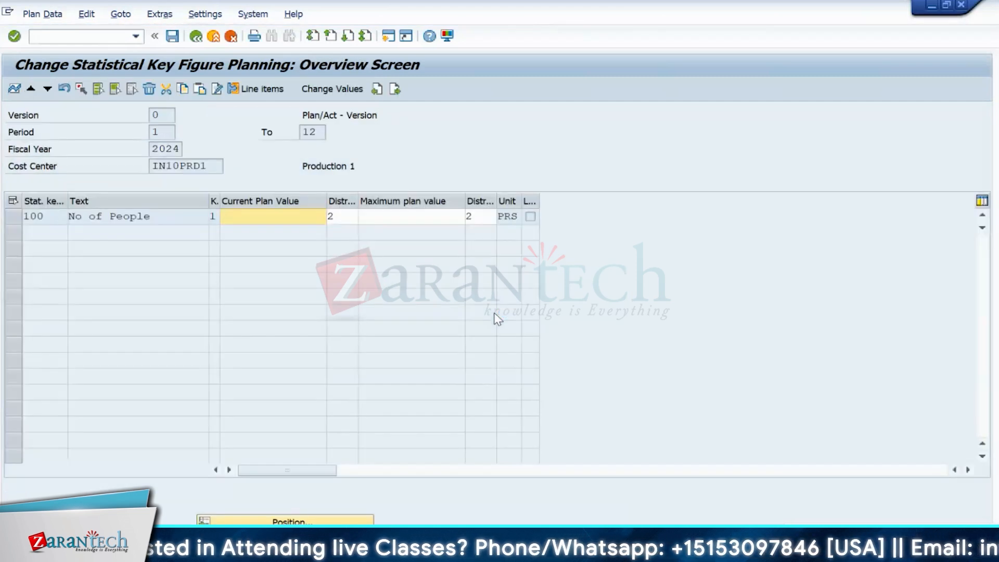
# - Enter plan value 120 with distribution key 1 for key figure 100 on IN10PRD1
pyautogui.moveTo(211, 166); pyautogui.dragTo(122, 173)
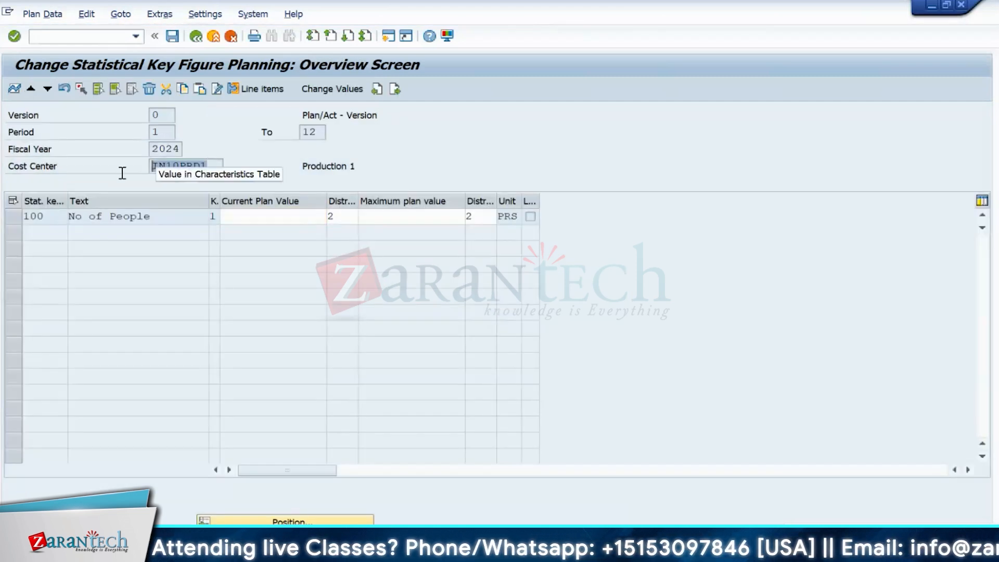
pyautogui.click(295, 217)
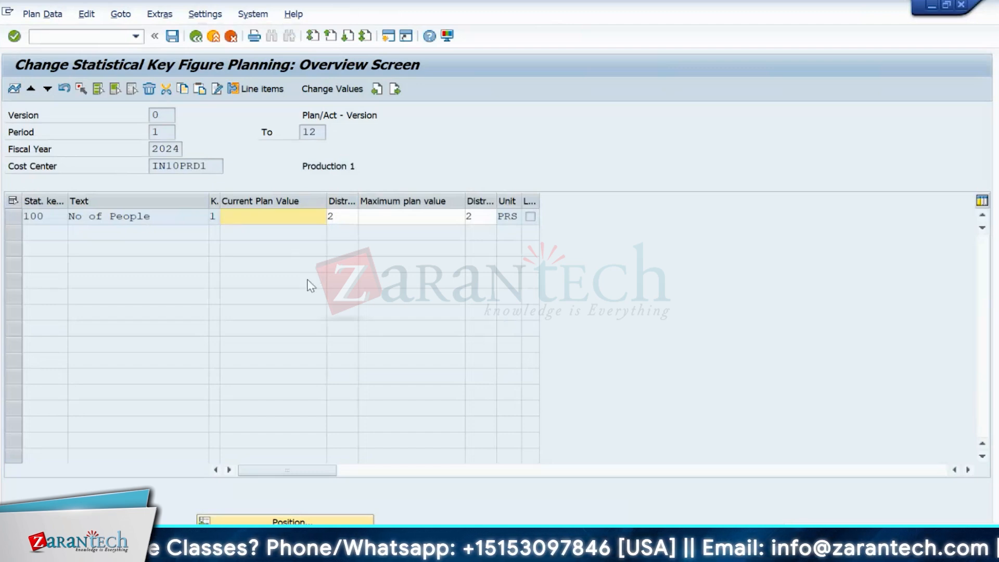
pyautogui.write('1')
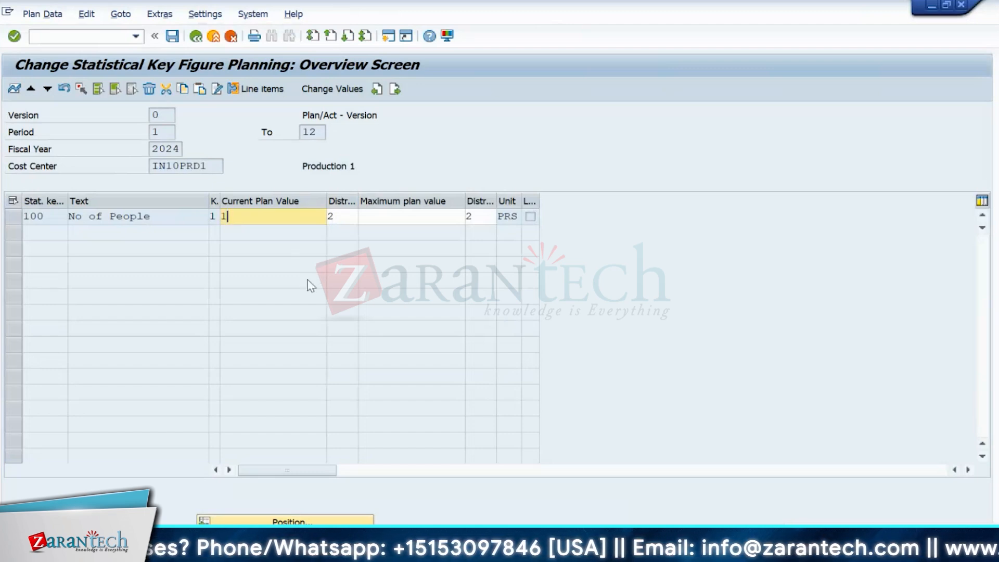
pyautogui.write('20')
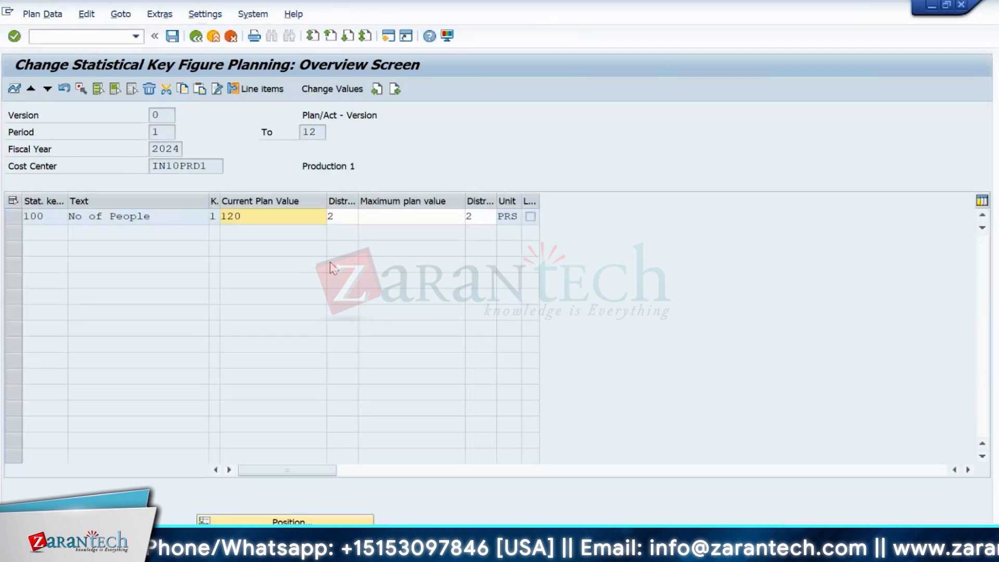
pyautogui.click(348, 202)
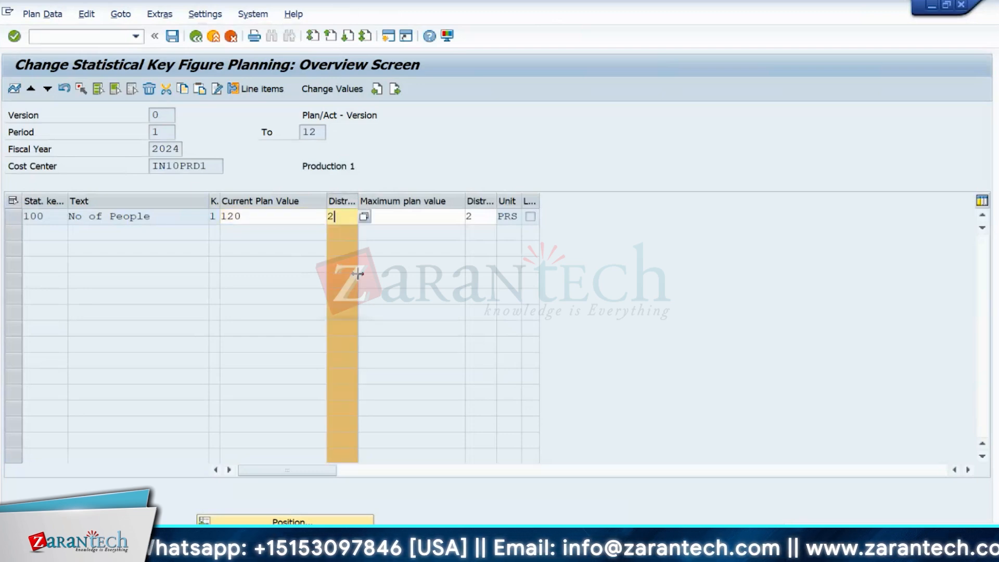
pyautogui.press('BackSpace')
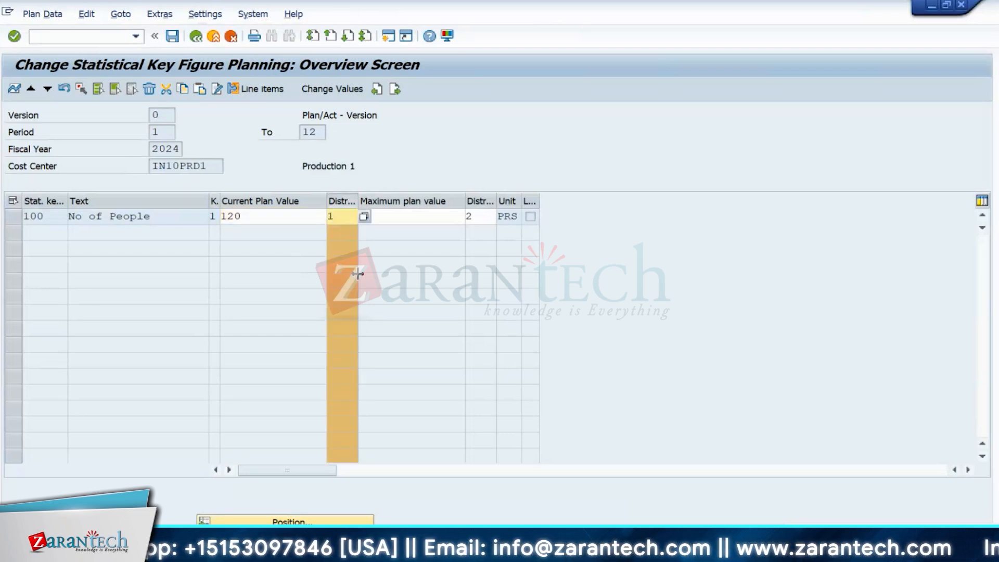
pyautogui.write('1')
pyautogui.press('Return')
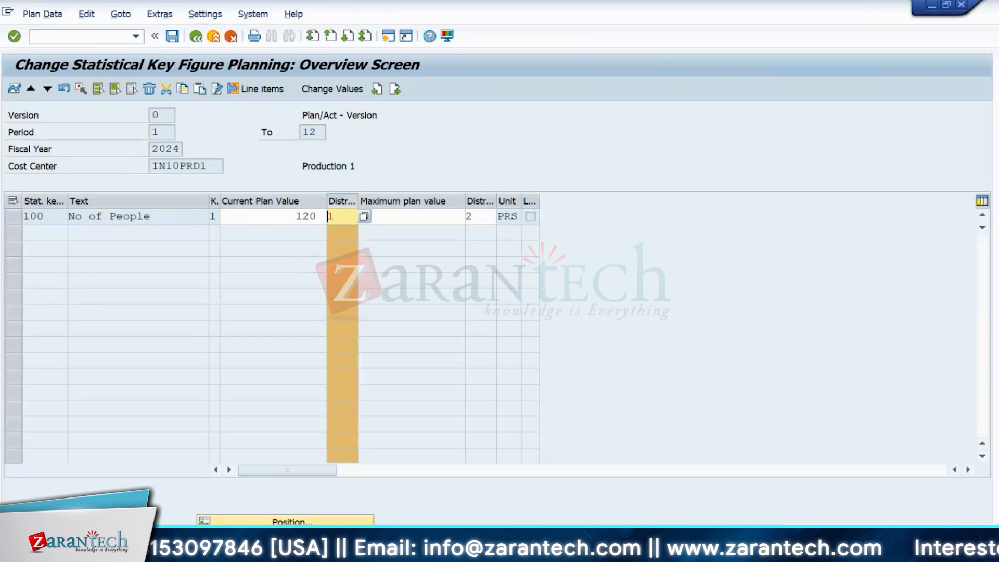
pyautogui.click(47, 90)
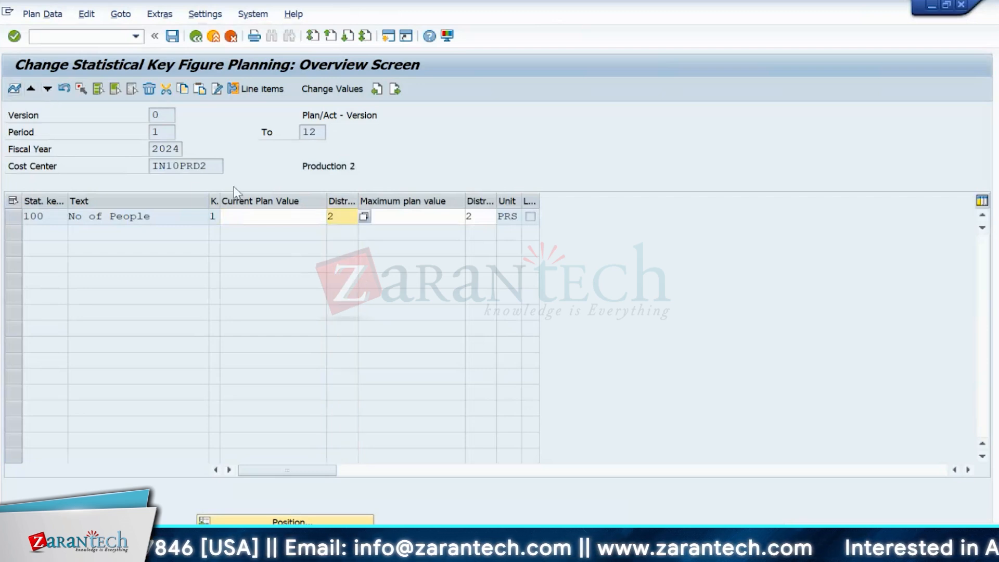
# - Enter 60 No of People with distribution key 1 for IN10PRD2 and save
pyautogui.click(248, 216)
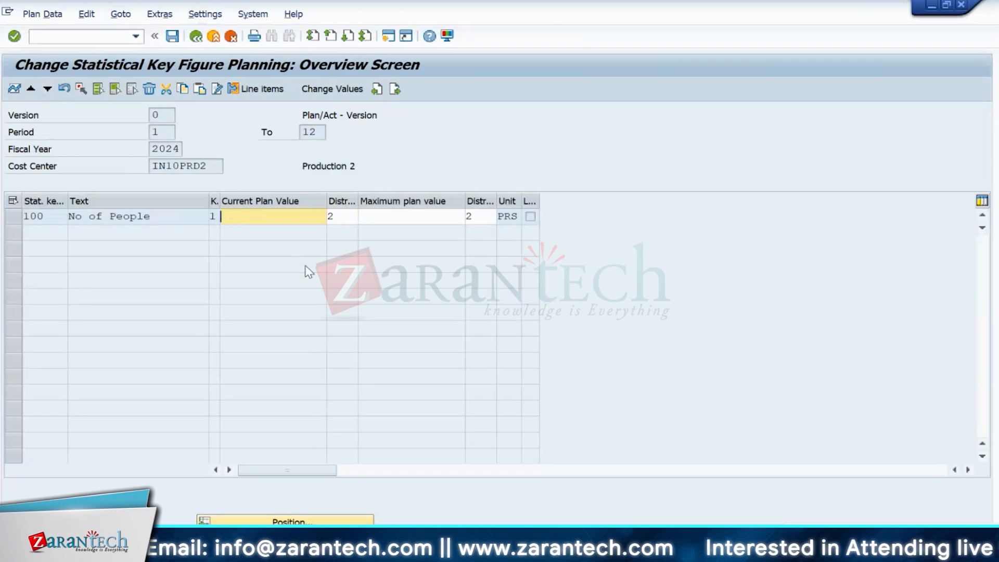
pyautogui.write('60')
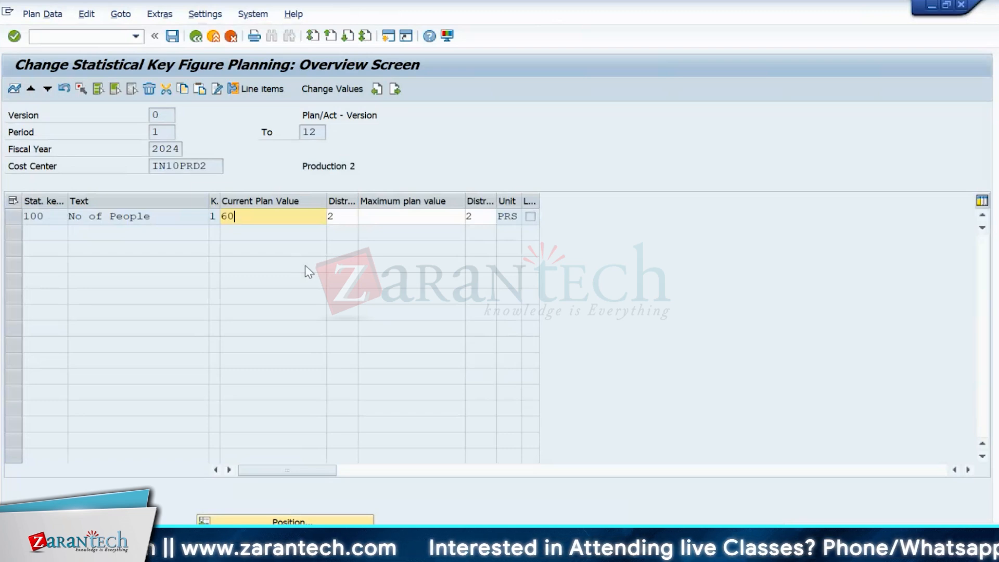
pyautogui.click(348, 218)
pyautogui.write('1')
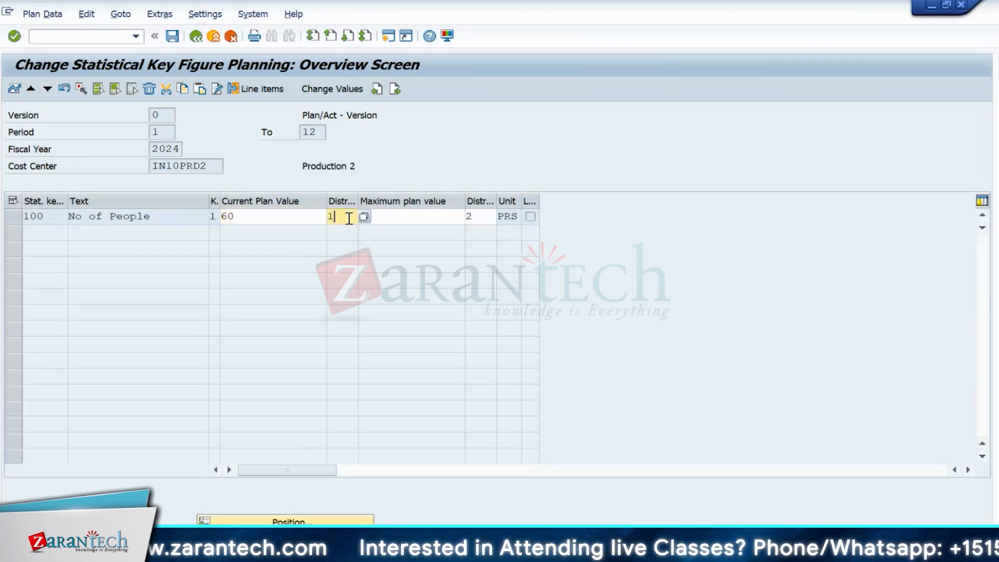
pyautogui.click(172, 36)
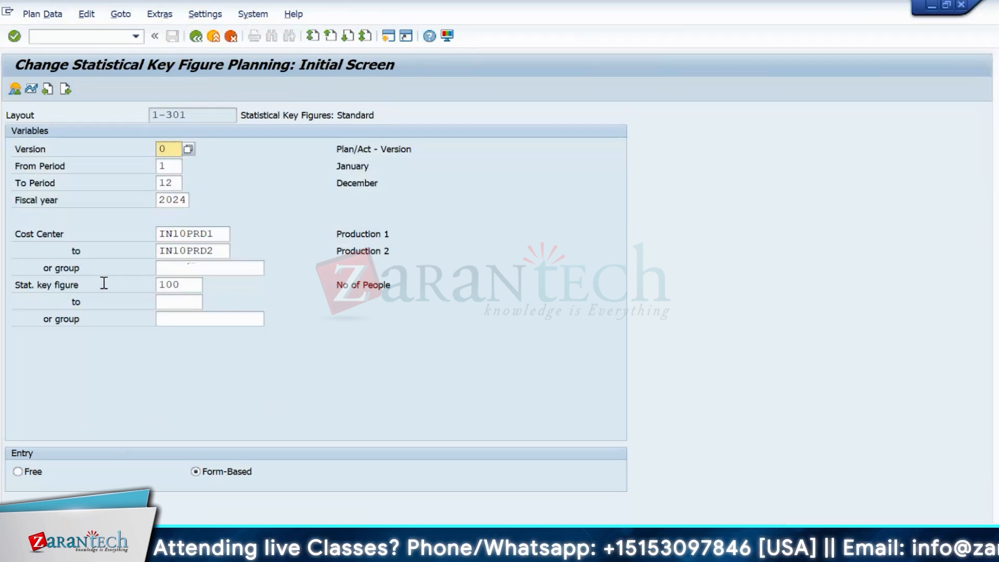
# - Review the IN10PRD1 to IN10PRD2 cost center range on the initial screen
pyautogui.moveTo(217, 234); pyautogui.dragTo(159, 233)
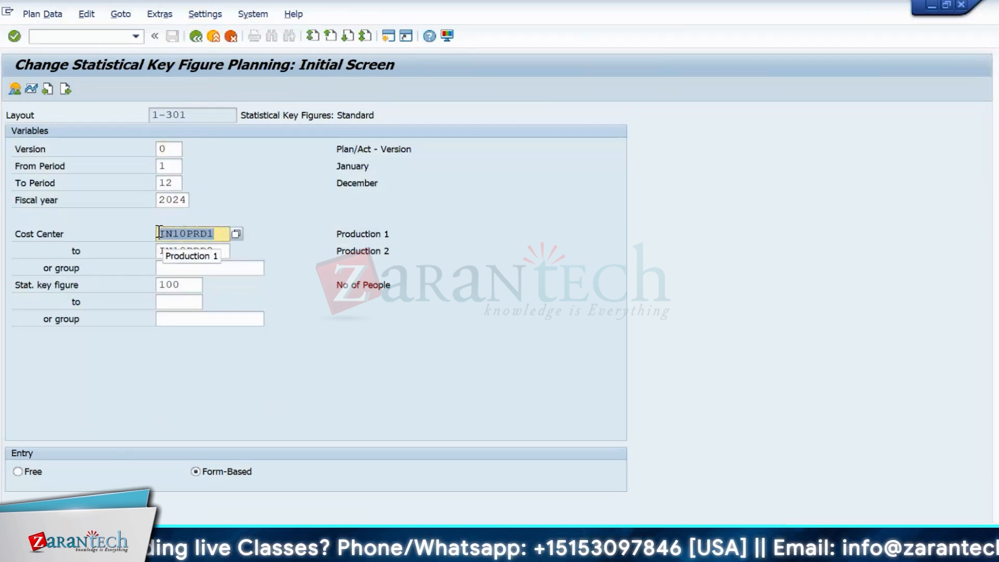
pyautogui.click(214, 250)
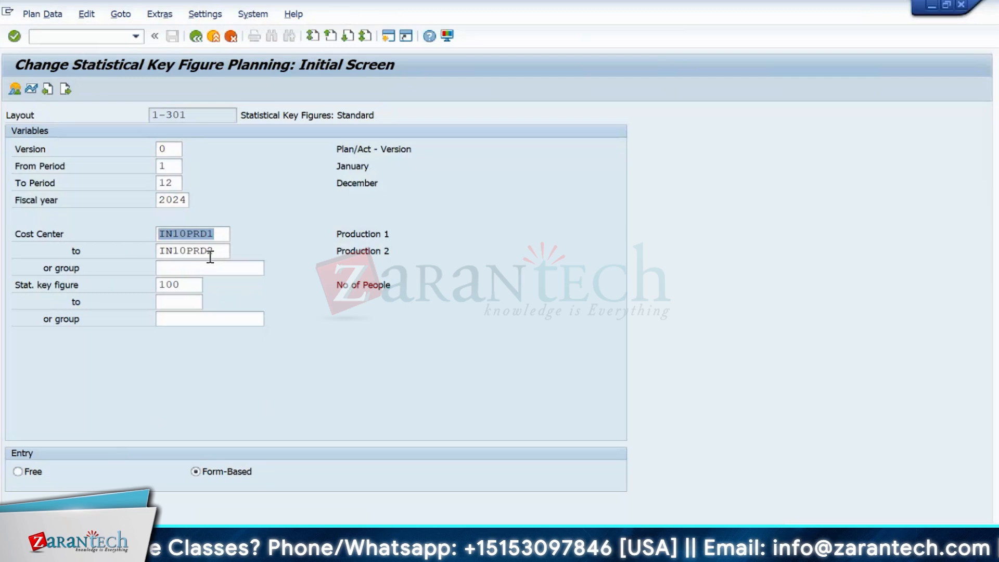
pyautogui.moveTo(212, 252); pyautogui.dragTo(103, 252)
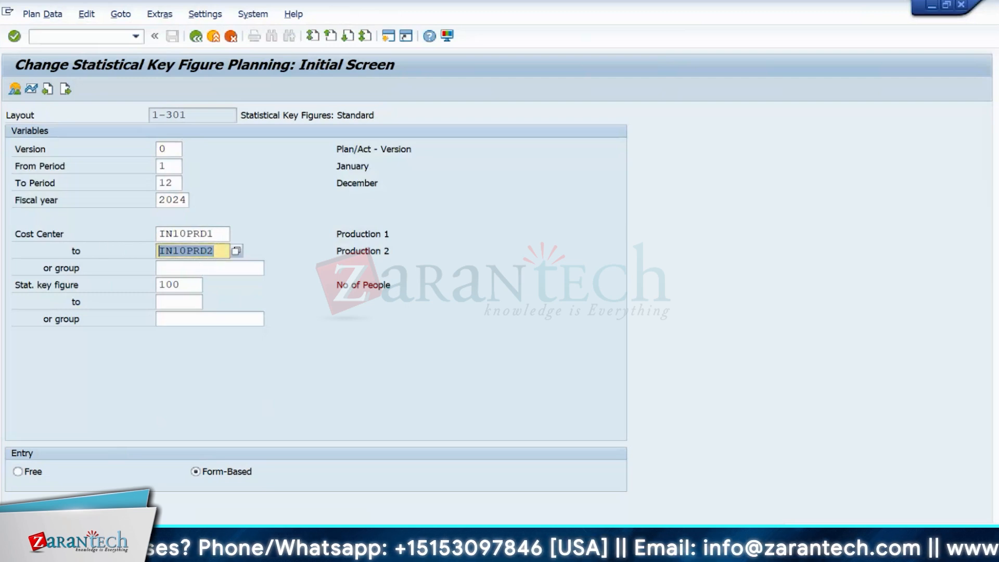
# - Return to the assessment cycle window and open the INFIN segment header
pyautogui.moveTo(681, 546)
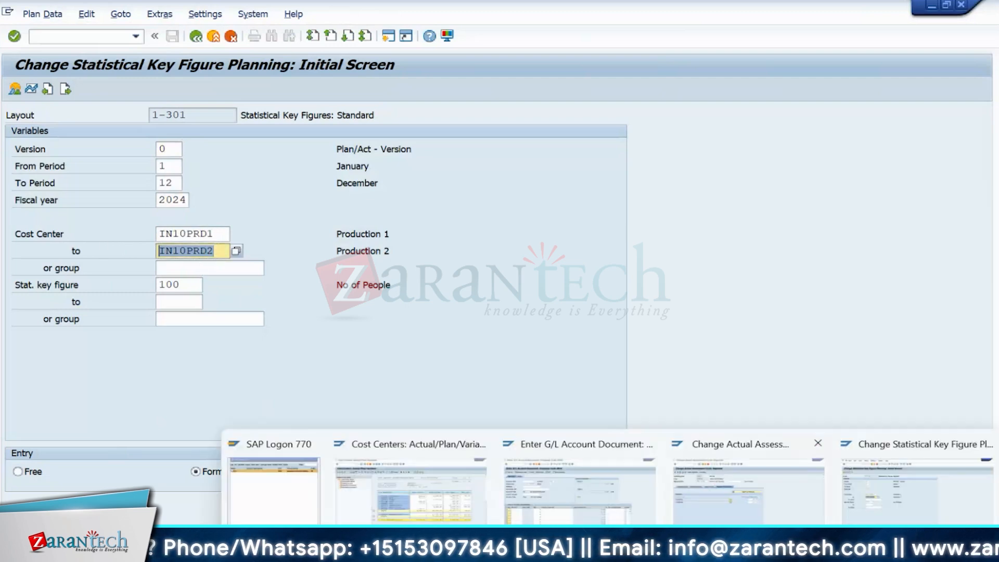
pyautogui.click(690, 515)
pyautogui.click(153, 190)
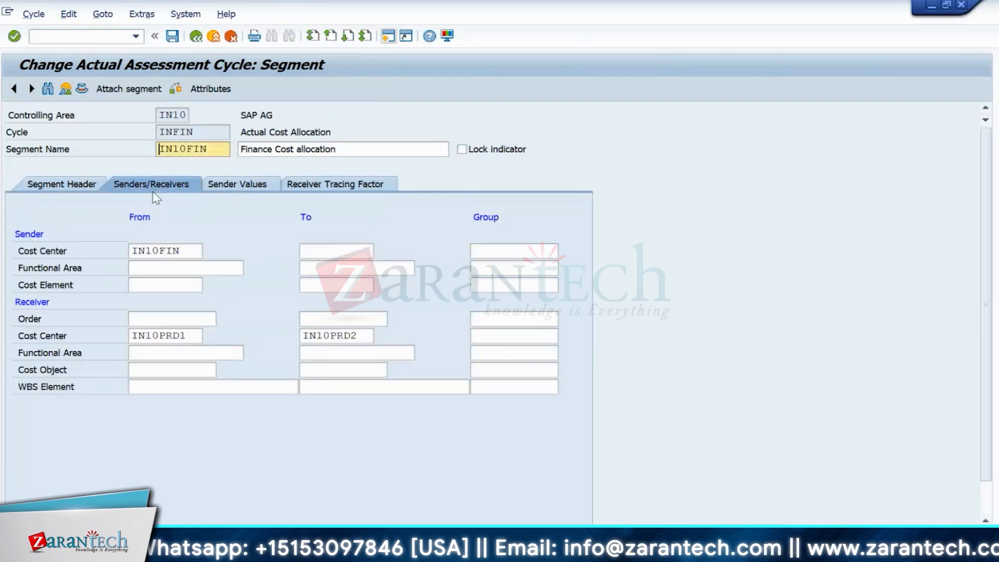
pyautogui.click(229, 188)
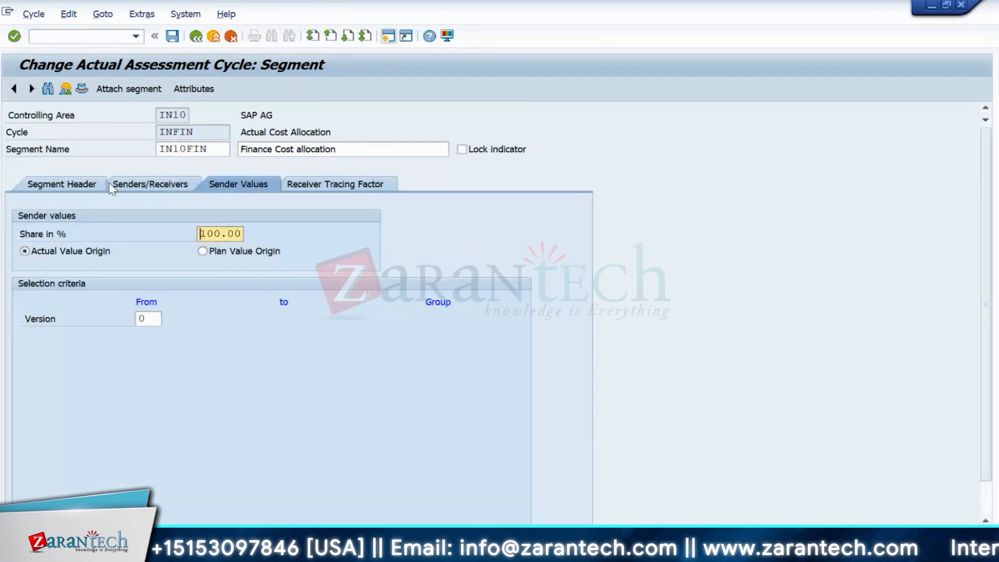
pyautogui.click(147, 187)
pyautogui.click(72, 184)
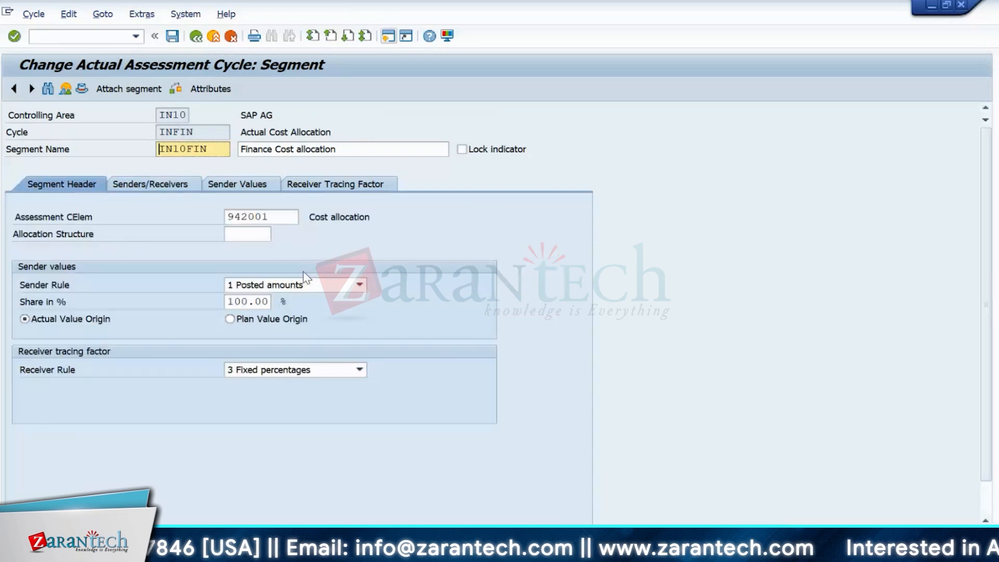
# - Set Receiver Rule to 1 Variable portions with portion type 6 Plan Stat. Key Figures
pyautogui.click(269, 370)
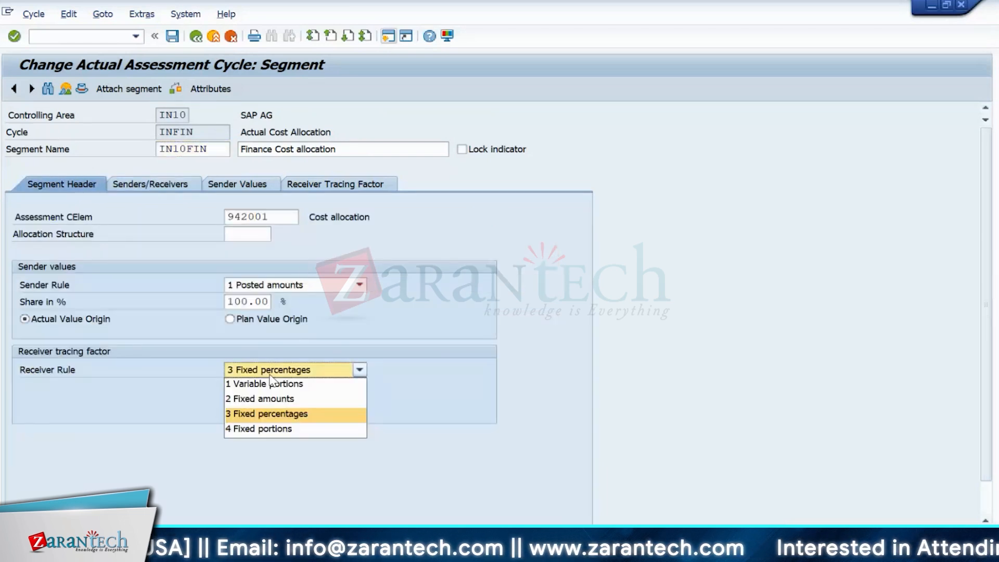
pyautogui.click(262, 387)
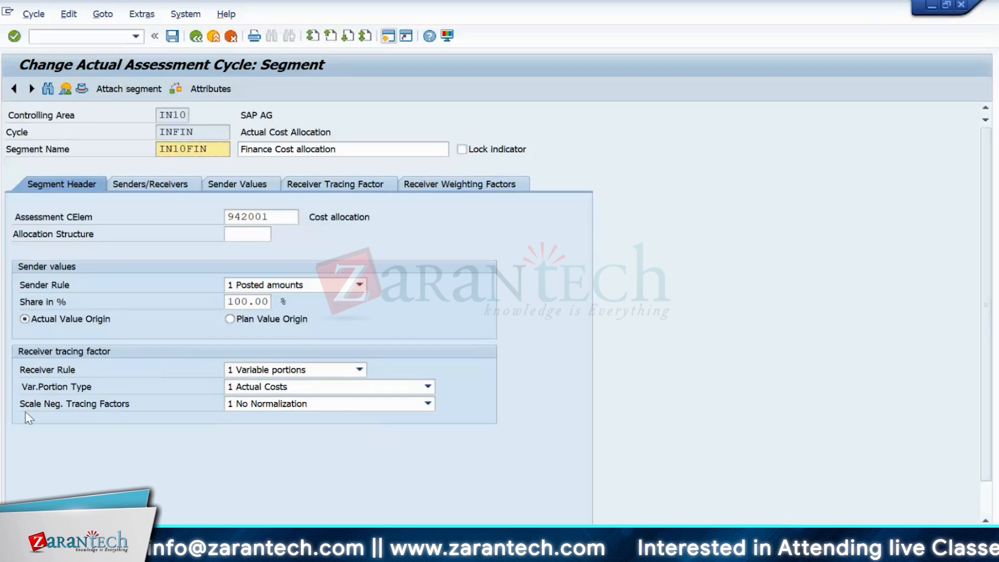
pyautogui.click(261, 388)
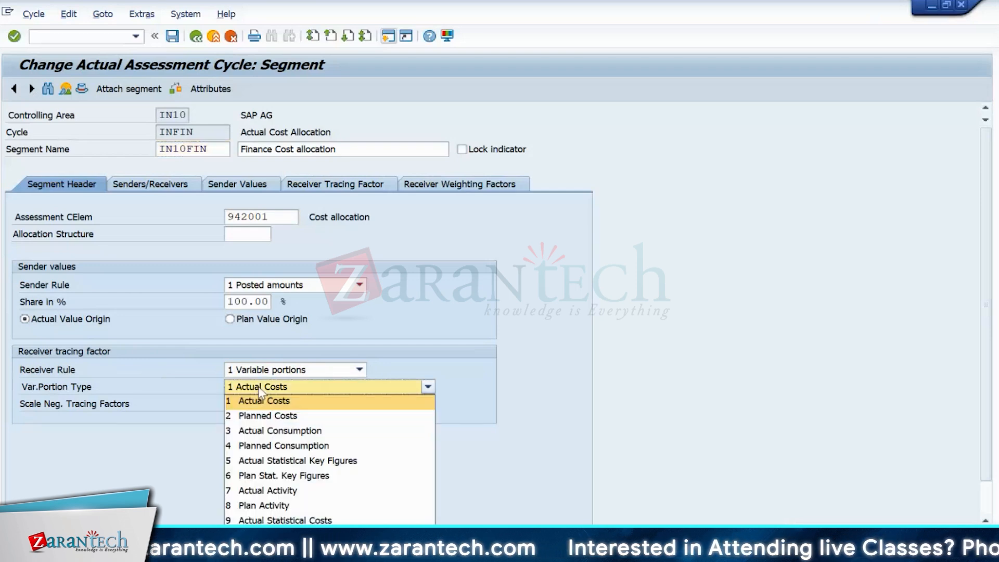
pyautogui.click(286, 475)
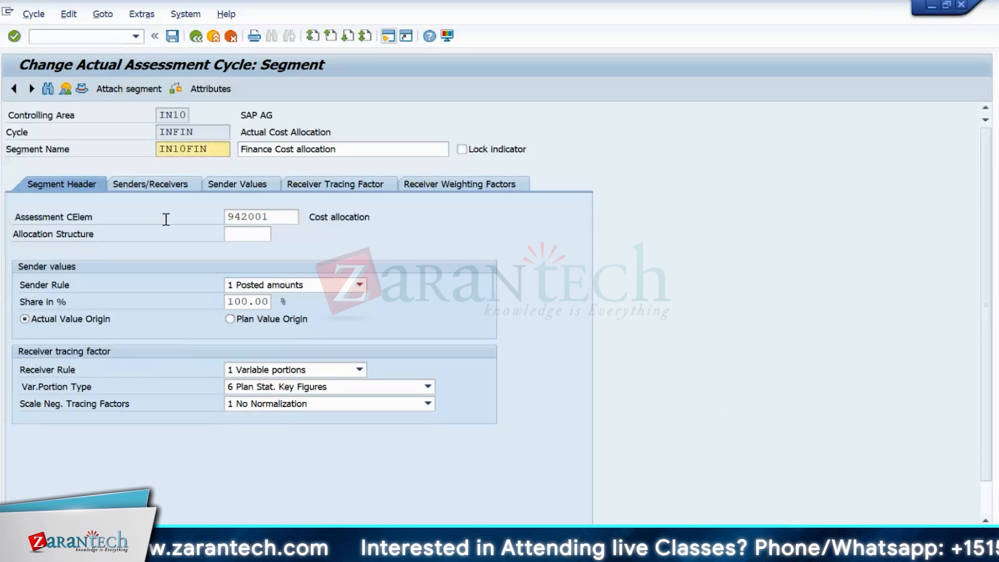
# - Recheck the senders/receivers and sender values, then go to Receiver Tracing Factor
pyautogui.click(163, 189)
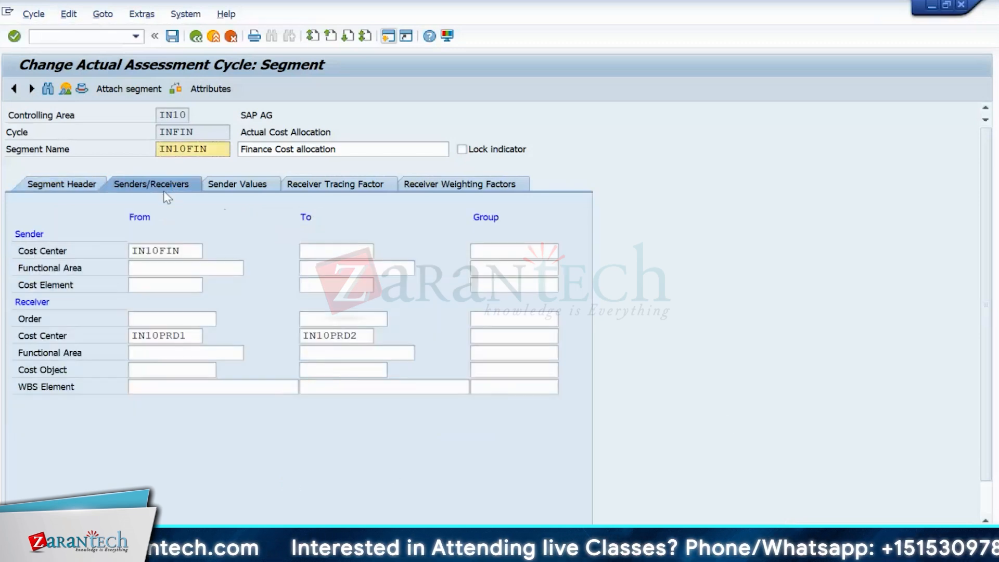
pyautogui.click(228, 189)
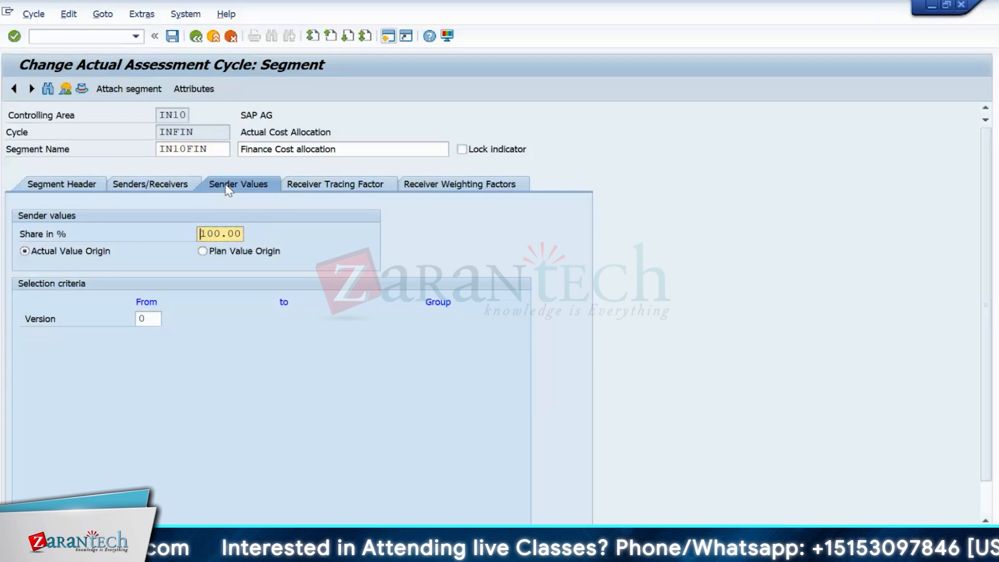
pyautogui.click(316, 191)
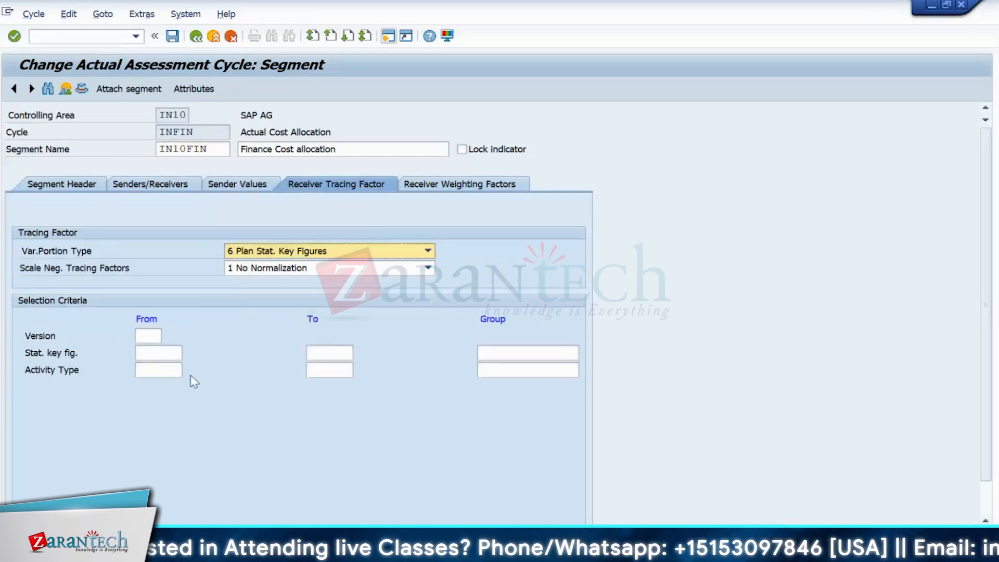
# - Pick version 0 and statistical key figure 100 No of People from the F4 lists
pyautogui.click(158, 334)
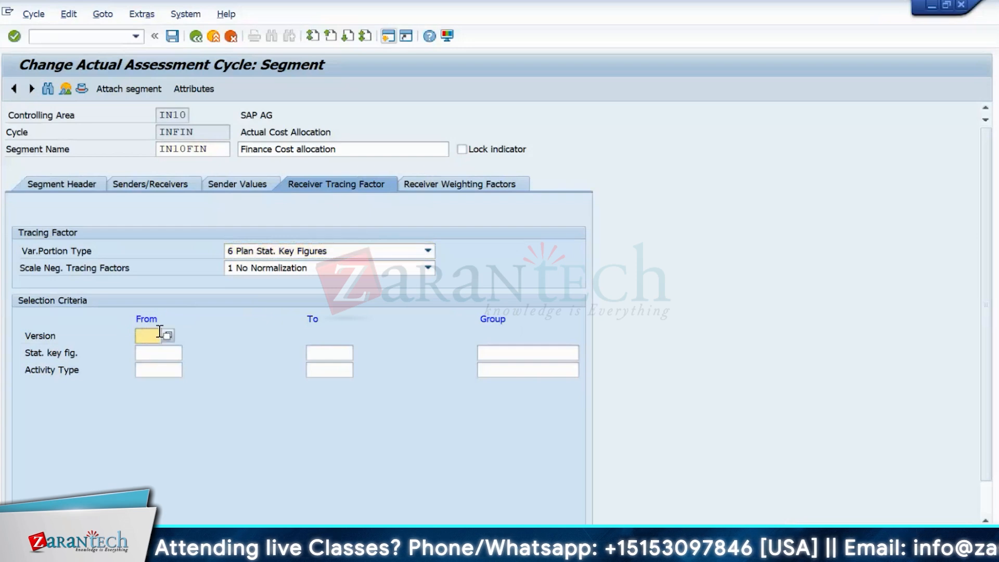
pyautogui.click(167, 335)
pyautogui.doubleClick(154, 309)
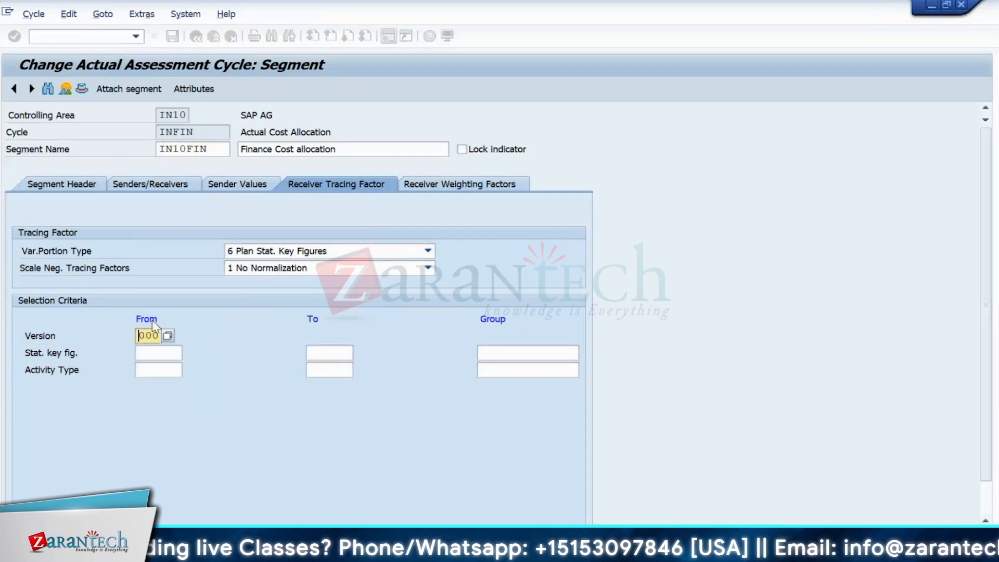
pyautogui.click(152, 352)
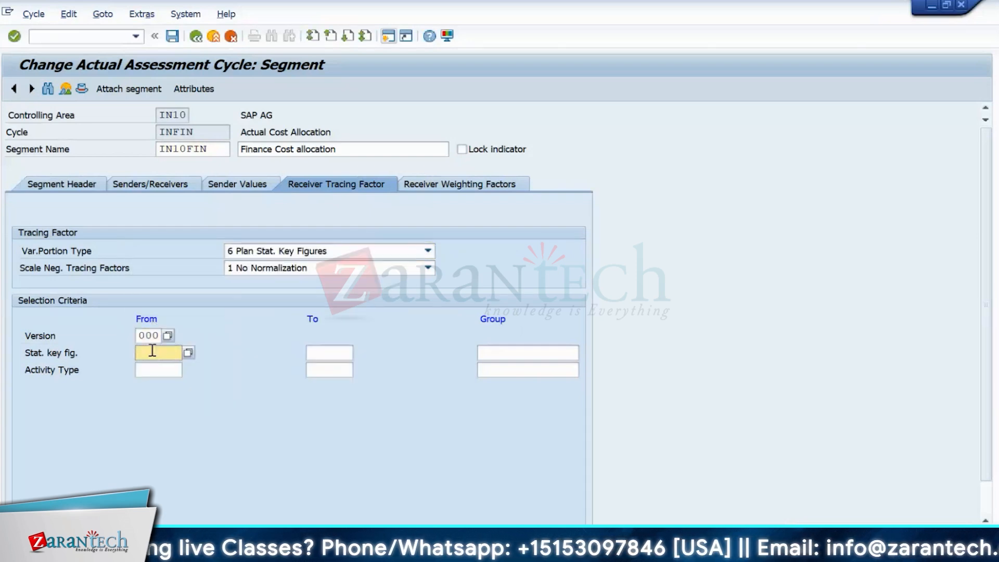
pyautogui.click(187, 358)
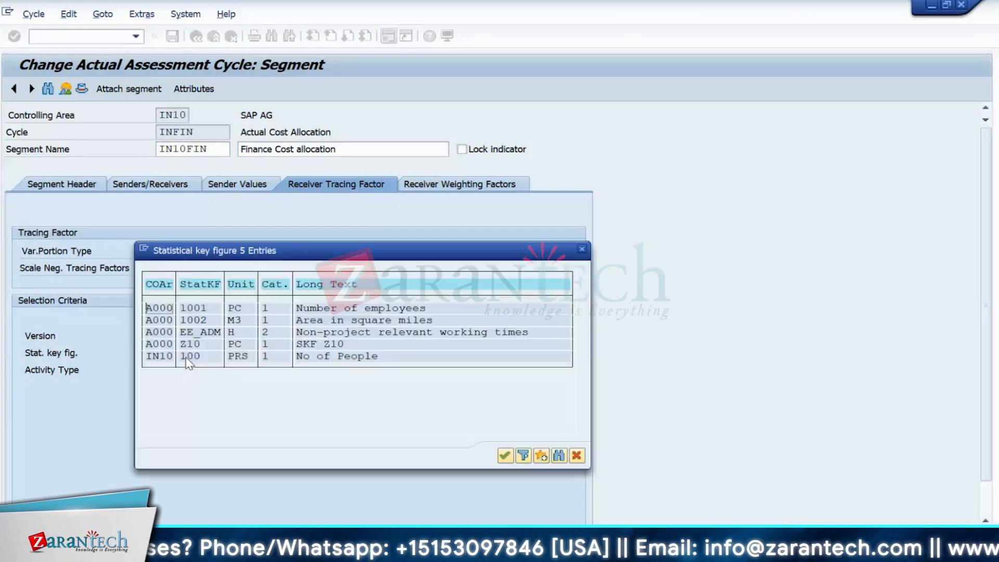
pyautogui.doubleClick(162, 357)
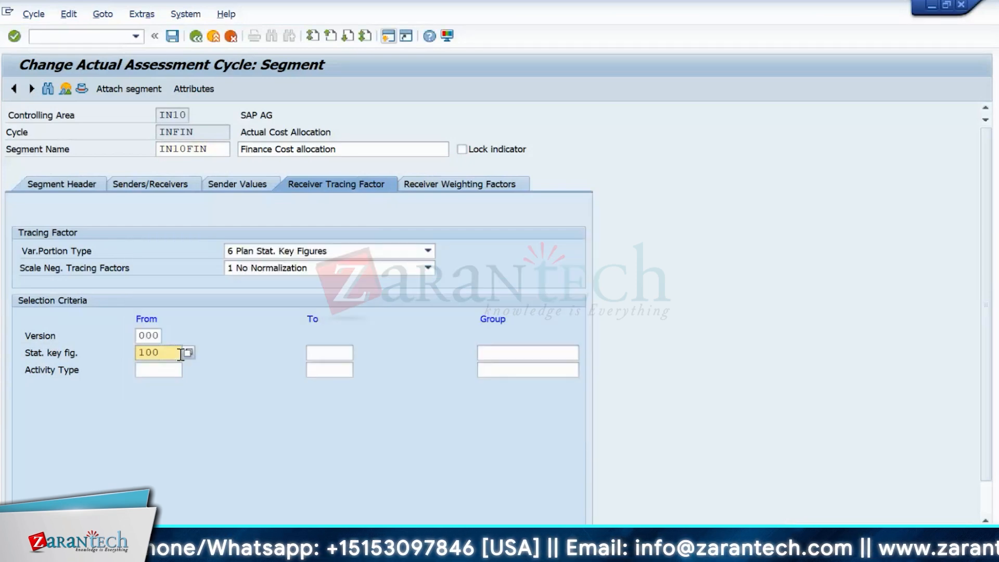
pyautogui.click(446, 189)
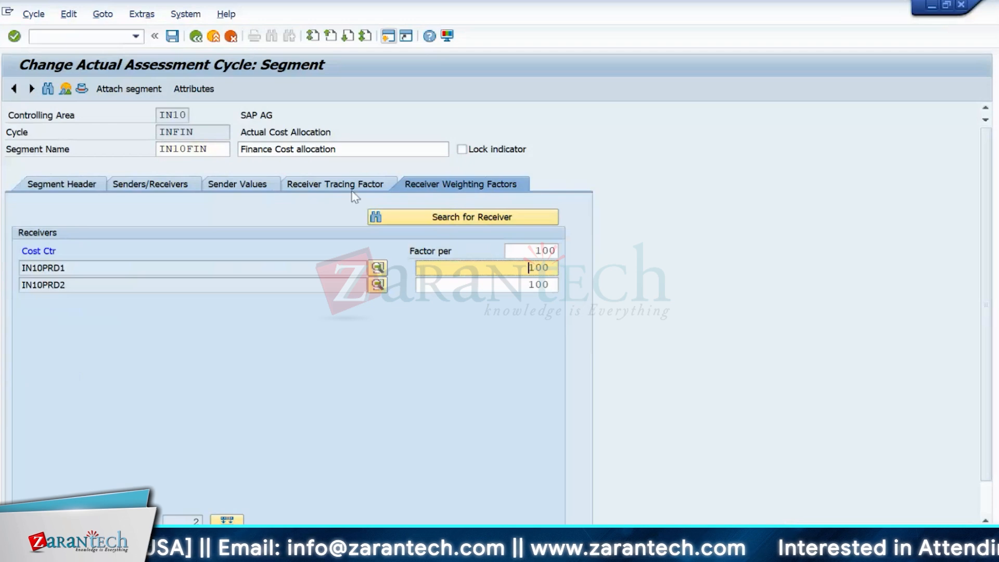
pyautogui.doubleClick(526, 267)
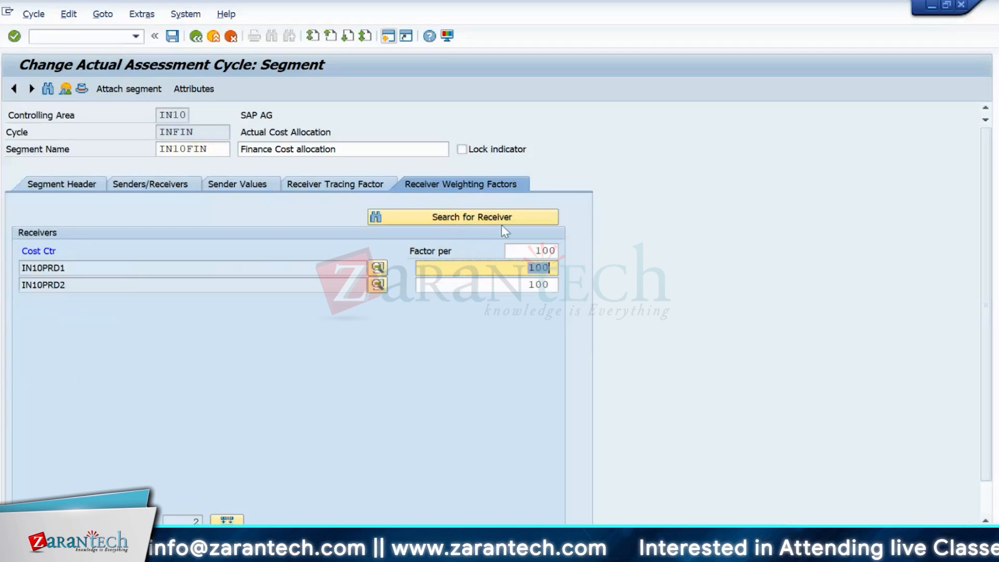
pyautogui.click(325, 186)
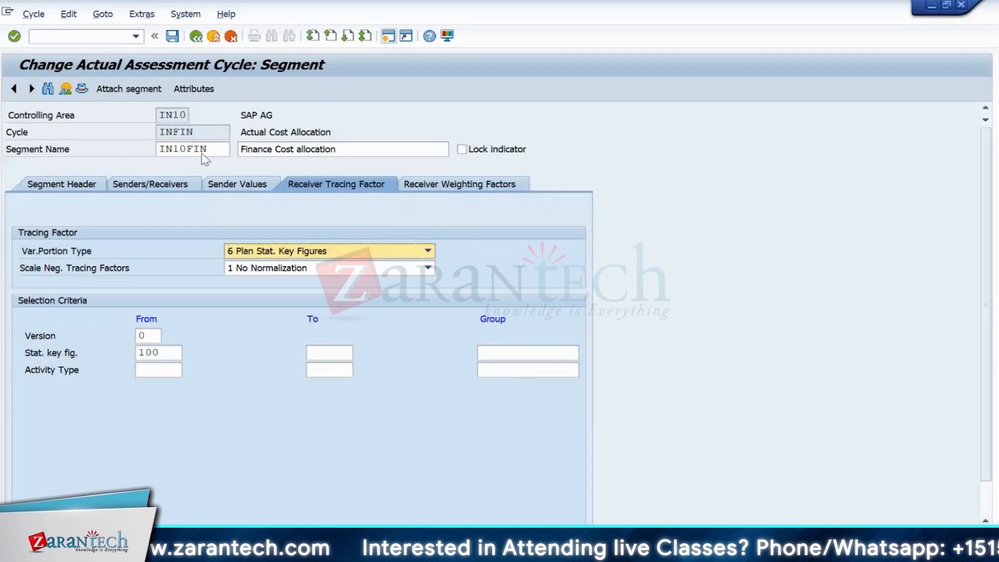
pyautogui.click(177, 357)
pyautogui.moveTo(178, 357); pyautogui.dragTo(116, 361)
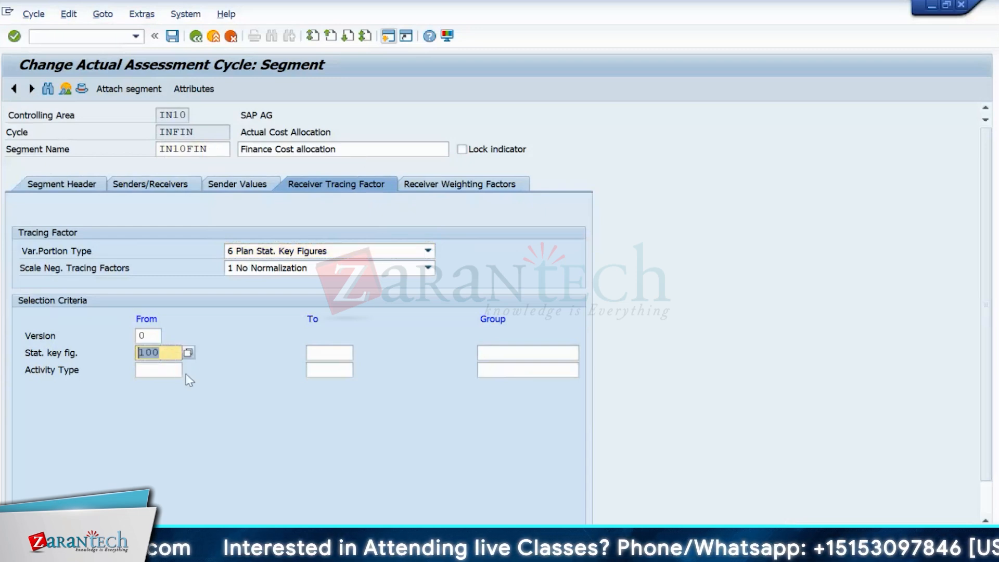
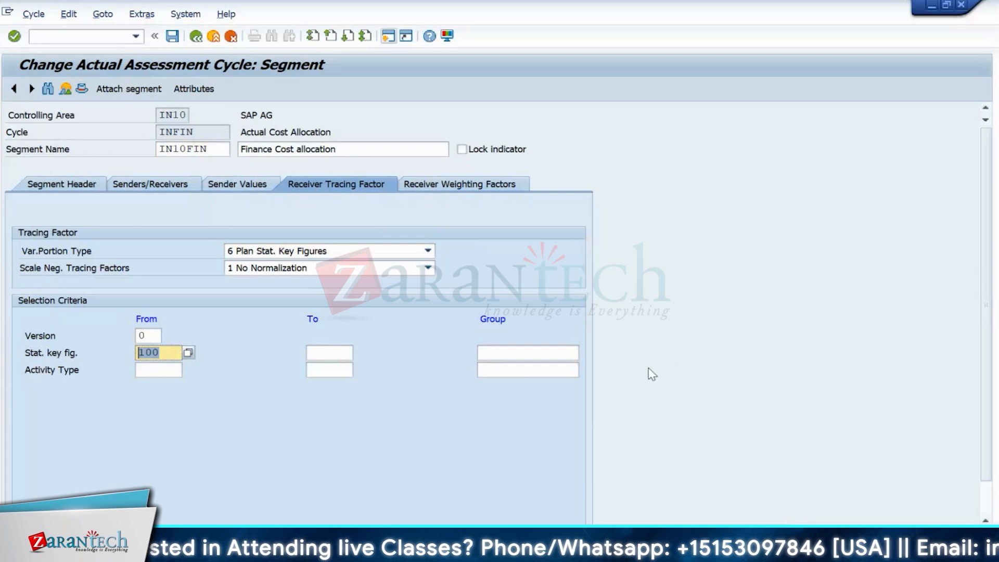
# - Review the Finance segment's weighting factors, tracing factor, sender values and segment header, then leave cycle processing
pyautogui.click(434, 186)
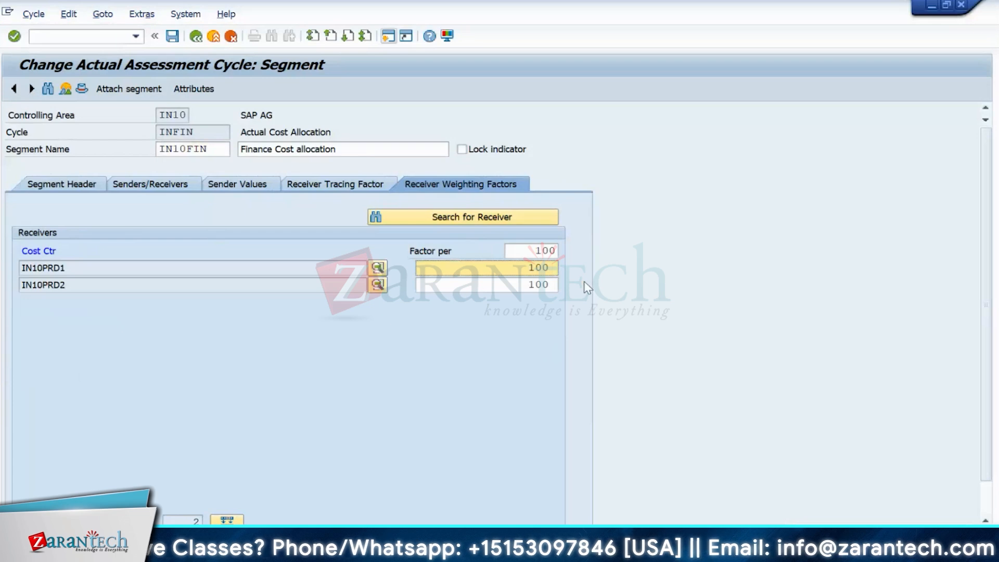
pyautogui.click(314, 189)
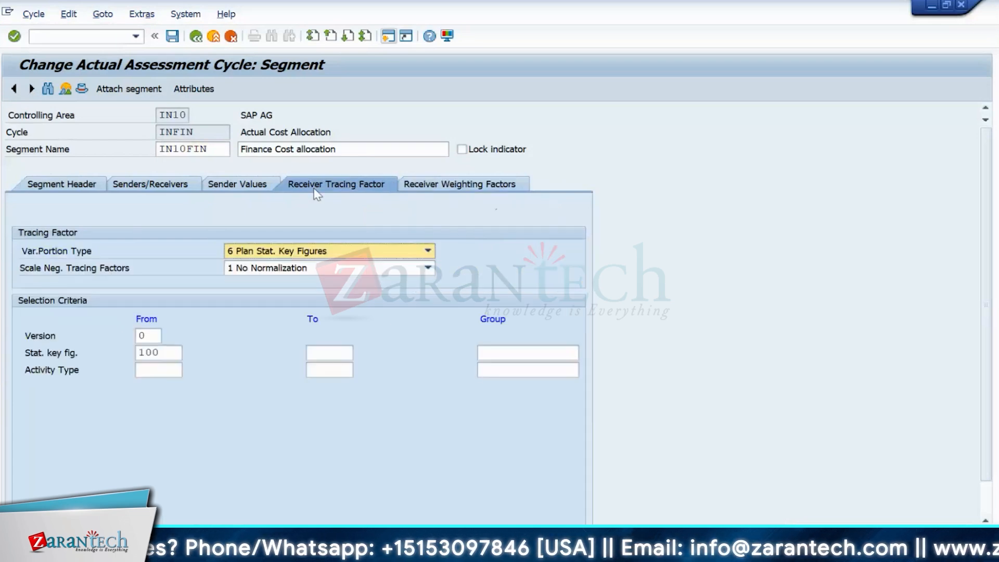
pyautogui.click(233, 190)
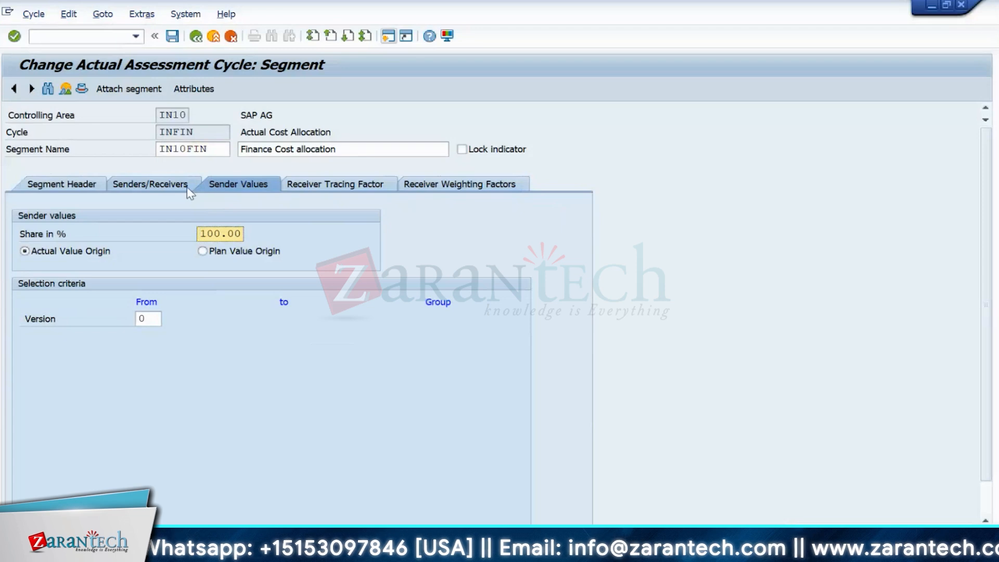
pyautogui.click(194, 39)
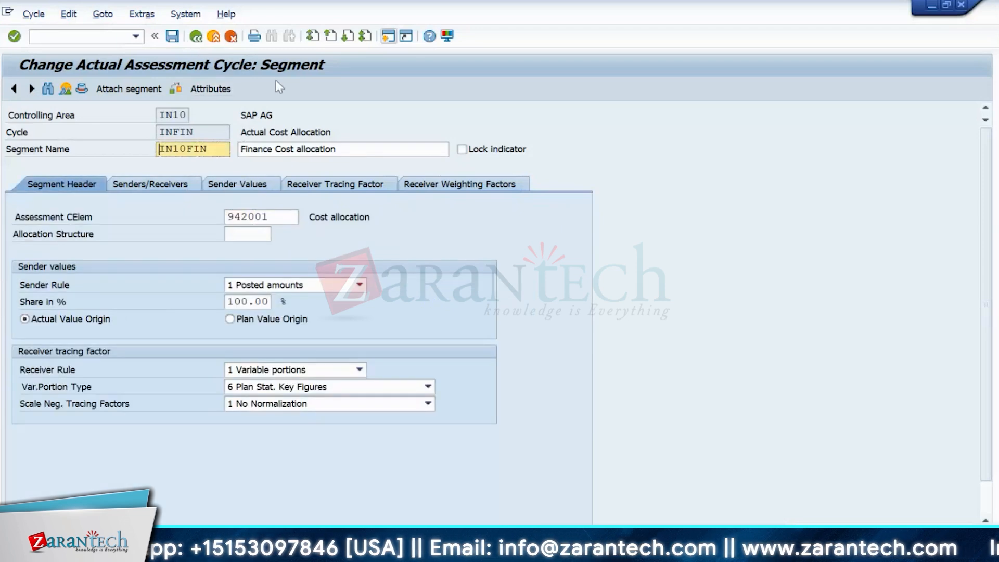
pyautogui.click(197, 39)
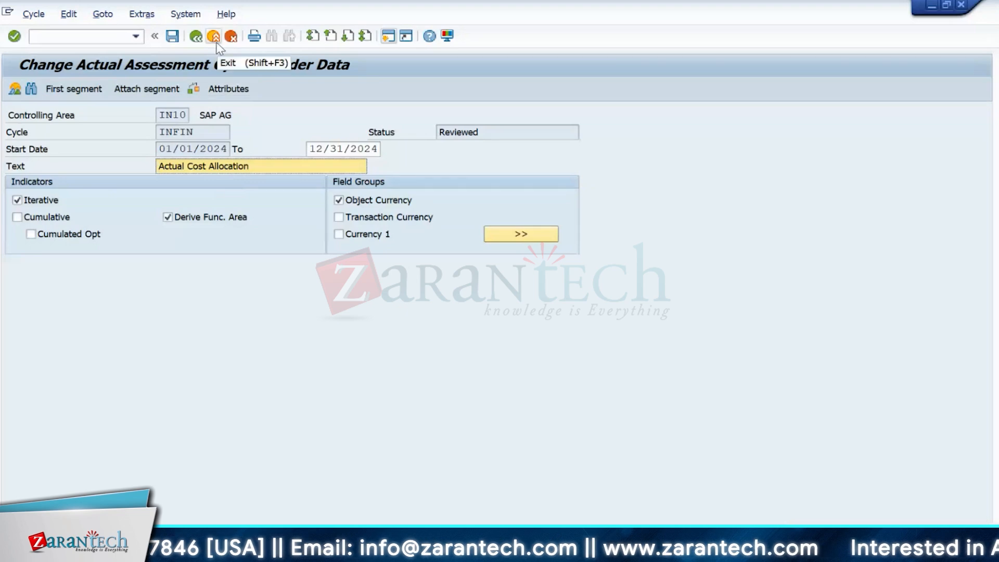
pyautogui.click(216, 40)
# - Exit the cycle without saving and test-run the INFIN assessment for period 5
pyautogui.click(336, 275)
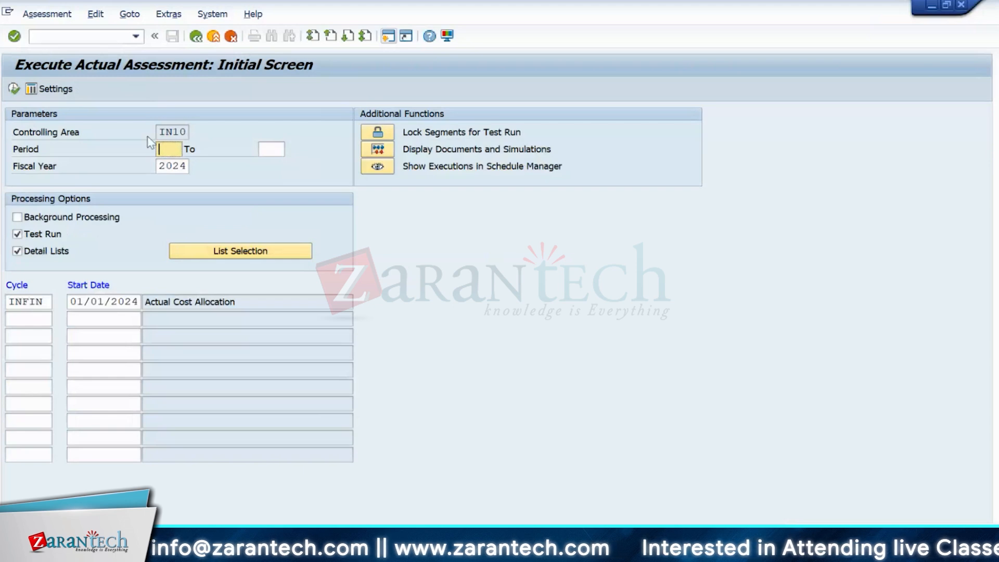
pyautogui.write('5')
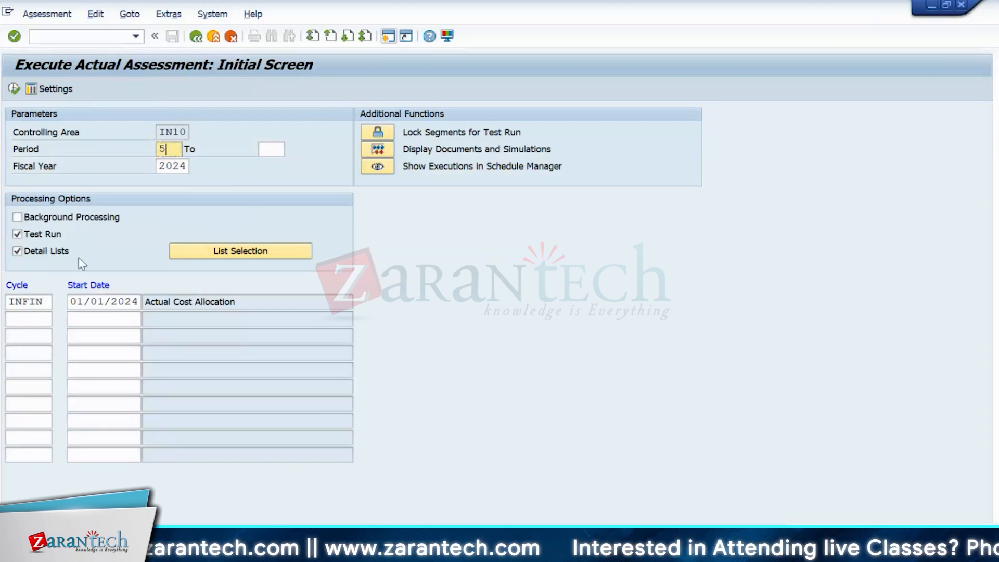
pyautogui.click(47, 14)
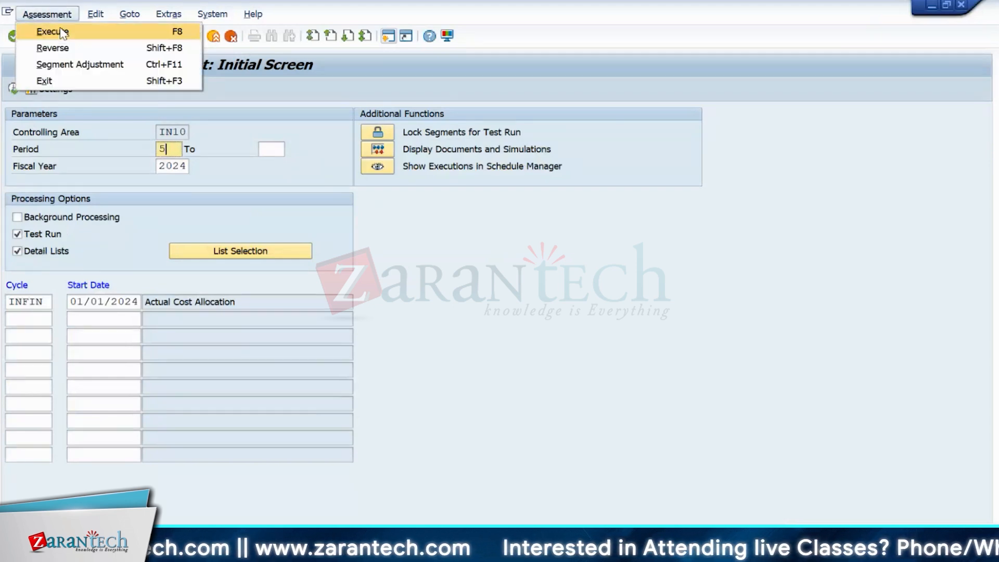
pyautogui.click(62, 32)
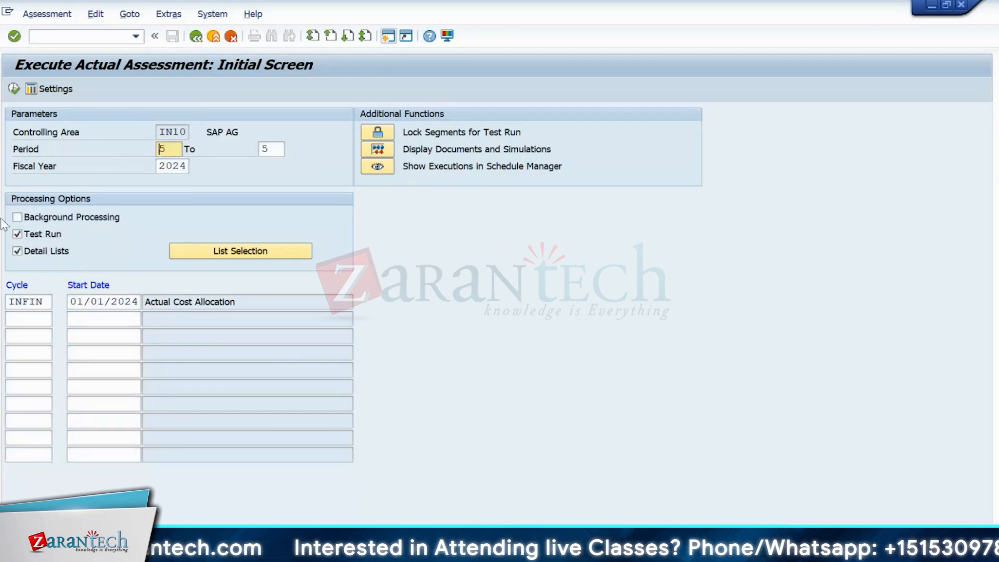
# - Switch off Test Run, reverse the period 5/2024 assessment, and return to Easy Access
pyautogui.click(17, 233)
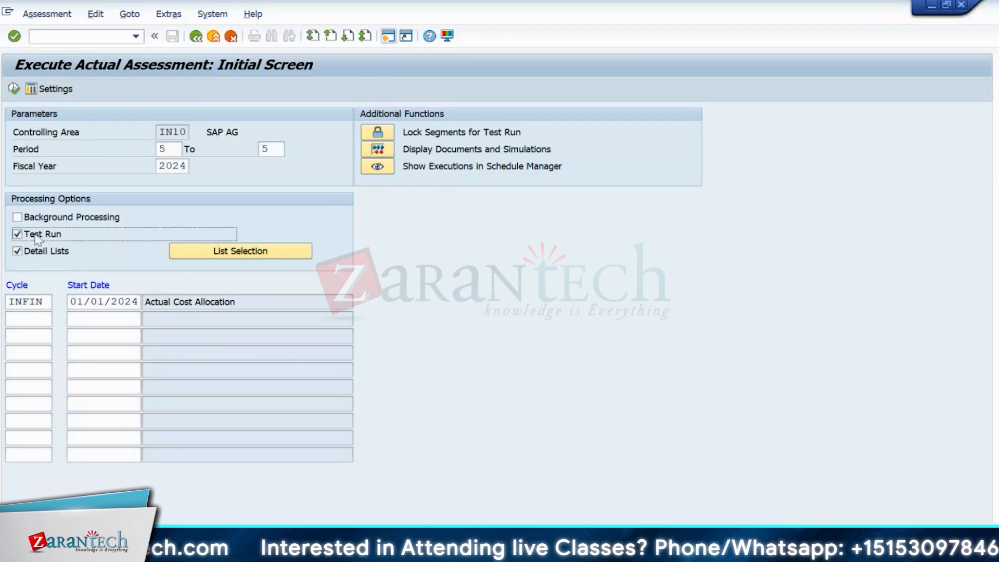
pyautogui.click(29, 14)
pyautogui.click(54, 49)
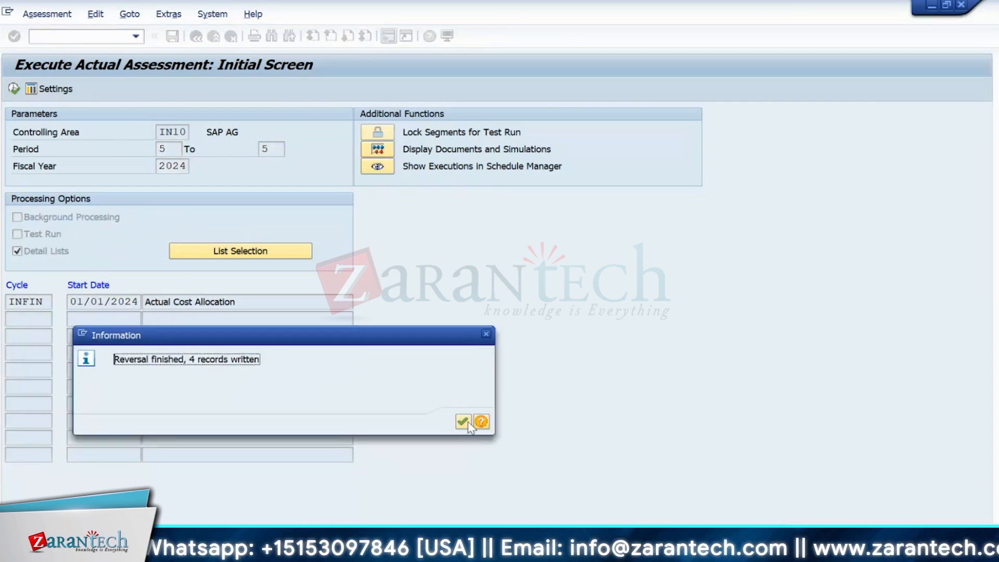
pyautogui.click(467, 422)
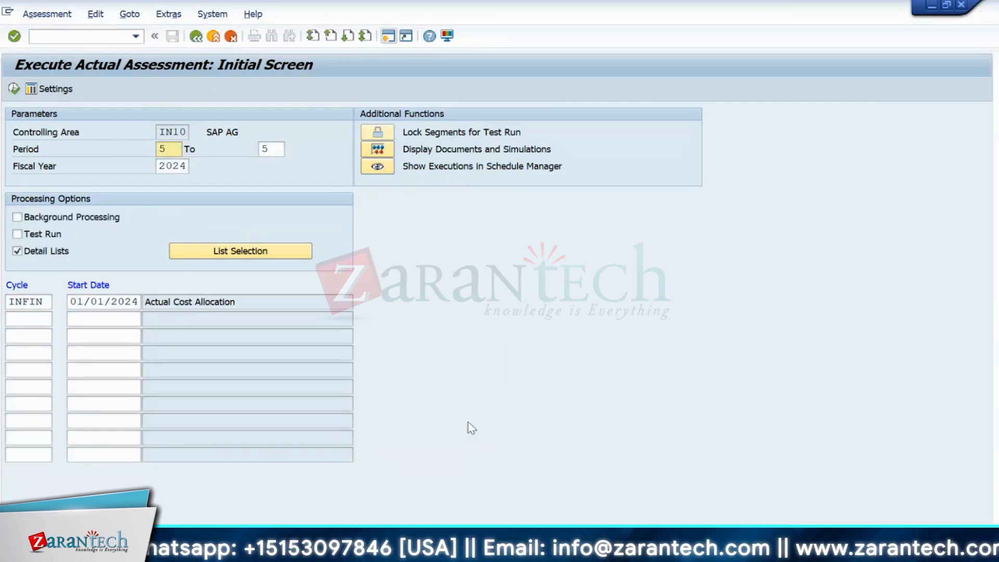
pyautogui.click(198, 42)
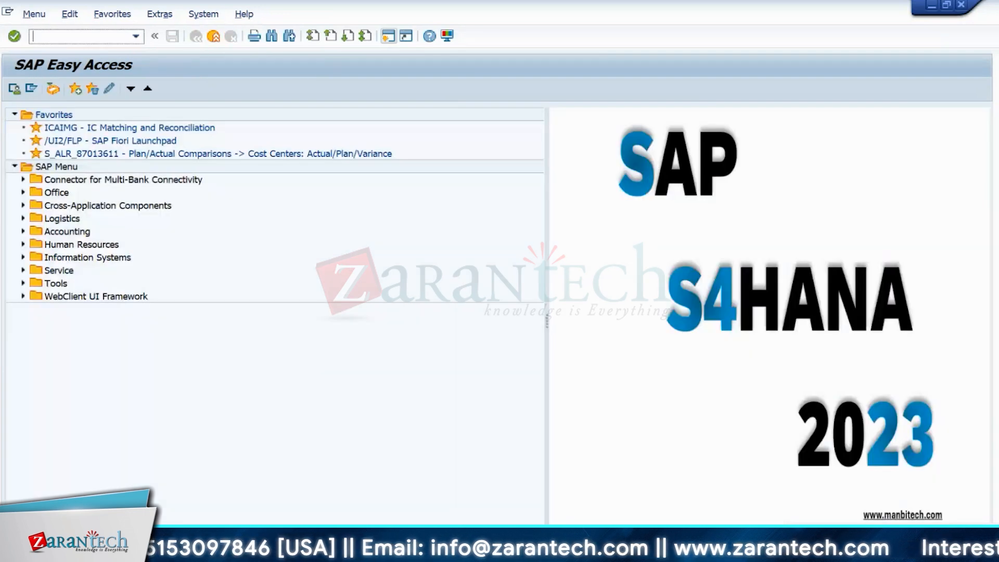
# - Refresh the variance report and check IN10FIN's 6,400.00 total, then IN10PRD1 and IN10PRD2
pyautogui.click(451, 507)
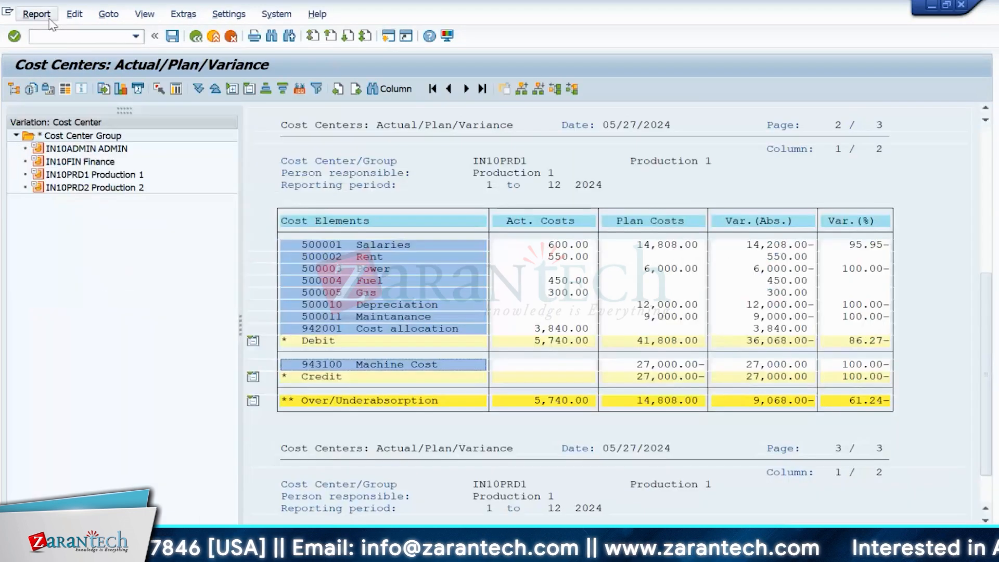
pyautogui.click(36, 14)
pyautogui.click(52, 115)
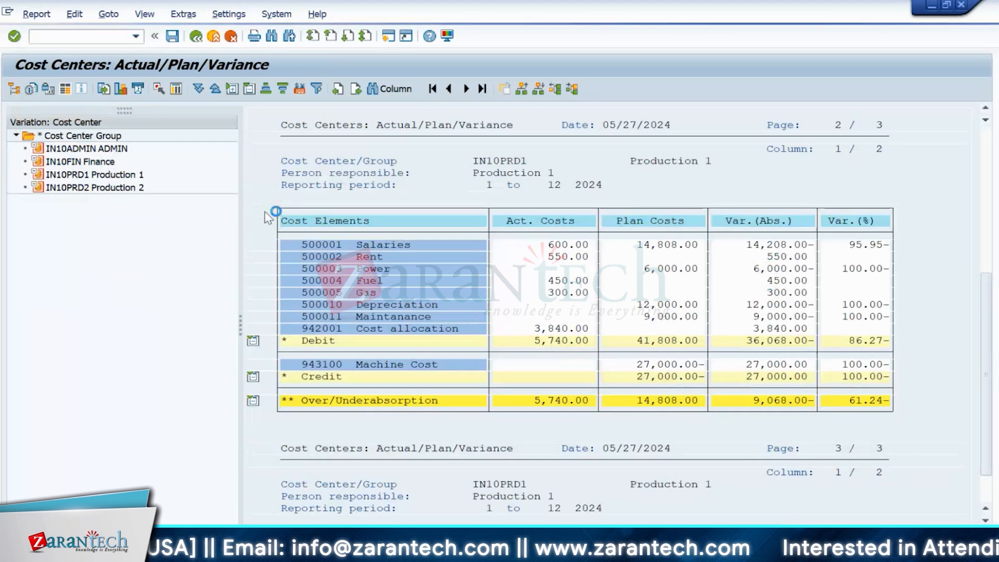
pyautogui.click(39, 162)
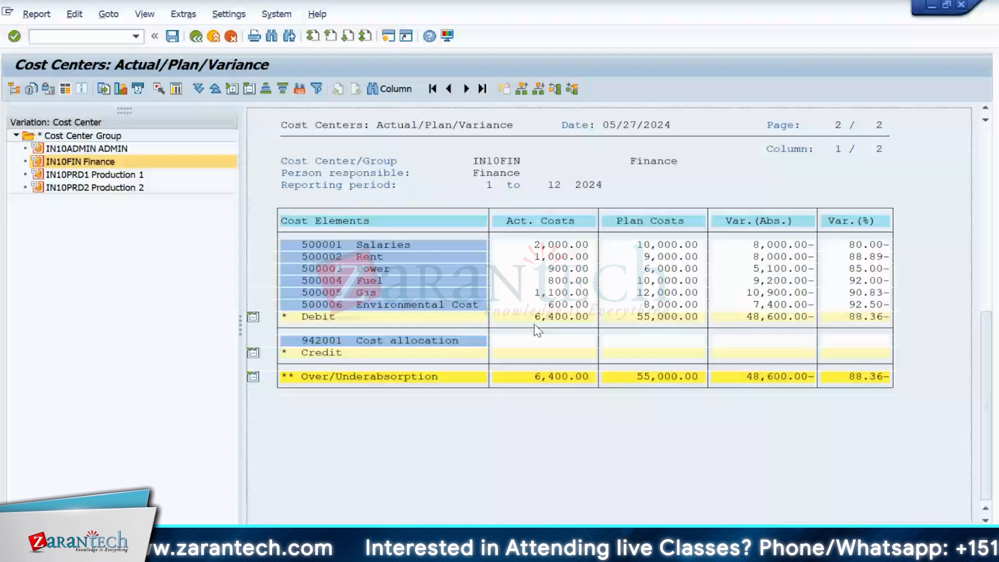
pyautogui.click(542, 376)
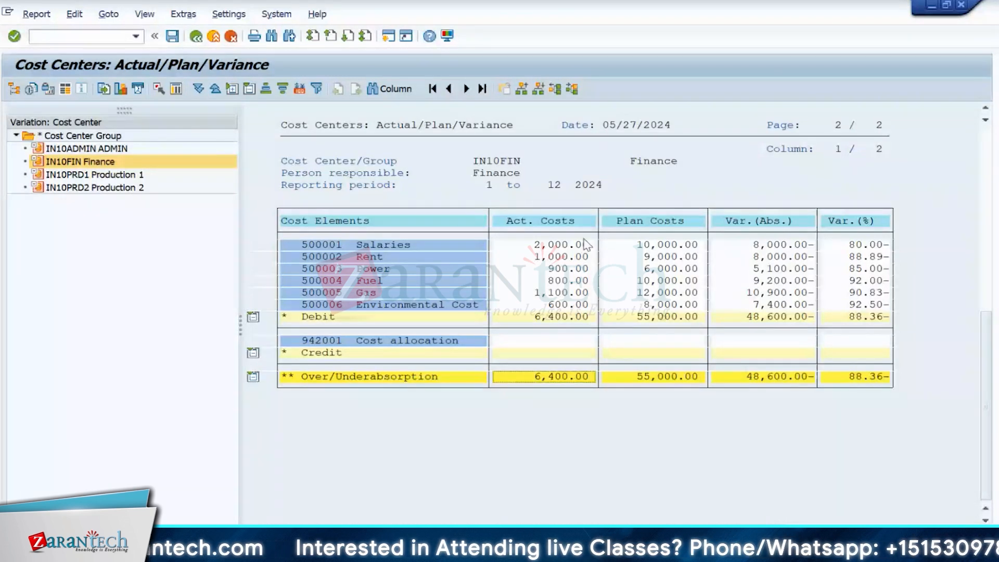
pyautogui.click(97, 174)
pyautogui.click(108, 189)
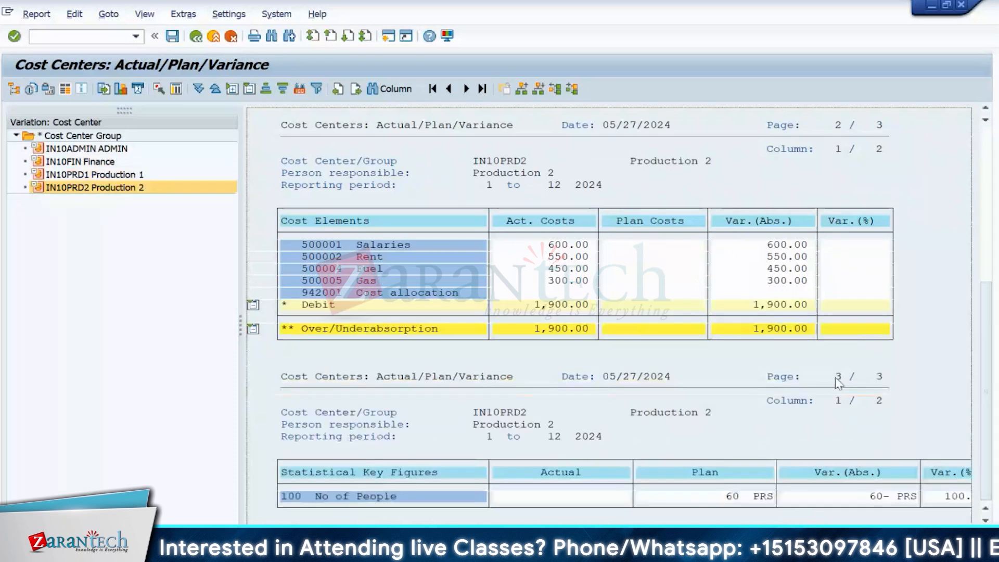
pyautogui.moveTo(610, 551)
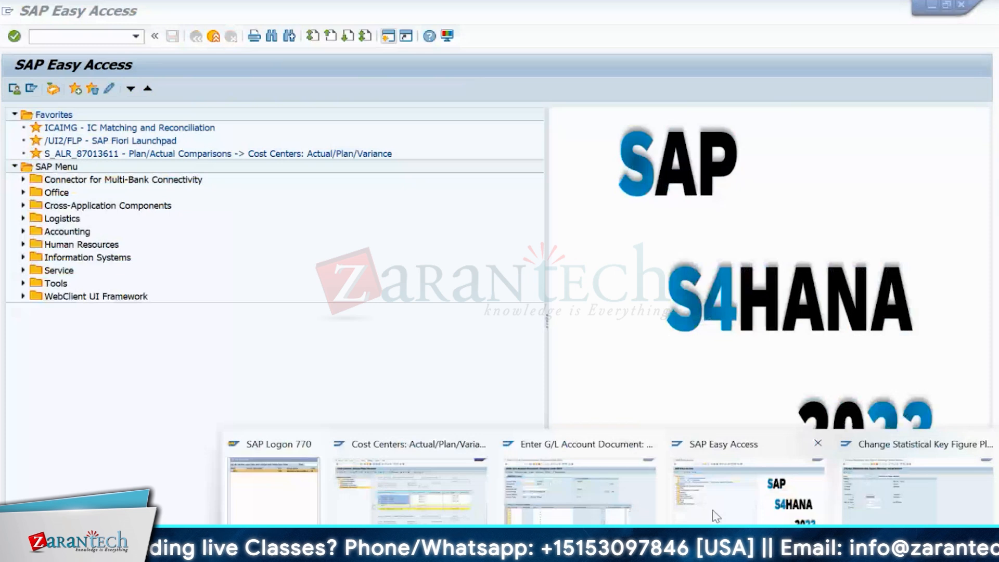
# - Close the KP46 statistical key figure planning screen and call up the recent transaction codes
pyautogui.click(716, 516)
pyautogui.click(917, 490)
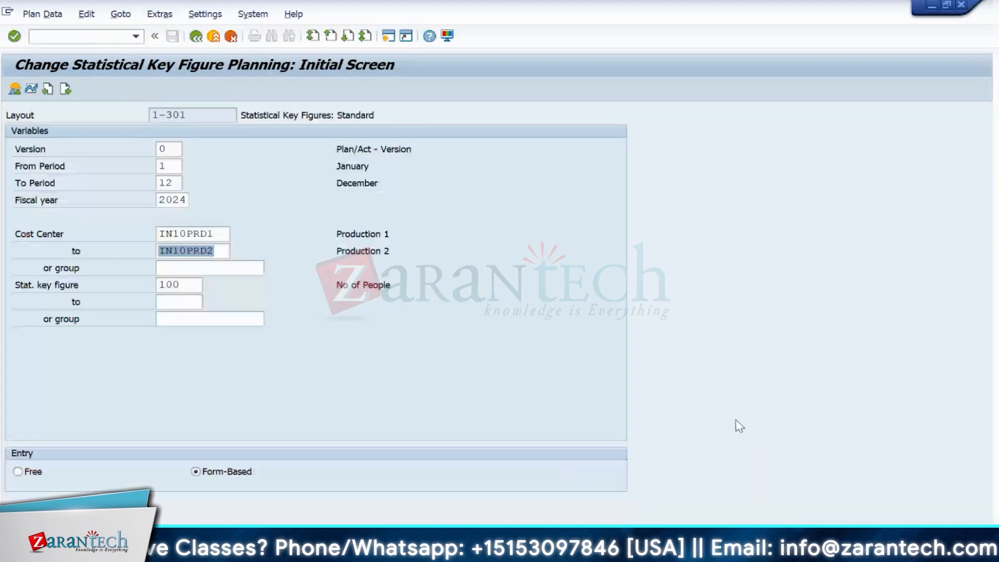
pyautogui.click(217, 38)
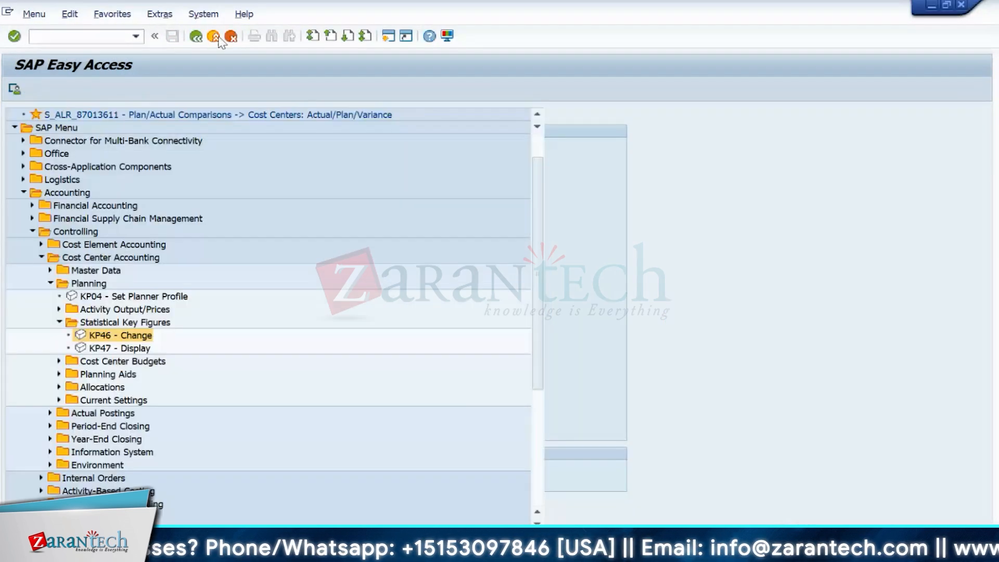
pyautogui.click(135, 36)
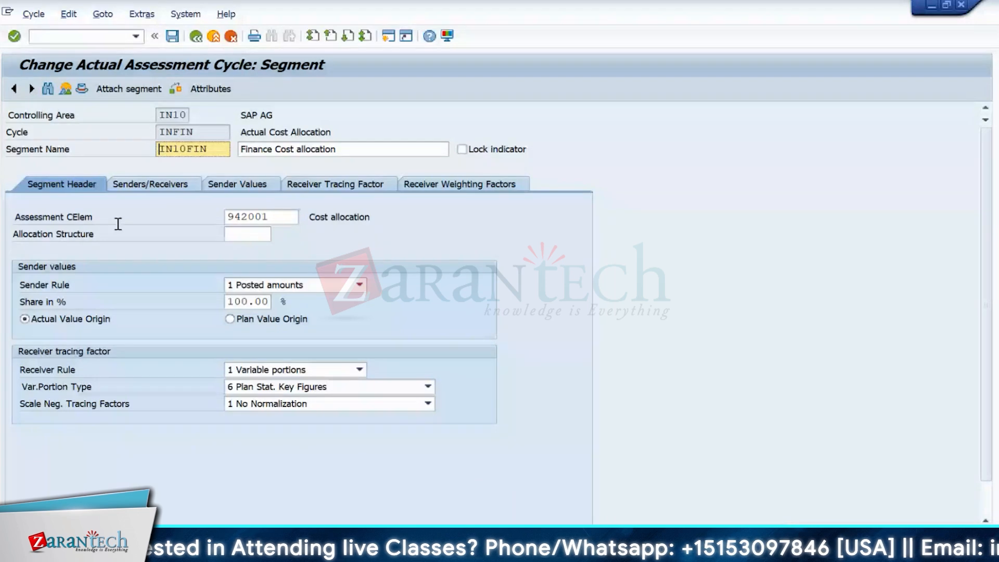
# - Set IN10FIN's tracing factor to version 0 and key figure 100 No of People, then save
pyautogui.click(151, 184)
pyautogui.click(245, 187)
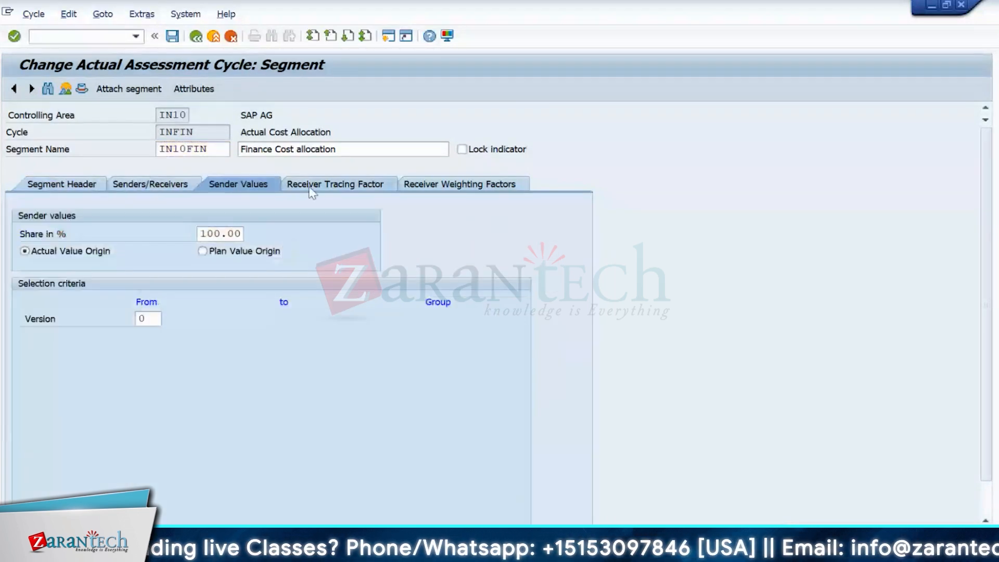
pyautogui.click(311, 189)
pyautogui.click(164, 337)
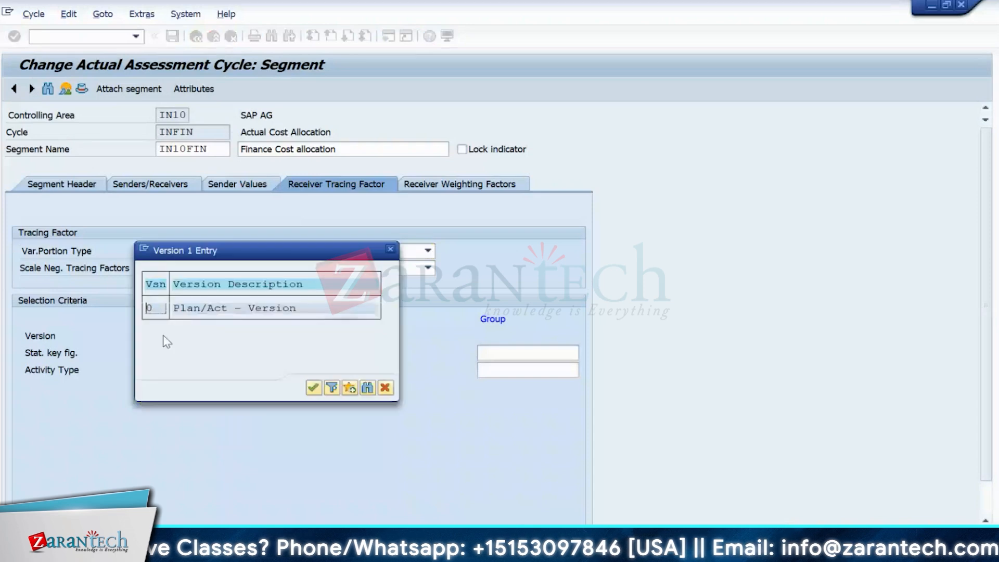
pyautogui.doubleClick(155, 309)
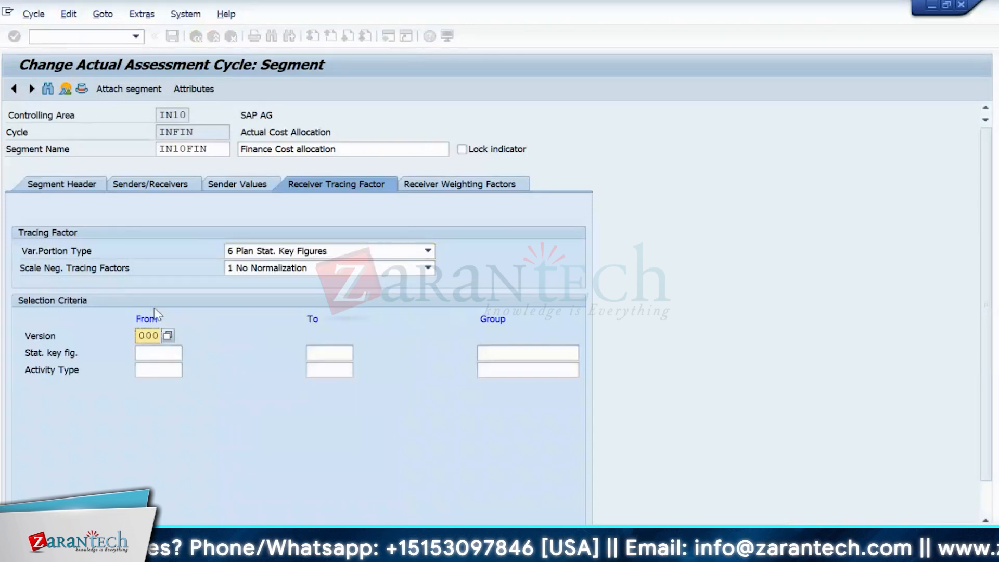
pyautogui.click(151, 353)
pyautogui.click(188, 354)
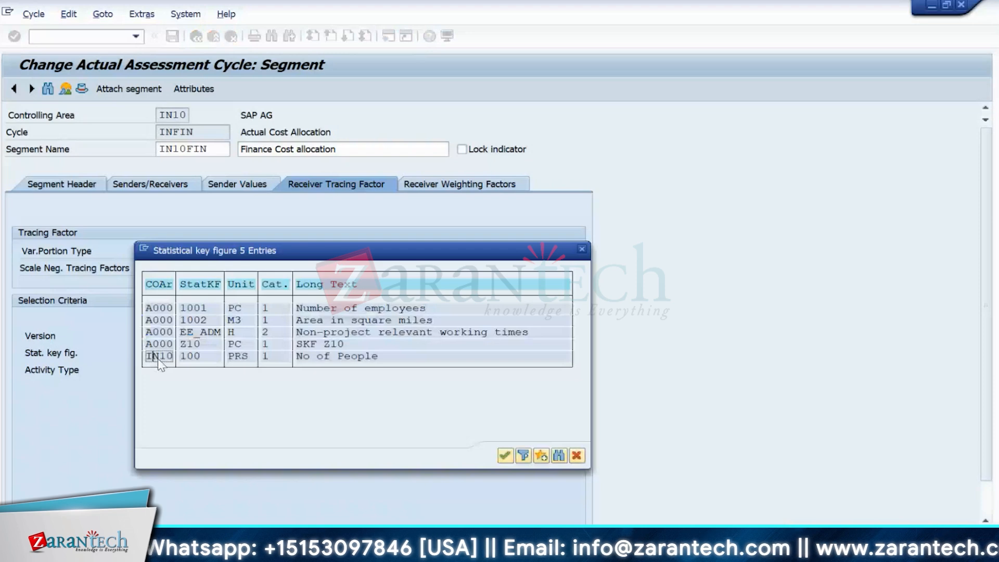
pyautogui.doubleClick(169, 391)
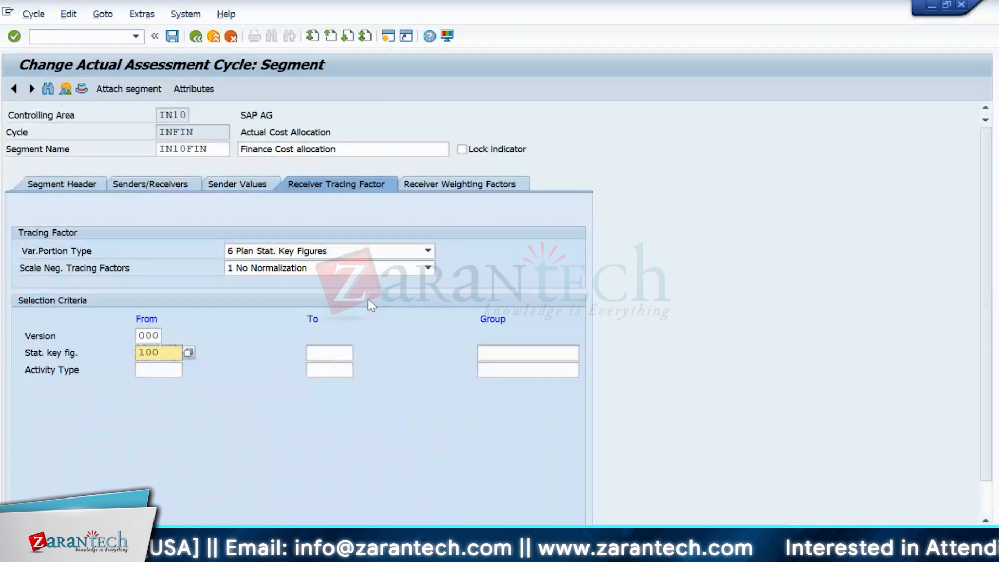
pyautogui.click(172, 39)
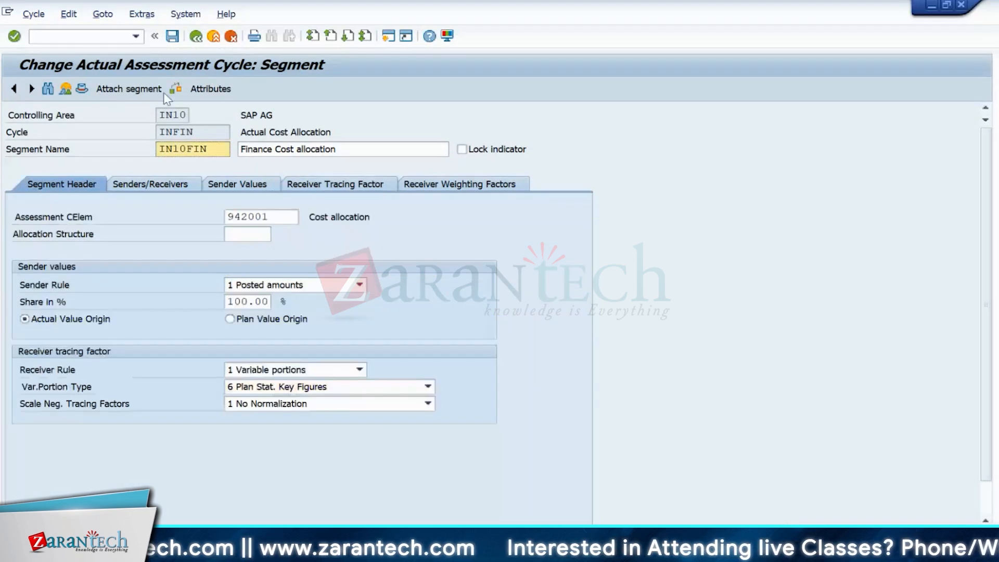
# - Leave the segment, save the INFIN cycle when prompted, and switch off Test Run
pyautogui.click(195, 38)
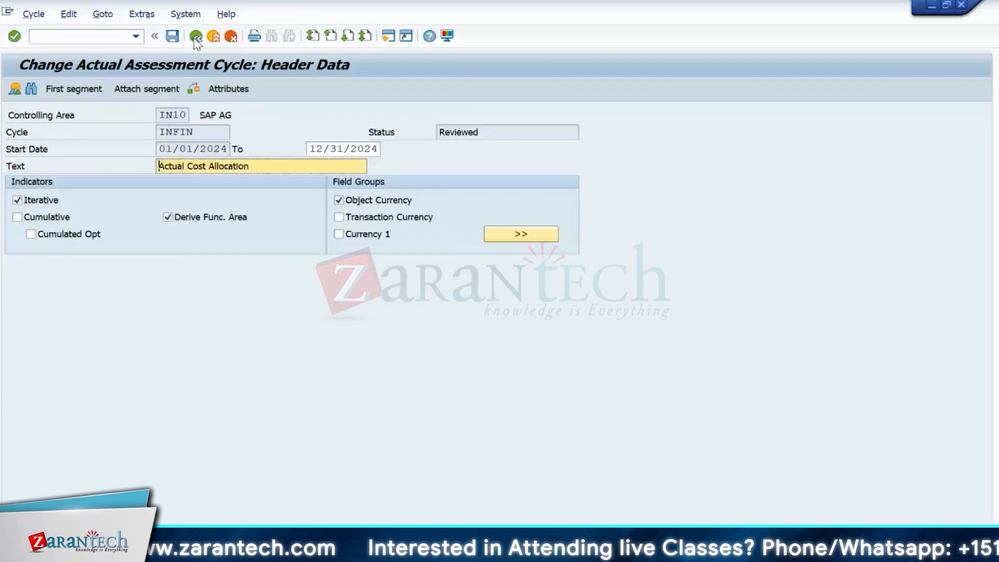
pyautogui.click(196, 37)
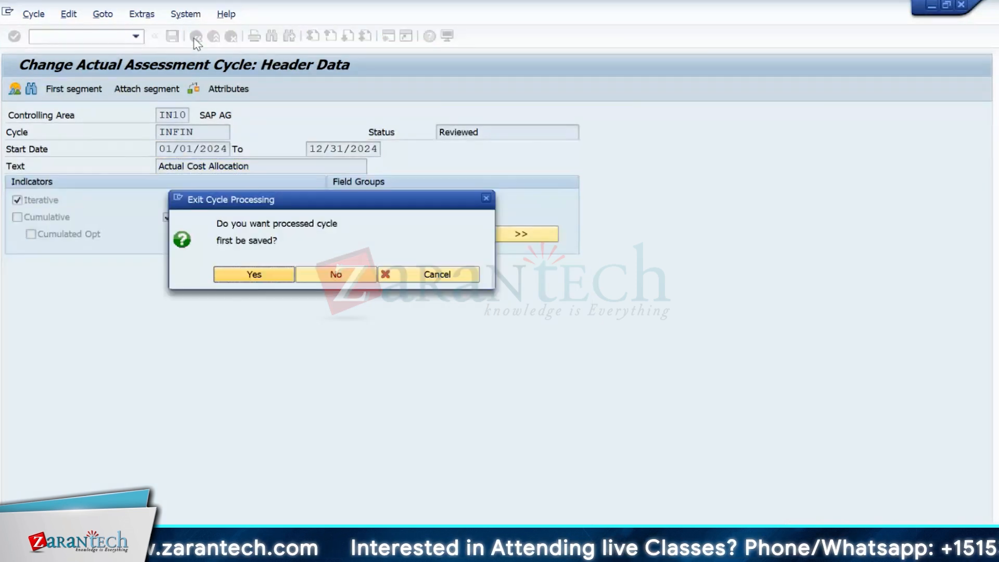
pyautogui.click(245, 271)
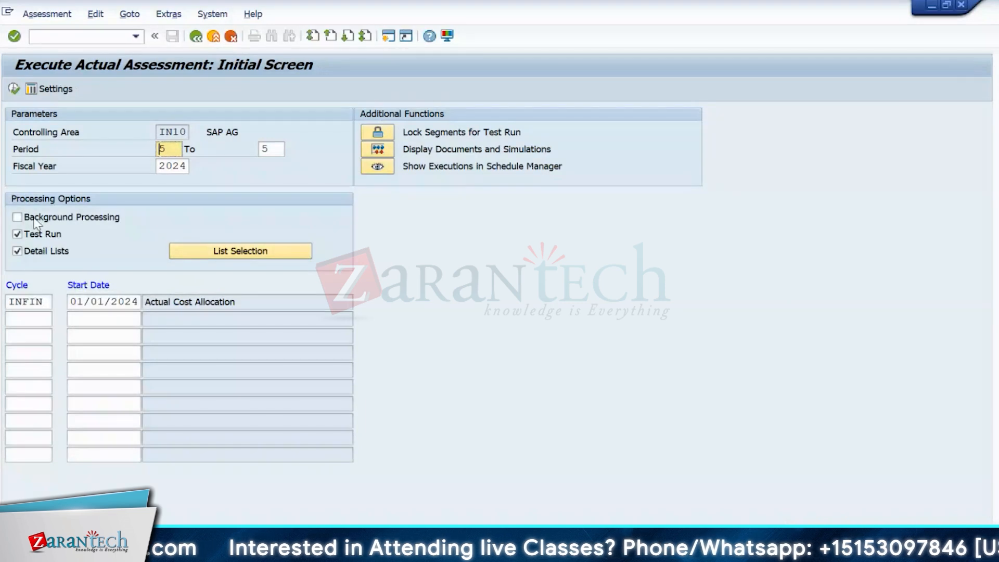
pyautogui.click(35, 234)
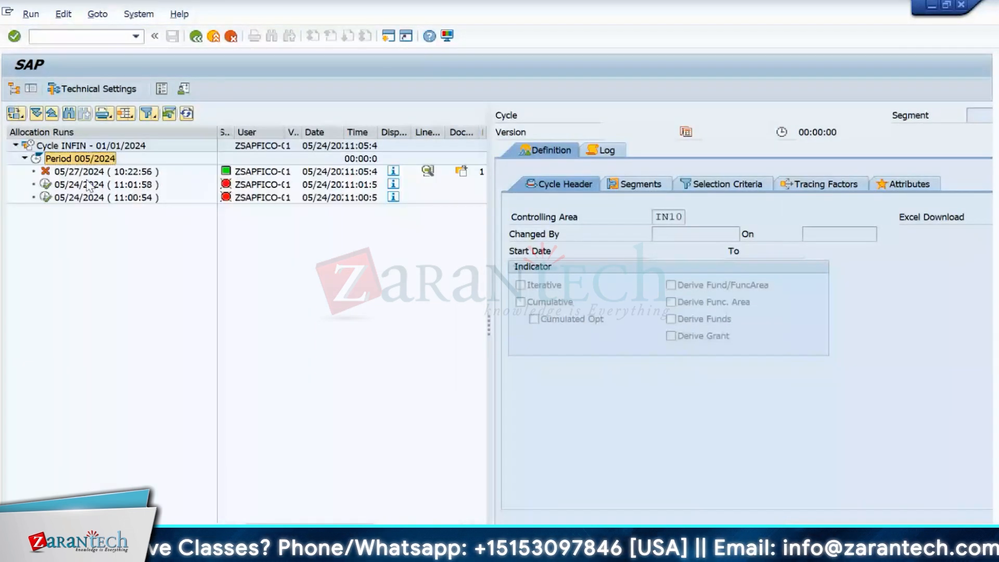
# - Show the 11:01:58 allocation run's missing number range messages, then close the log
pyautogui.click(86, 197)
pyautogui.click(80, 174)
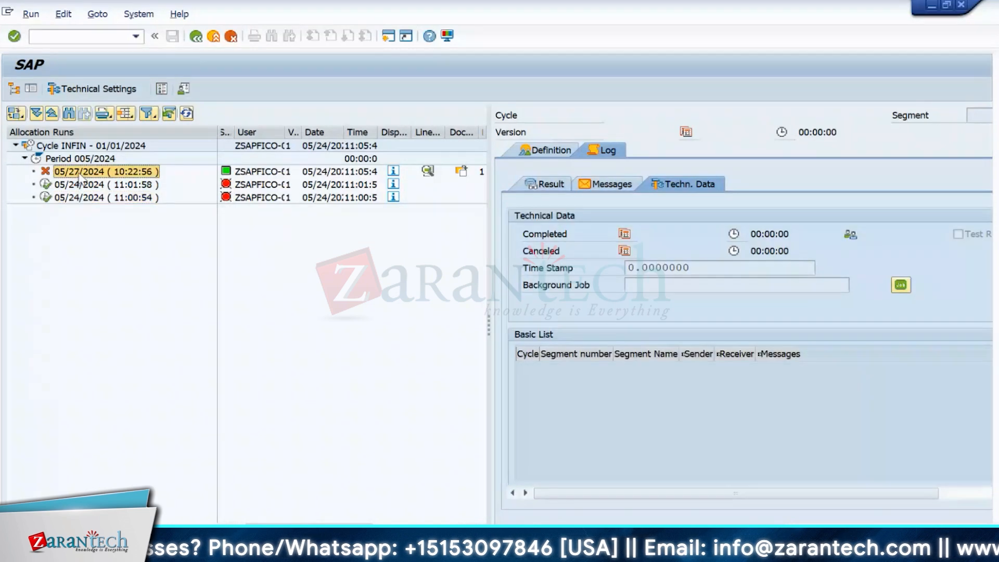
pyautogui.click(244, 188)
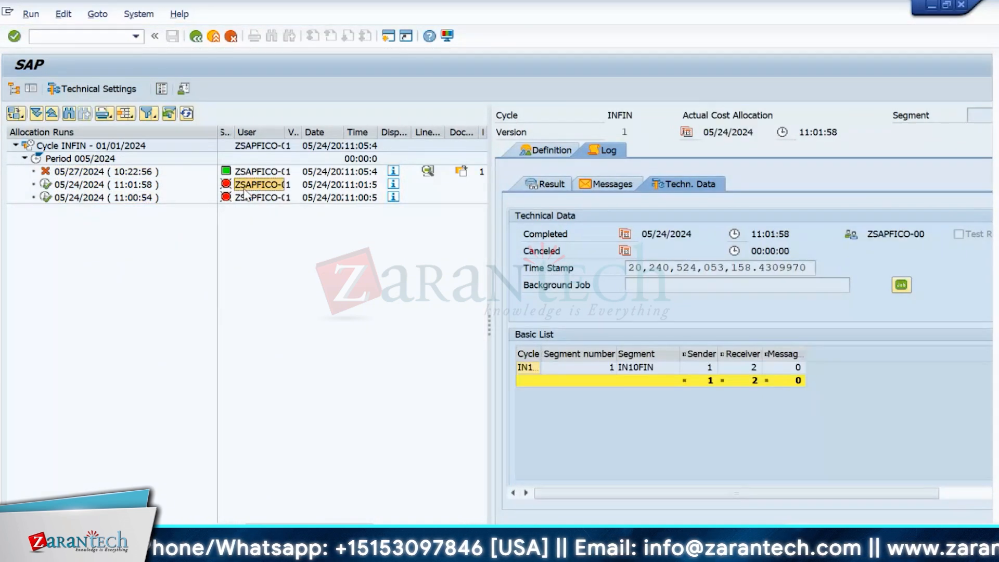
pyautogui.click(583, 186)
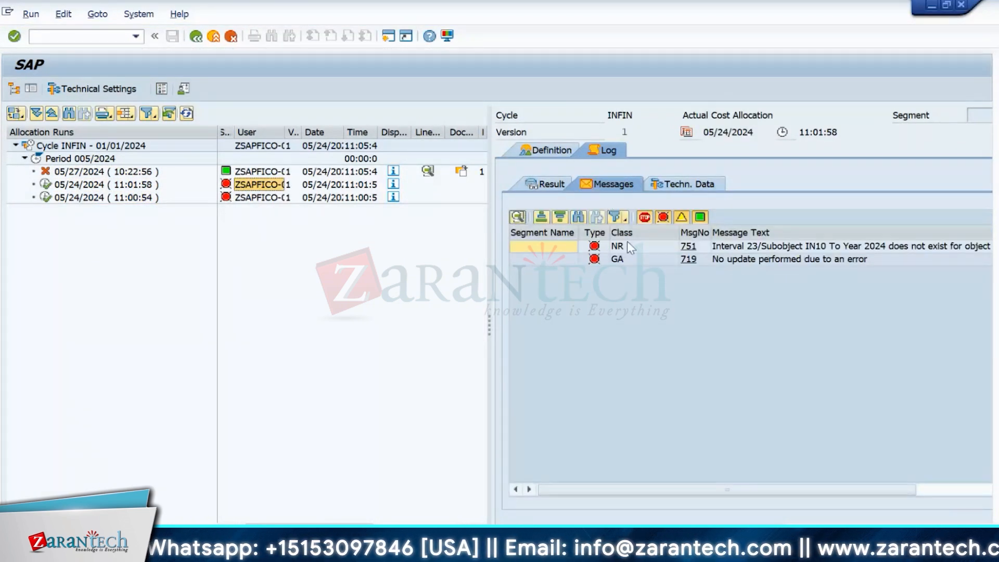
pyautogui.click(213, 38)
# - Check Production 1's 4,266.67 cost allocation, then the Production 2 and Finance figures
pyautogui.click(212, 39)
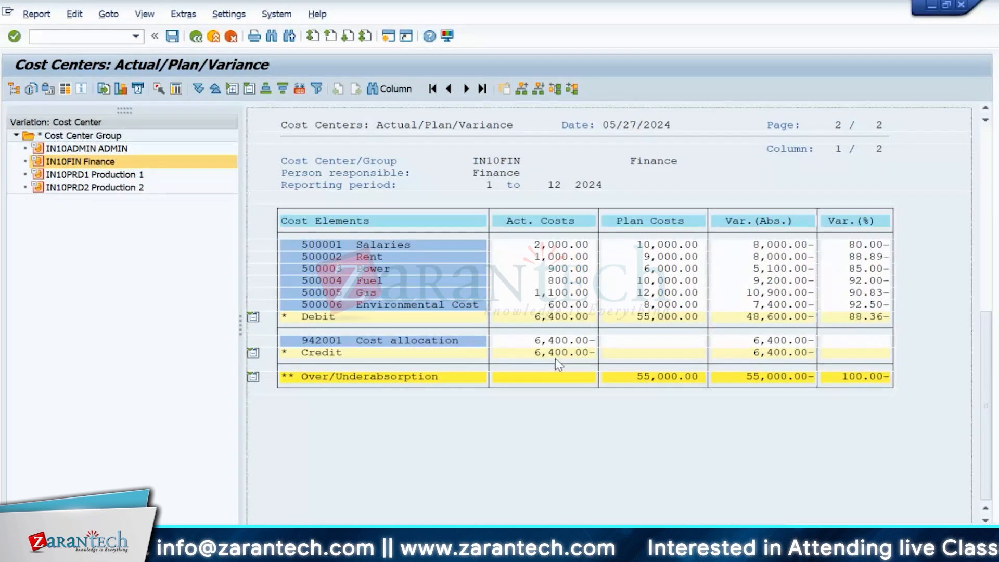
pyautogui.click(102, 177)
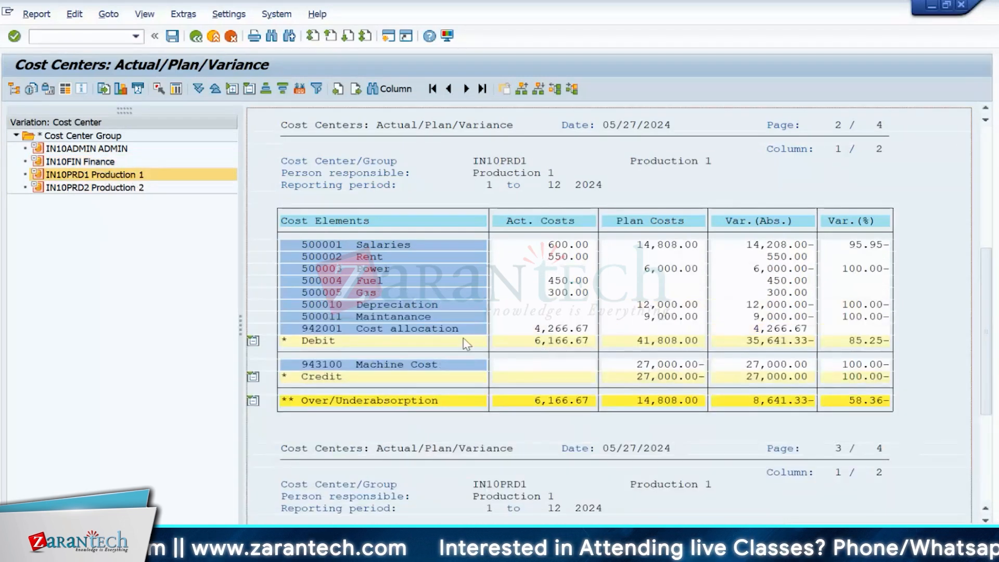
pyautogui.click(585, 333)
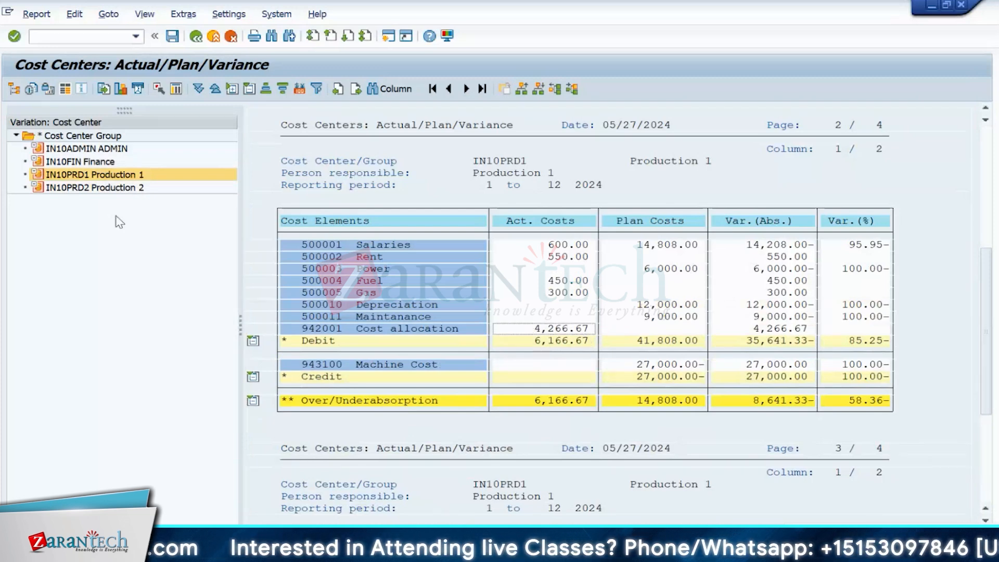
pyautogui.click(113, 190)
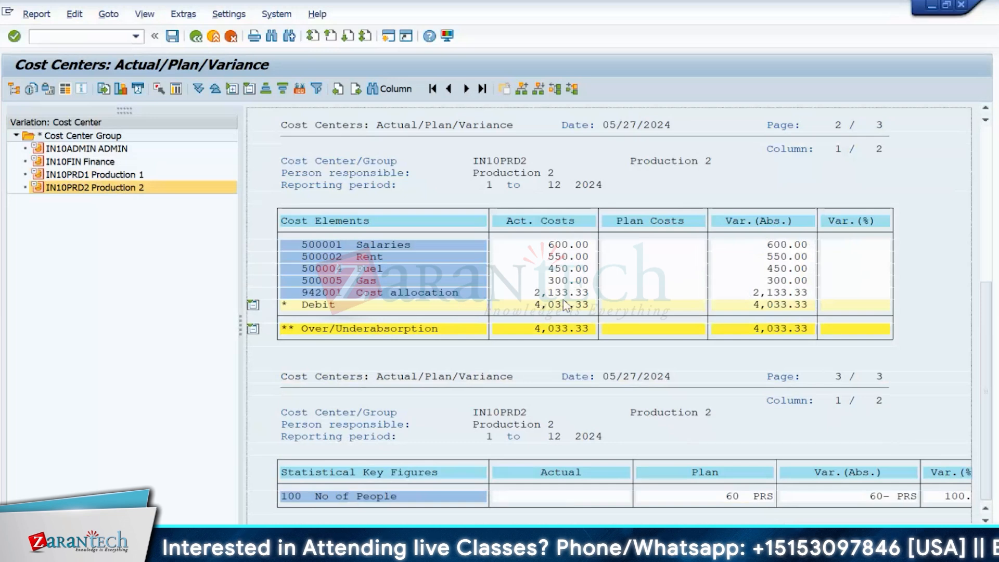
pyautogui.click(82, 162)
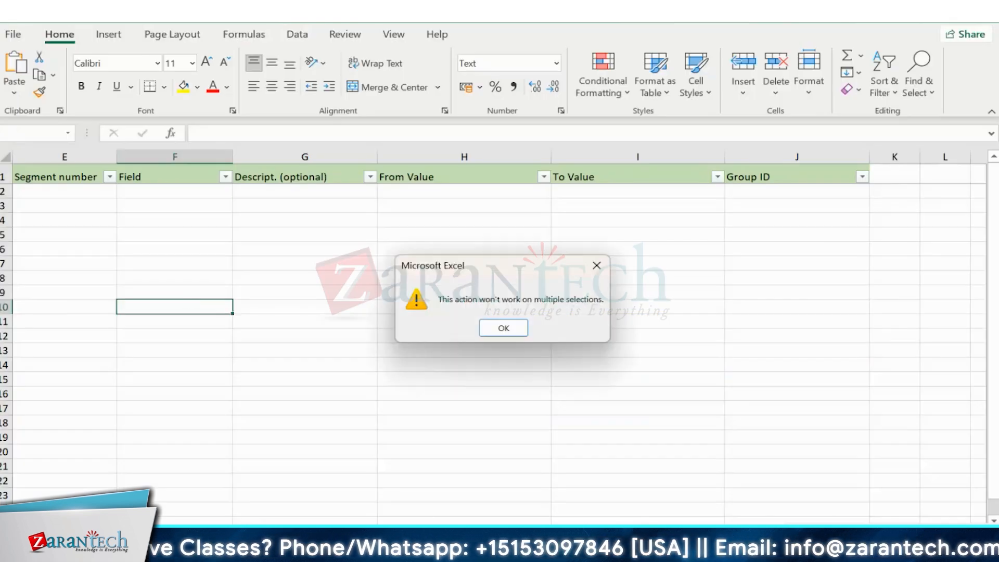
# - Create a blank workbook and enter the 6400 total cost in F8
pyautogui.click(512, 333)
pyautogui.click(13, 34)
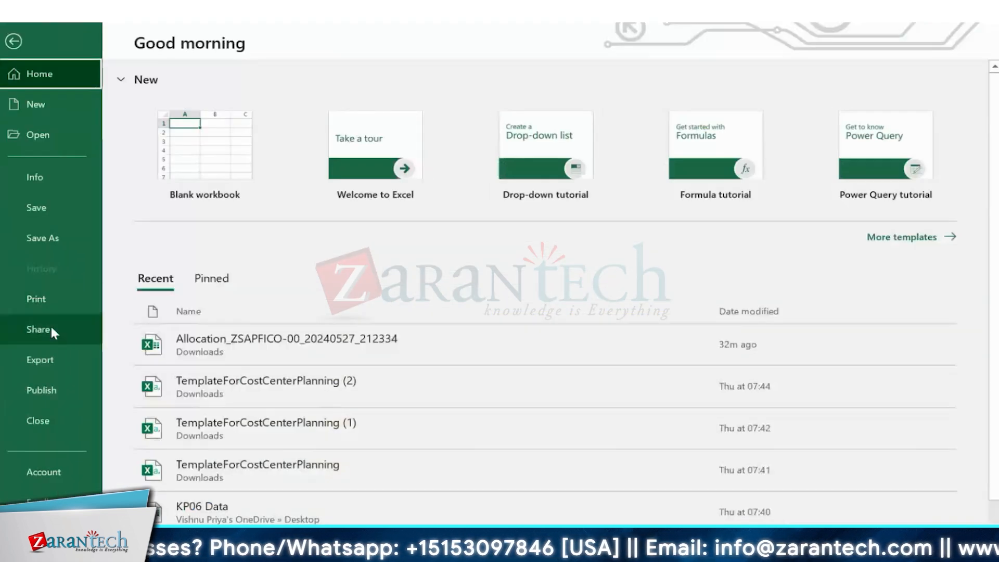
pyautogui.click(179, 157)
pyautogui.click(282, 272)
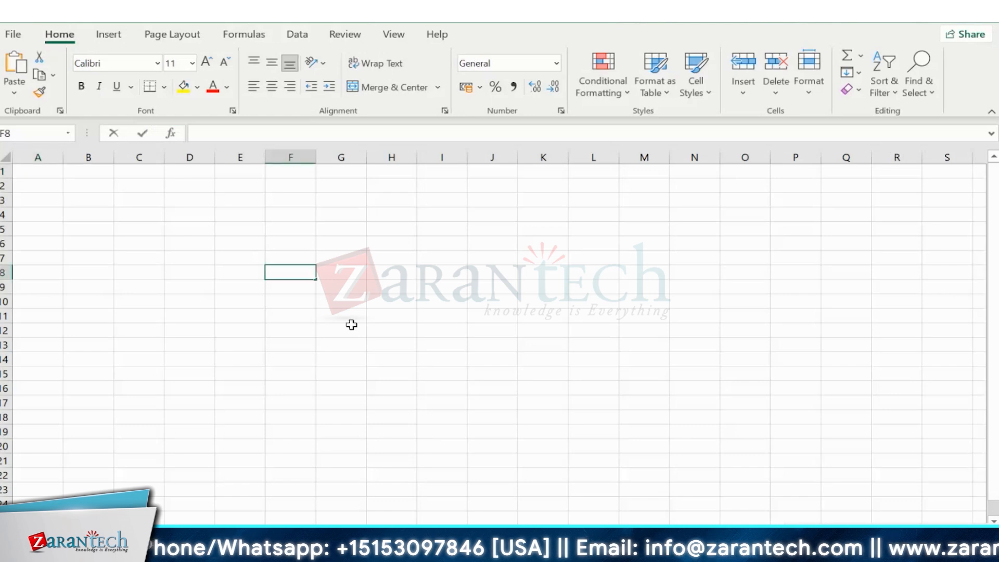
pyautogui.write('6400')
pyautogui.press('Return')
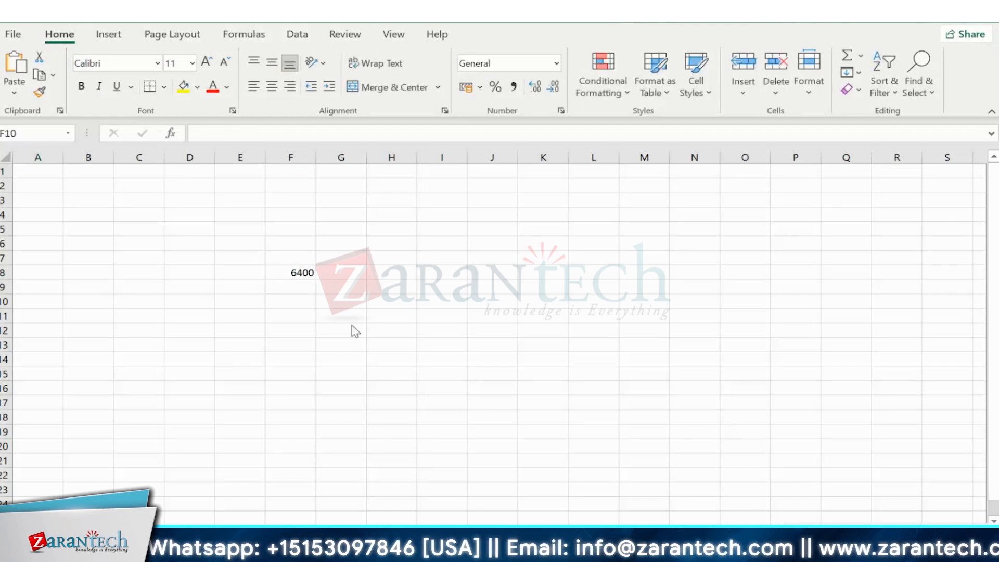
# - Enter Prd1's quantity in F10, correcting it to 120
pyautogui.hotkey('alt', 'Tab')
pyautogui.hotkey('alt', 'Tab')
pyautogui.hotkey('alt', 'Tab')
pyautogui.hotkey('alt', 'Tab')
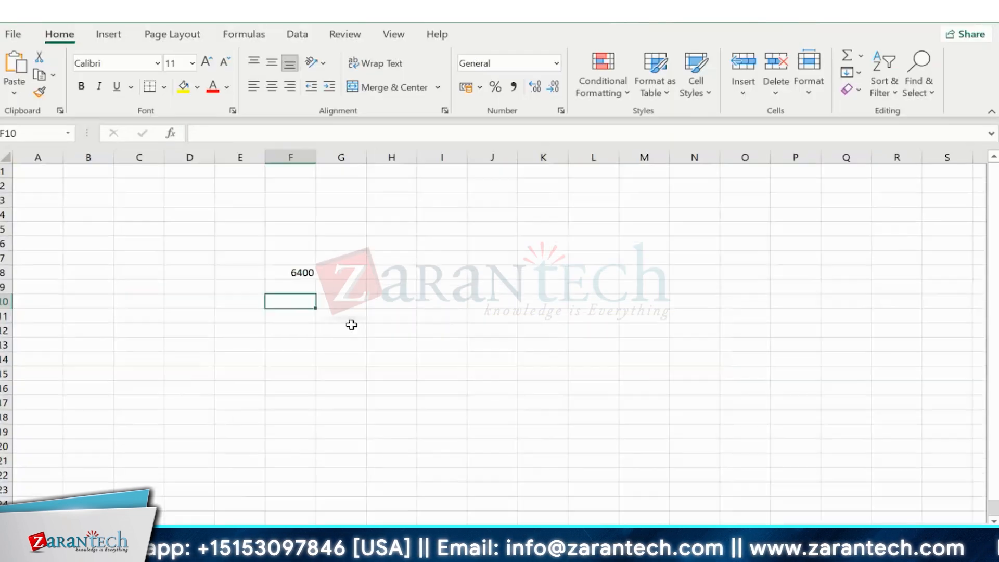
pyautogui.write('12')
pyautogui.press('Return')
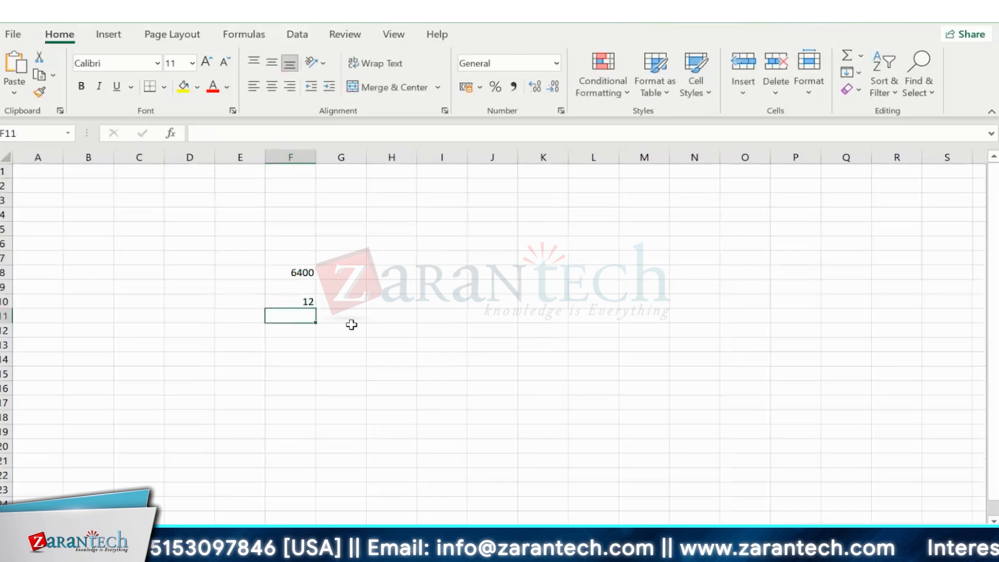
pyautogui.write('6')
pyautogui.press('Up')
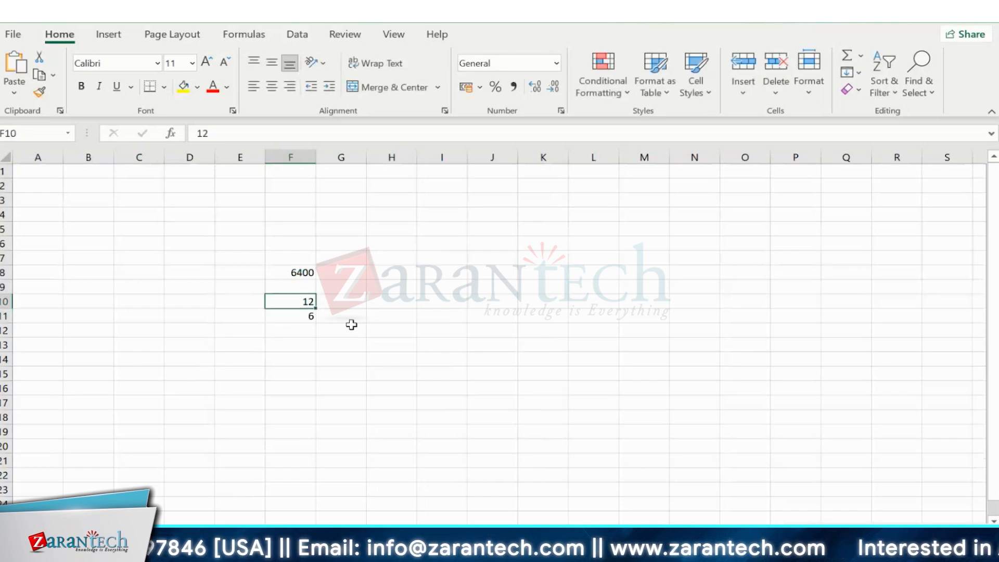
pyautogui.press('Down')
pyautogui.press('Up')
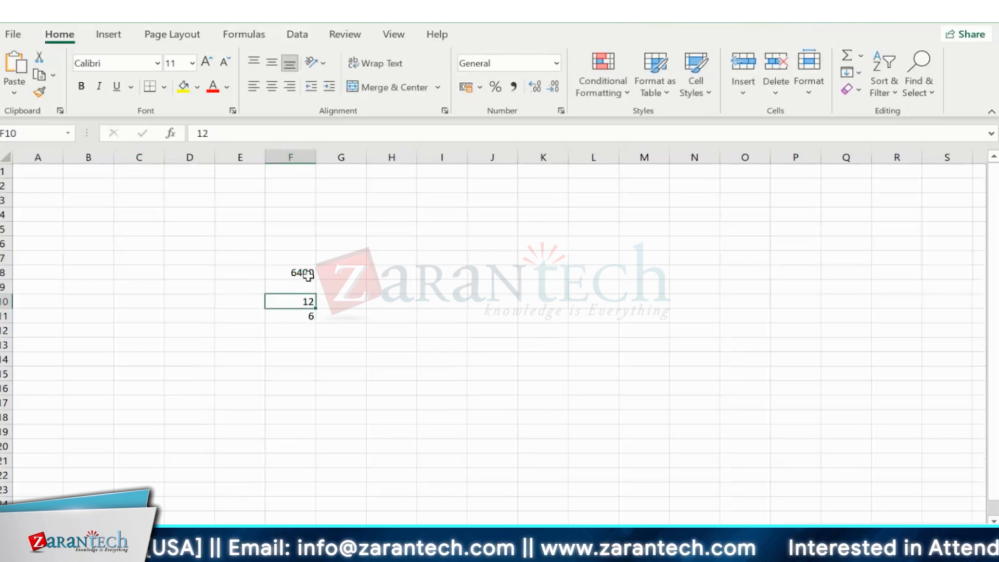
pyautogui.click(245, 132)
pyautogui.write('0')
pyautogui.press('Return')
pyautogui.press('Return')
# - Correct F11 to 60 and AutoSum the quantities into F12
pyautogui.click(284, 313)
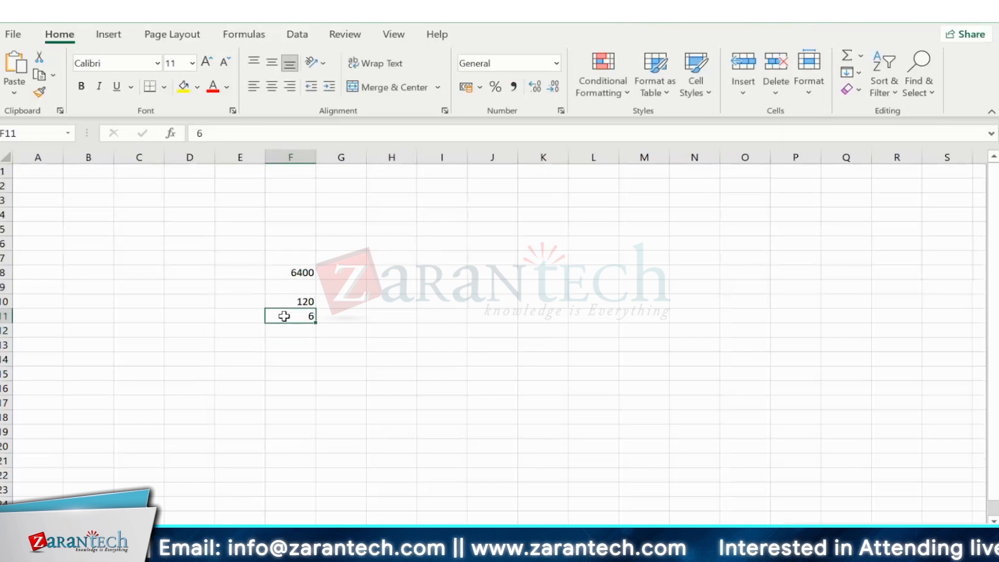
pyautogui.click(241, 134)
pyautogui.write('0')
pyautogui.click(308, 339)
pyautogui.moveTo(306, 301); pyautogui.dragTo(307, 314)
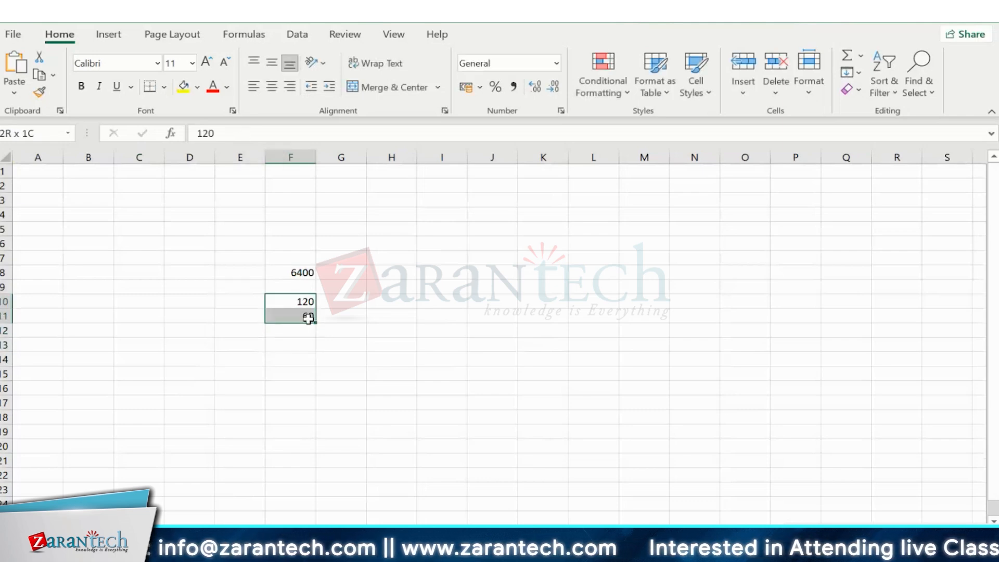
pyautogui.hotkey('alt', '=')
pyautogui.press('Right')
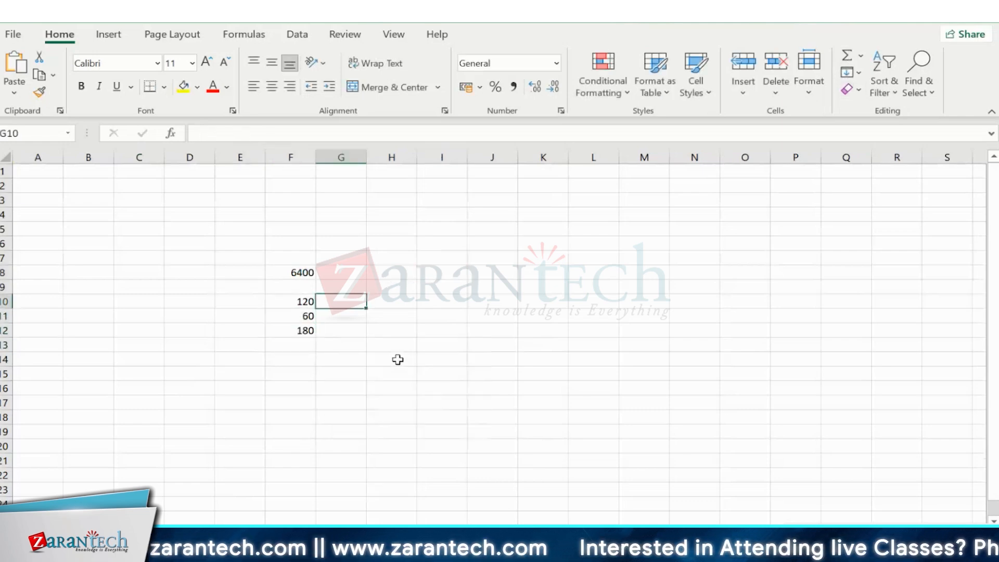
# - Label rows 10 and 11 as Prd1 and Prd2 in column E
pyautogui.click(250, 286)
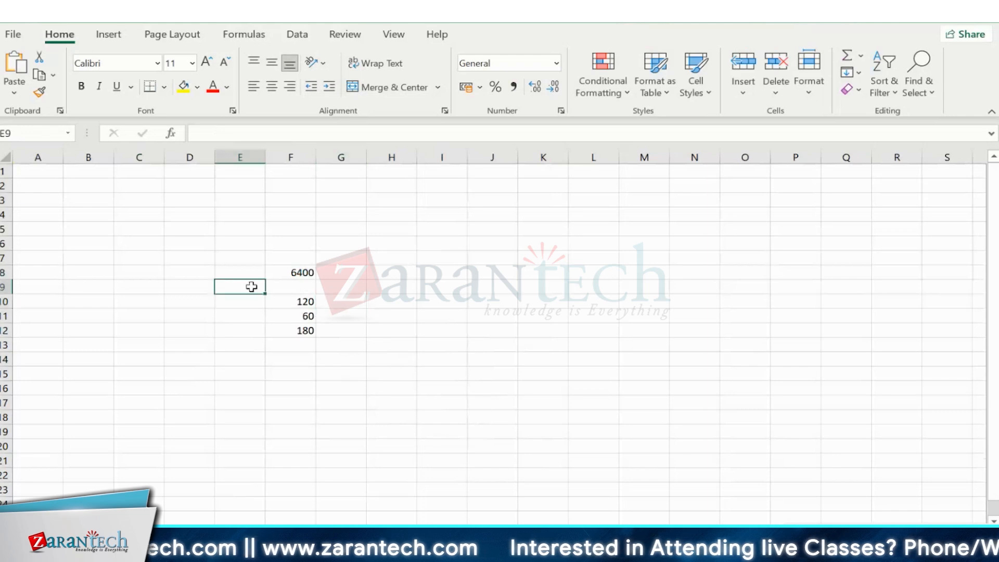
pyautogui.click(239, 314)
pyautogui.click(238, 302)
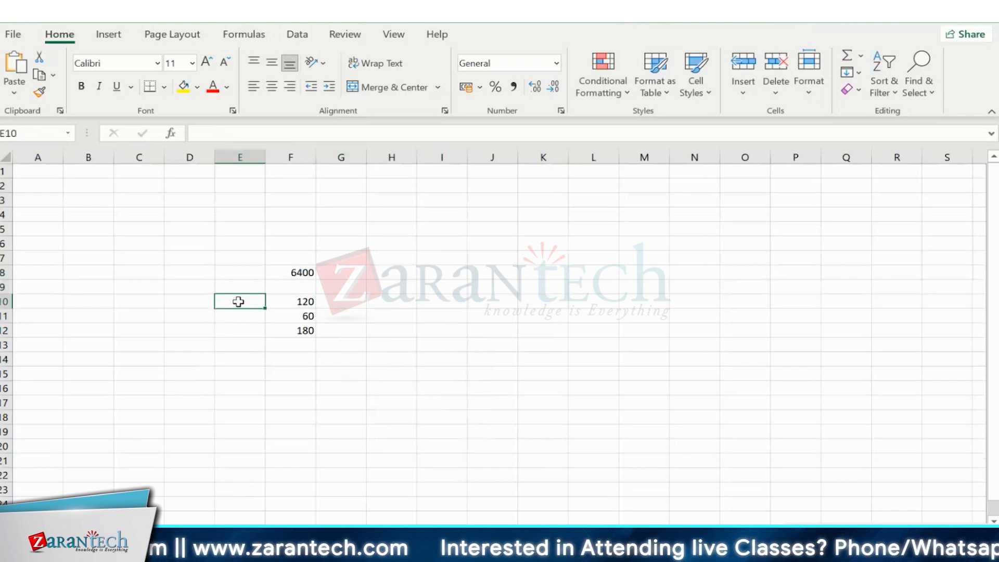
pyautogui.write('Prd1')
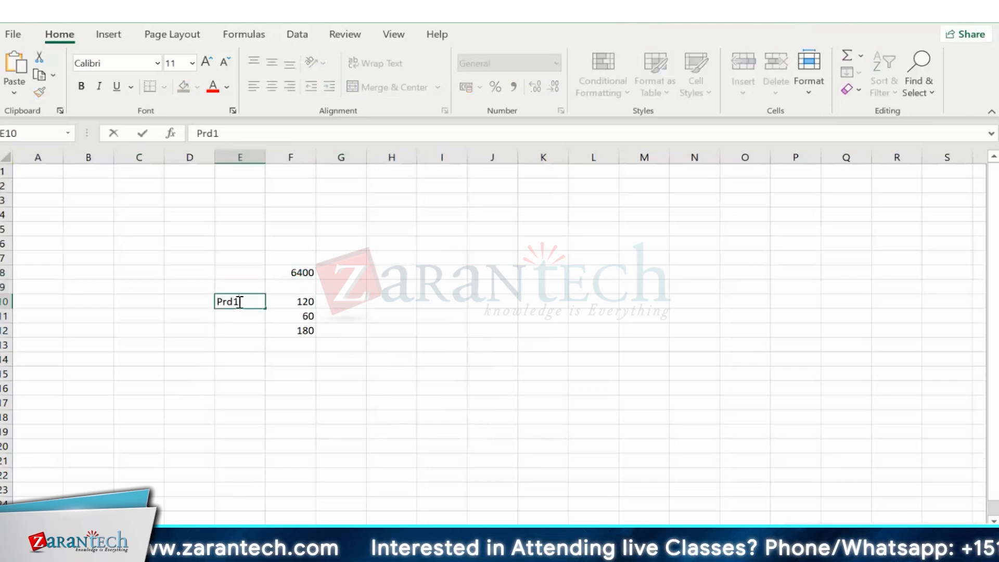
pyautogui.click(241, 316)
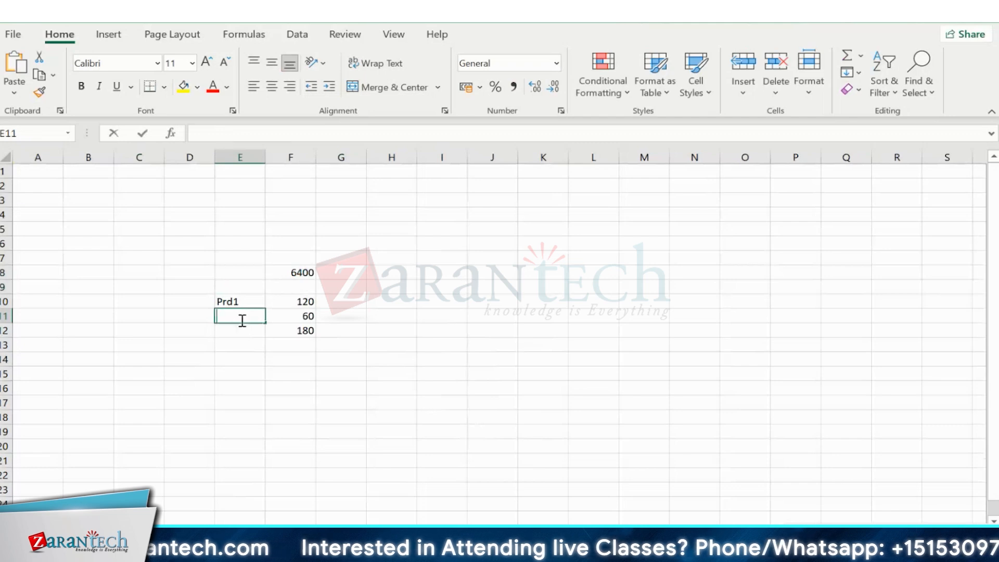
pyautogui.write('pRd2')
pyautogui.click(354, 305)
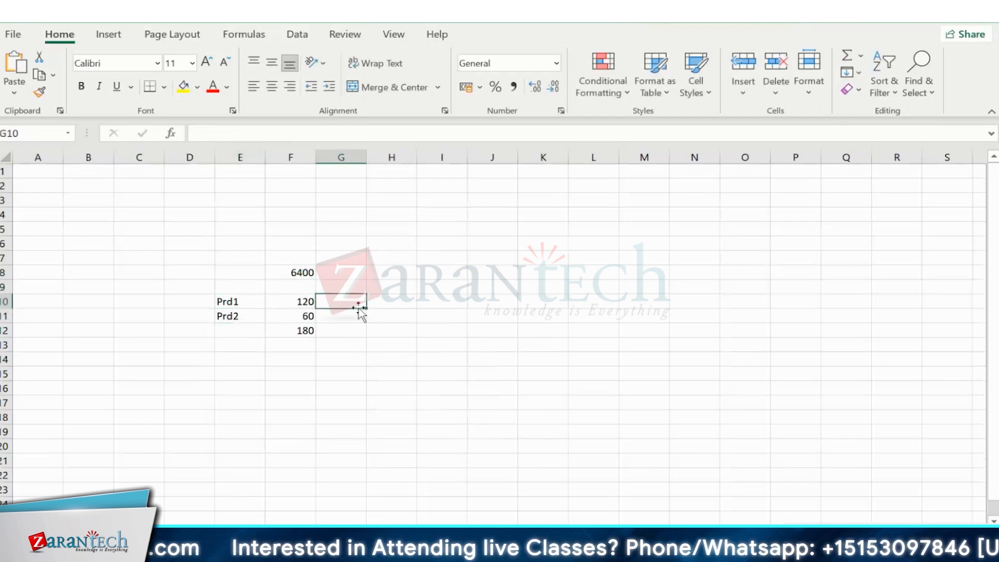
# - Enter the Prd1 share formula =F8/F12*F10 in G10
pyautogui.write('=')
pyautogui.press('Escape')
pyautogui.write('=')
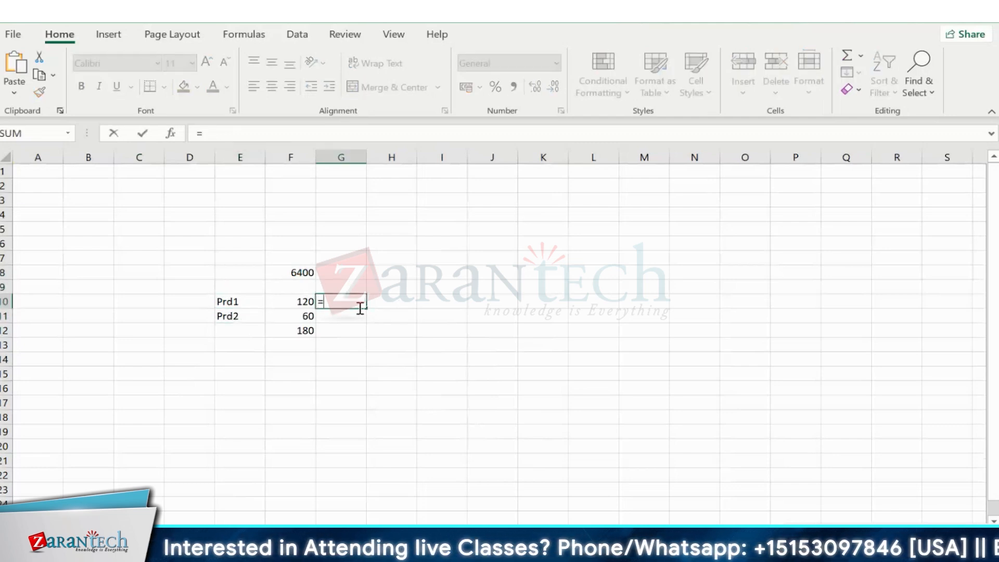
pyautogui.click(293, 270)
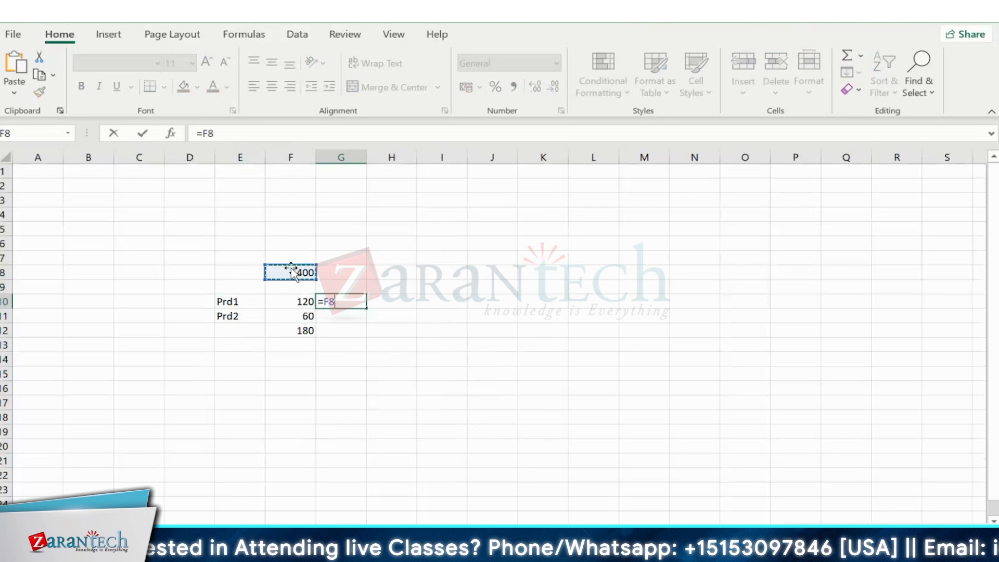
pyautogui.write('/')
pyautogui.click(279, 330)
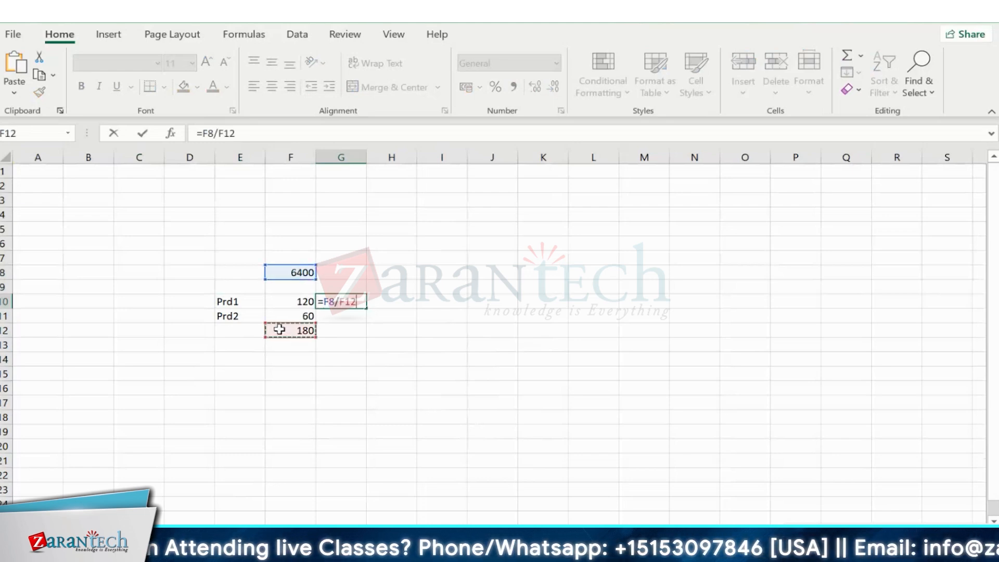
pyautogui.write('*')
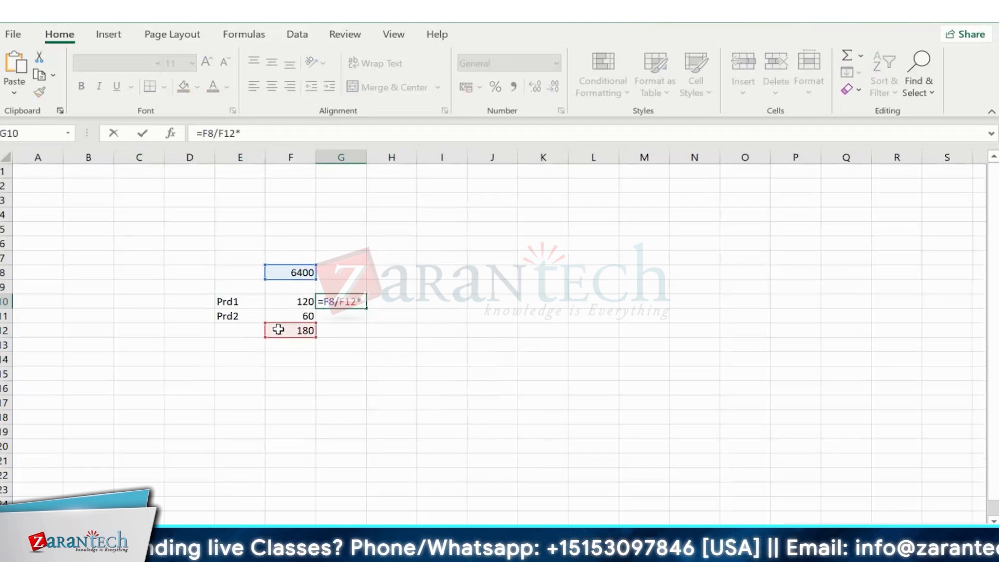
pyautogui.click(292, 303)
pyautogui.press('Return')
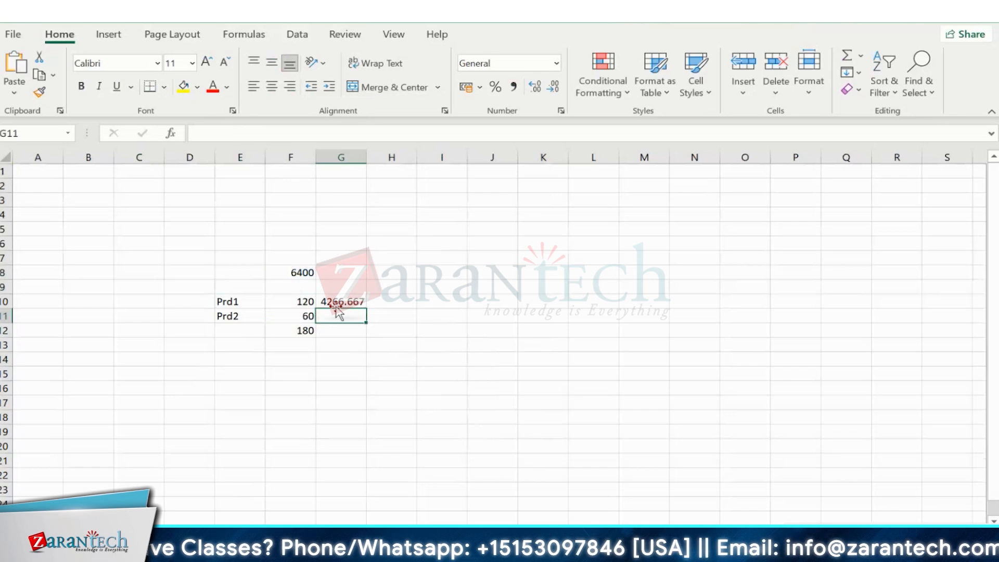
# - Enter =F8/F12*F11 in G11 and show G10:G11 with two decimals
pyautogui.write('=')
pyautogui.click(309, 272)
pyautogui.write('/')
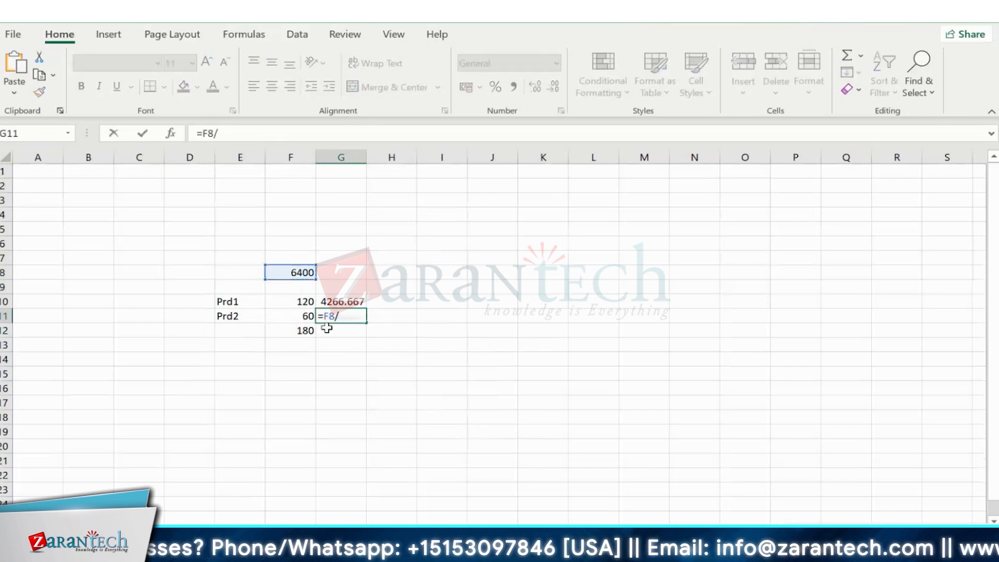
pyautogui.click(310, 329)
pyautogui.write('*')
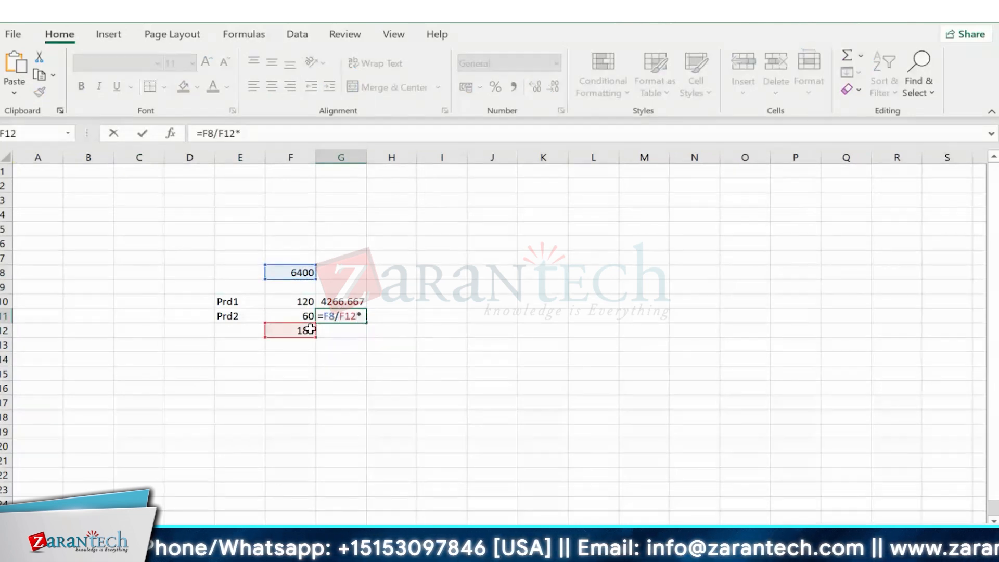
pyautogui.click(305, 315)
pyautogui.press('Return')
pyautogui.moveTo(338, 302); pyautogui.dragTo(334, 313)
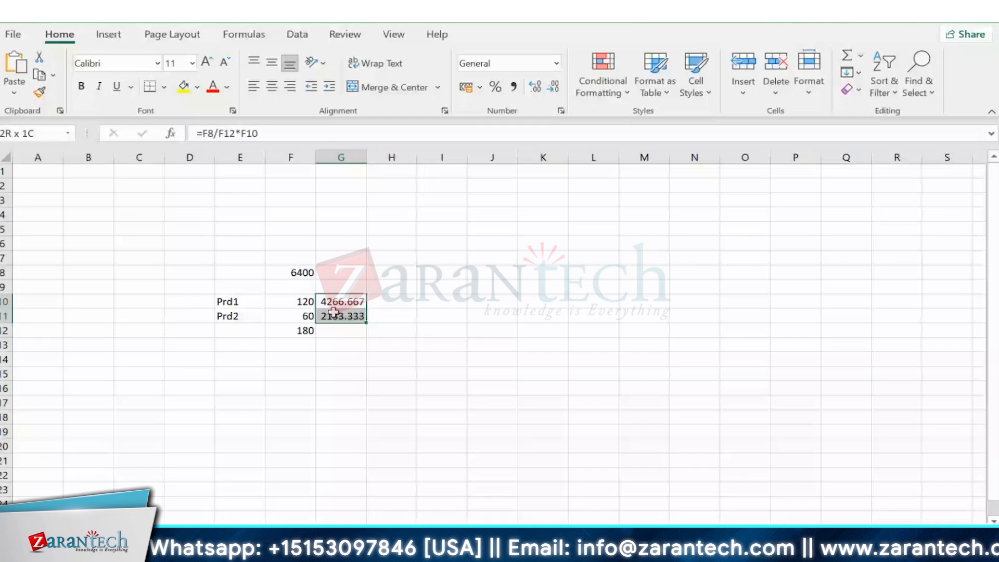
pyautogui.click(535, 86)
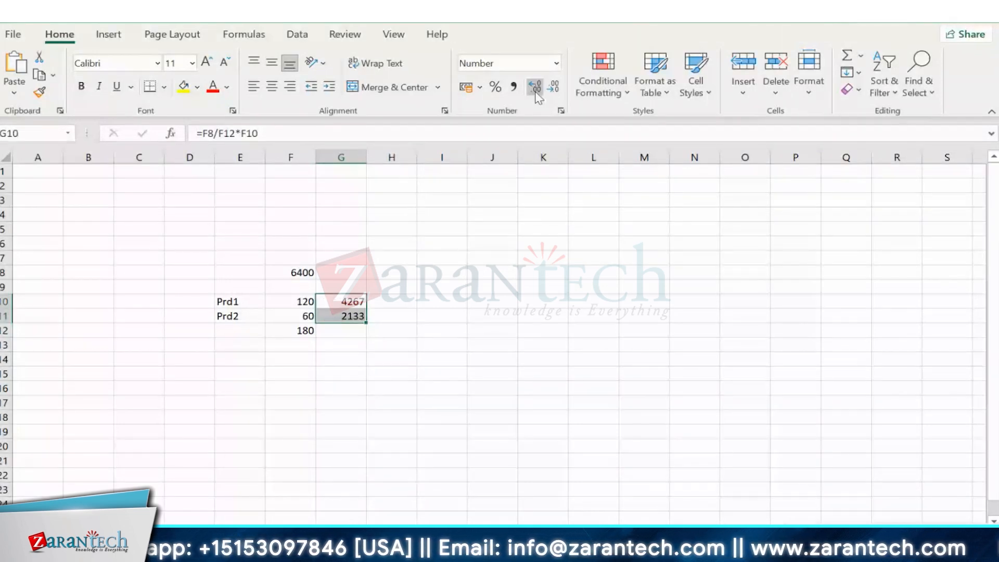
pyautogui.doubleClick(536, 92)
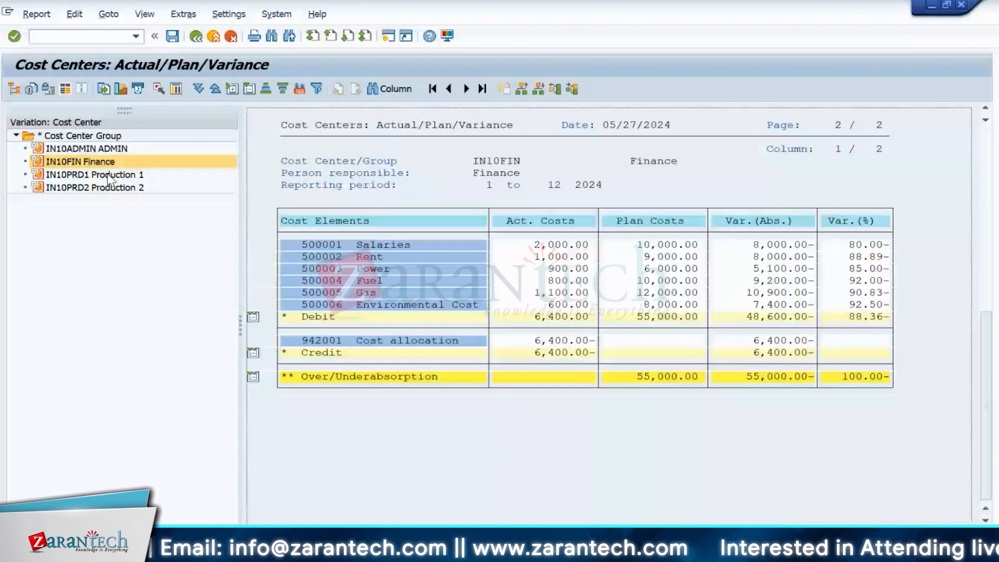
# - Drill into Production 2's 2,133.33 cost allocation to reach document 2000002
pyautogui.click(108, 176)
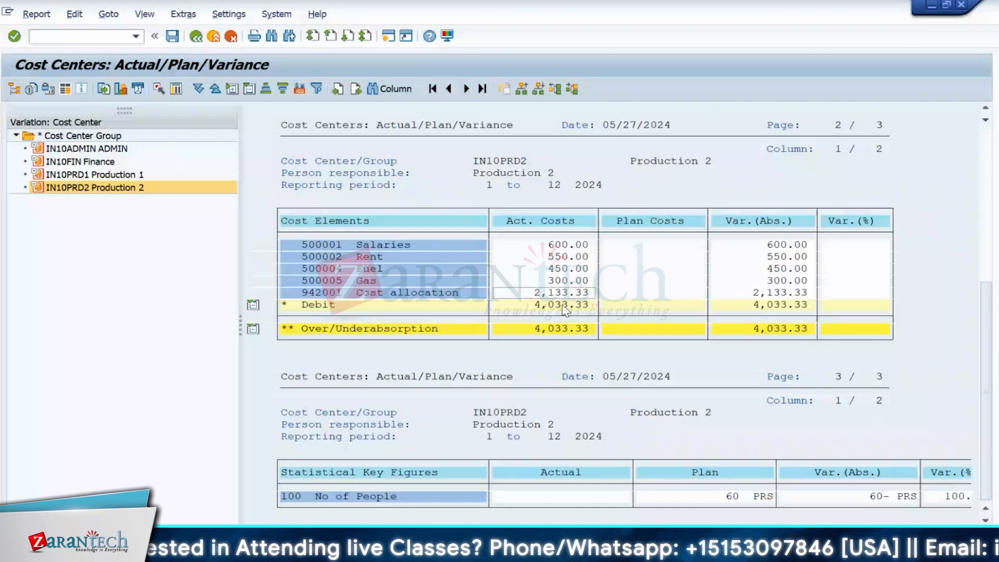
pyautogui.doubleClick(565, 307)
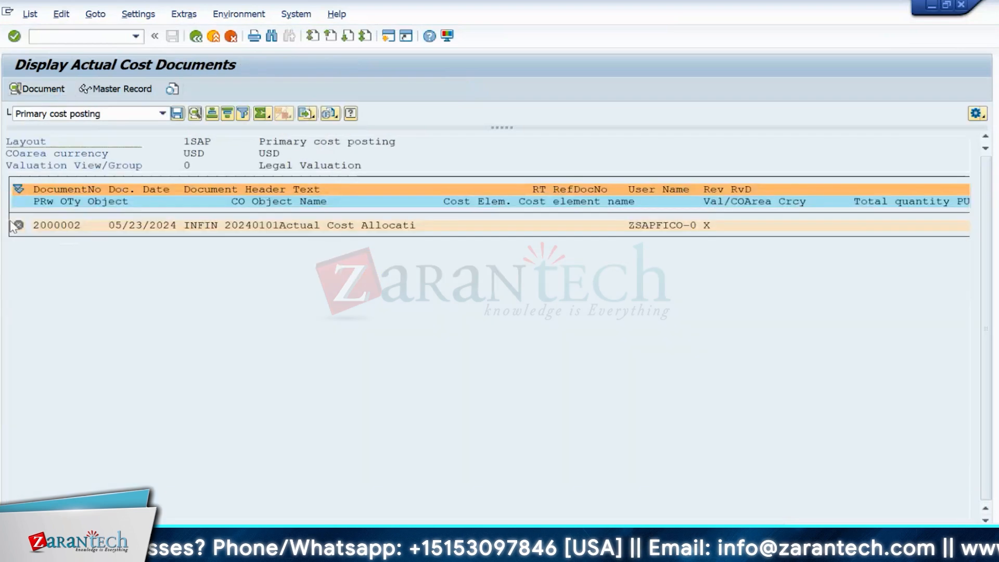
# - Expand allocation document 2000002 and open its Relationship Browser
pyautogui.click(17, 225)
pyautogui.click(239, 14)
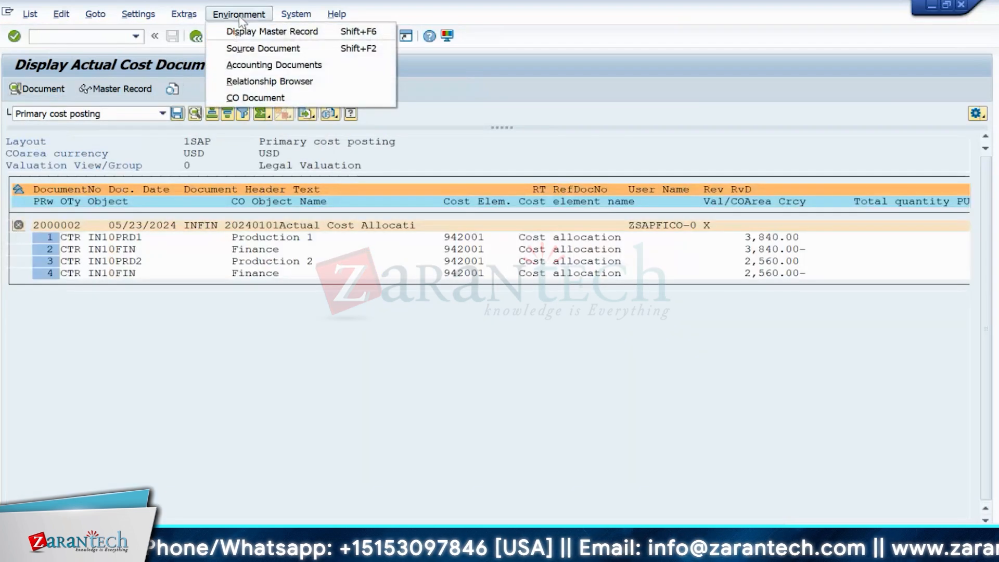
pyautogui.click(240, 17)
pyautogui.click(68, 227)
pyautogui.click(239, 15)
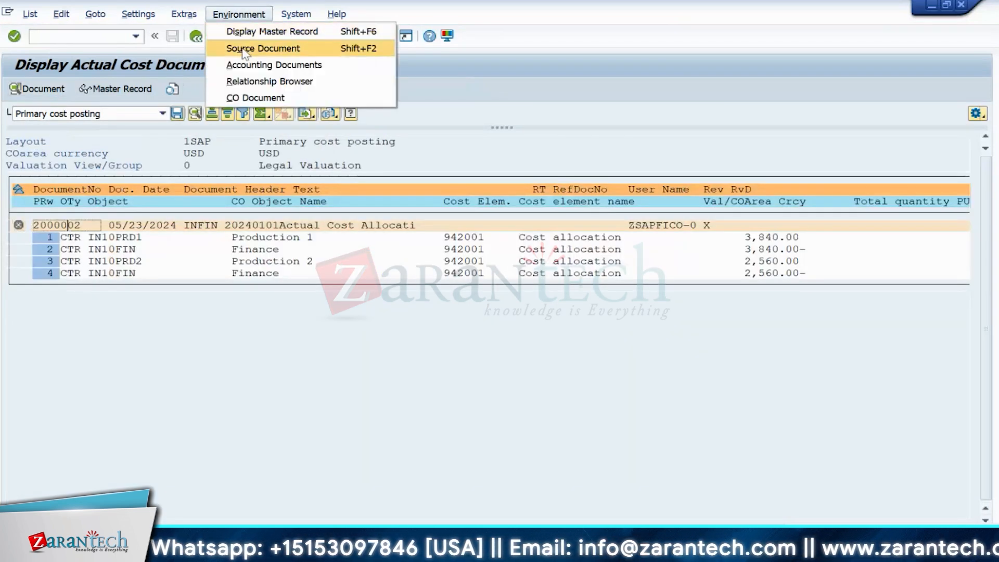
pyautogui.click(242, 48)
pyautogui.click(54, 226)
pyautogui.click(239, 14)
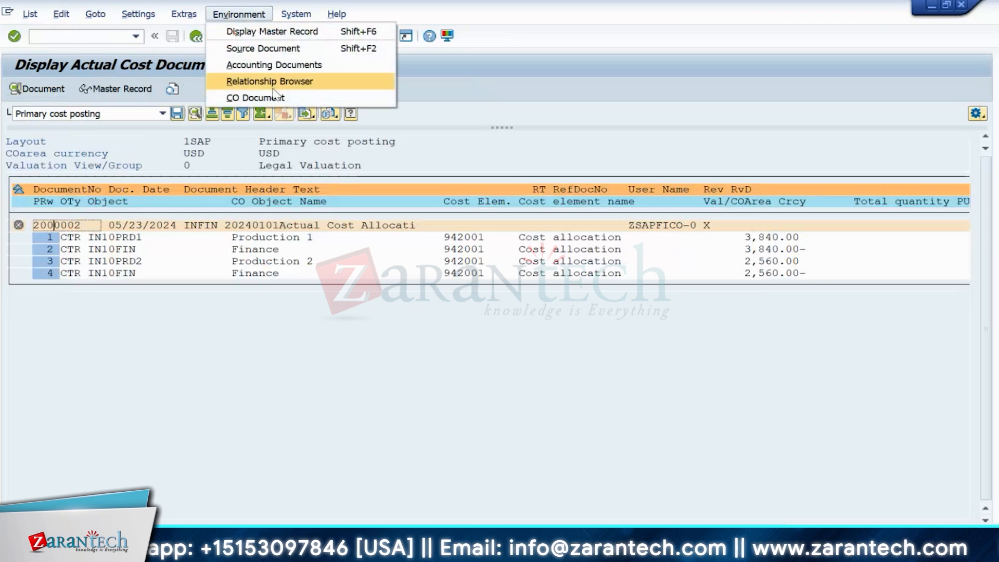
pyautogui.click(273, 83)
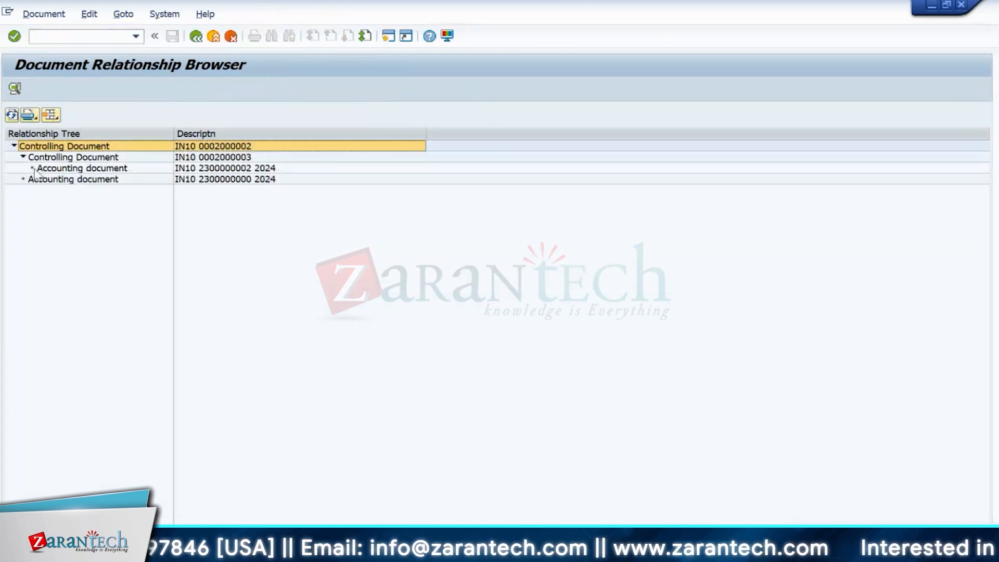
pyautogui.doubleClick(34, 169)
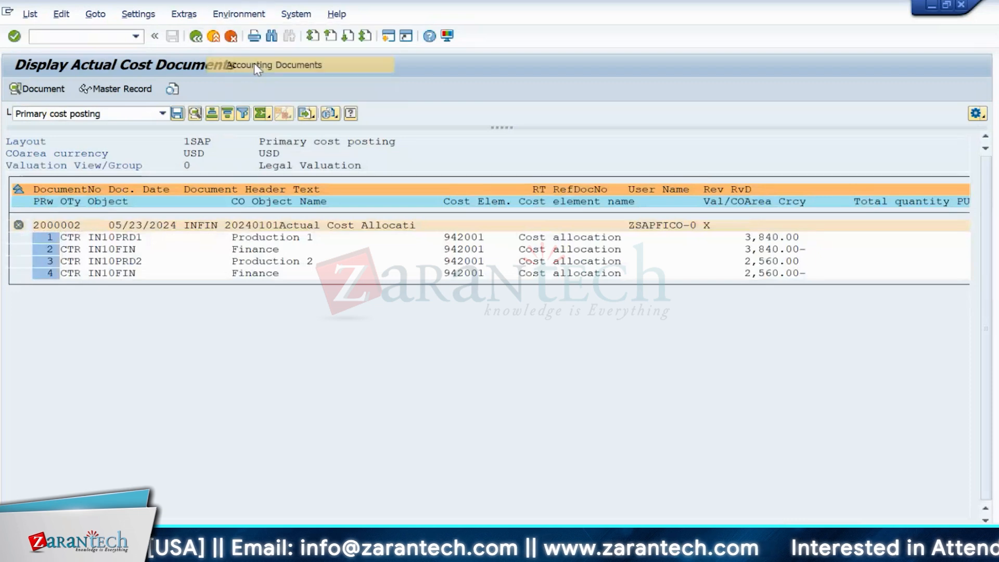
pyautogui.click(254, 65)
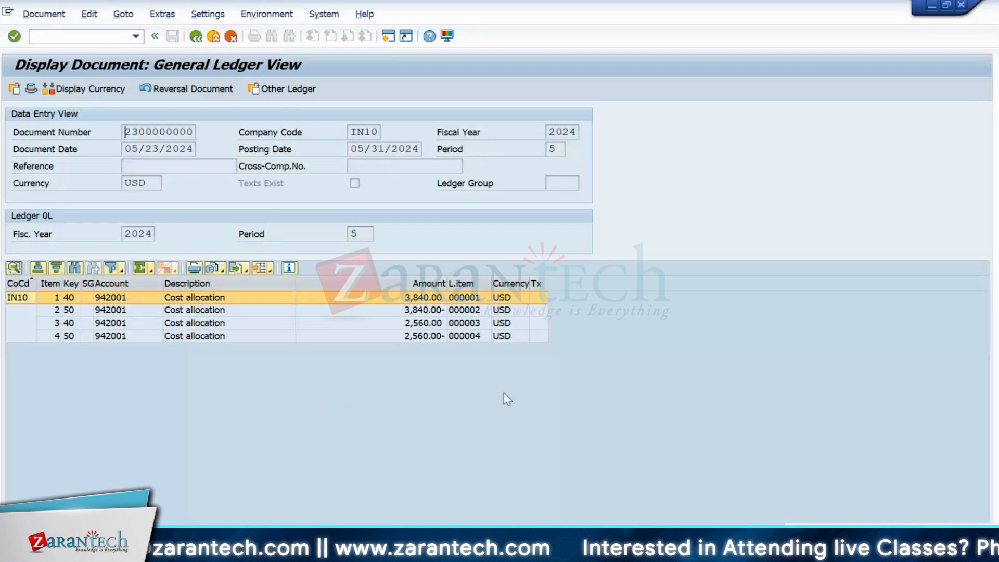
pyautogui.click(155, 323)
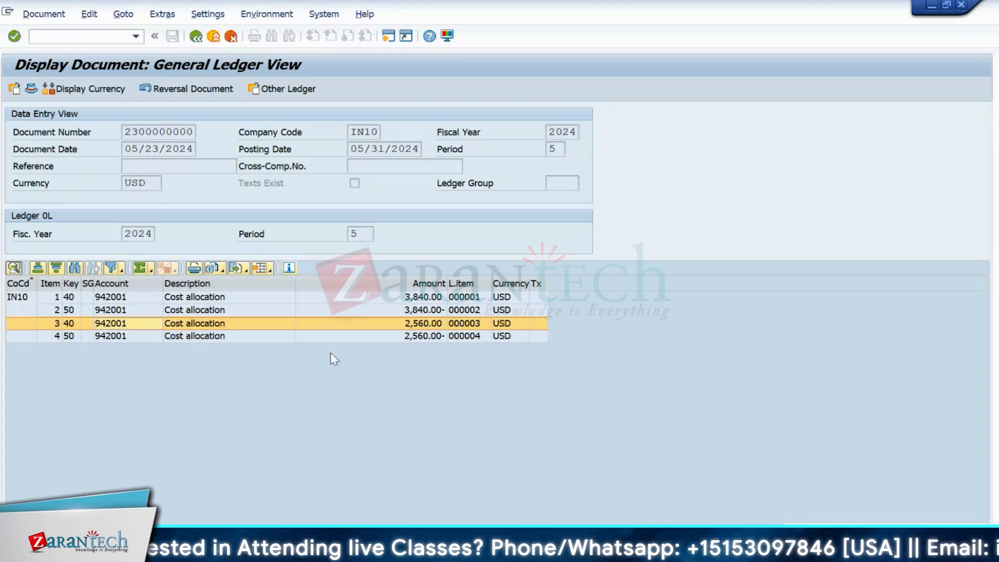
pyautogui.hotkey('alt', 'Tab')
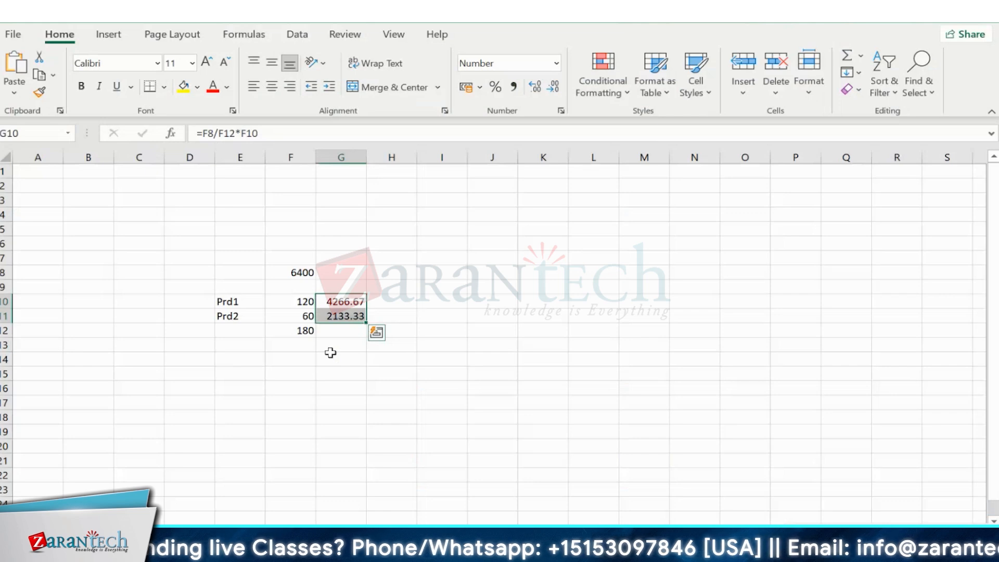
# - Deselect the 4266.67 and 2133.33 shares in G10:G11 and return to SAP Easy Access
pyautogui.click(408, 264)
pyautogui.moveTo(197, 274); pyautogui.dragTo(347, 348)
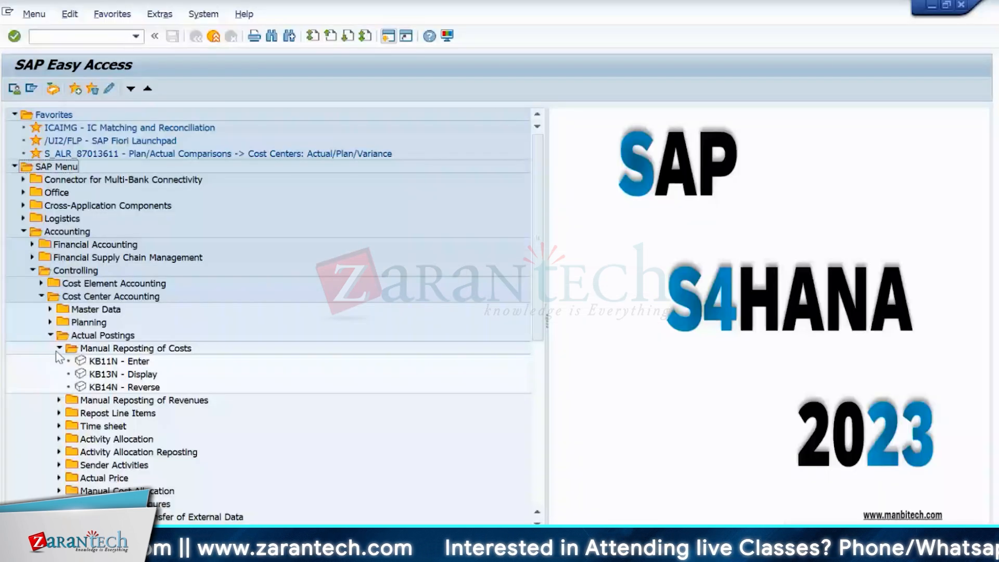
# - Launch KB11N - Enter from the Manual Reposting of Costs menu
pyautogui.doubleClick(104, 361)
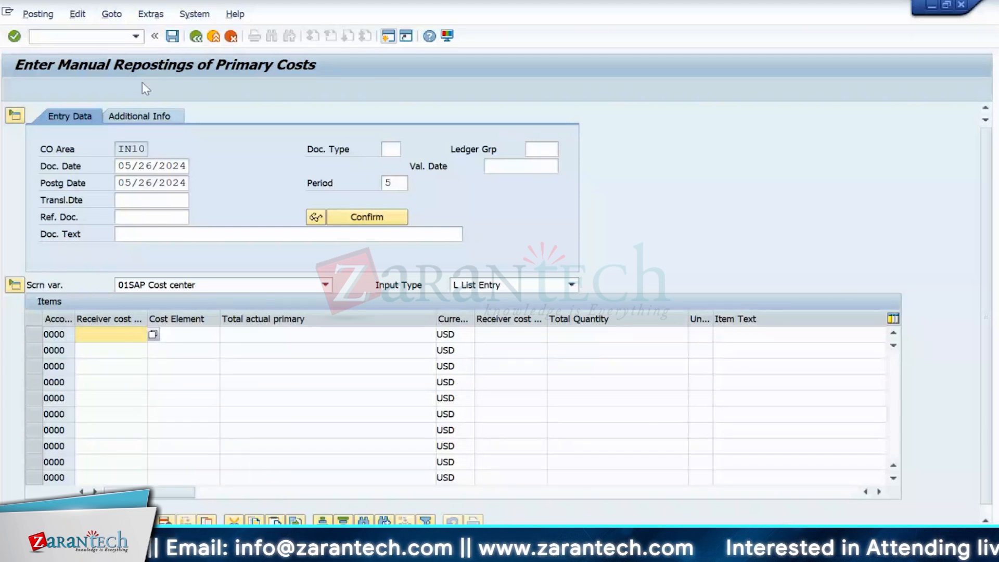
pyautogui.click(202, 39)
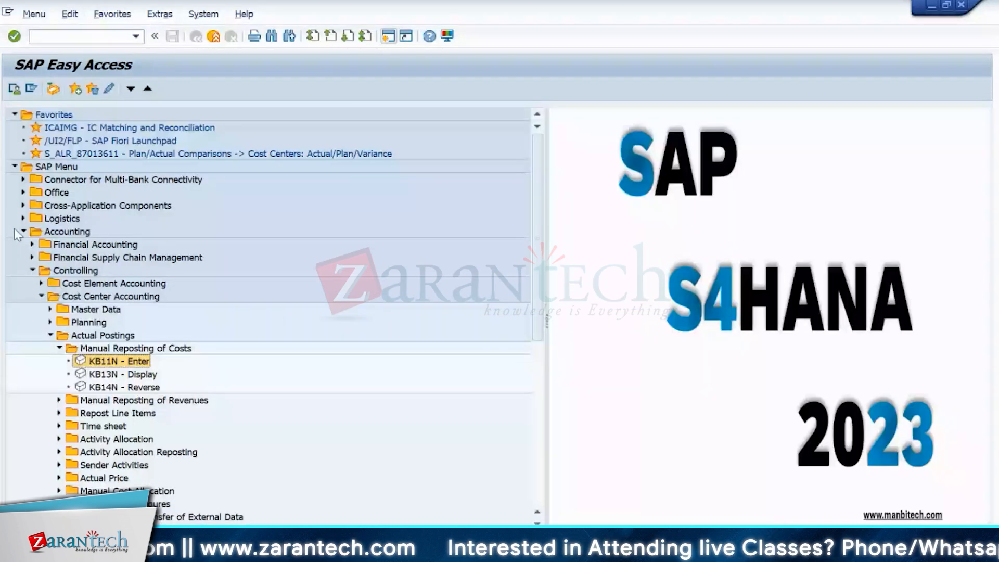
pyautogui.click(59, 412)
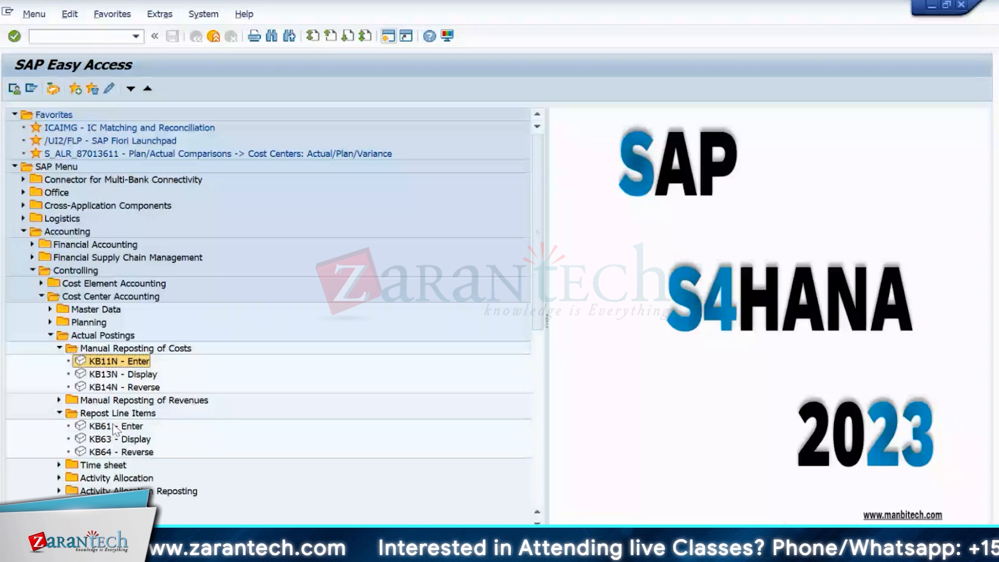
pyautogui.click(115, 426)
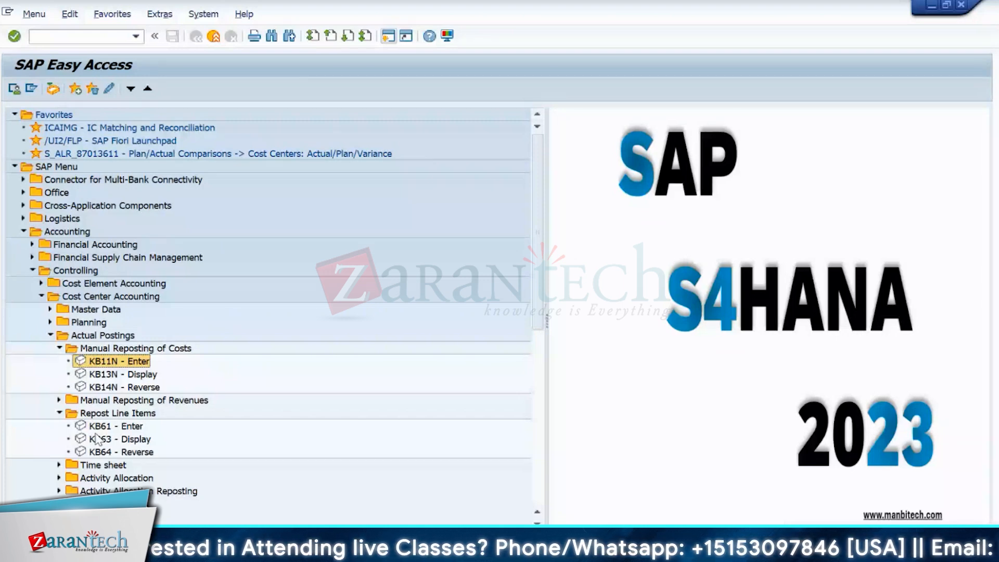
pyautogui.press('Up')
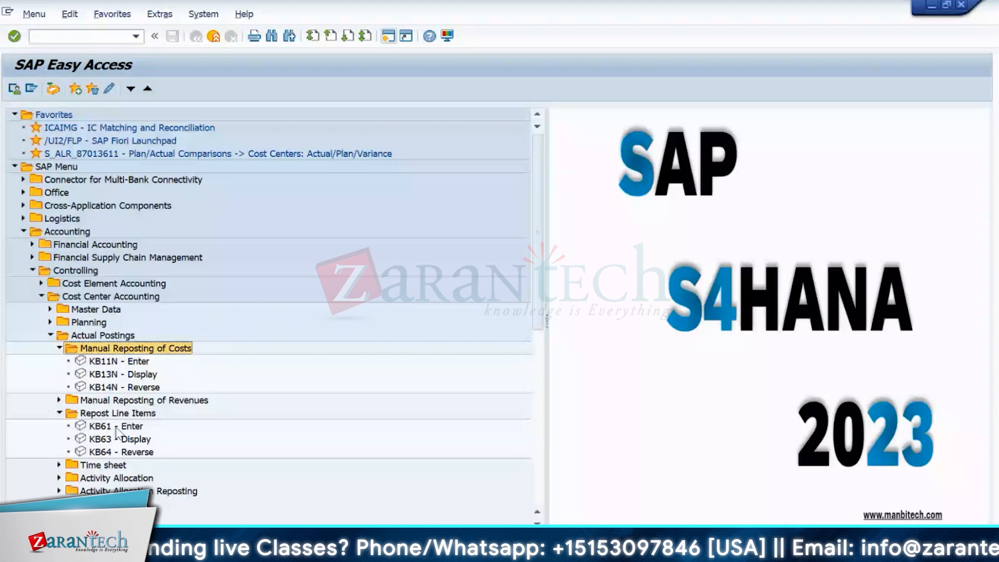
pyautogui.click(111, 440)
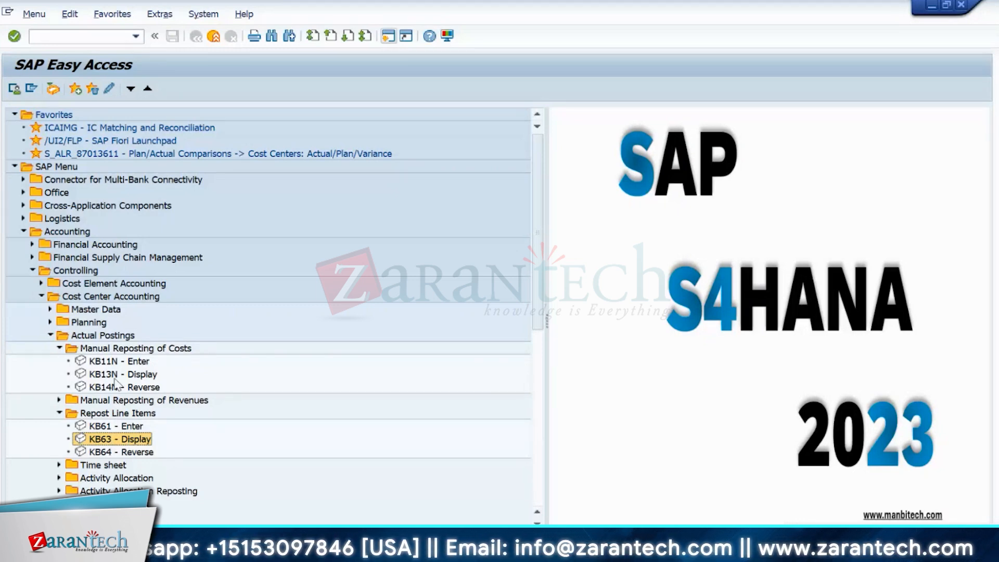
pyautogui.click(107, 361)
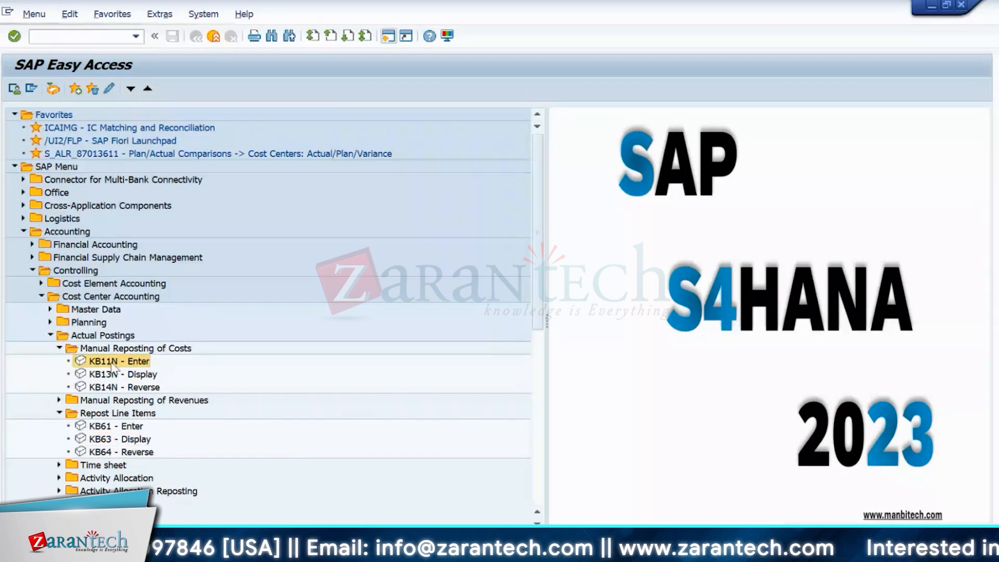
pyautogui.doubleClick(112, 364)
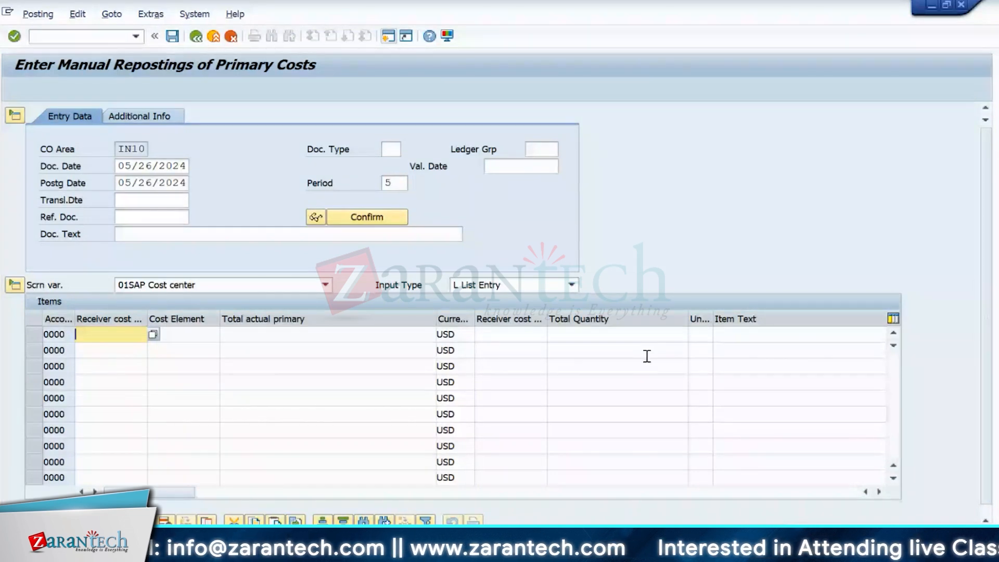
# - Fill the first line with cost center IN10PRD1, cost element 500001 and amount 1000
pyautogui.click(152, 334)
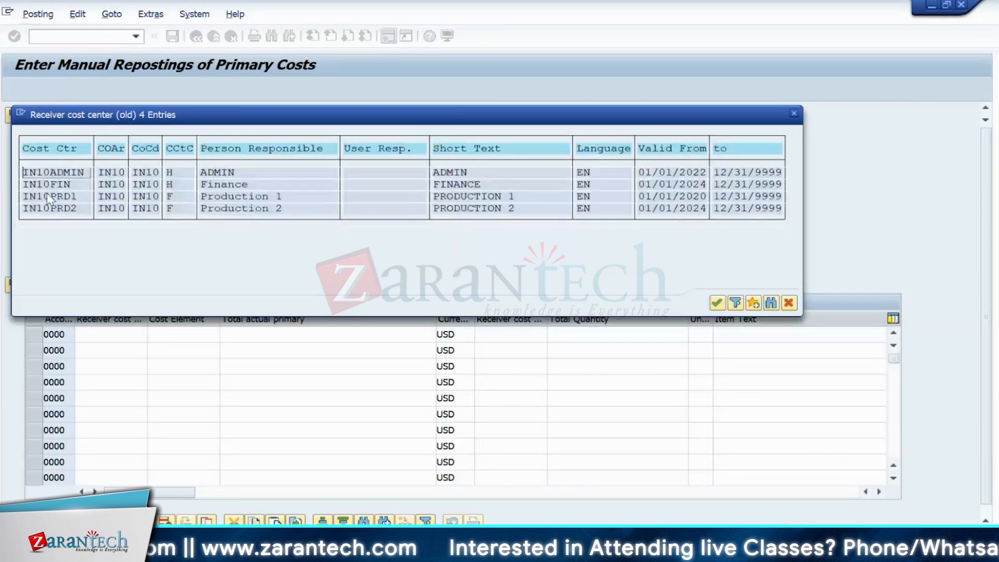
pyautogui.click(48, 197)
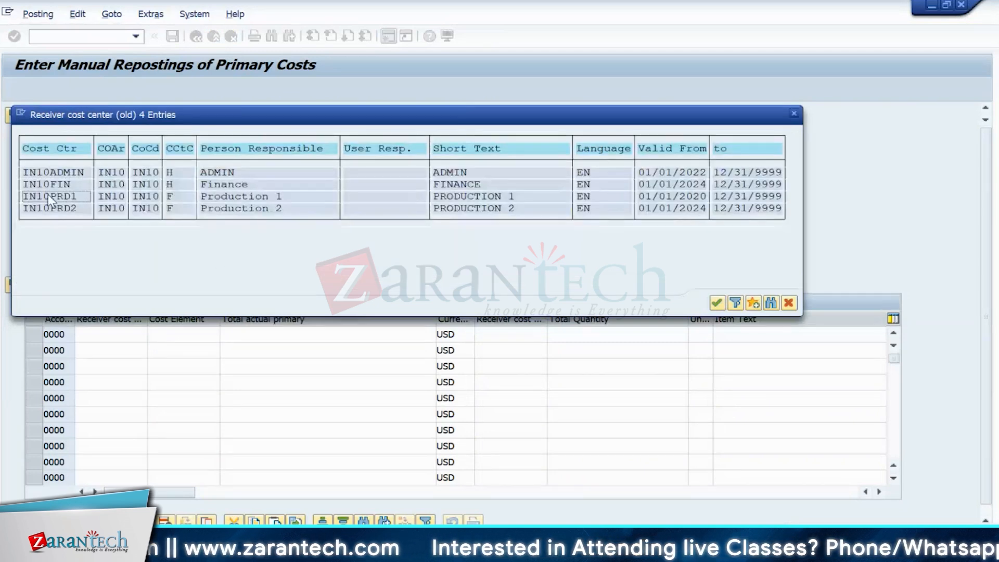
pyautogui.click(159, 338)
pyautogui.click(224, 336)
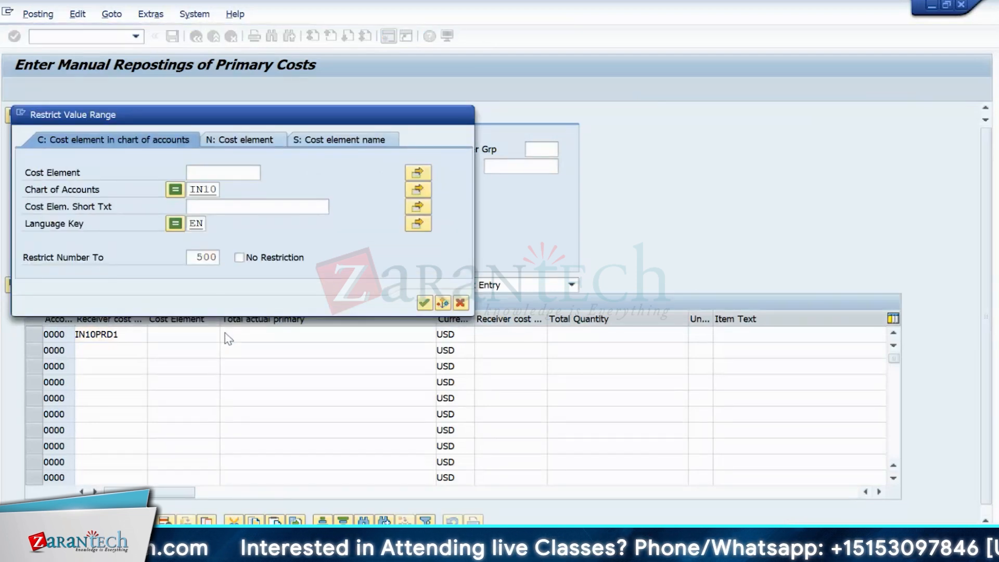
pyautogui.press('Return')
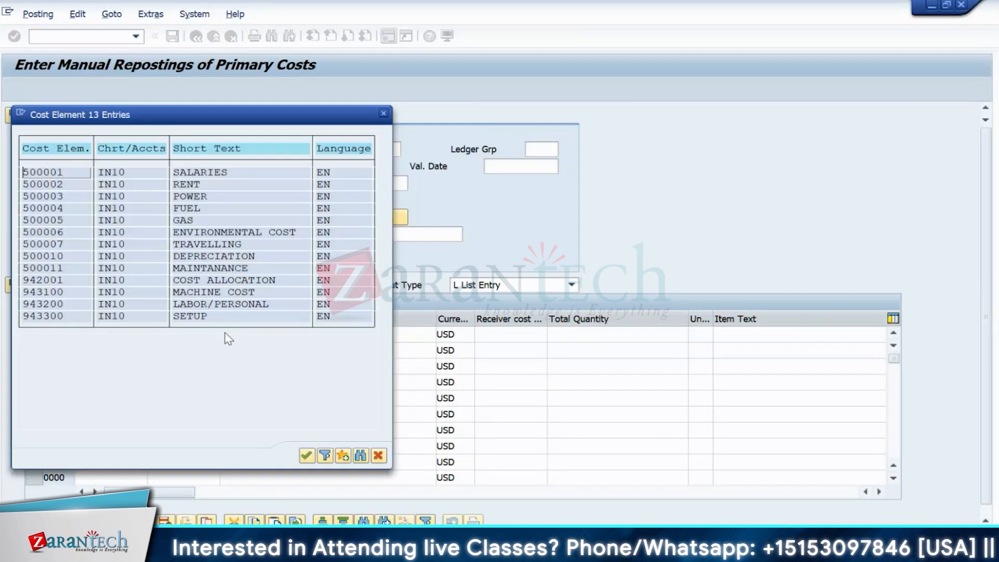
pyautogui.press('Return')
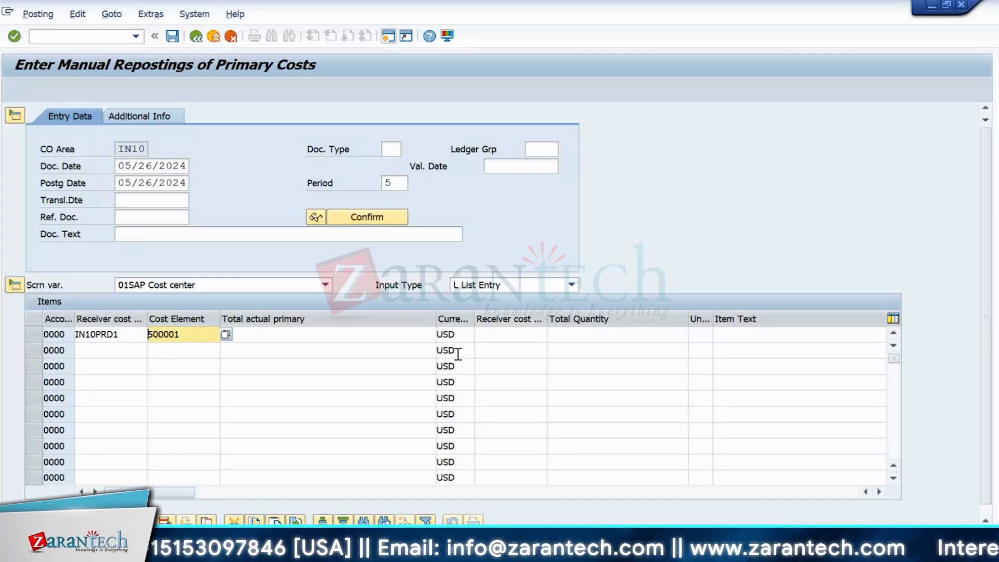
pyautogui.click(323, 333)
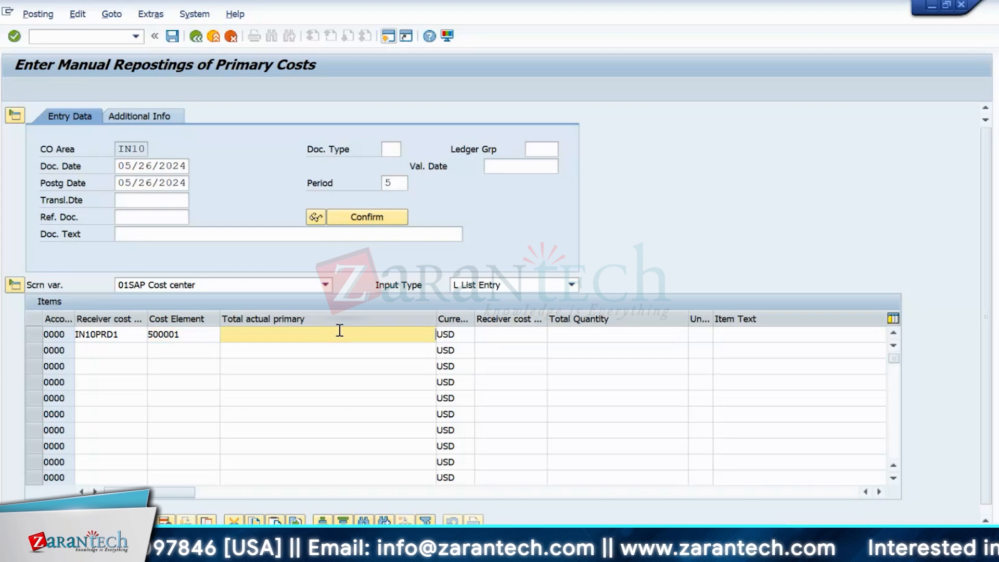
pyautogui.write('100')
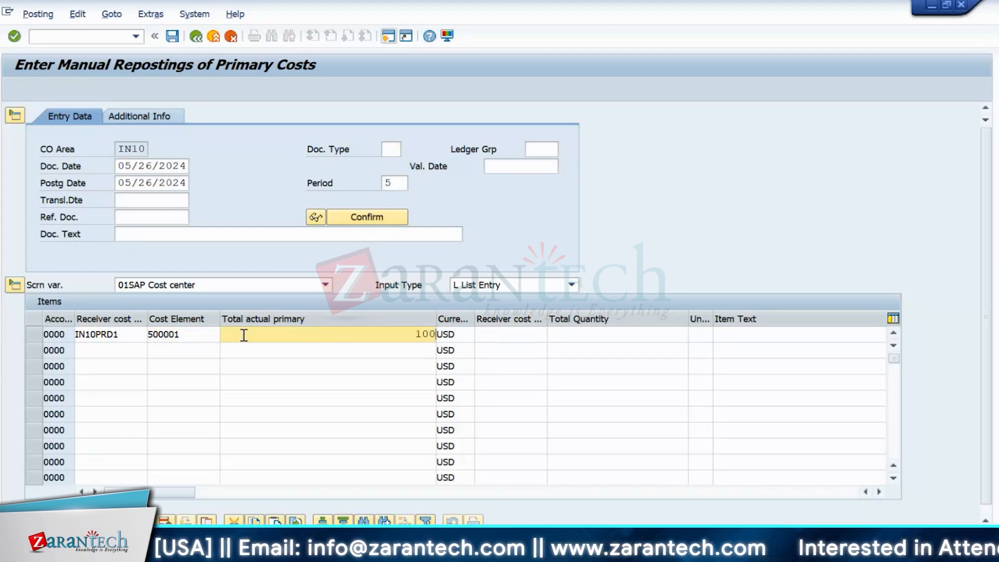
pyautogui.write('0')
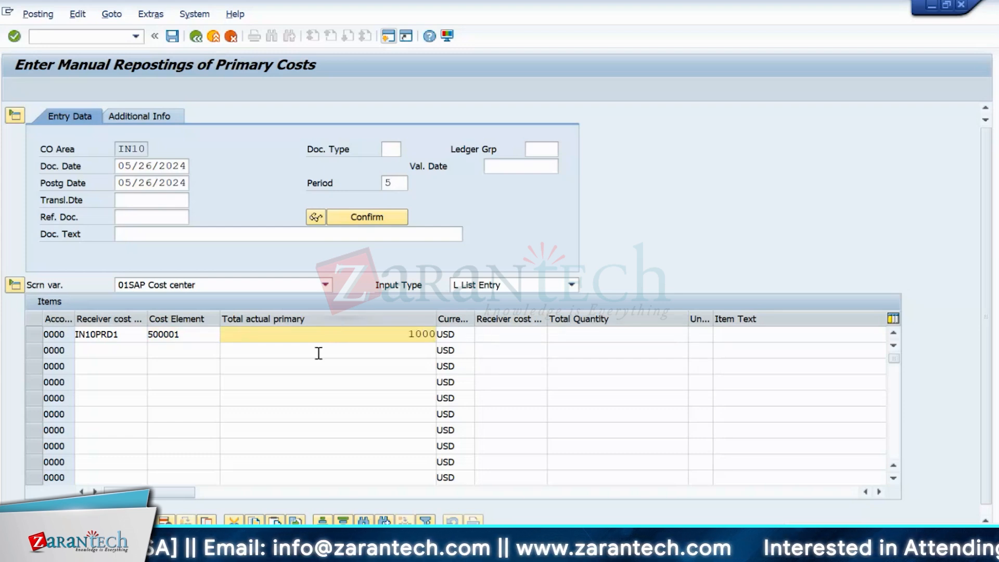
# - Choose IN10ADMIN from the hit list as the first line's new receiver cost center
pyautogui.click(494, 338)
pyautogui.click(562, 340)
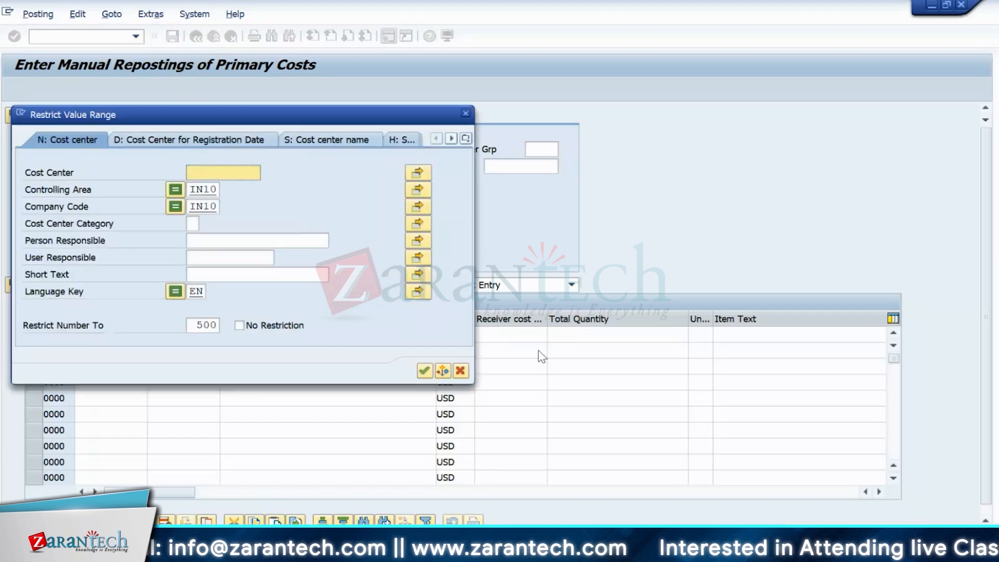
pyautogui.press('Return')
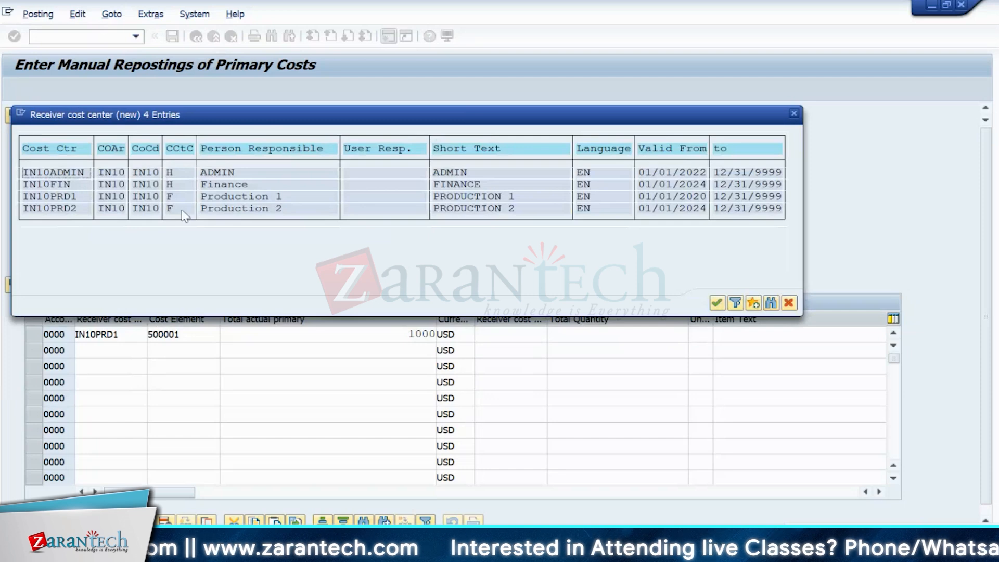
pyautogui.doubleClick(50, 172)
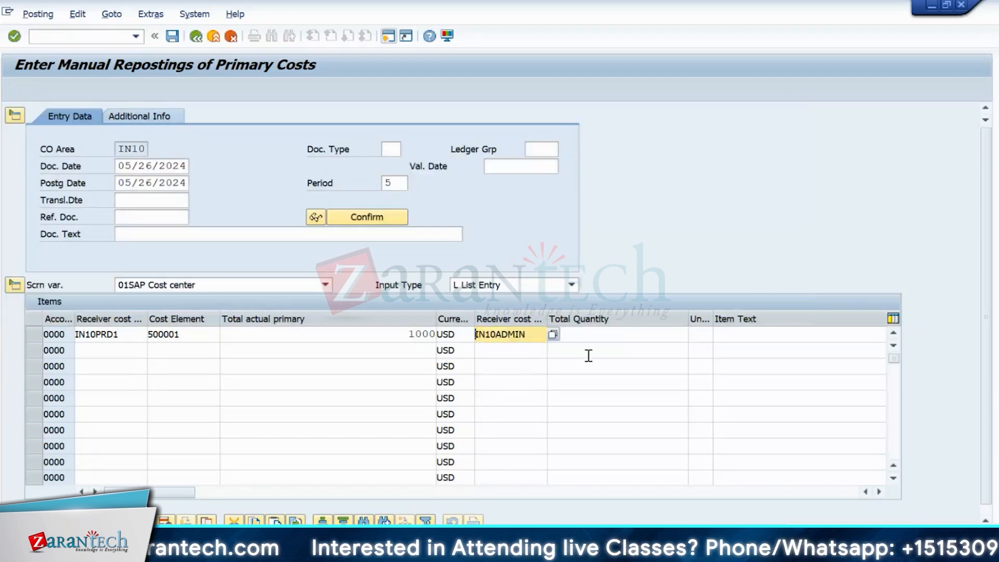
pyautogui.moveTo(77, 335); pyautogui.dragTo(166, 336)
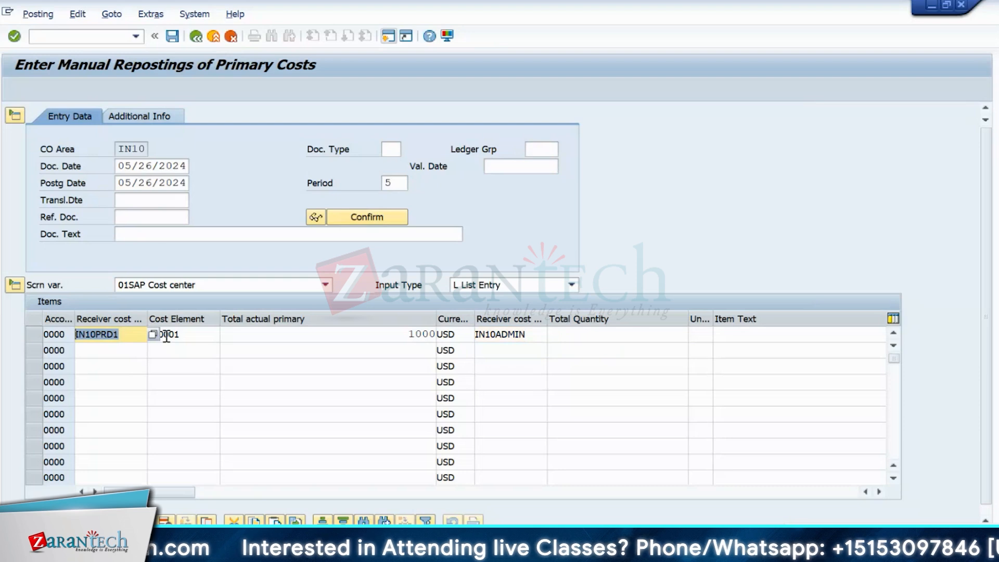
pyautogui.click(179, 334)
pyautogui.doubleClick(179, 335)
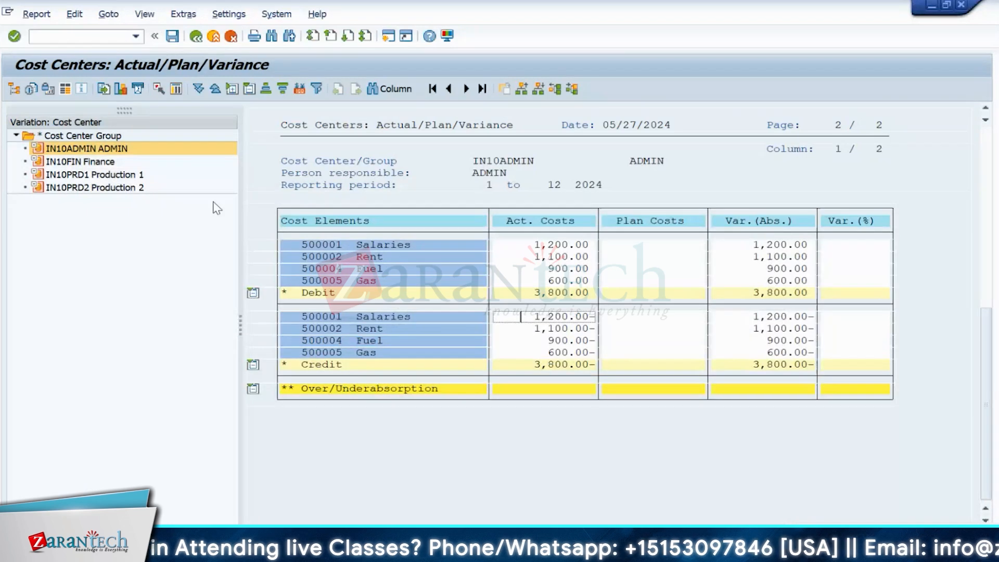
# - Check Production 1's 600.00 Salaries actual costs, then return to the KB11N reposting screen
pyautogui.click(121, 175)
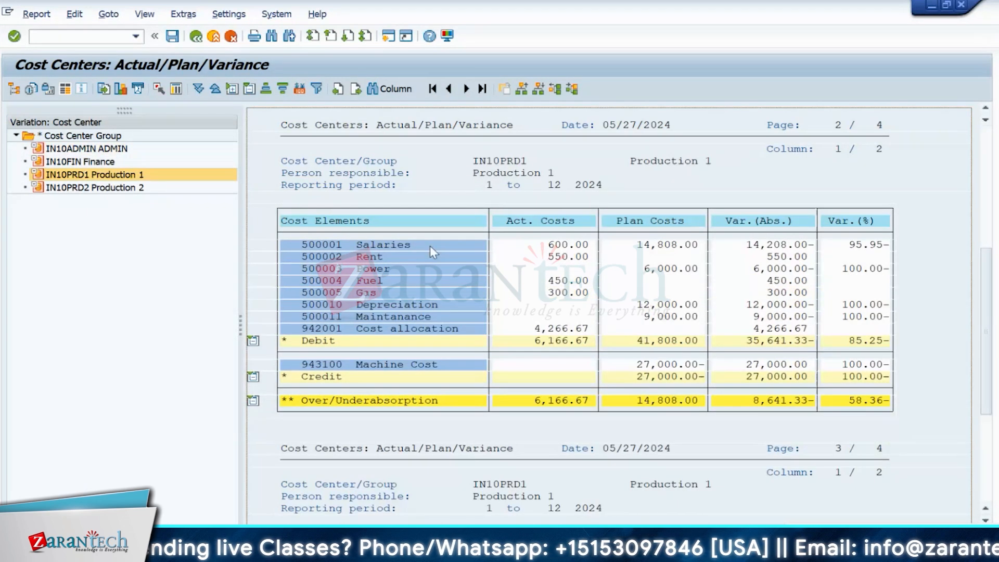
pyautogui.click(567, 248)
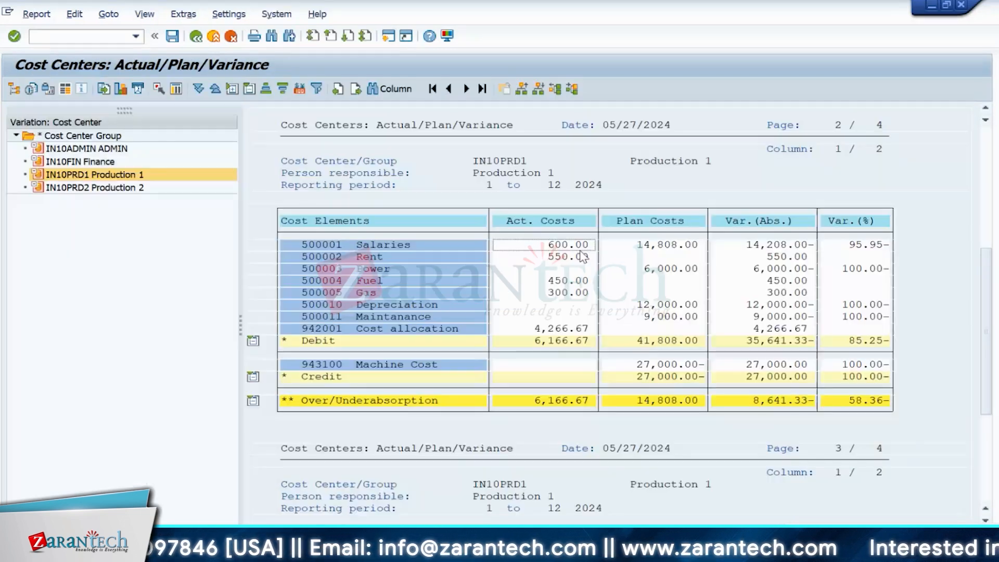
pyautogui.hotkey('alt', 'Tab')
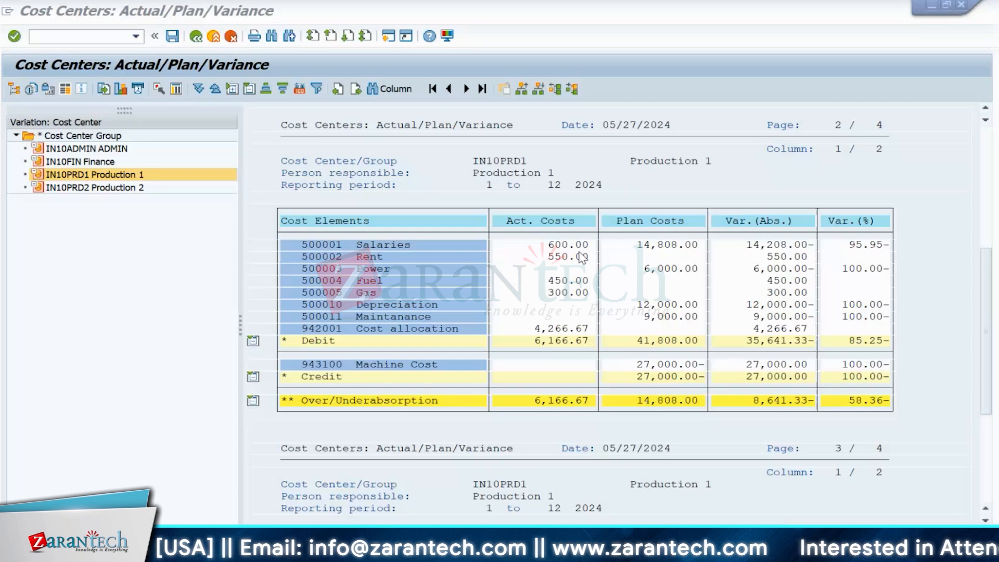
pyautogui.click(585, 246)
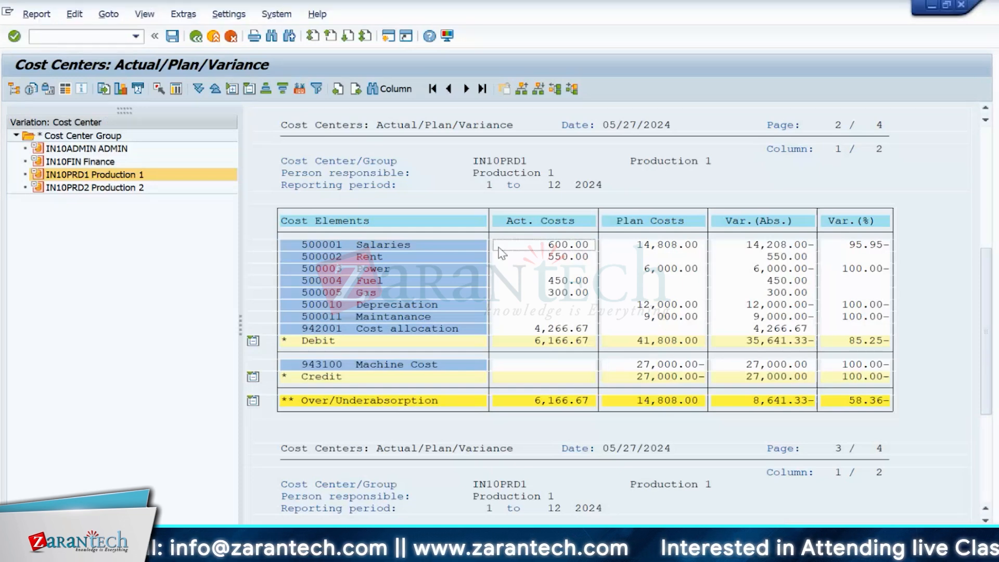
pyautogui.hotkey('alt', 'Tab')
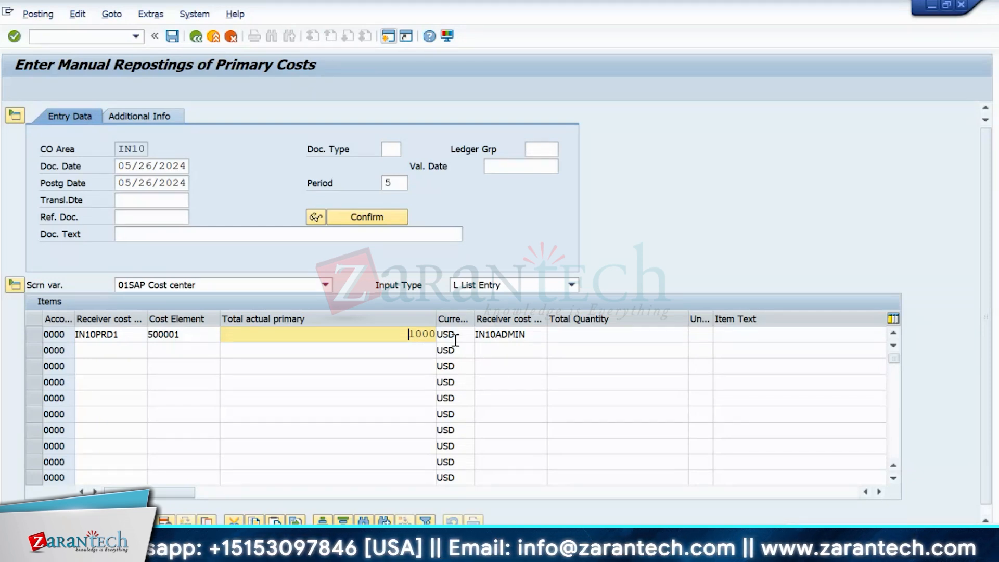
# - Try posting, then open CO document number range groups for controlling area IN10 in a new session
pyautogui.click(170, 40)
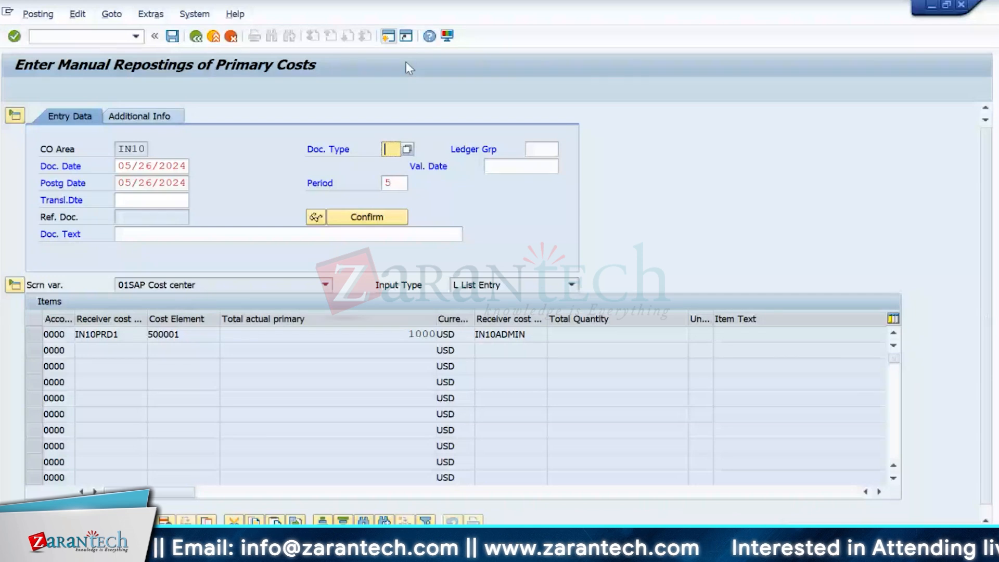
pyautogui.click(387, 37)
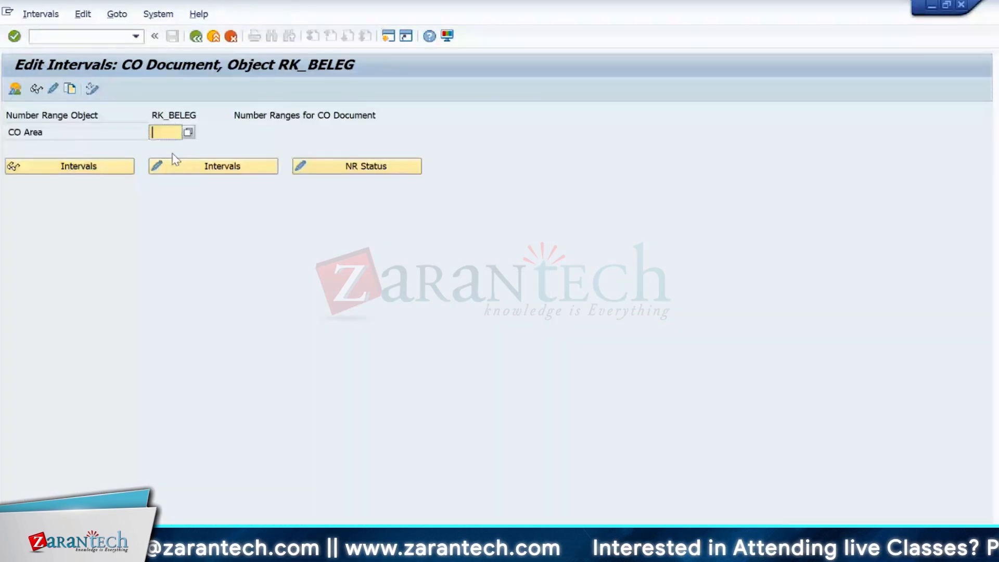
pyautogui.write('in10')
pyautogui.press('Return')
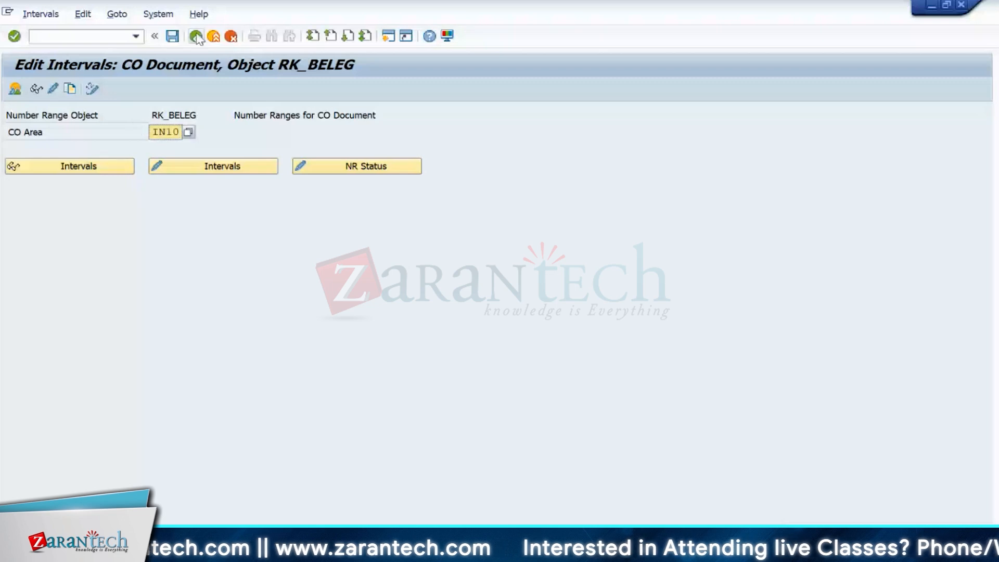
pyautogui.click(196, 37)
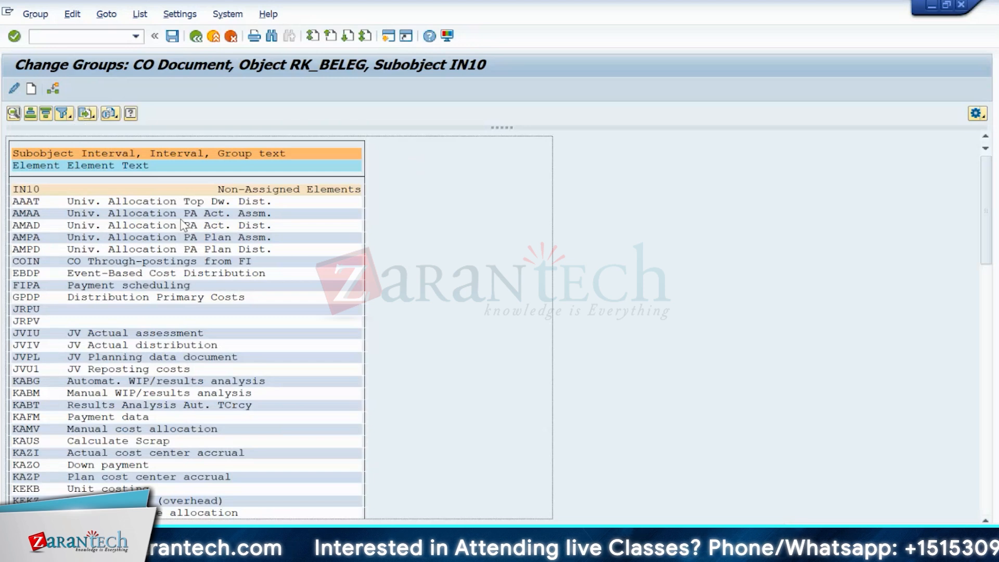
# - Find RKU1 Repost costs and assign it to the IN10 number range group
pyautogui.hotkey('ctrl', 'f')
pyautogui.press('Delete')
pyautogui.press('Delete')
pyautogui.press('Delete')
pyautogui.press('Delete')
pyautogui.write('rku1')
pyautogui.press('Return')
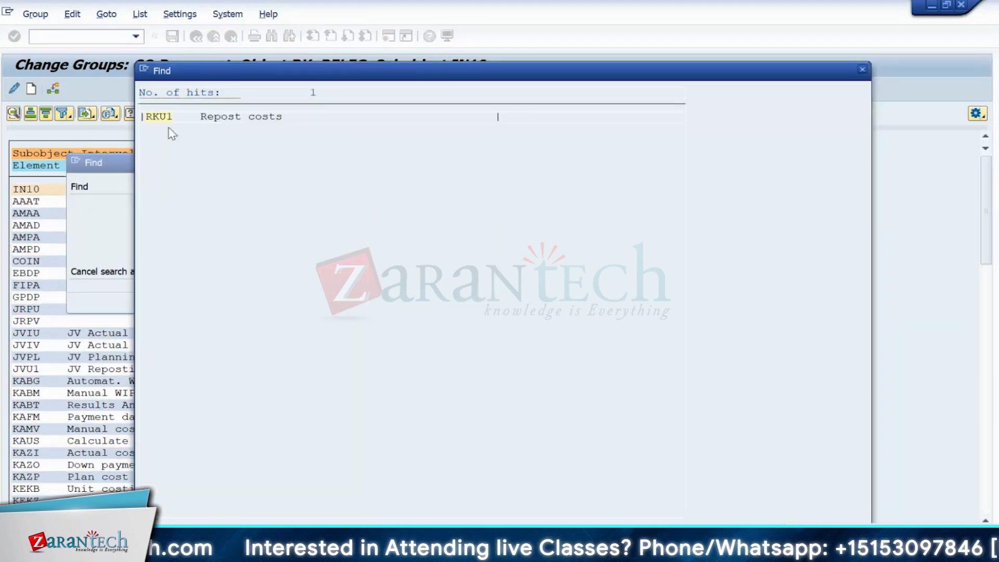
pyautogui.click(157, 117)
pyautogui.click(23, 190)
pyautogui.click(60, 89)
pyautogui.doubleClick(53, 231)
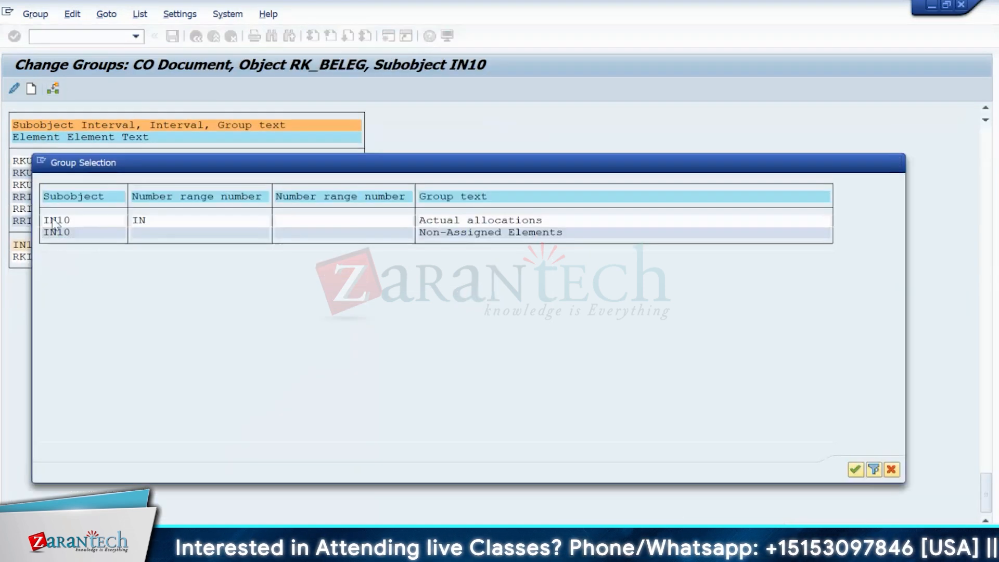
pyautogui.click(198, 39)
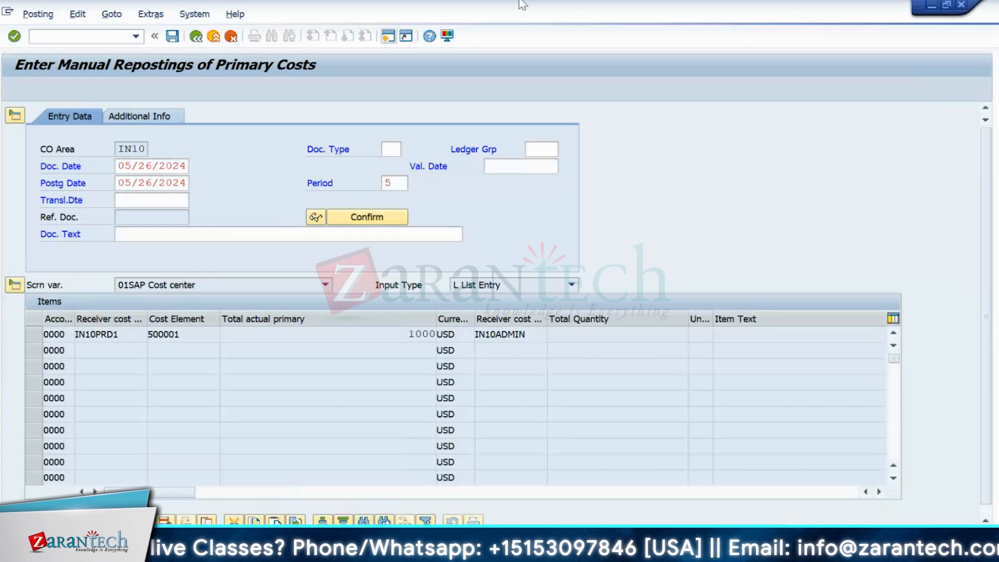
# - Switch to reversing manual repostings and go to the cost center report
pyautogui.click(37, 13)
pyautogui.click(60, 82)
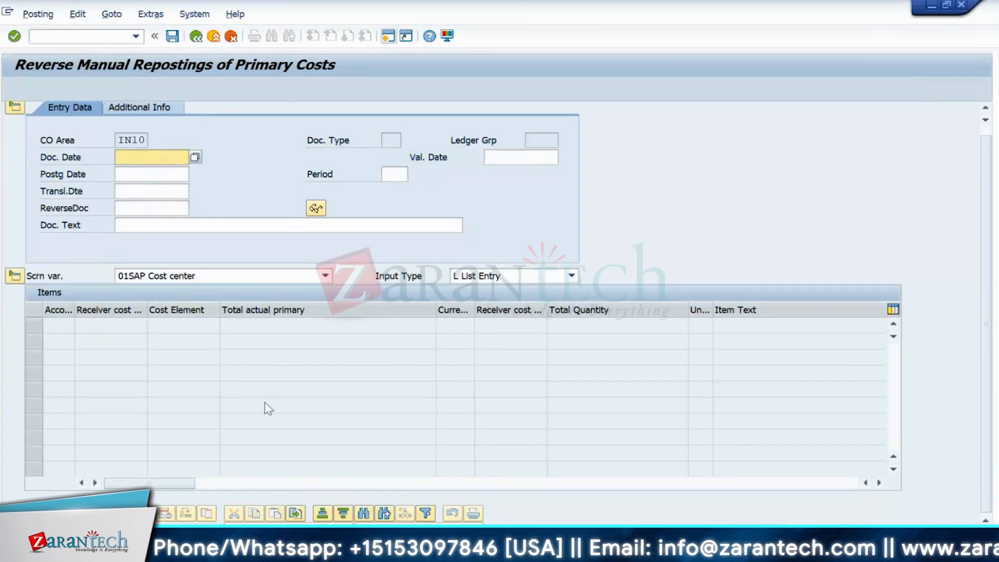
pyautogui.hotkey('alt', 'Tab')
pyautogui.hotkey('alt', 'Tab')
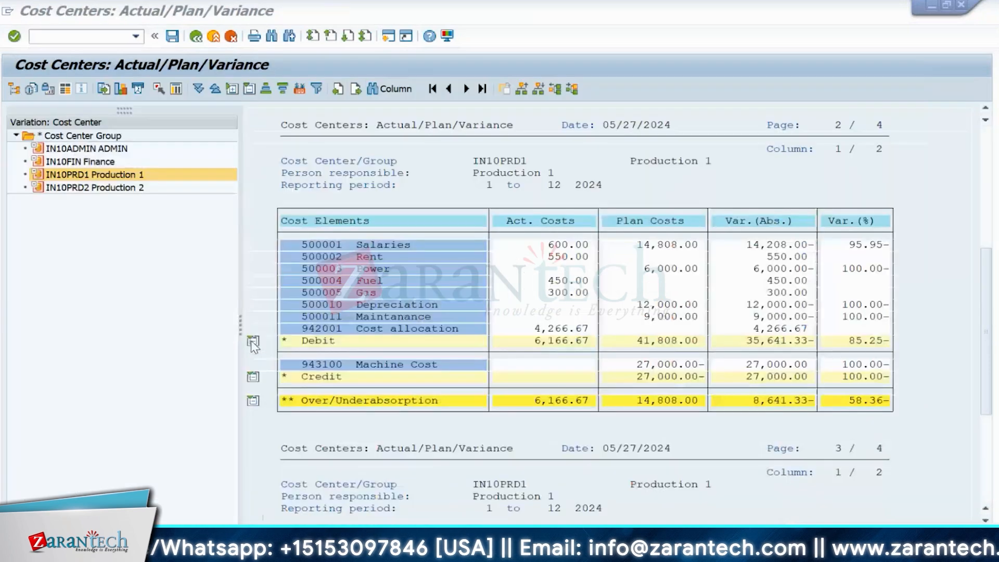
# - Refresh the report so Production 1 Salaries actual shows 400.00-, then go to the reversal window
pyautogui.click(42, 15)
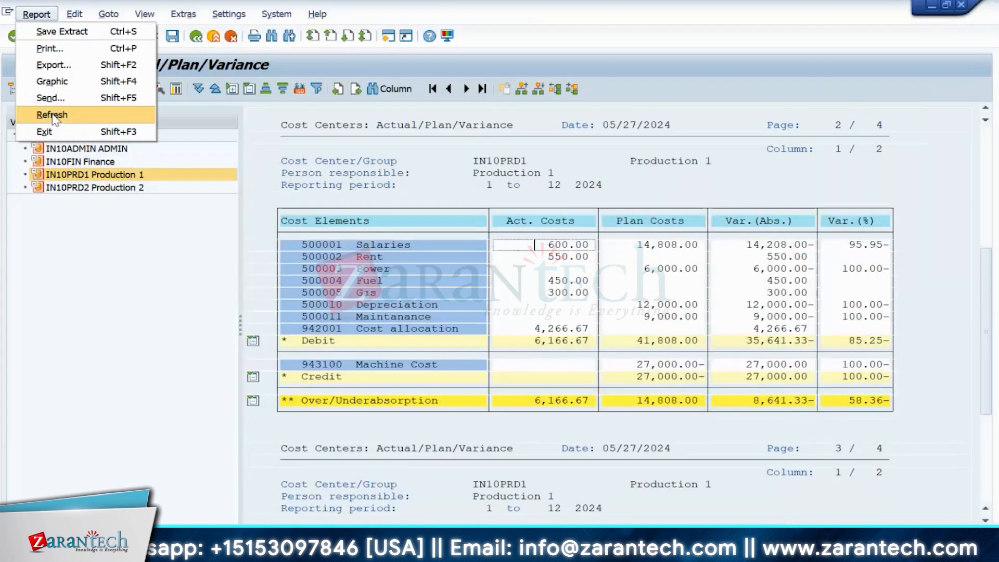
pyautogui.click(52, 115)
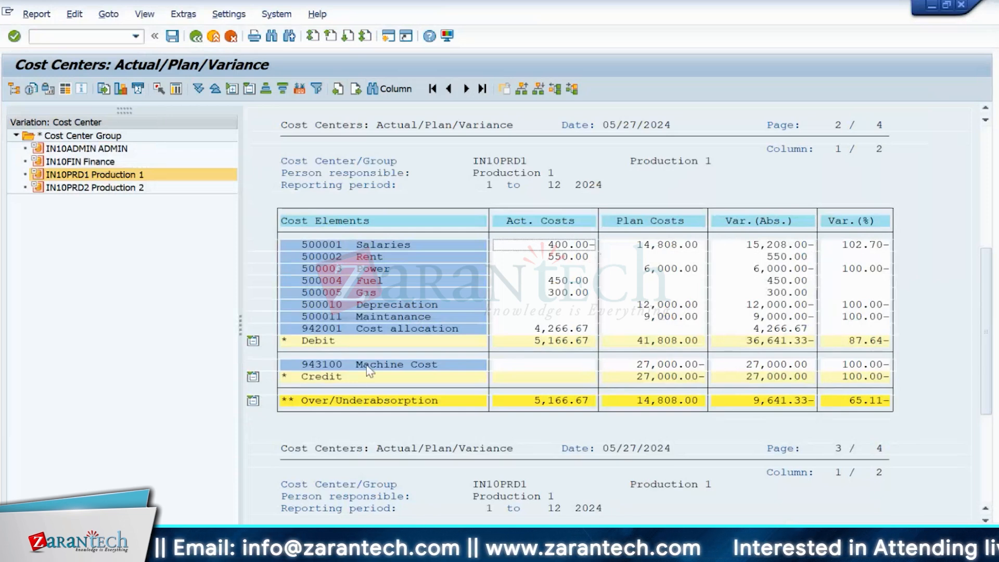
pyautogui.hotkey('alt', 'Tab')
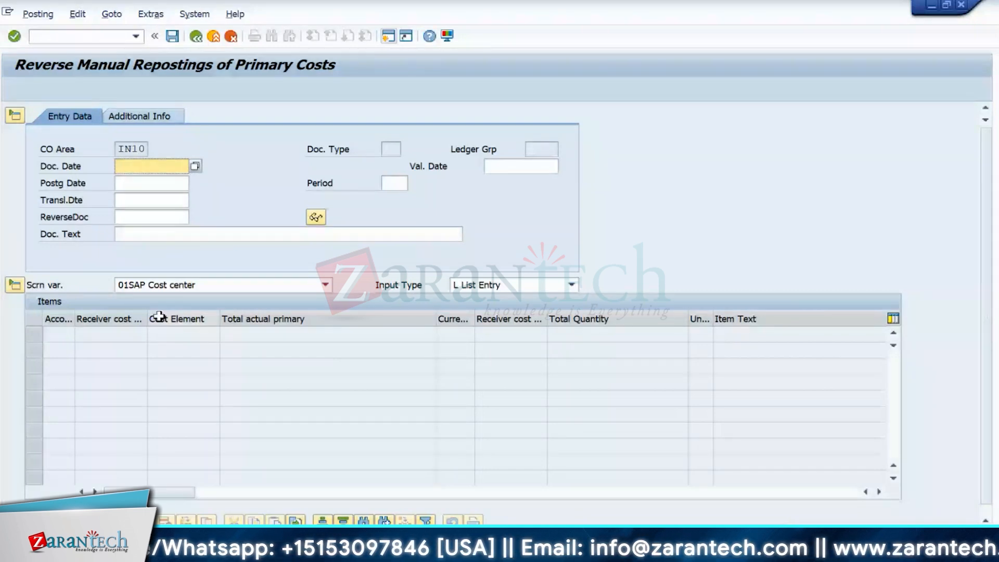
# - Start KB61 line item reposting from the main menu for IN10, 2024, cost center IN10PRD2
pyautogui.press('F3')
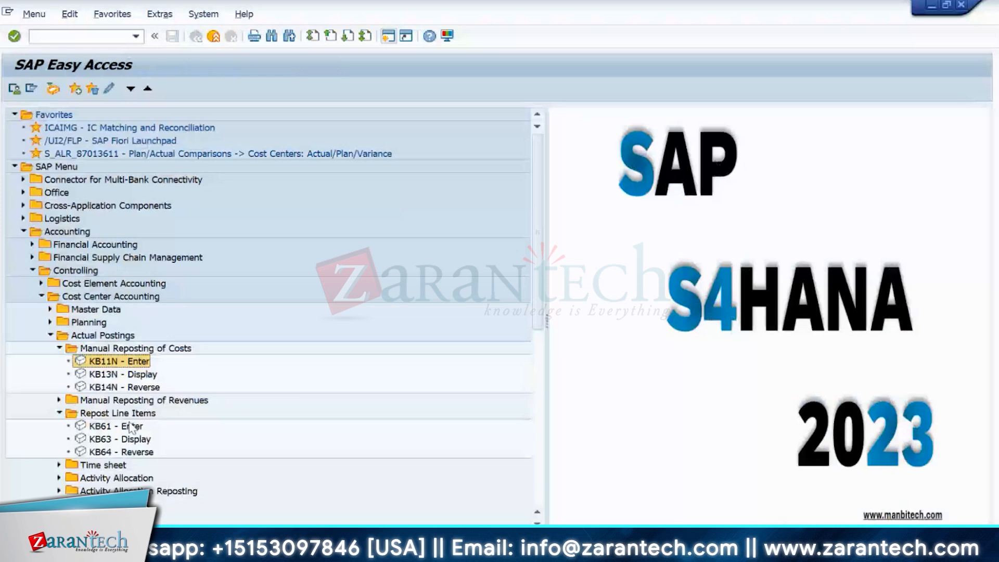
pyautogui.click(130, 427)
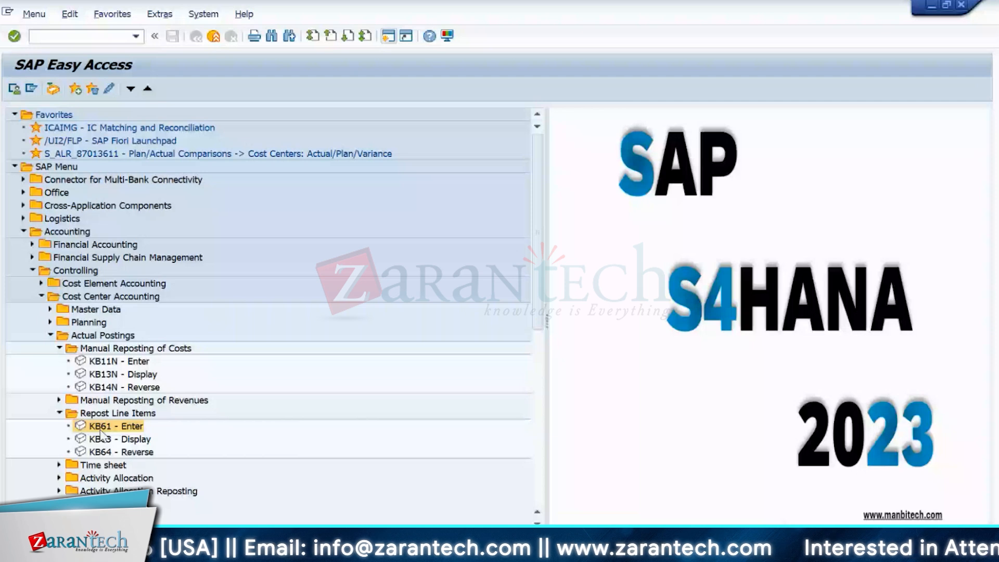
pyautogui.doubleClick(100, 428)
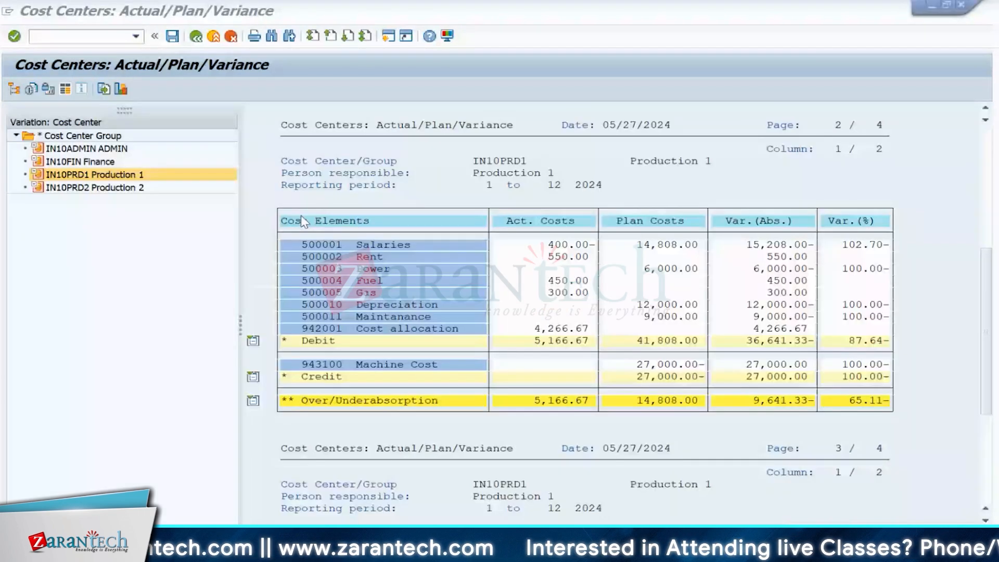
pyautogui.click(331, 245)
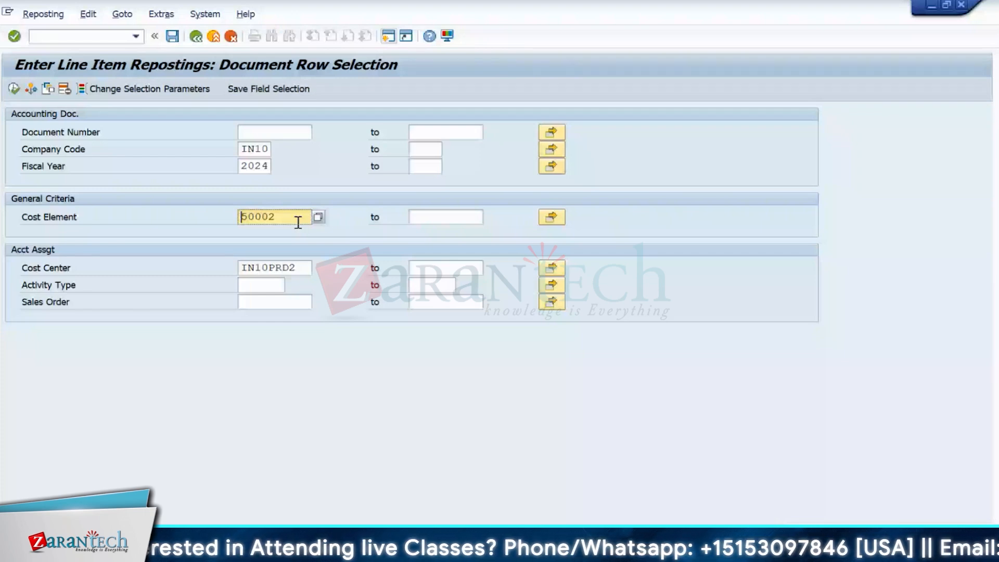
# - Clear the Cost Center criterion and execute to list A0000SPX00 and A0000SPY00 line items
pyautogui.press('Return')
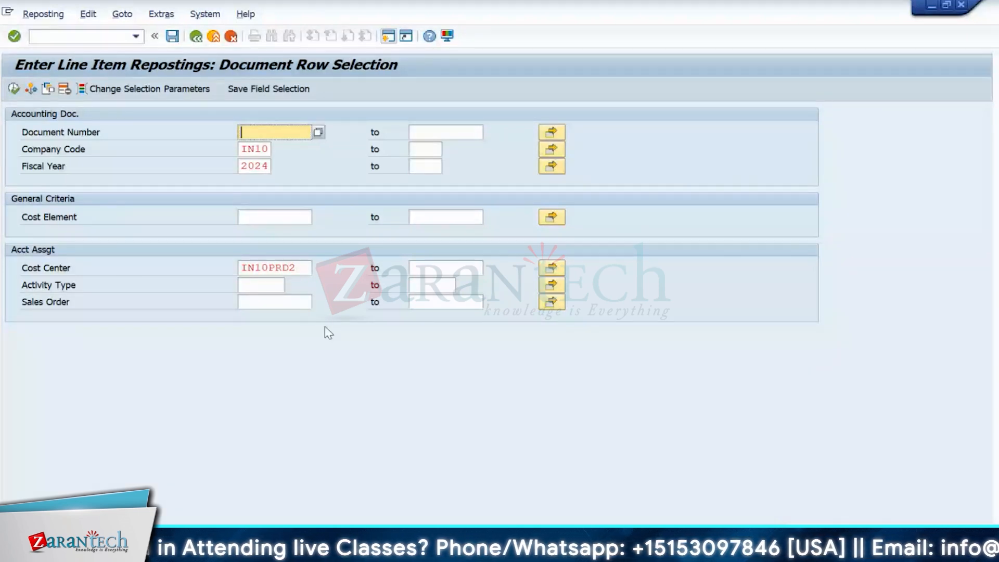
pyautogui.click(303, 268)
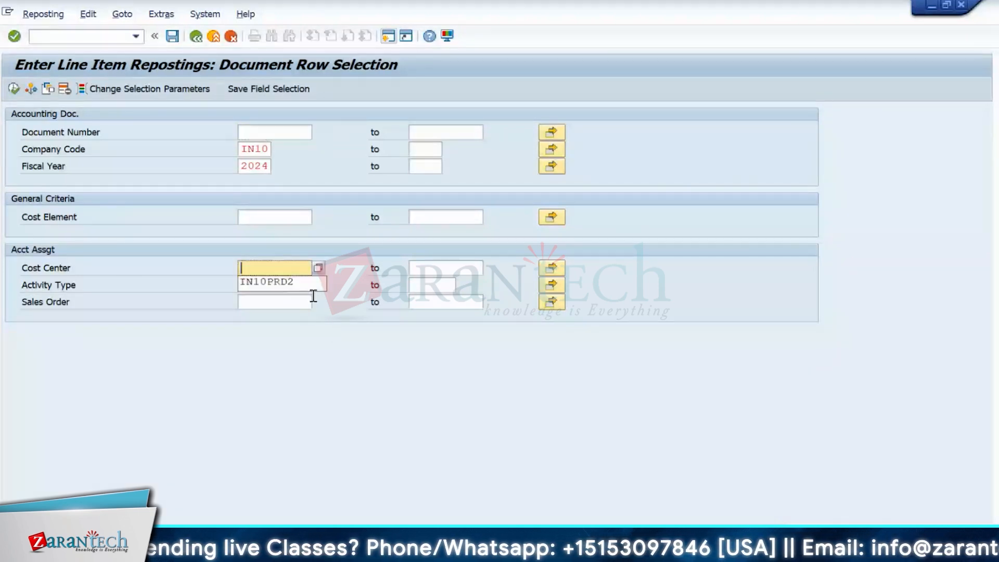
pyautogui.click(14, 89)
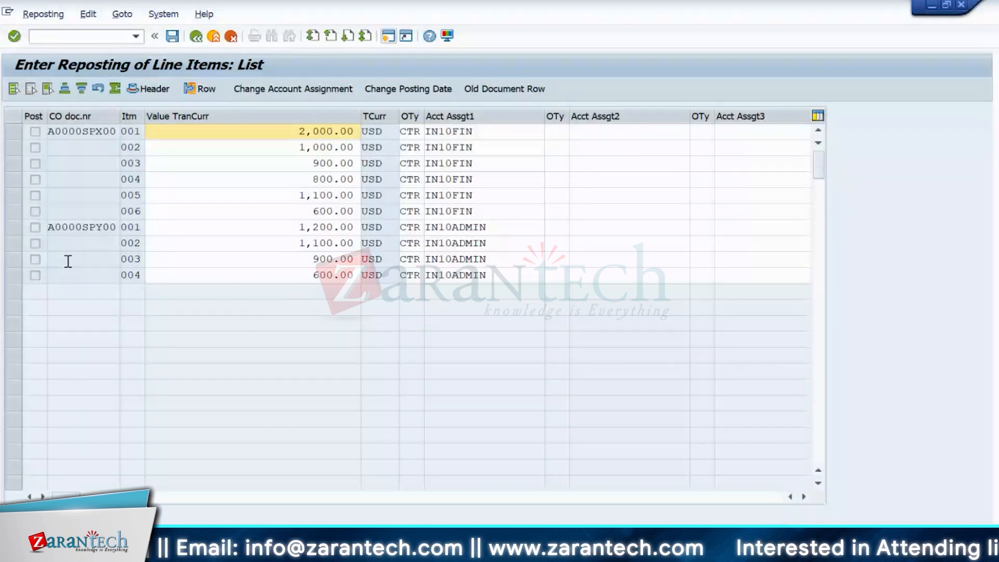
pyautogui.click(76, 224)
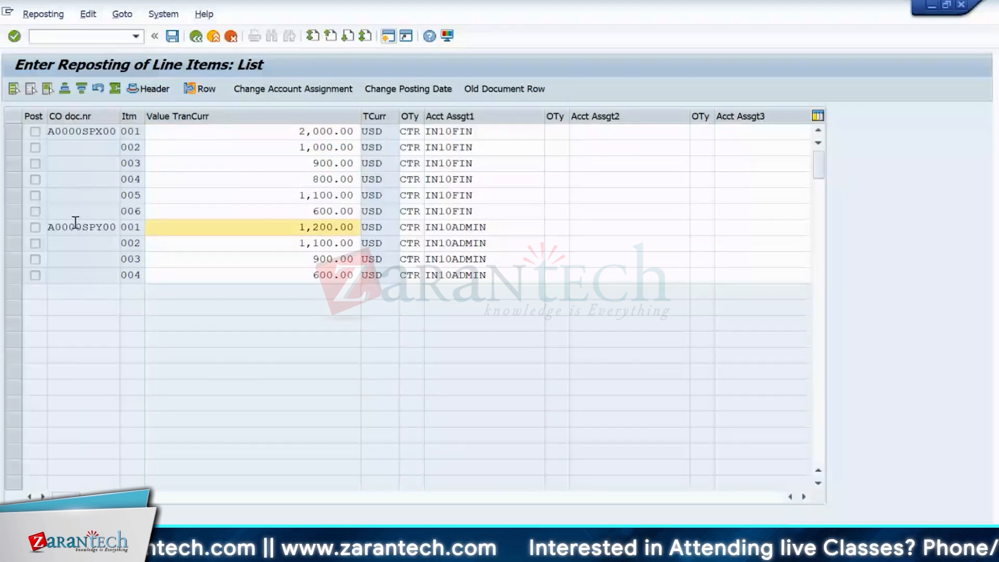
pyautogui.click(76, 224)
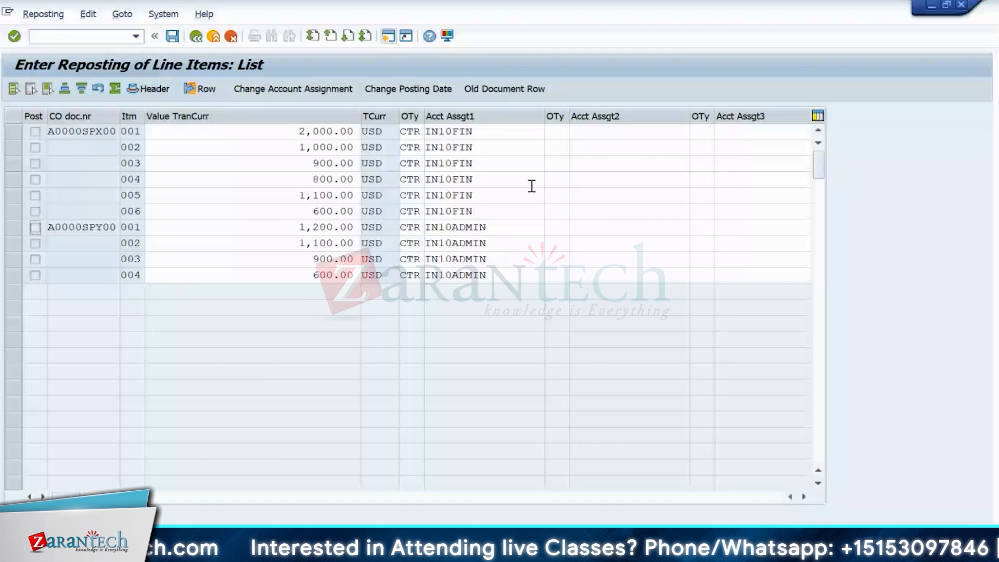
pyautogui.click(339, 133)
pyautogui.write('100')
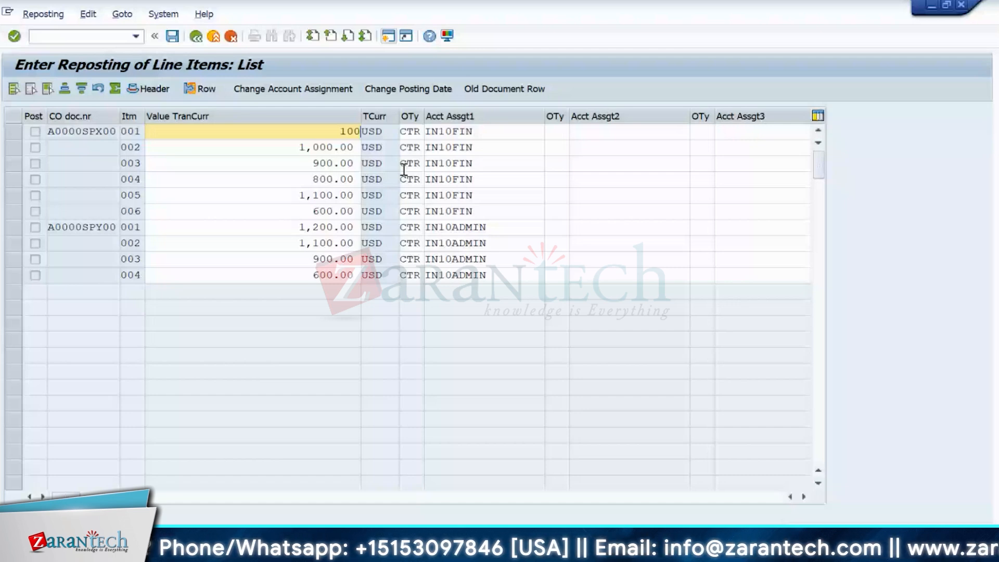
pyautogui.write('0')
pyautogui.press('Return')
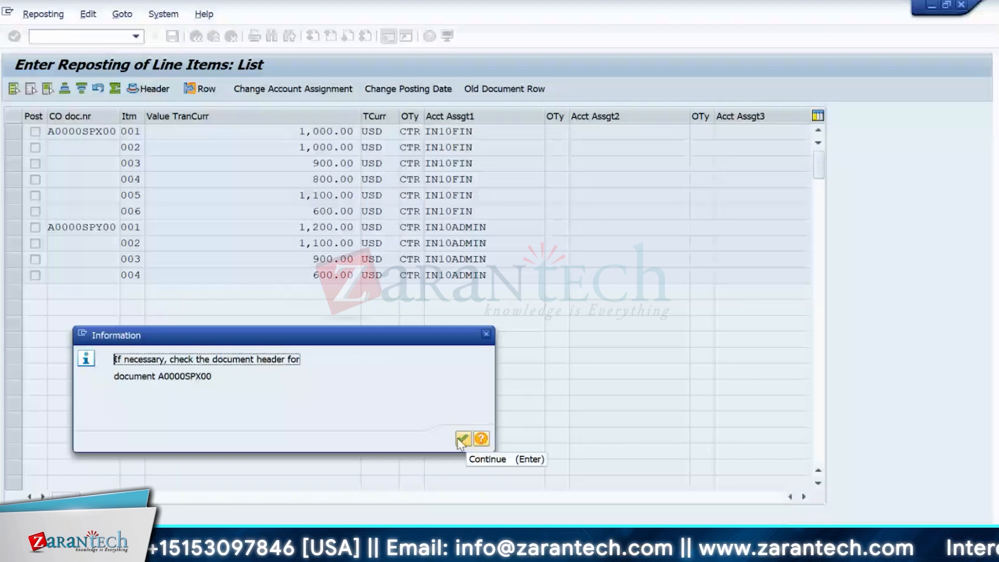
pyautogui.click(462, 439)
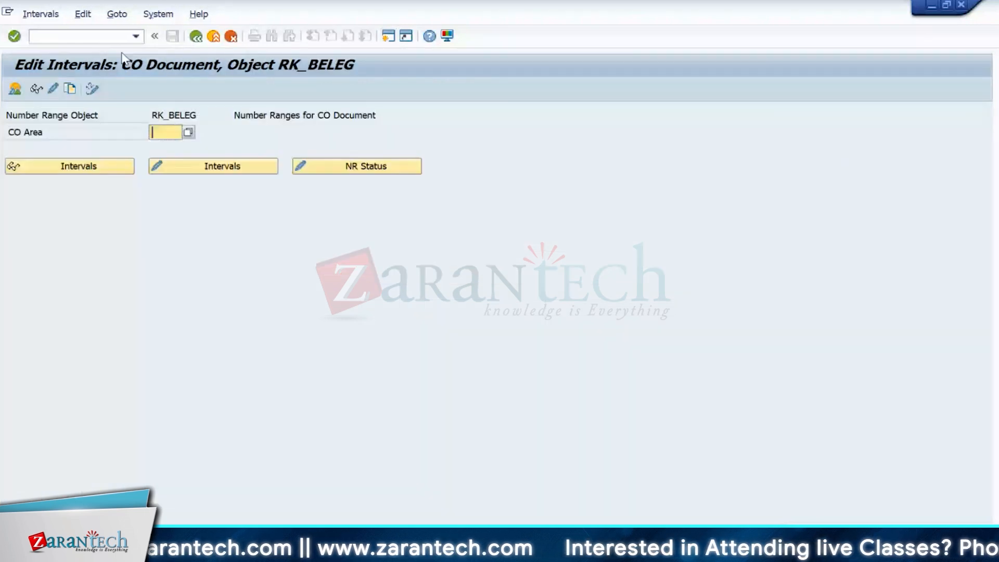
pyautogui.click(165, 131)
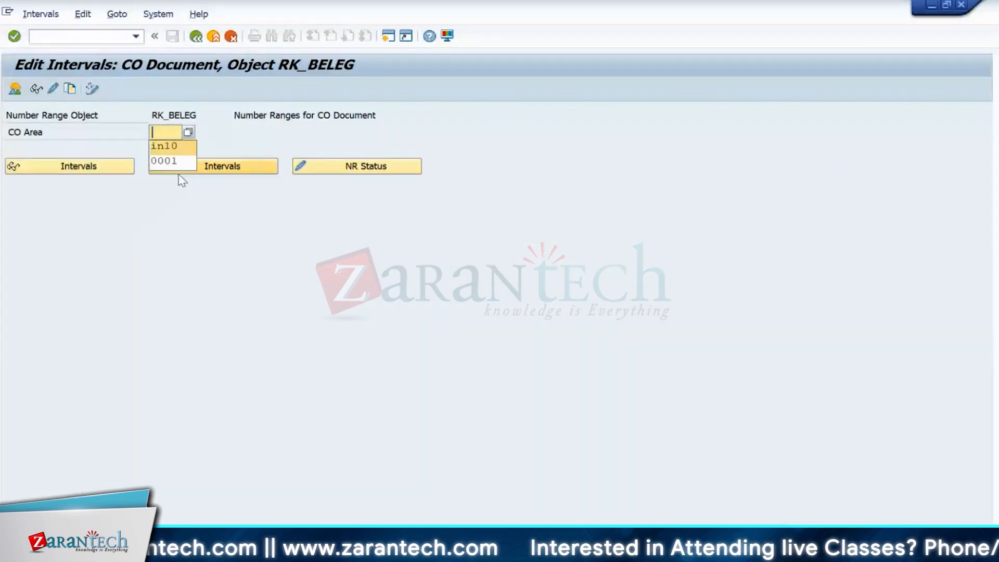
pyautogui.press('Return')
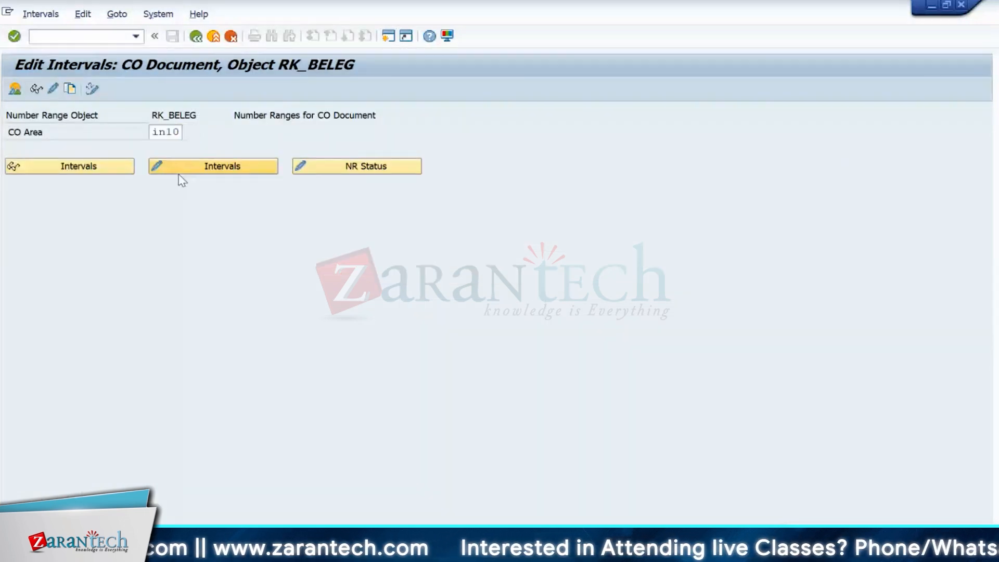
pyautogui.click(117, 14)
pyautogui.moveTo(134, 29)
pyautogui.click(290, 45)
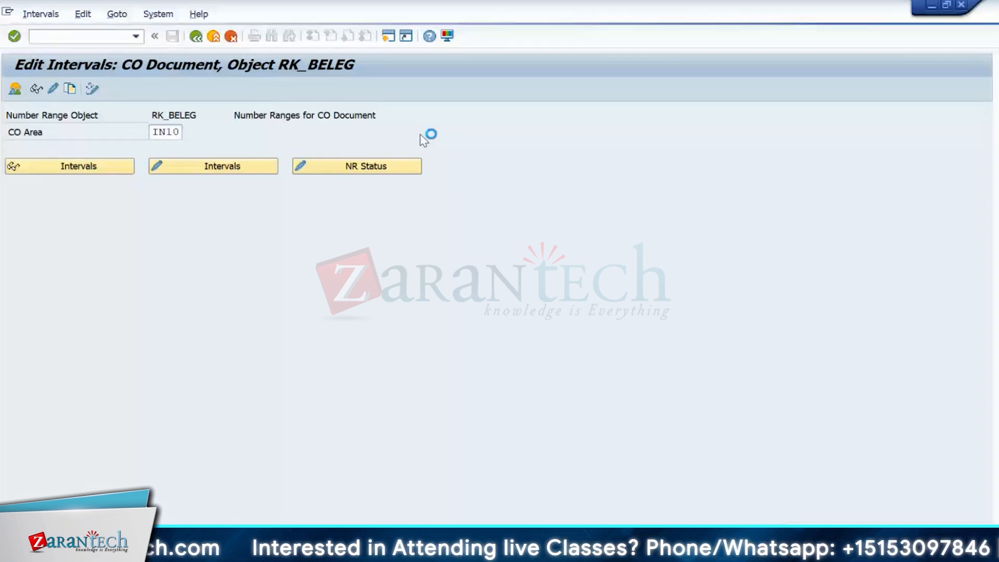
pyautogui.click(50, 111)
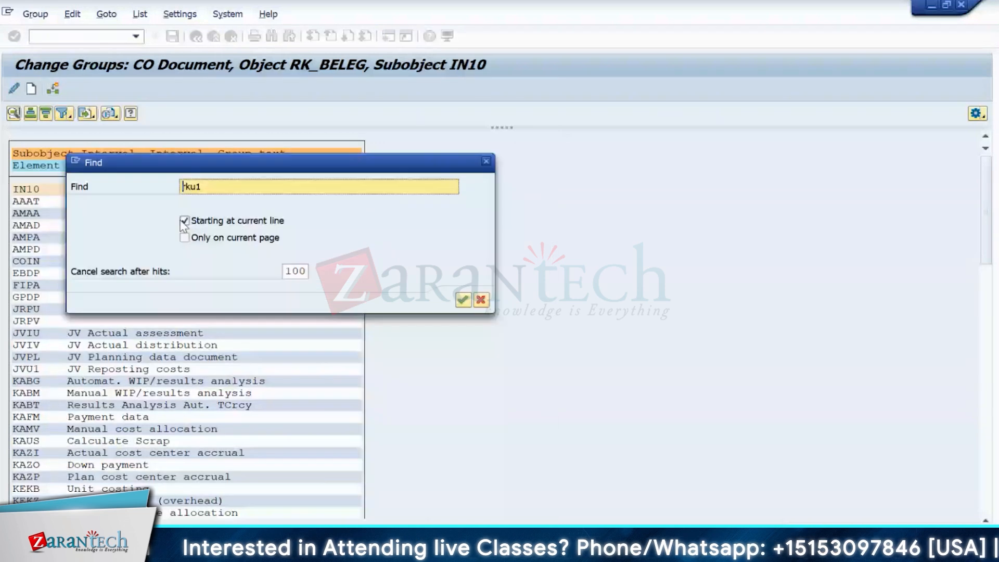
pyautogui.press('Return')
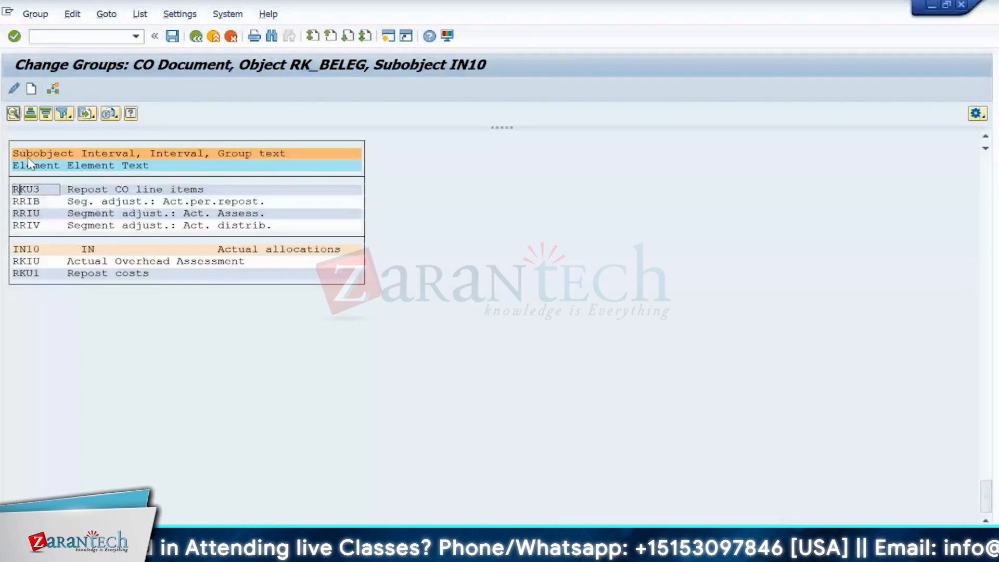
pyautogui.hotkey('ctrl', 'pageup')
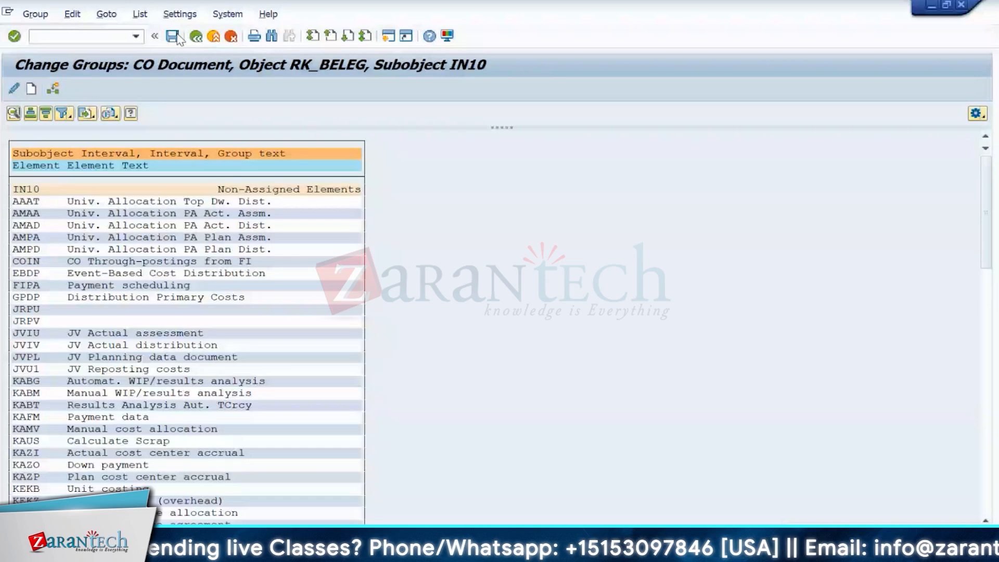
pyautogui.click(177, 35)
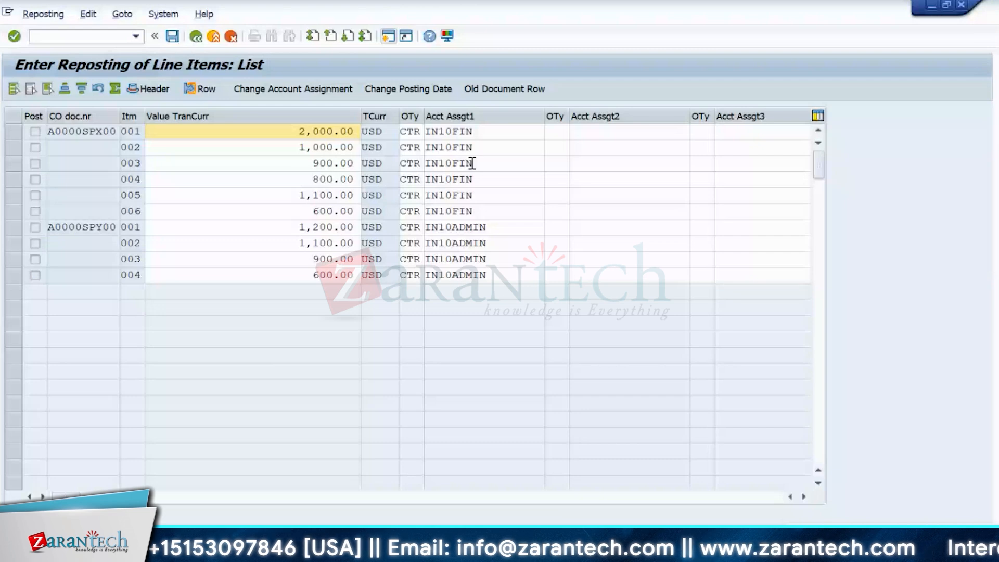
# - Move item 001 to IN10PRD1 with 1,200.00, creating an 800.00 remainder line
pyautogui.click(482, 132)
pyautogui.moveTo(483, 131); pyautogui.dragTo(426, 139)
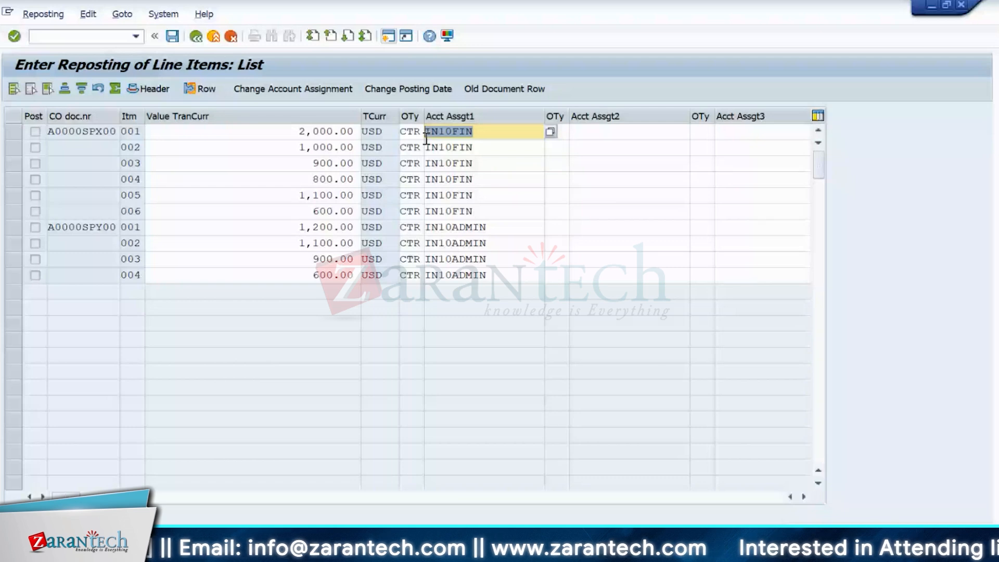
pyautogui.press('Return')
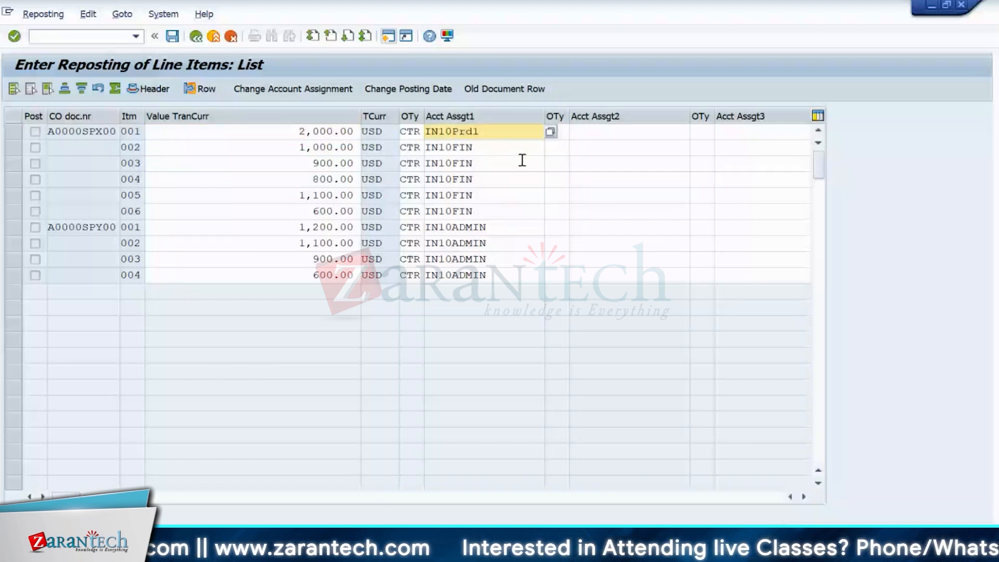
pyautogui.press('Return')
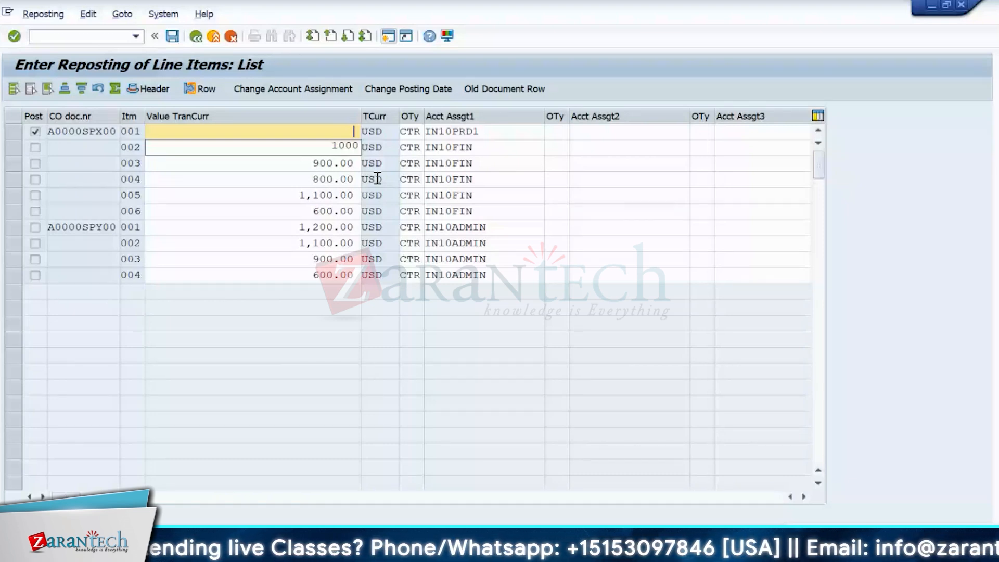
pyautogui.press('Return')
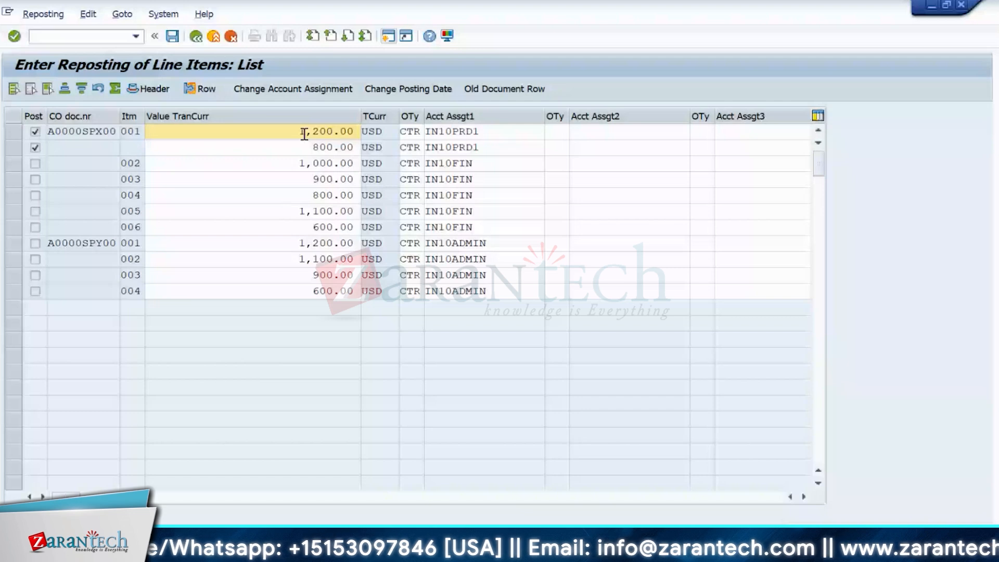
# - Change the 800.00 remainder line's cost center to IN10FIN and check the split amounts
pyautogui.click(492, 152)
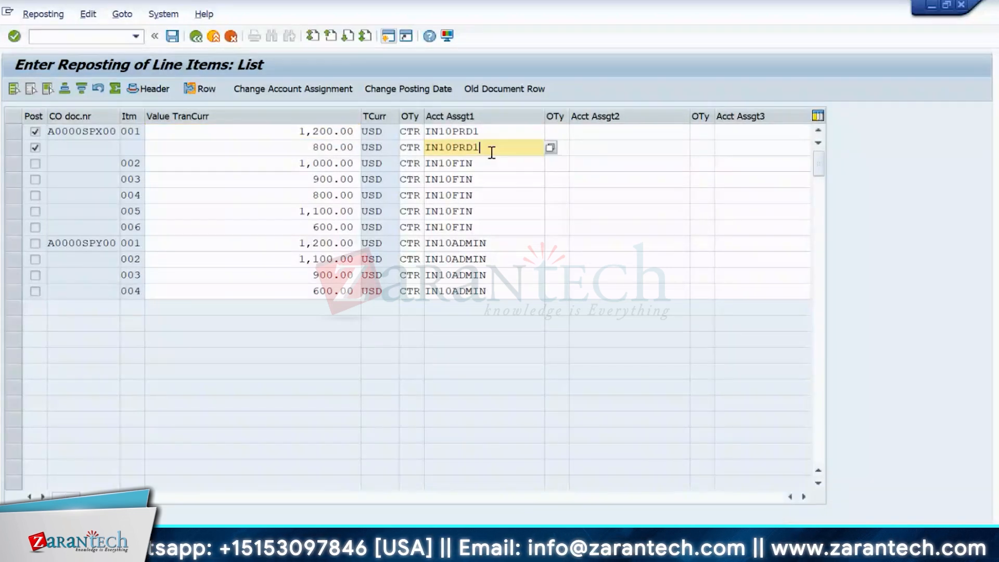
pyautogui.press('BackSpace')
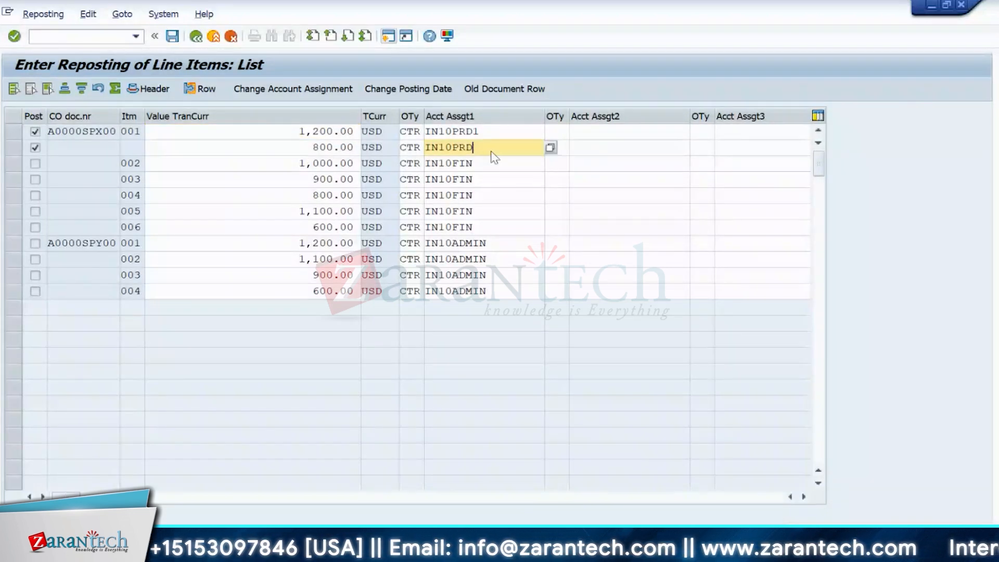
pyautogui.press('BackSpace')
pyautogui.press('BackSpace')
pyautogui.press('BackSpace')
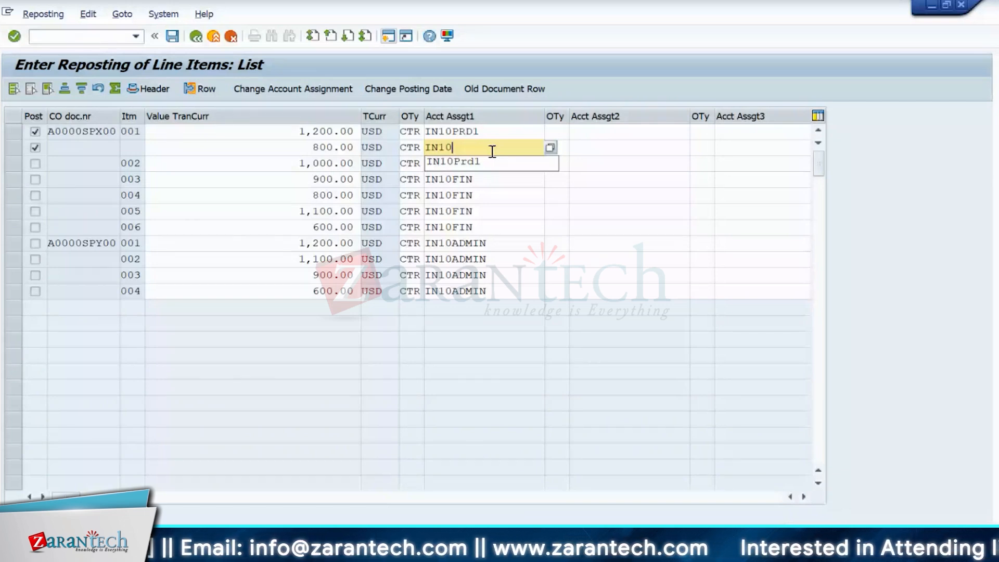
pyautogui.write('FIN')
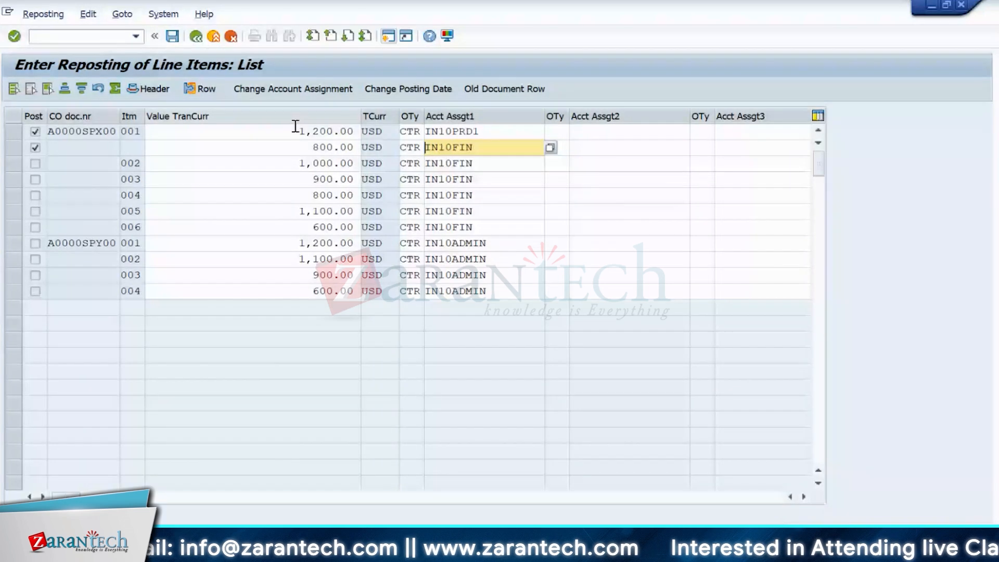
pyautogui.moveTo(299, 132); pyautogui.dragTo(328, 133)
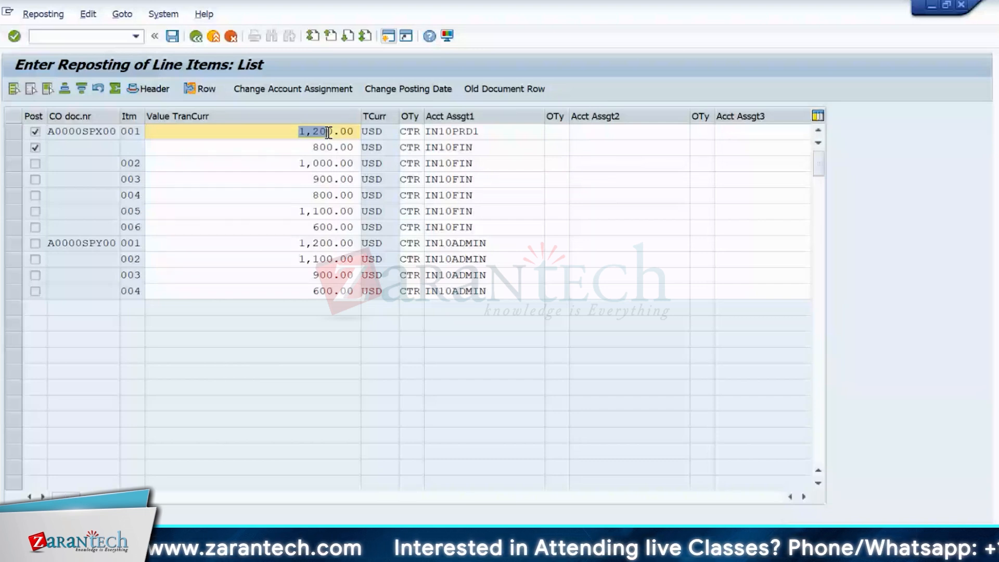
pyautogui.moveTo(329, 133); pyautogui.dragTo(340, 132)
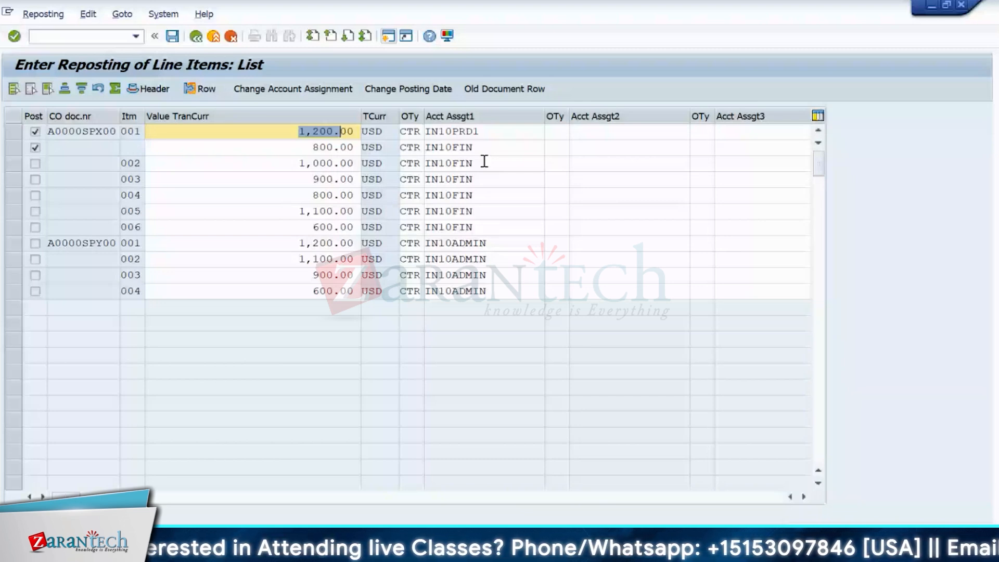
pyautogui.click(356, 149)
pyautogui.press('BackSpace')
pyautogui.press('BackSpace')
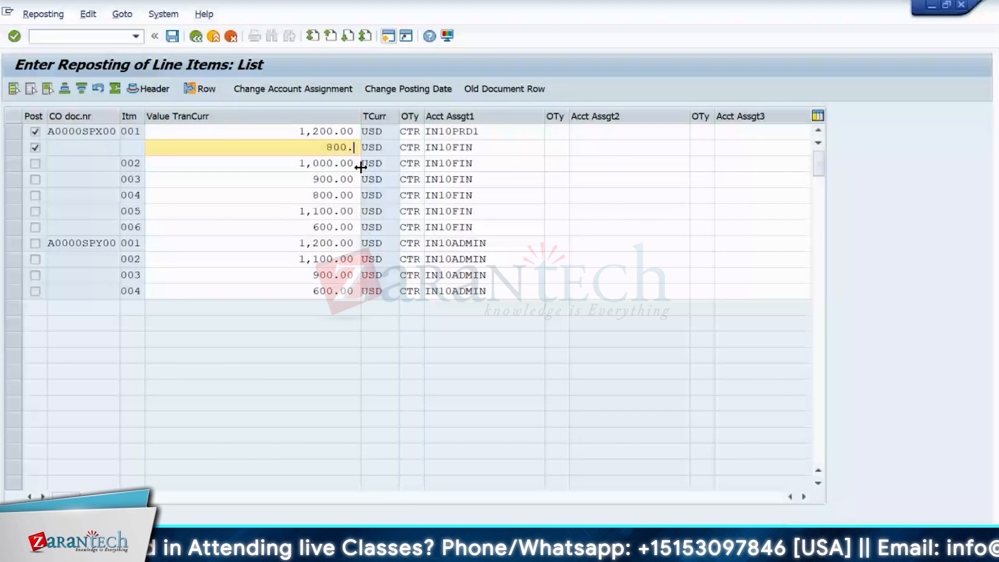